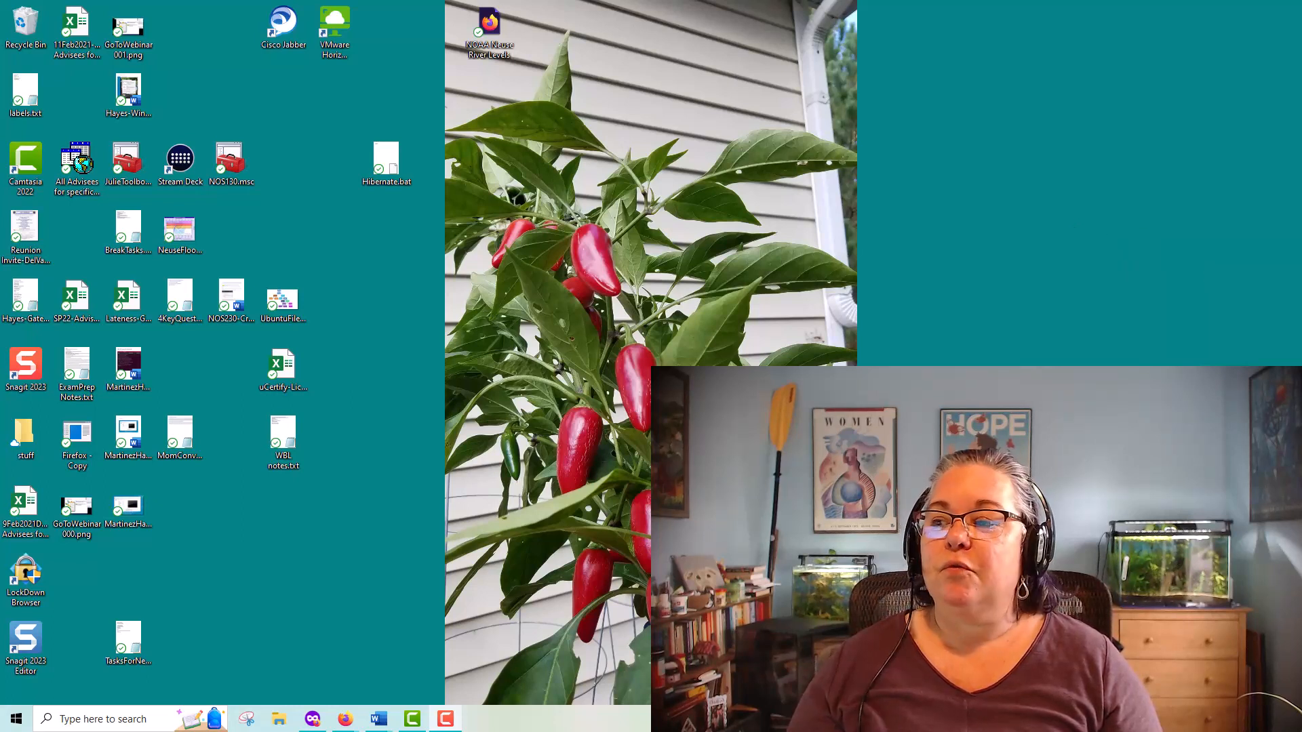
# Bring up the Server 2019 Installation Lab document in Word and move its window into view on the desktop
pyautogui.click(378, 718)
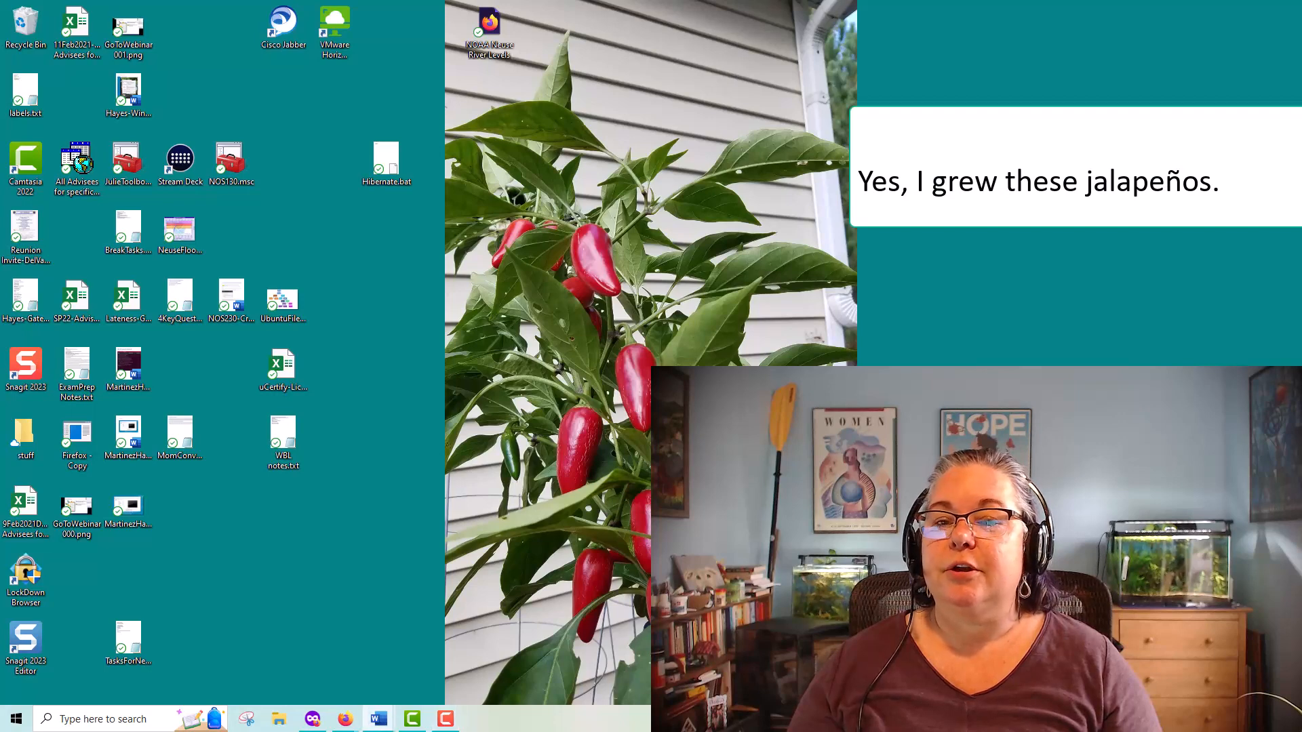
pyautogui.moveTo(870, 86); pyautogui.dragTo(890, 39)
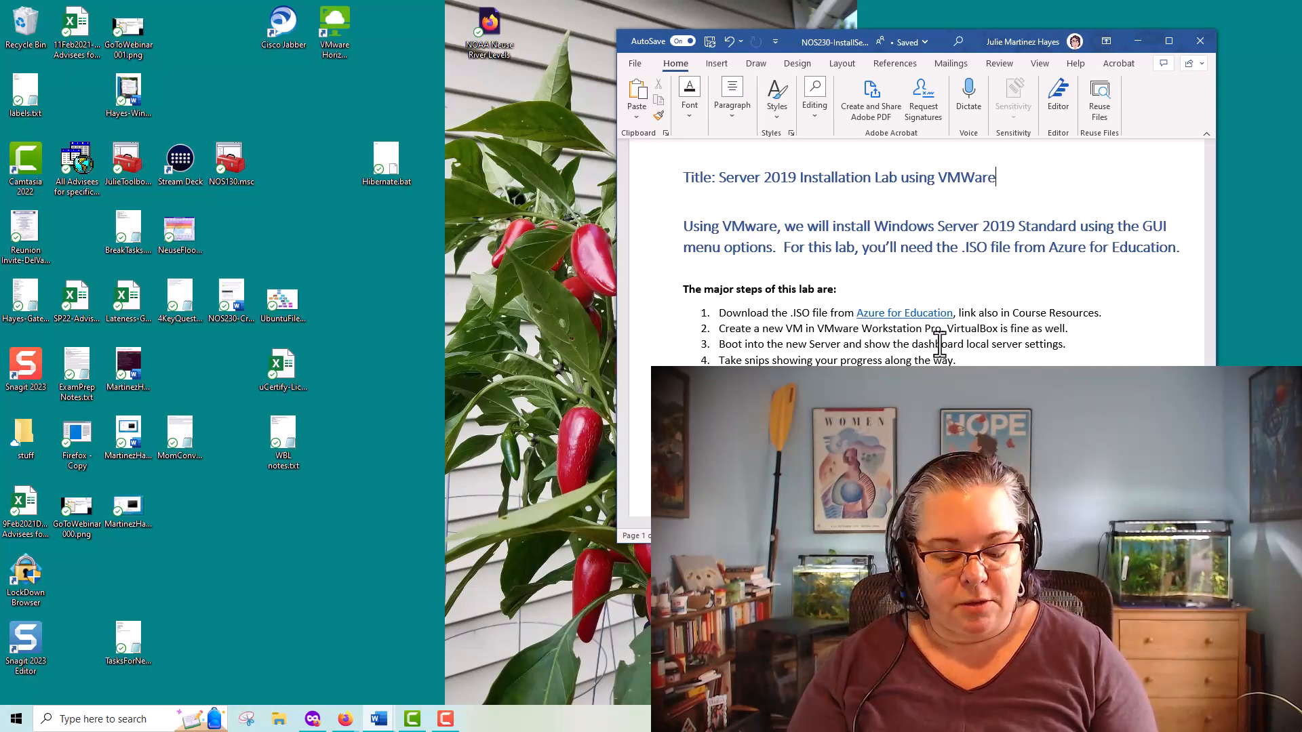
# Launch VMware Workstation Pro and minimize its window
pyautogui.press('super')
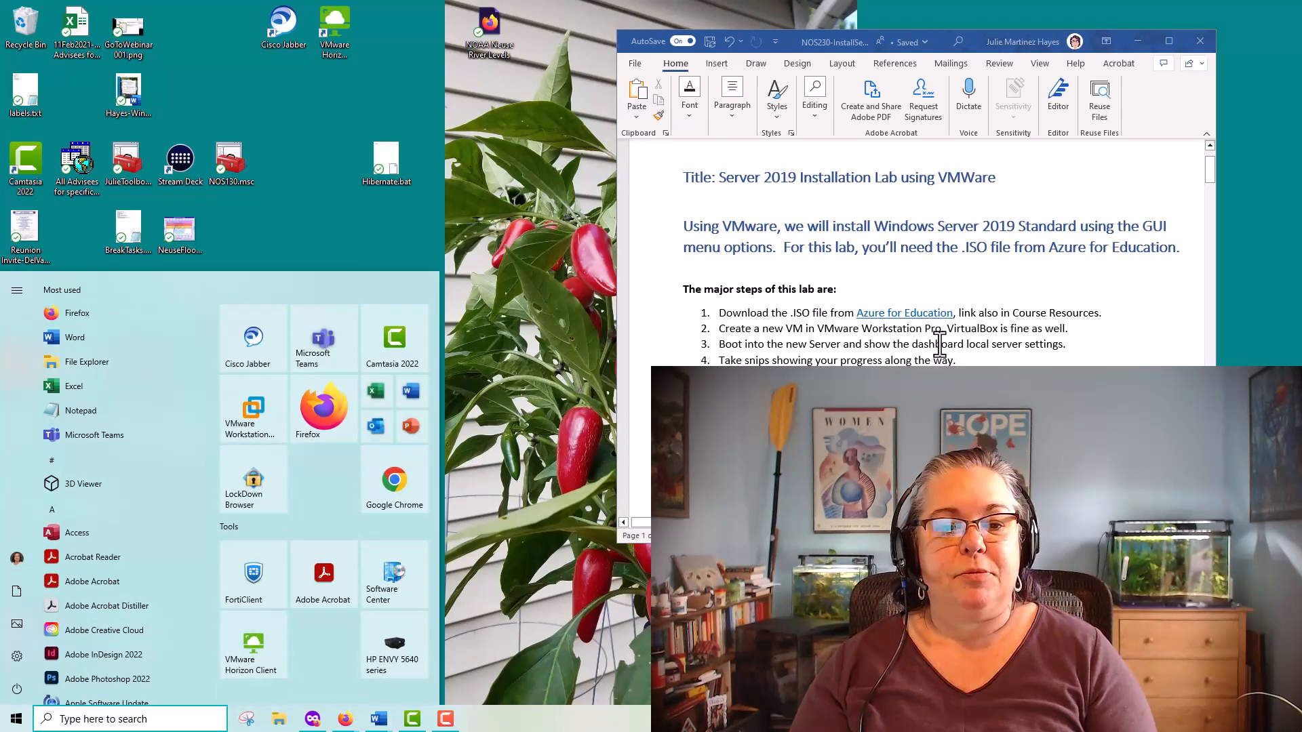
pyautogui.write('vmware')
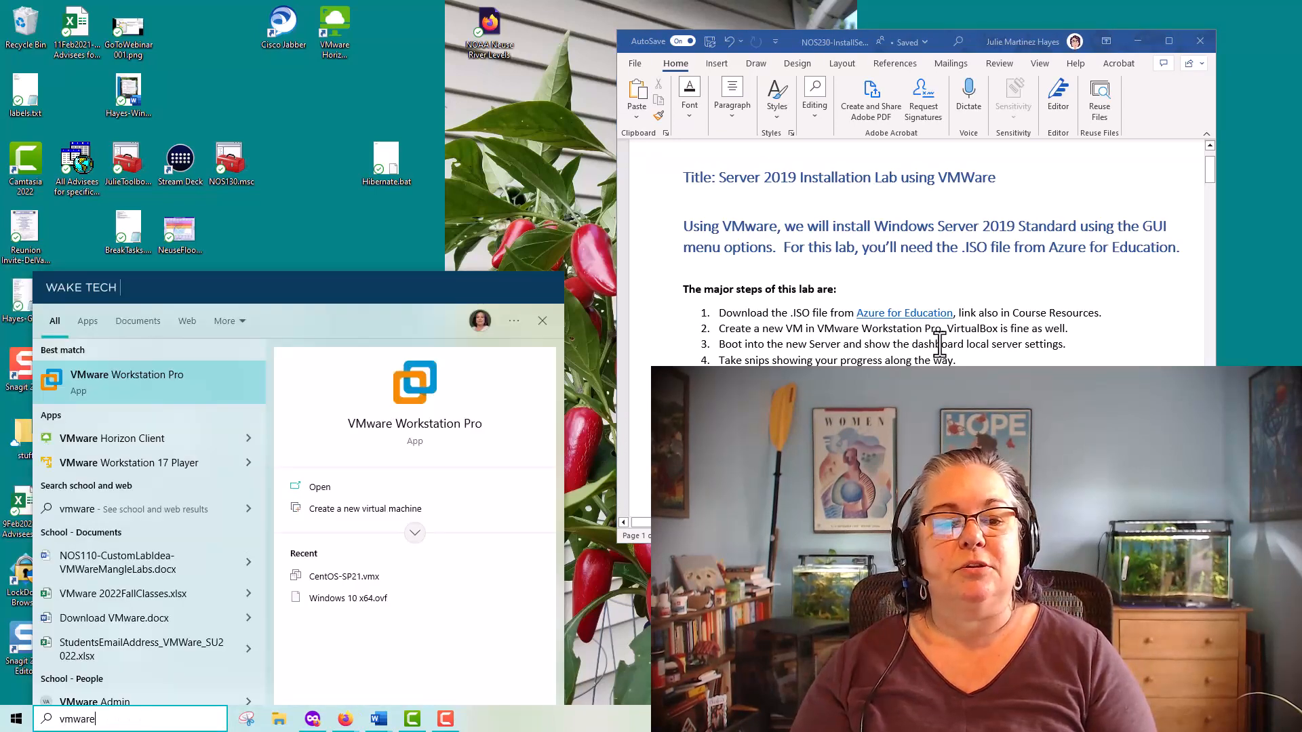
pyautogui.press('Return')
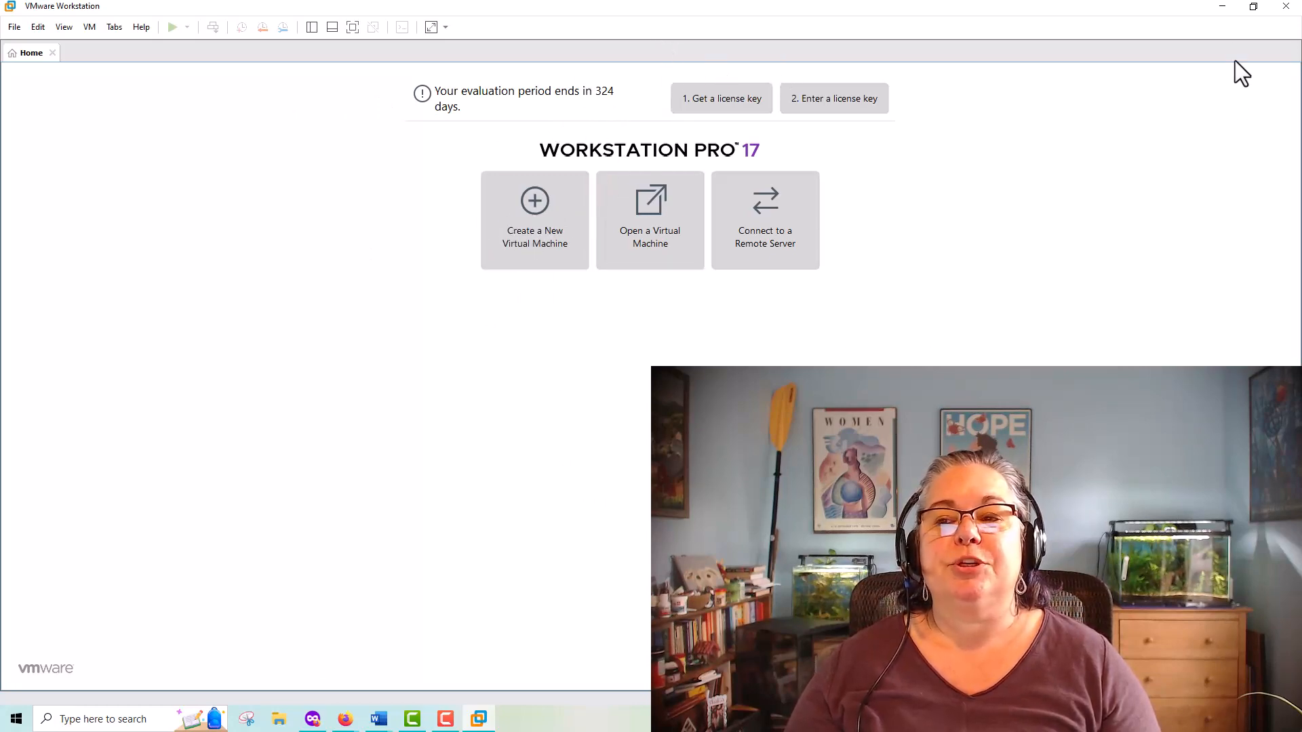
pyautogui.click(1222, 6)
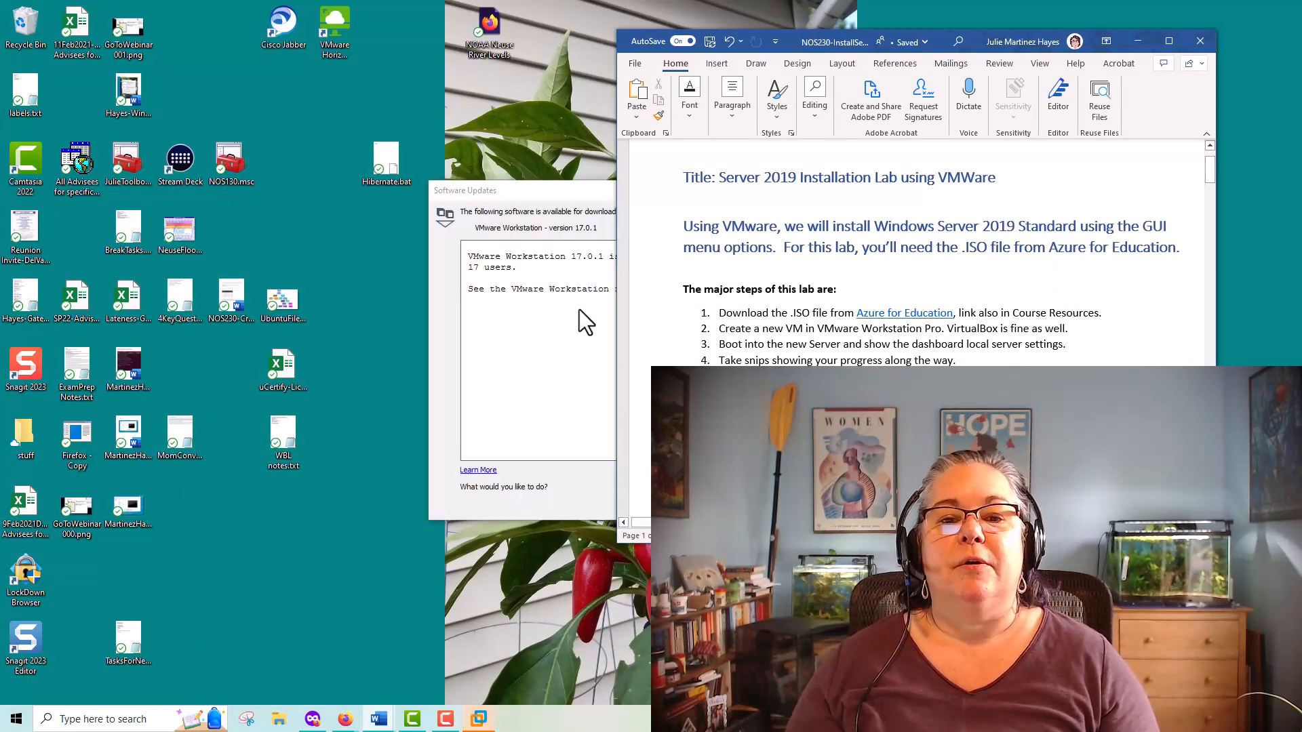
# Dismiss the VMware Workstation 17.0.1 software update notice and return to the lab document
pyautogui.click(518, 339)
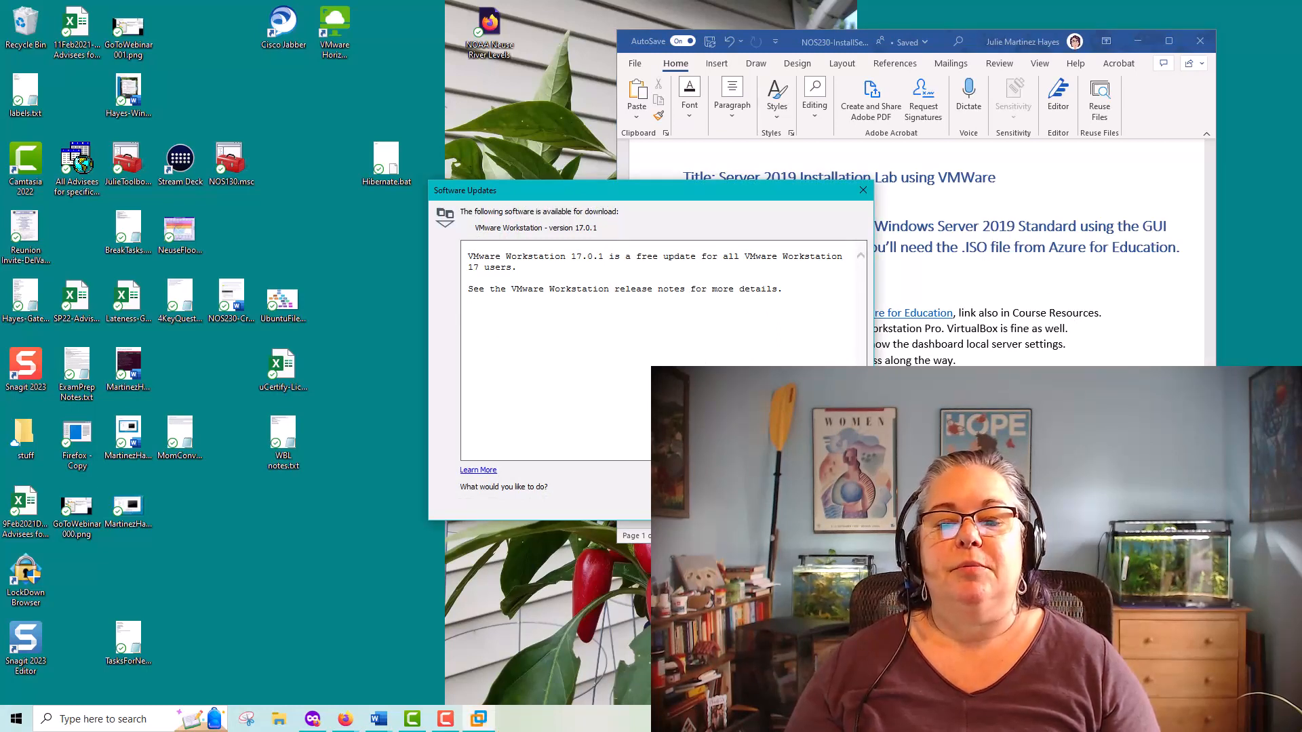
pyautogui.click(837, 504)
pyautogui.click(914, 267)
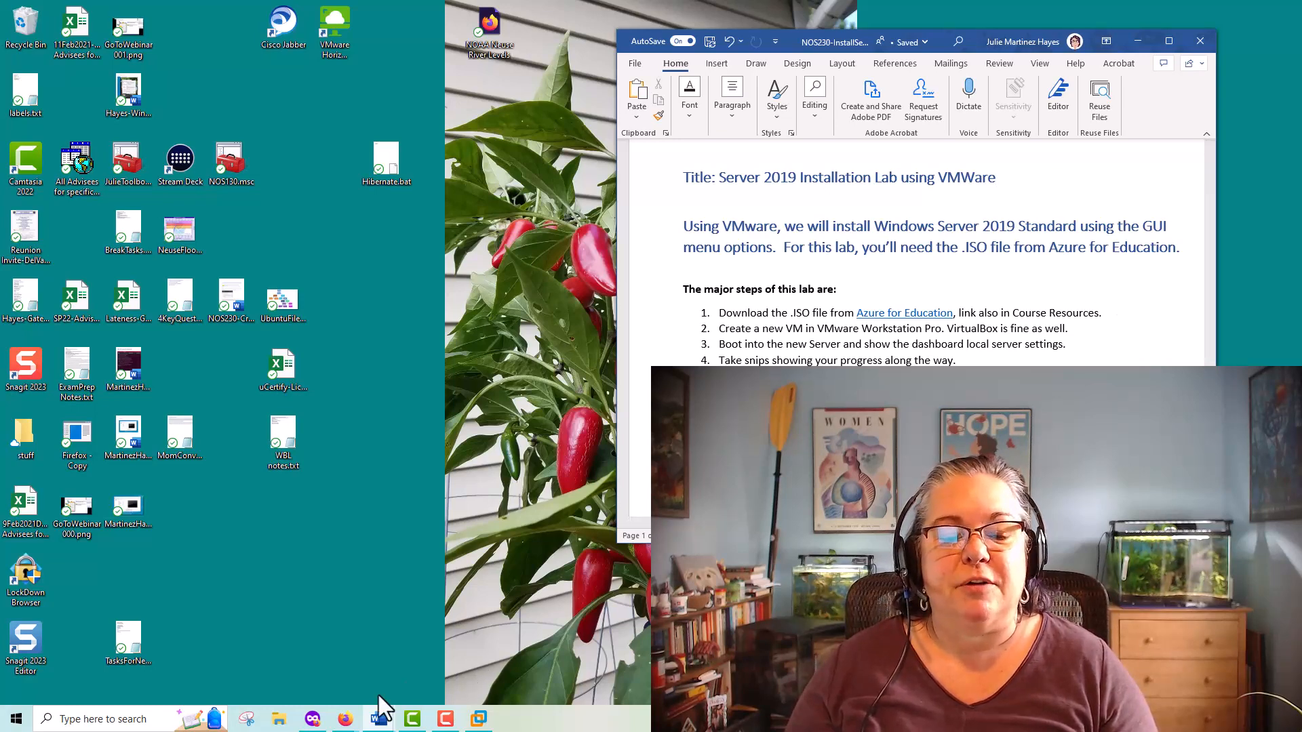
# Close the Ellucian Colleague browser window and confirm leaving the page
pyautogui.moveTo(381, 716)
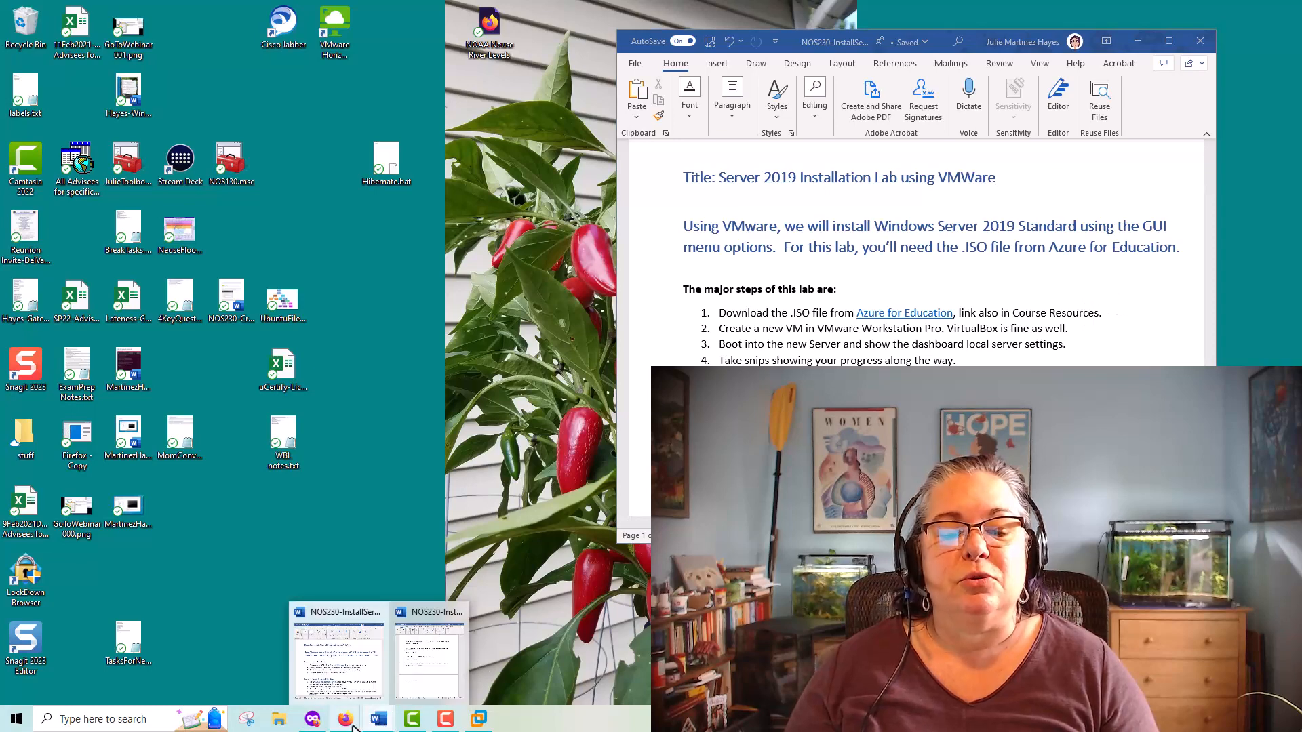
pyautogui.moveTo(340, 717)
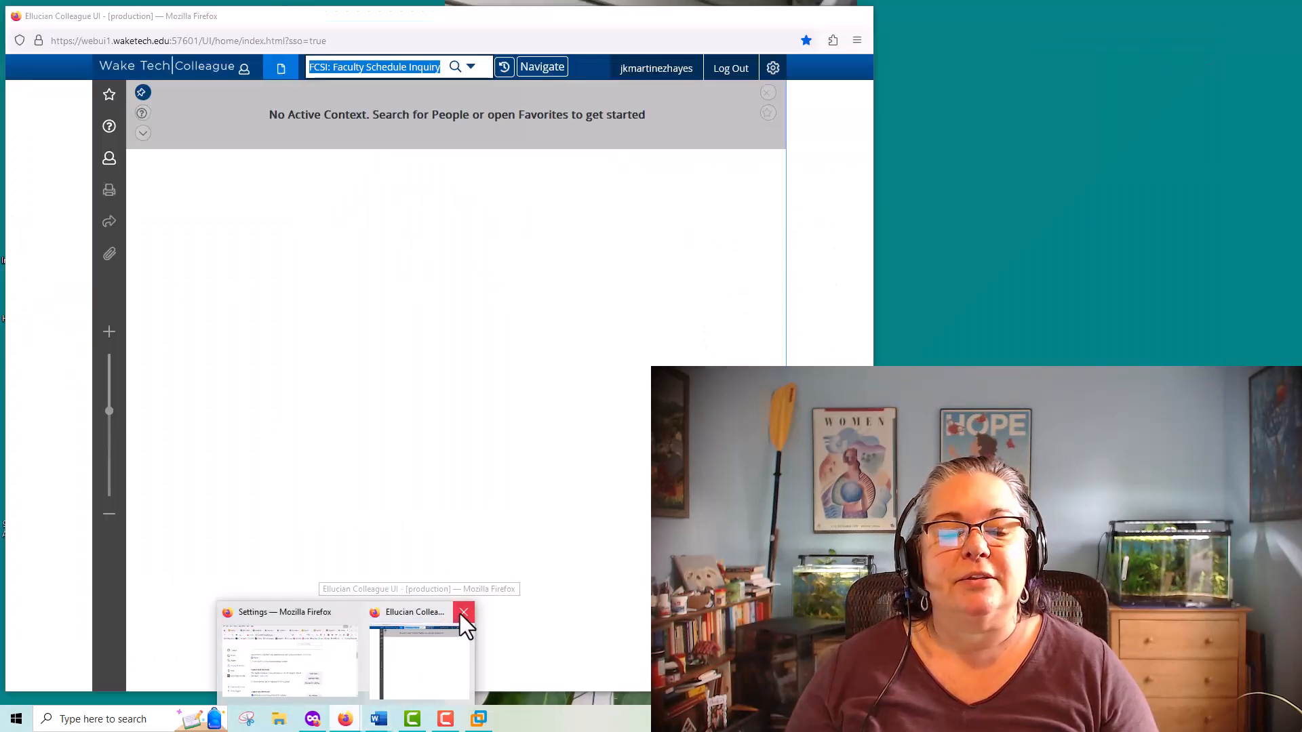
pyautogui.click(459, 613)
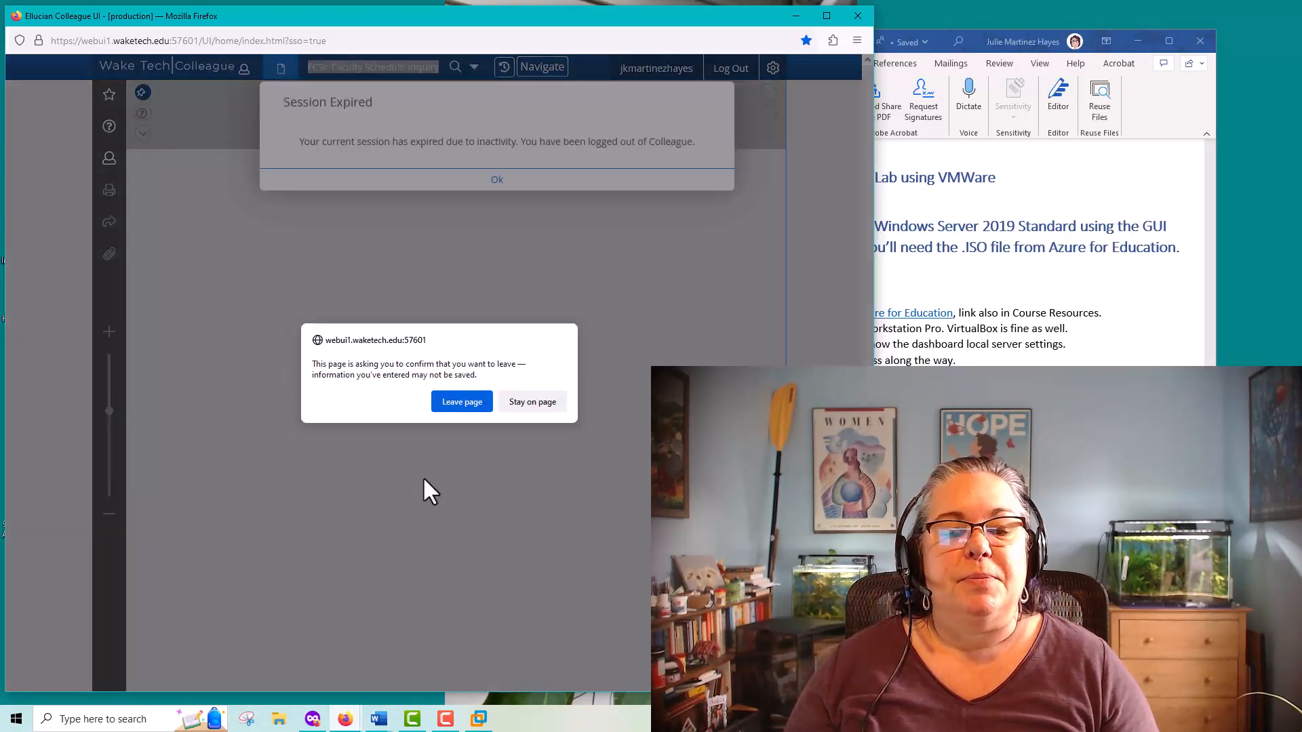
pyautogui.click(457, 407)
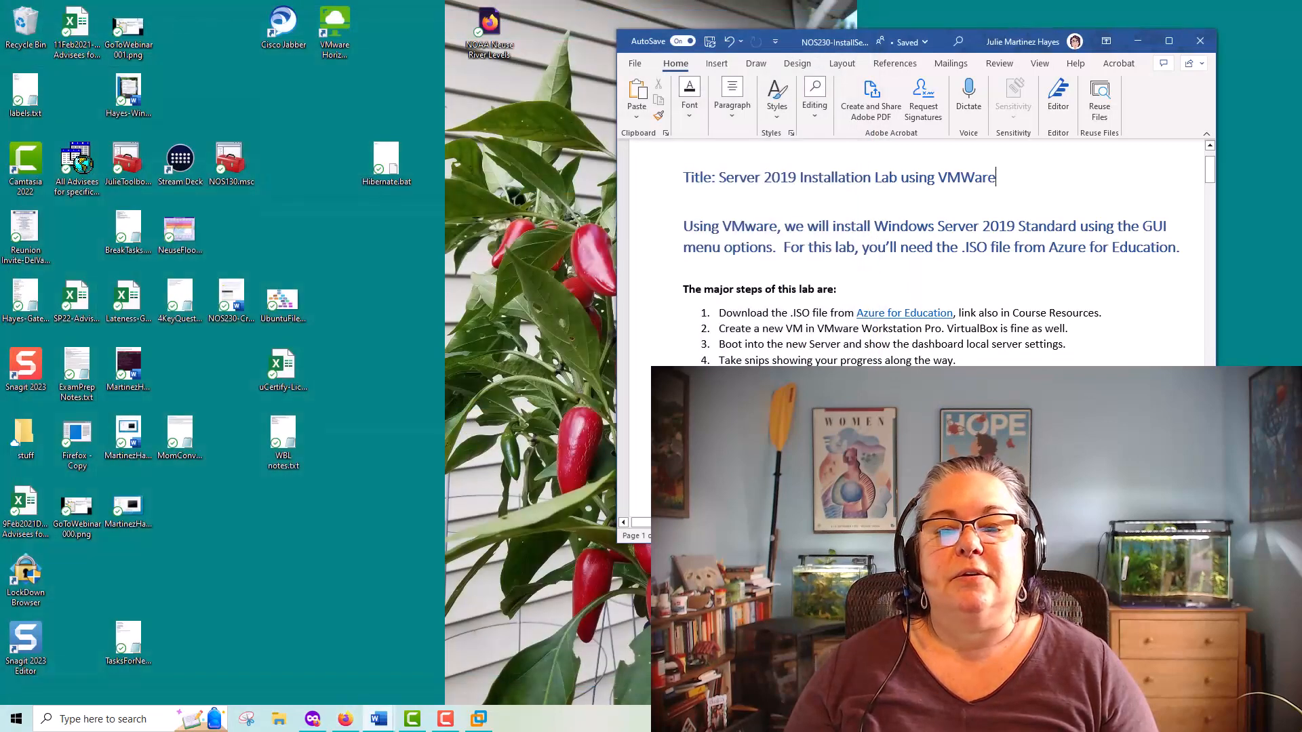
# Follow the Azure for Education link in the lab document's major steps and move the browser window into view
pyautogui.rightClick(896, 313)
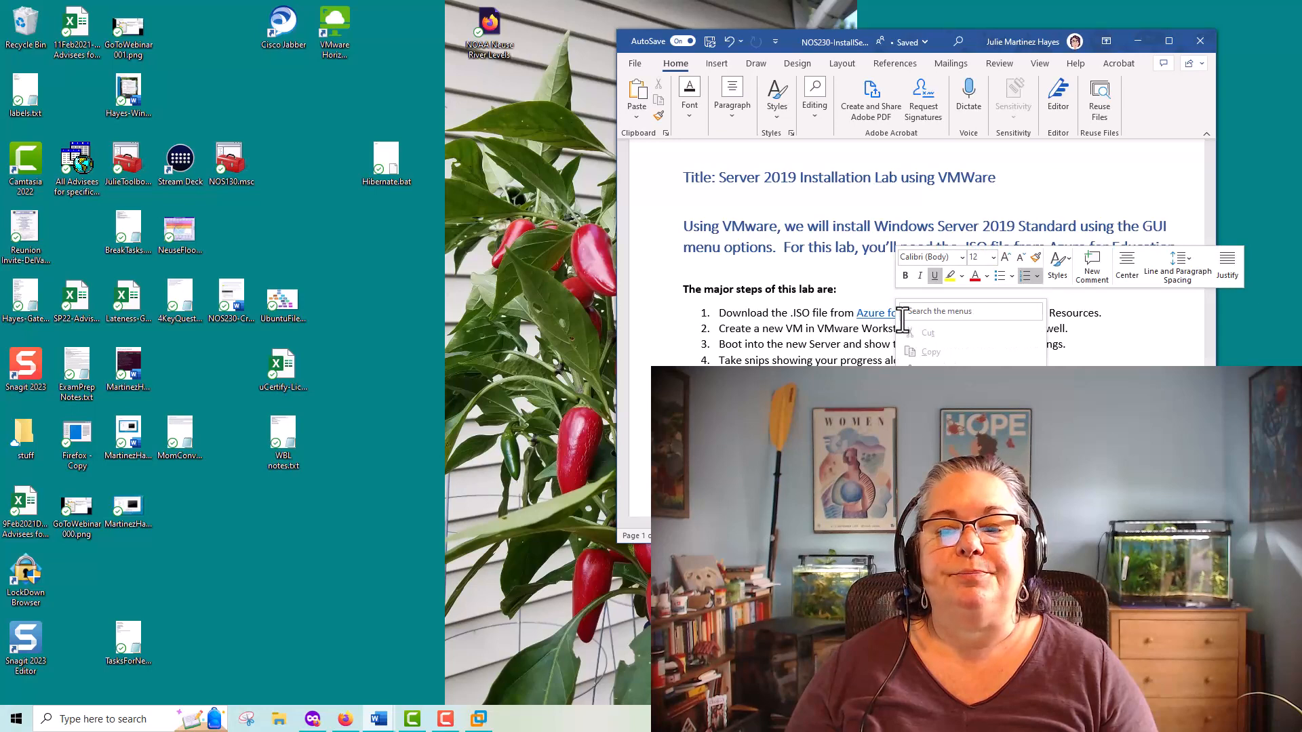
pyautogui.press('Escape')
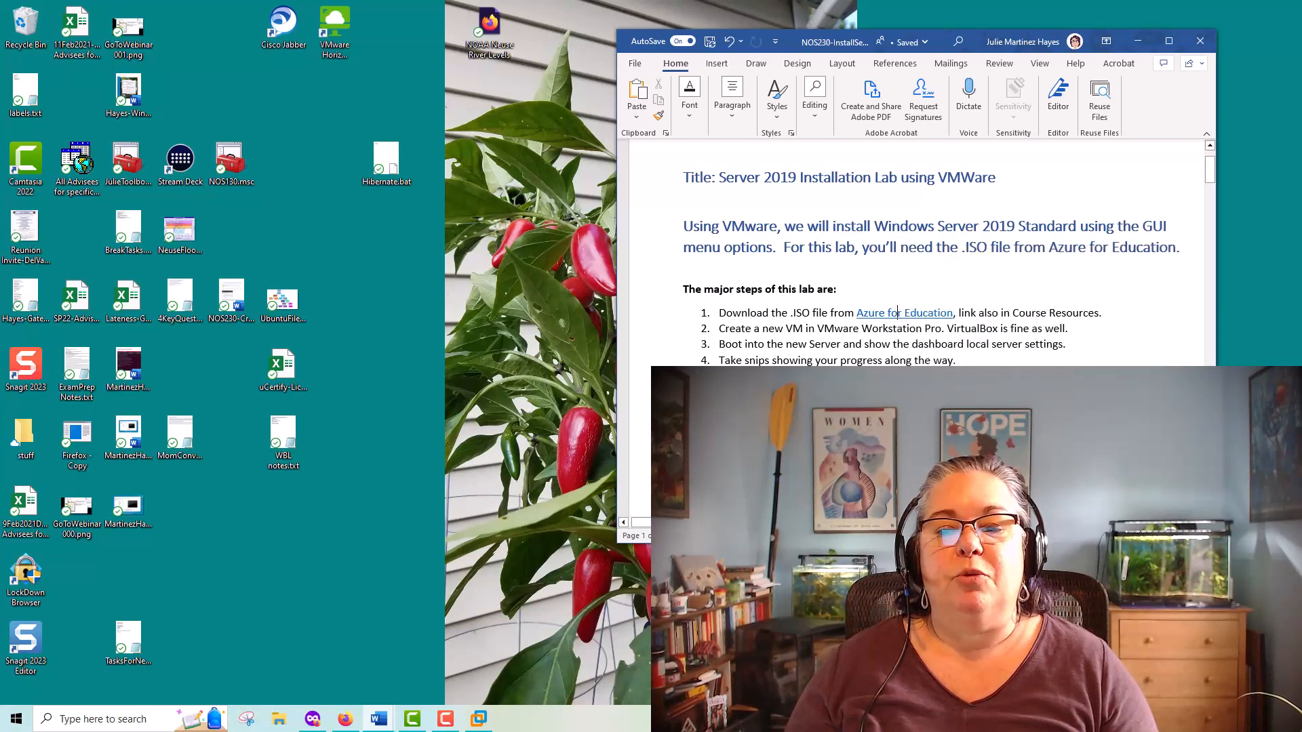
pyautogui.keyDown('ctrl'); pyautogui.click(899, 312); pyautogui.keyUp('ctrl')
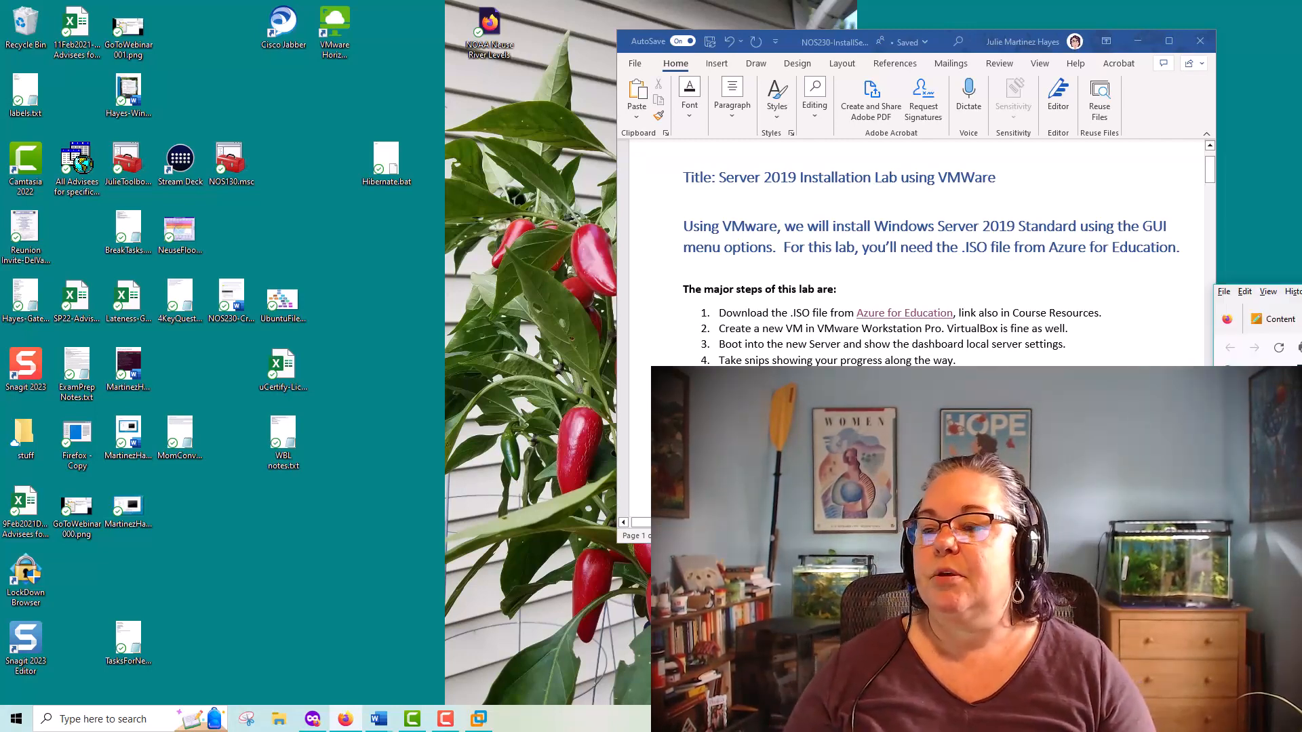
pyautogui.moveTo(1301, 292); pyautogui.dragTo(511, 210)
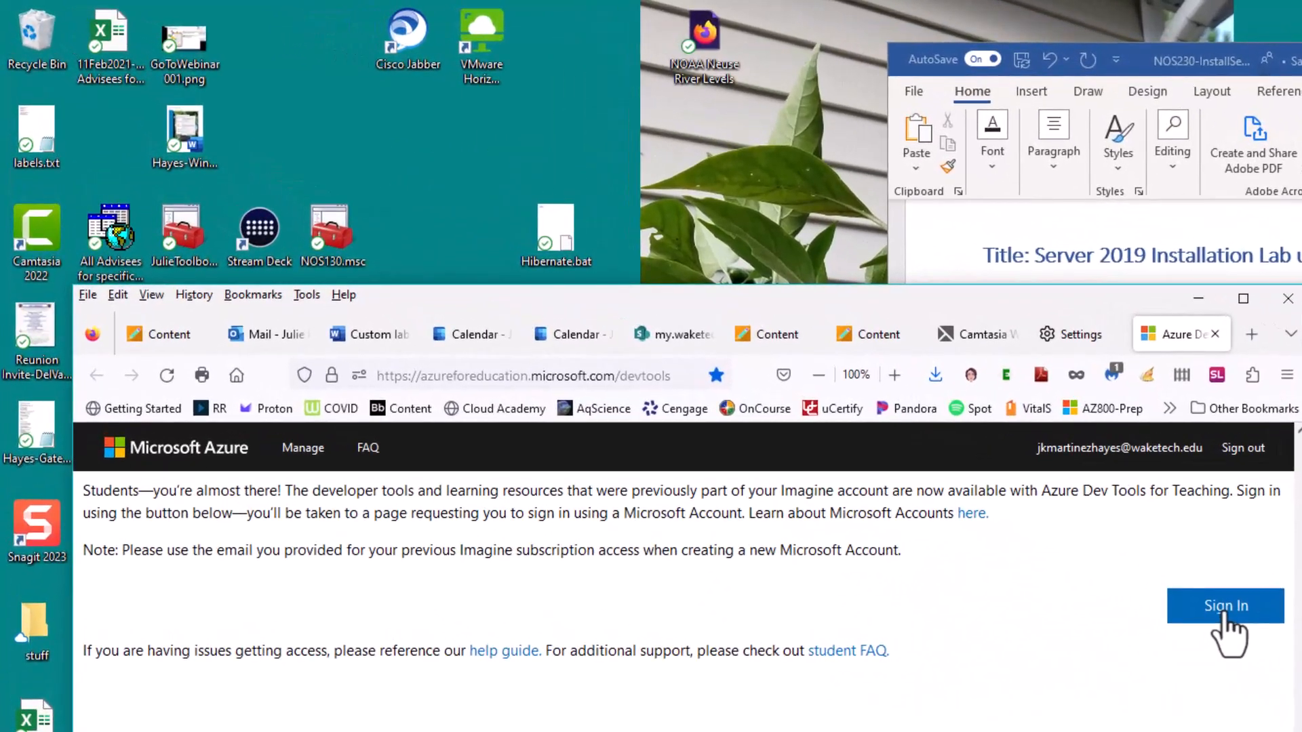
# Sign in to Azure Dev Tools for Teaching with the school account's password
pyautogui.click(1121, 562)
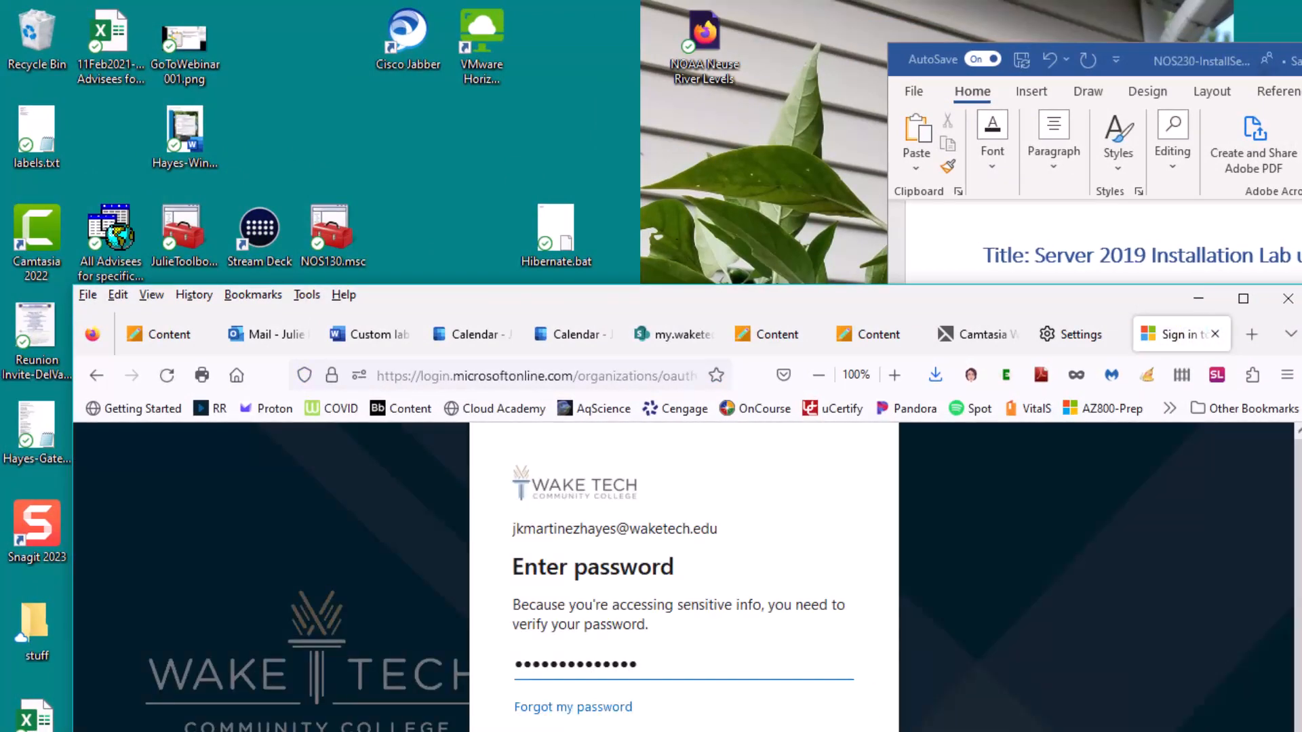
pyautogui.press('Return')
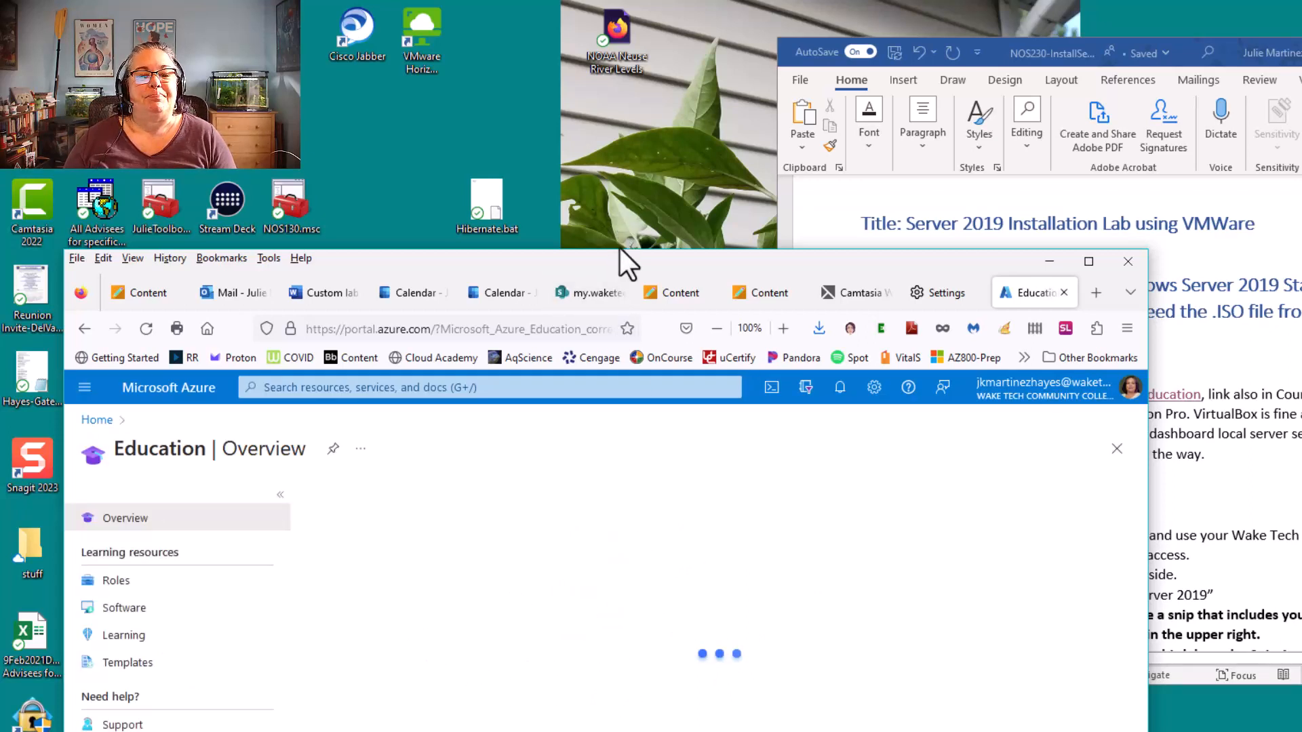
# Open the Software list of Azure Education and reposition and enlarge the browser window to show more rows
pyautogui.moveTo(622, 262); pyautogui.dragTo(654, 35)
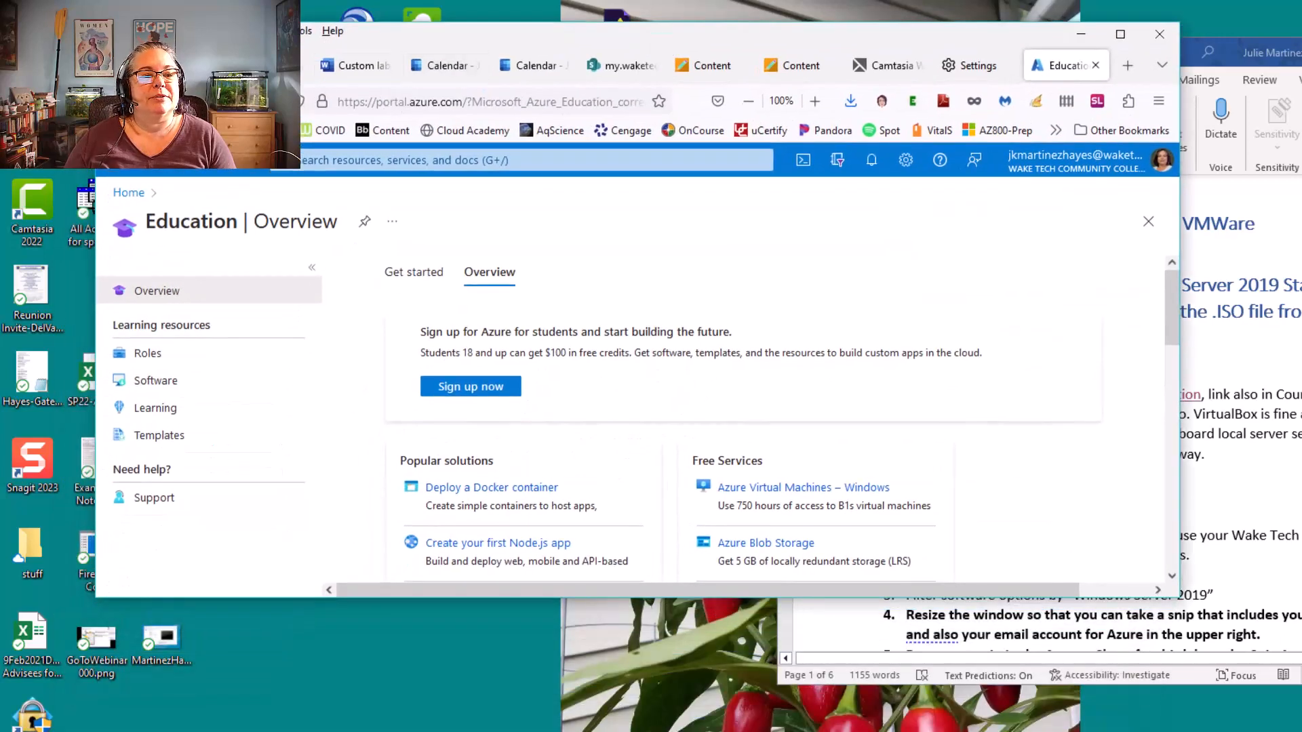
pyautogui.click(74, 95)
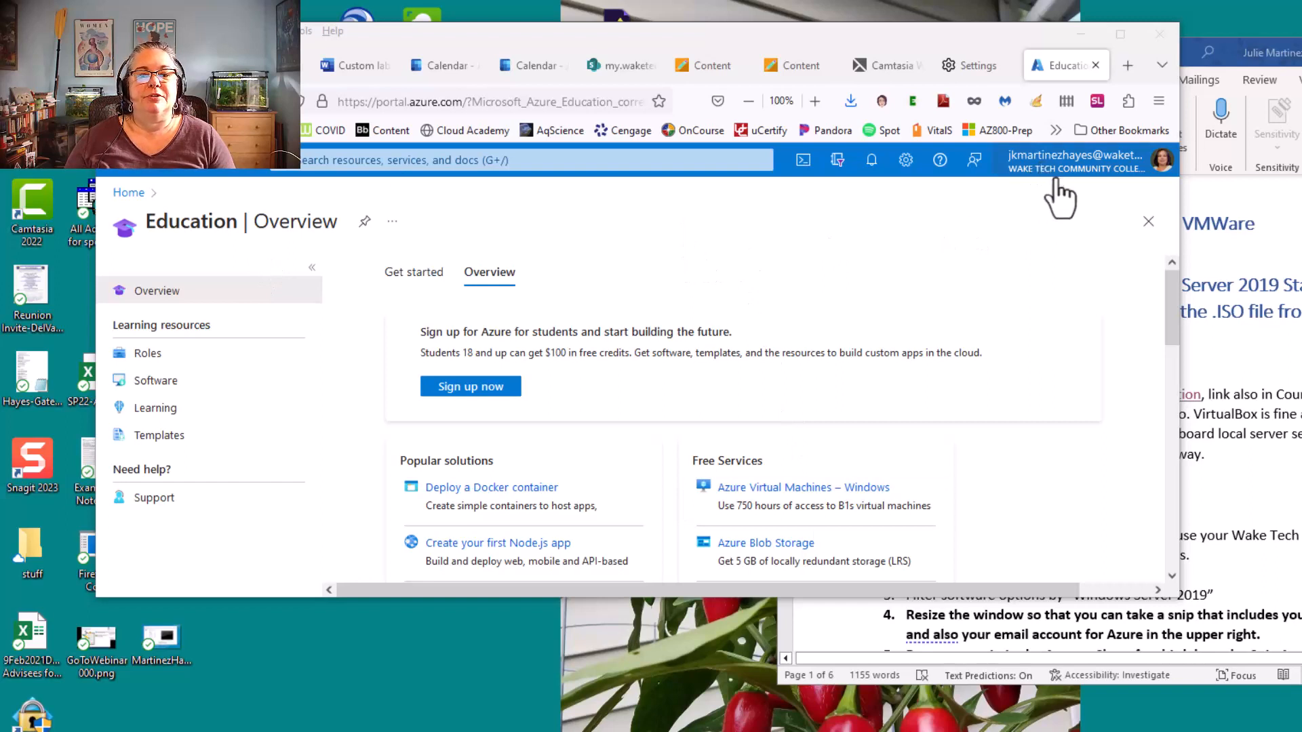
pyautogui.click(168, 385)
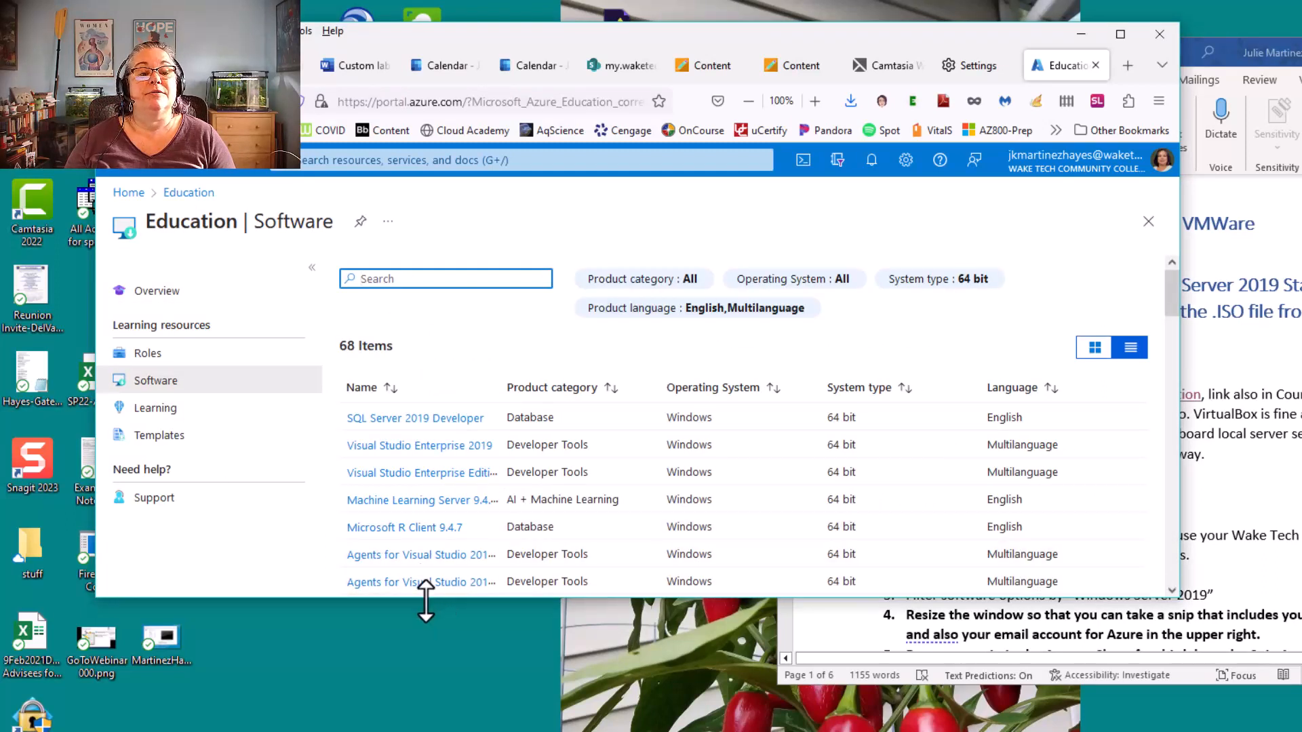
pyautogui.moveTo(430, 597); pyautogui.dragTo(425, 730)
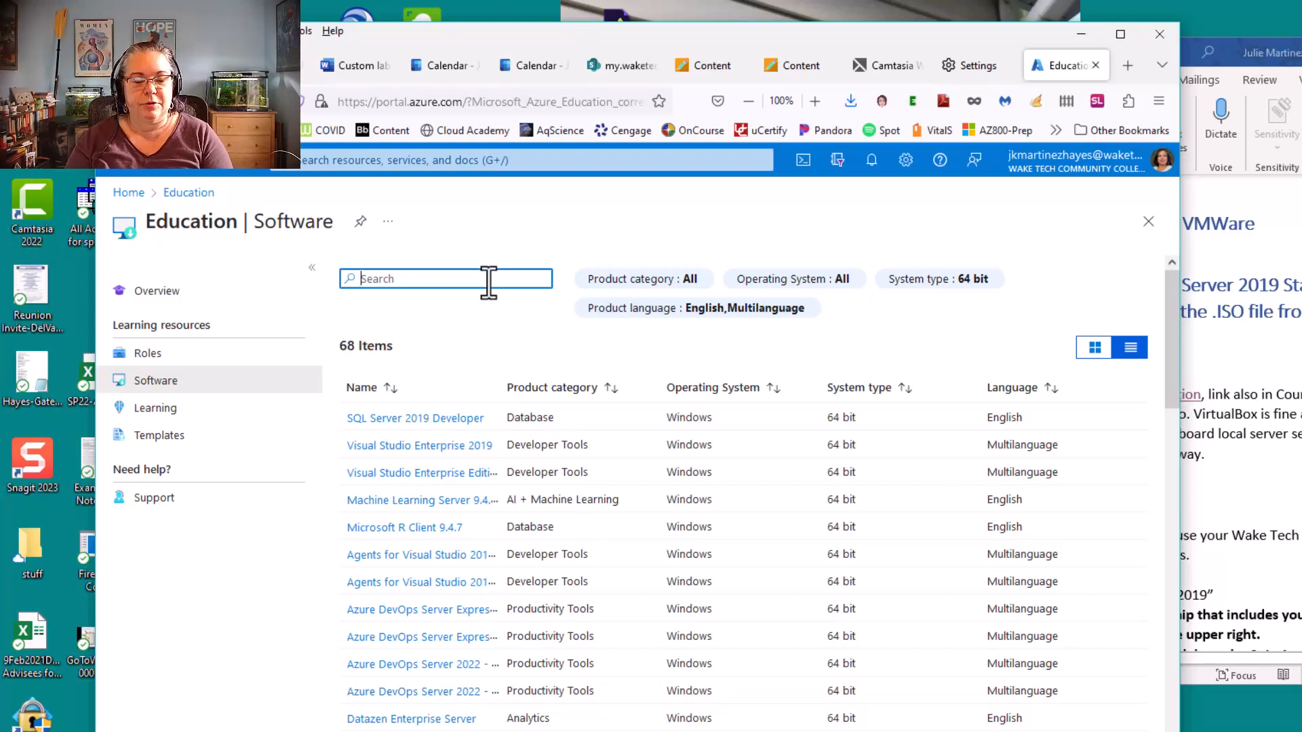
# Search the software list for "endpoint" and clear the search
pyautogui.write('point')
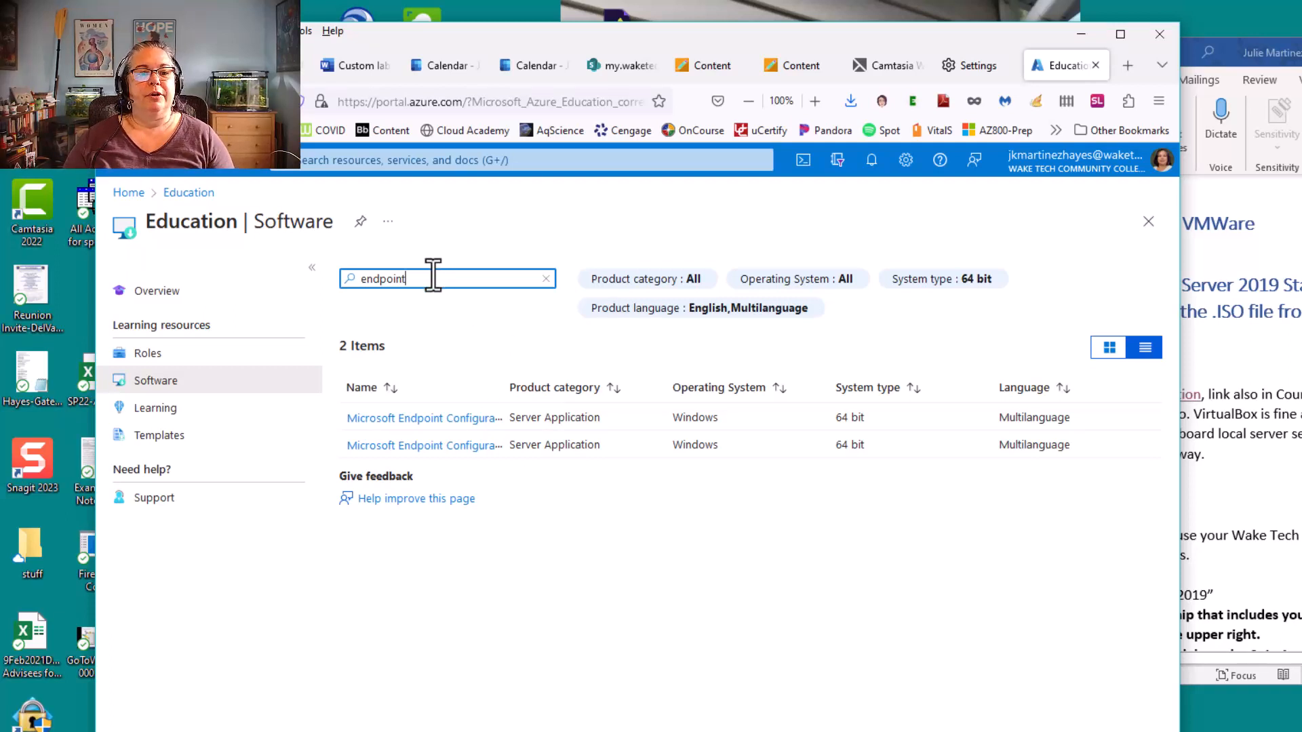
pyautogui.hotkey('ctrl', 'a')
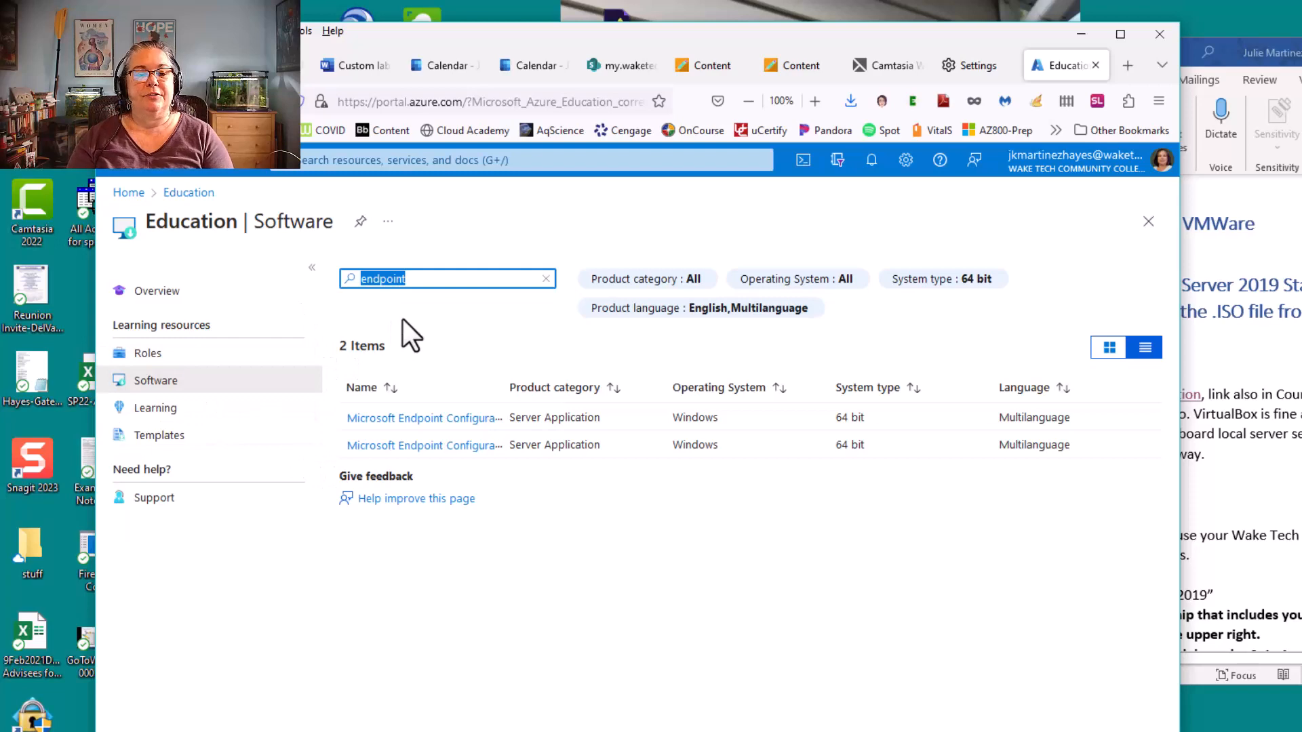
pyautogui.press('BackSpace')
# Following Section 1 of the lab document, filter the Azure software list by "windows server 2019" and widen the Name column
pyautogui.click(1258, 359)
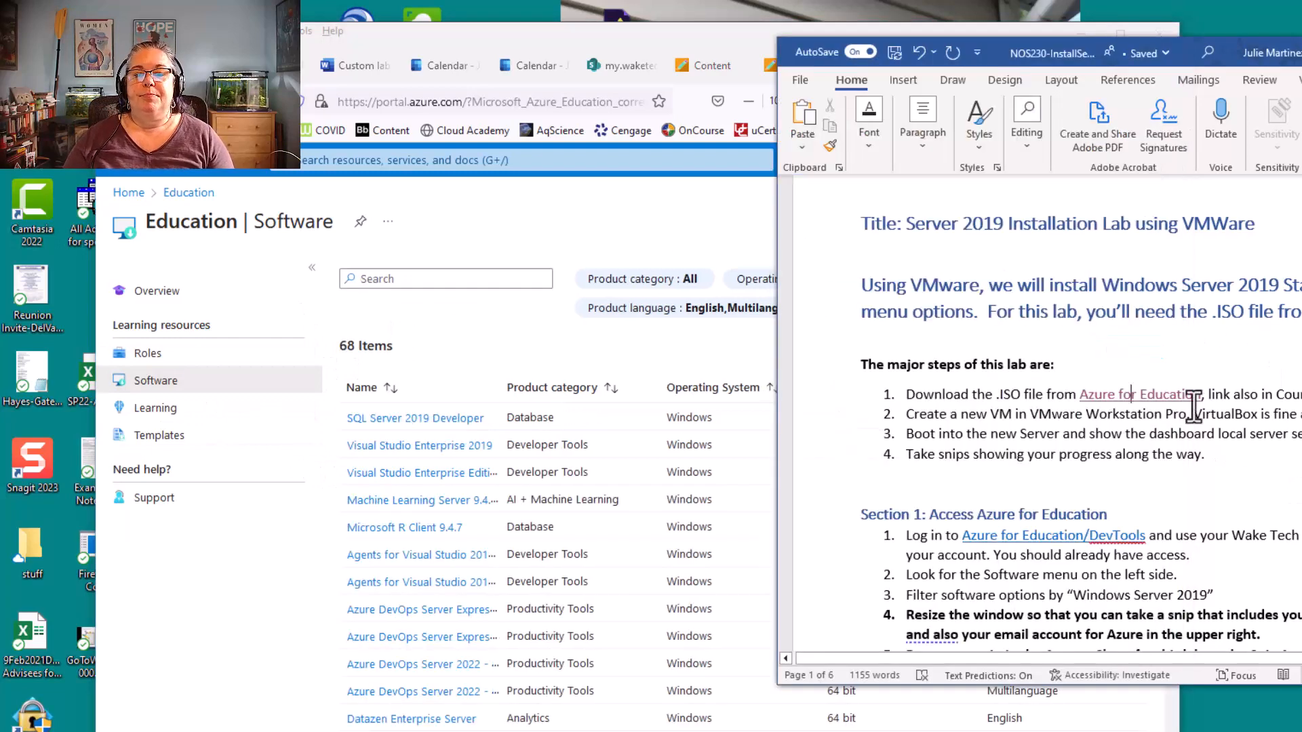
pyautogui.scroll(-3, 1241, 410)
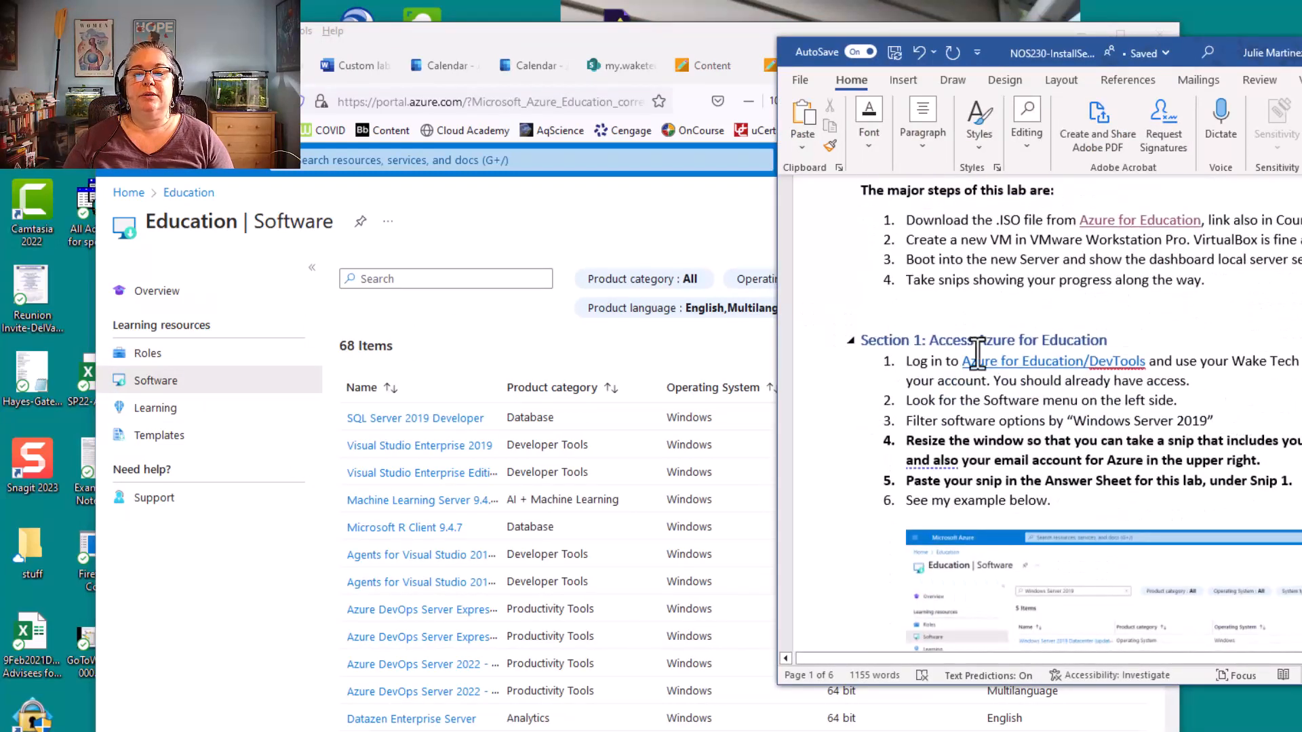
pyautogui.scroll(-2, 1267, 413)
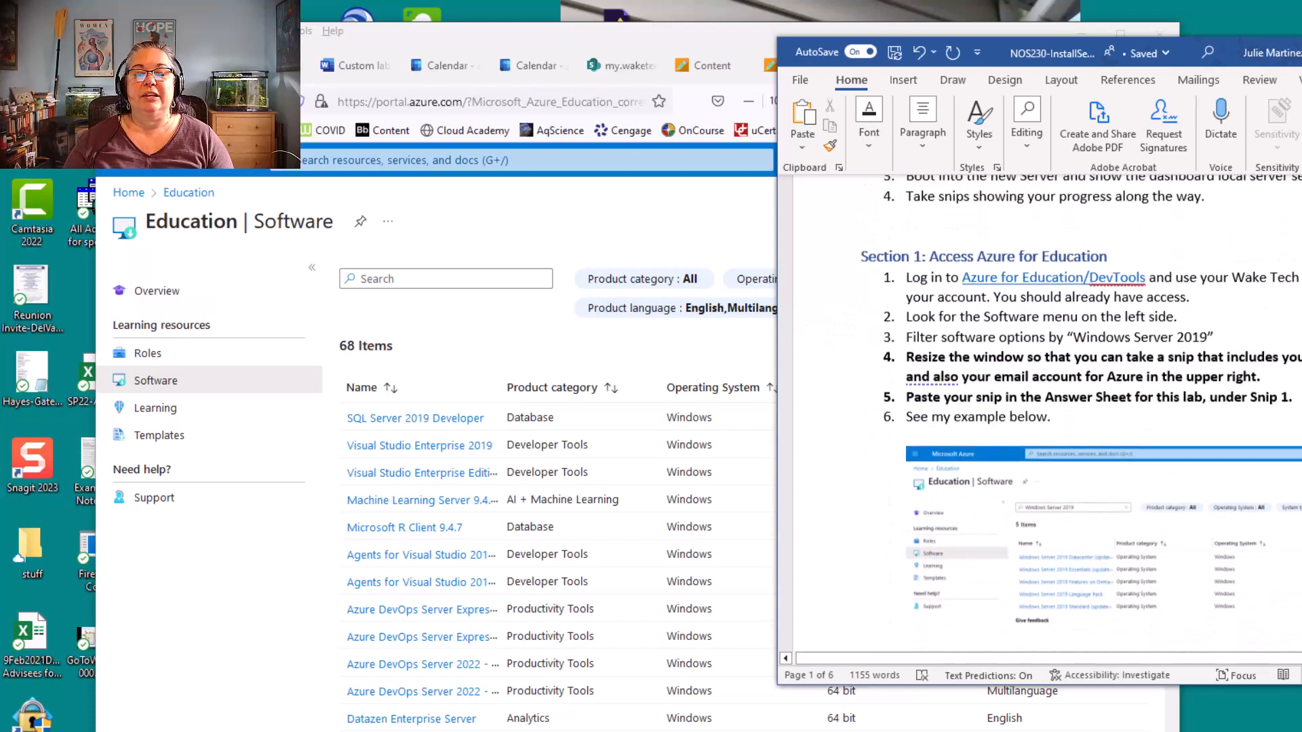
pyautogui.scroll(-2, 1080, 415)
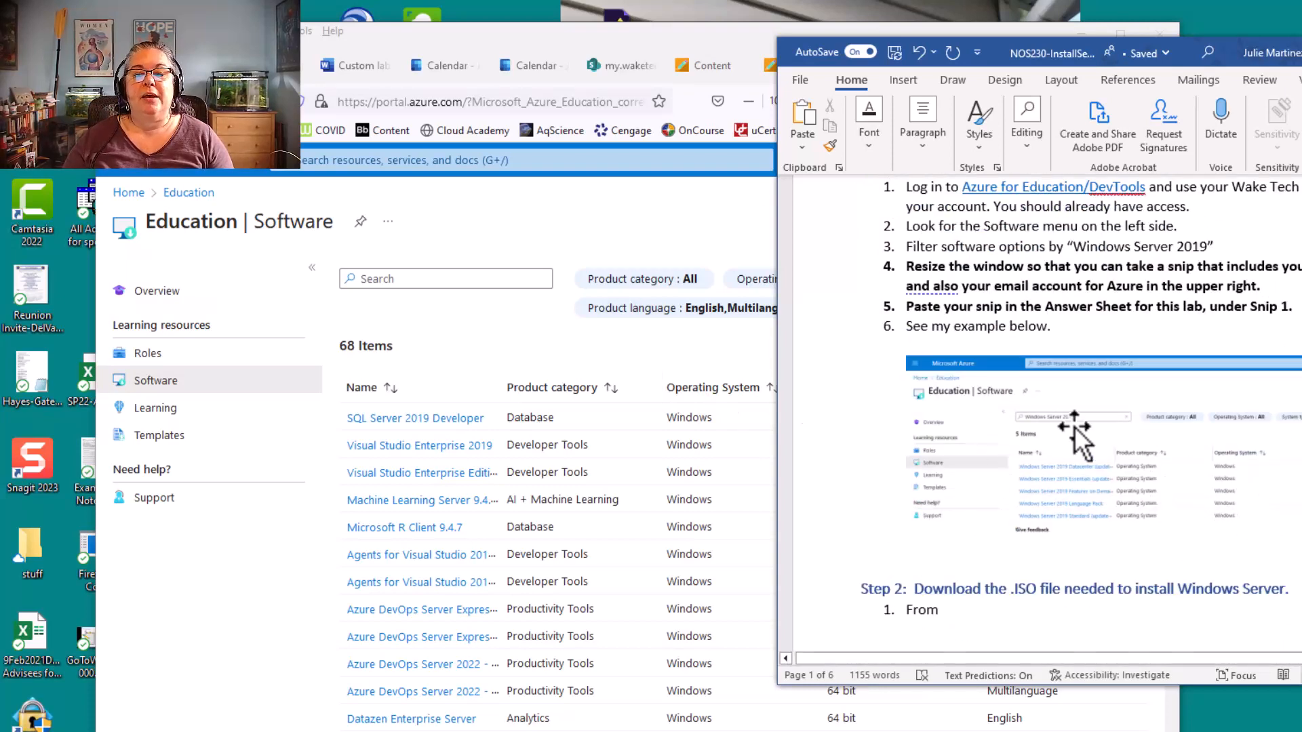
pyautogui.click(454, 279)
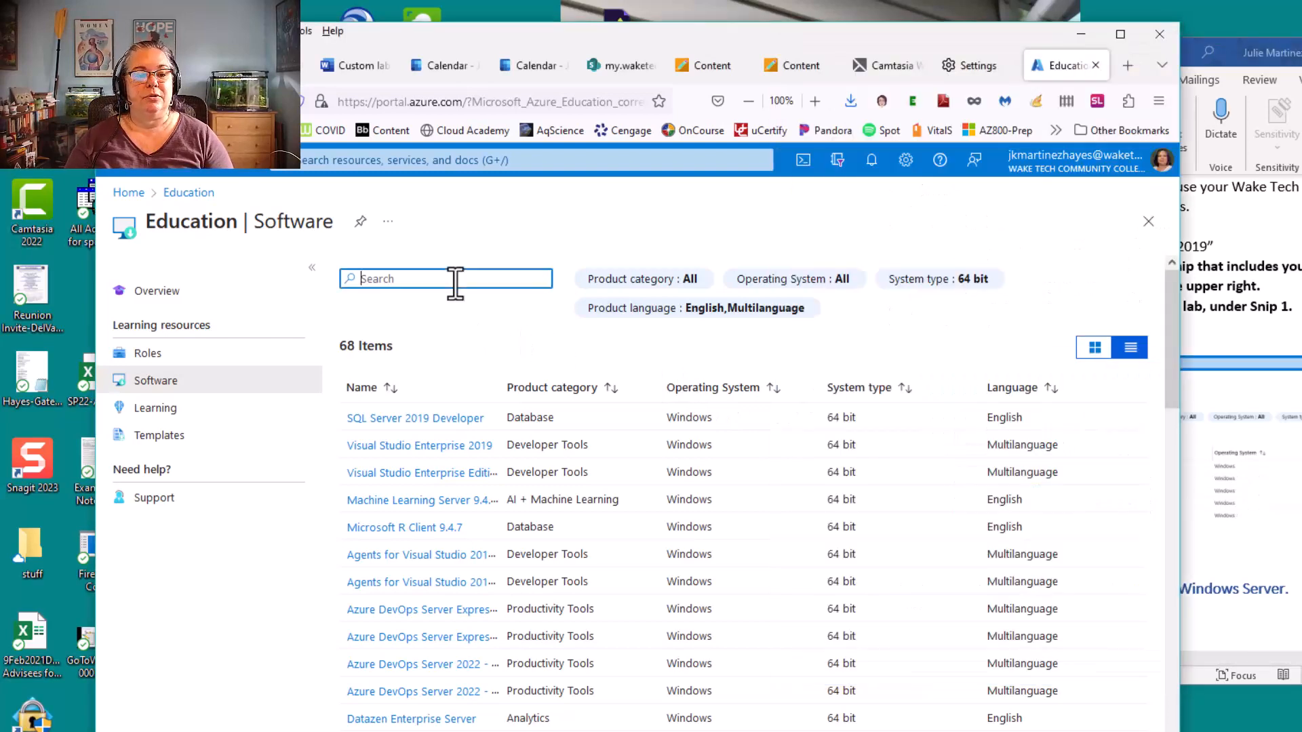
pyautogui.write('windows server 2019')
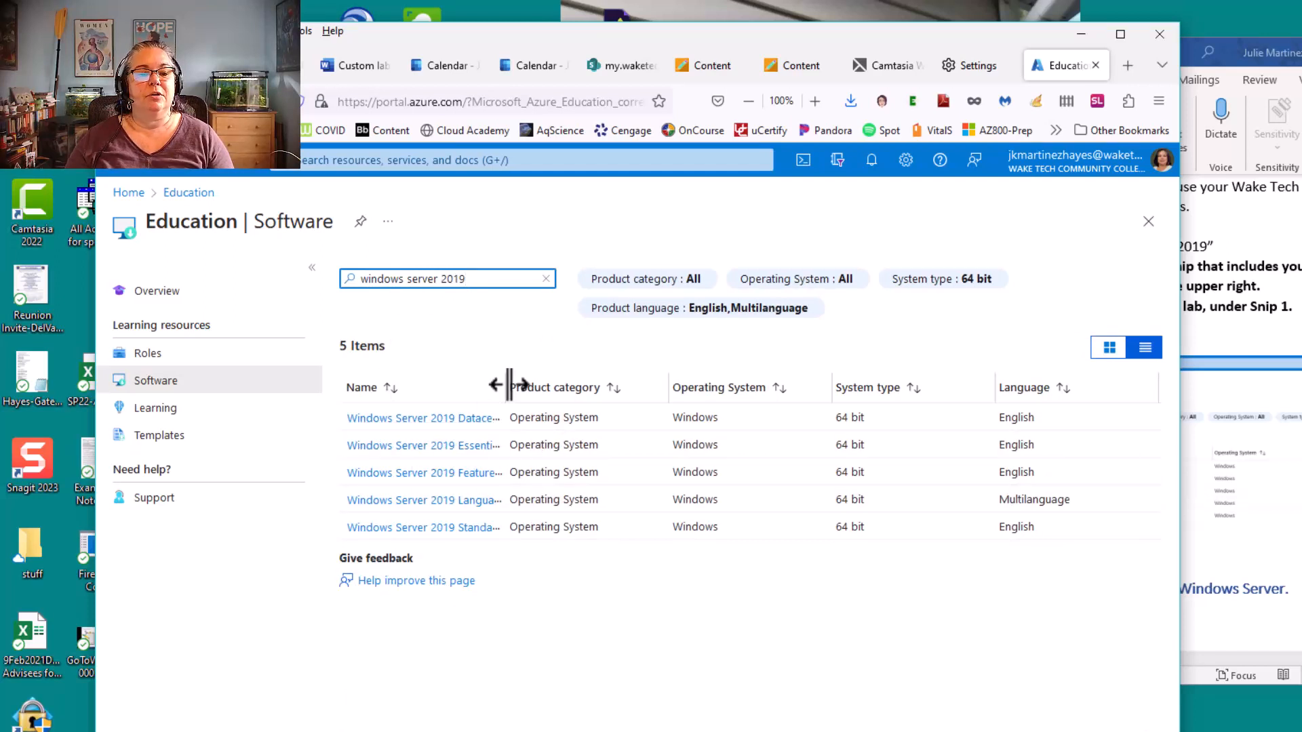
pyautogui.moveTo(507, 383); pyautogui.dragTo(631, 390)
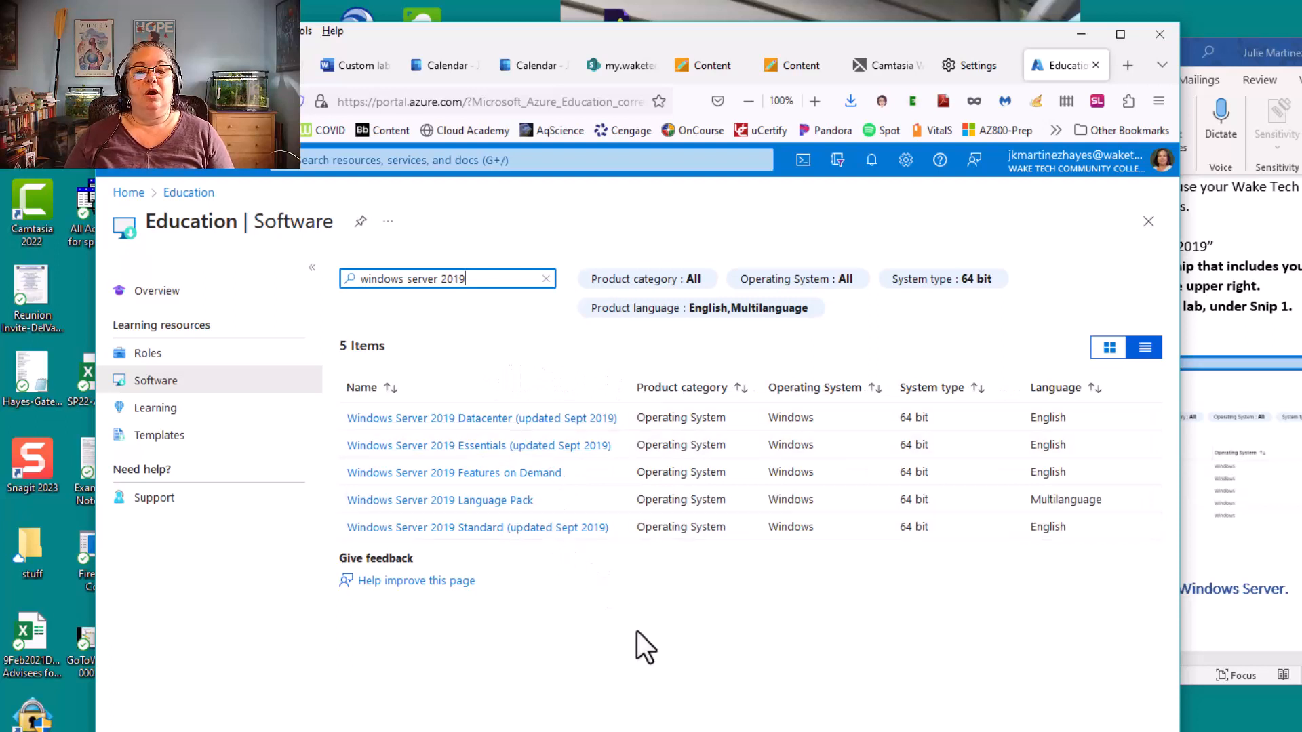
# Check the lab document's snip instructions and move the Windows Server 2019 Installation Lab Answer Sheet into view
pyautogui.scroll(-3, 1240, 366)
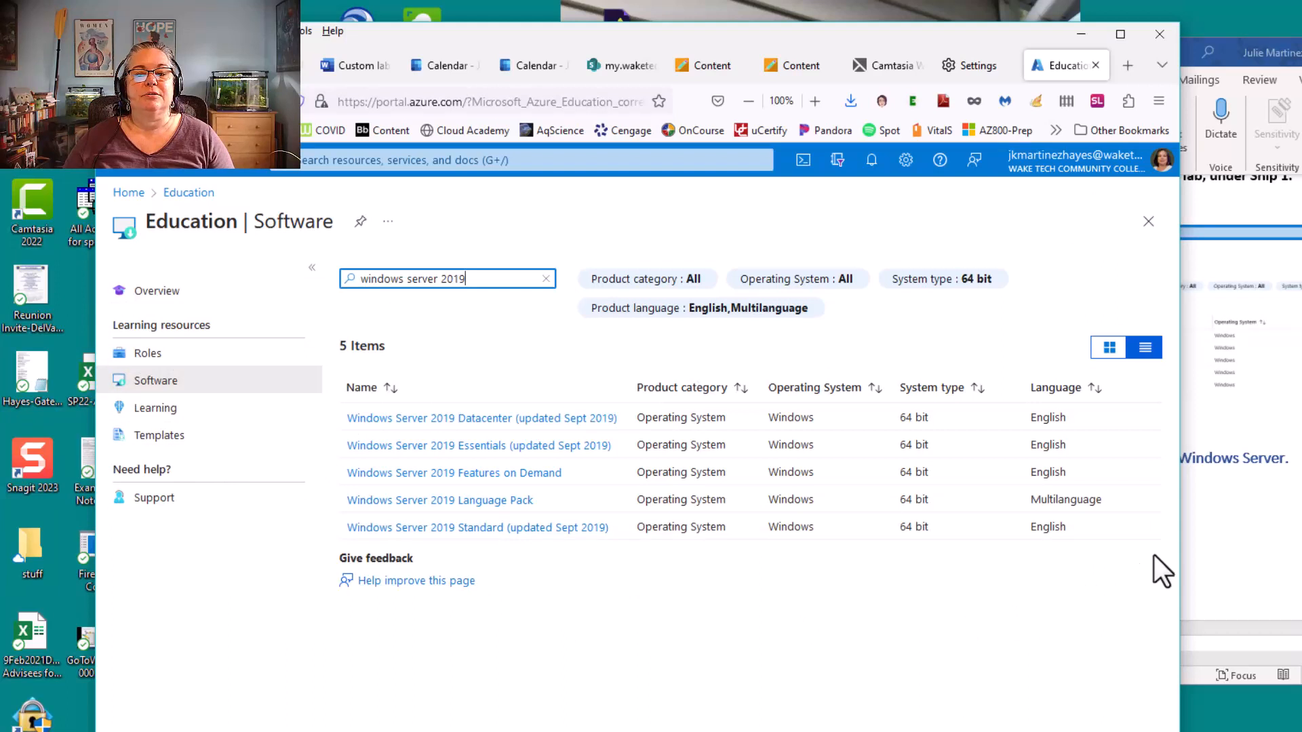
pyautogui.click(1263, 485)
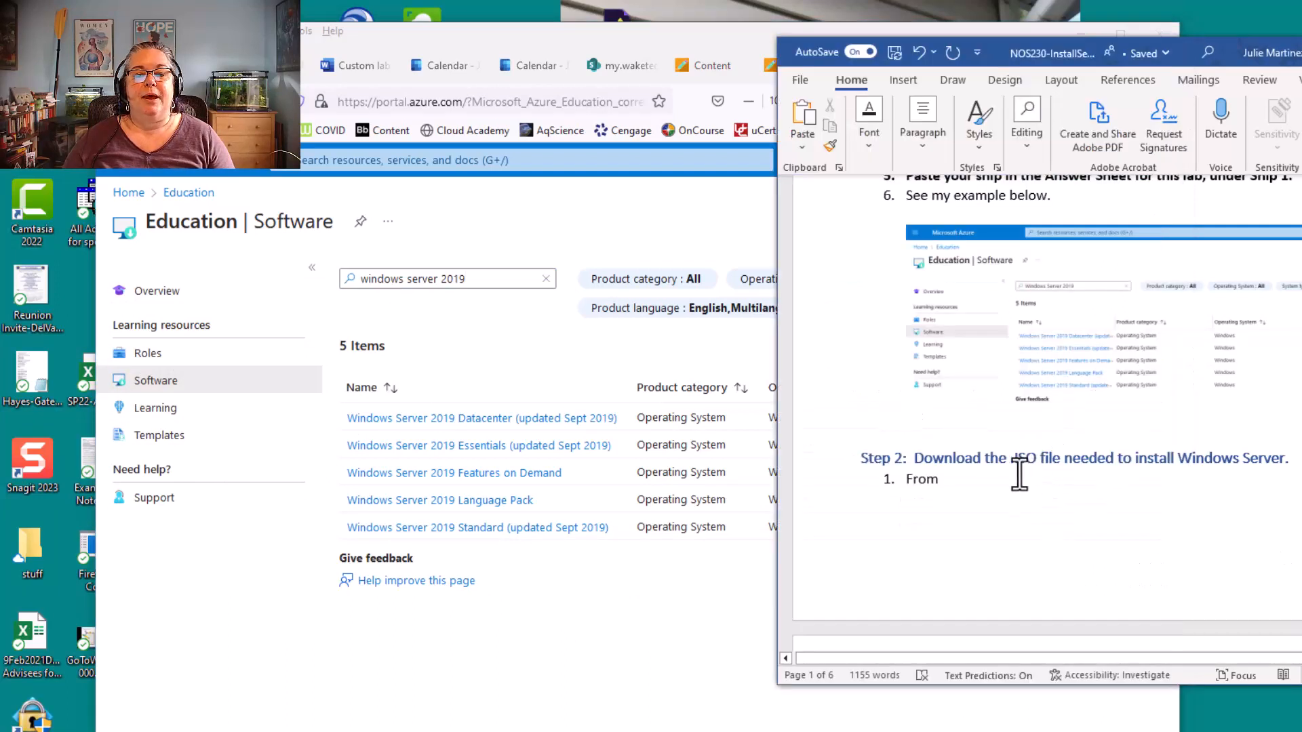
pyautogui.scroll(1, 1019, 473)
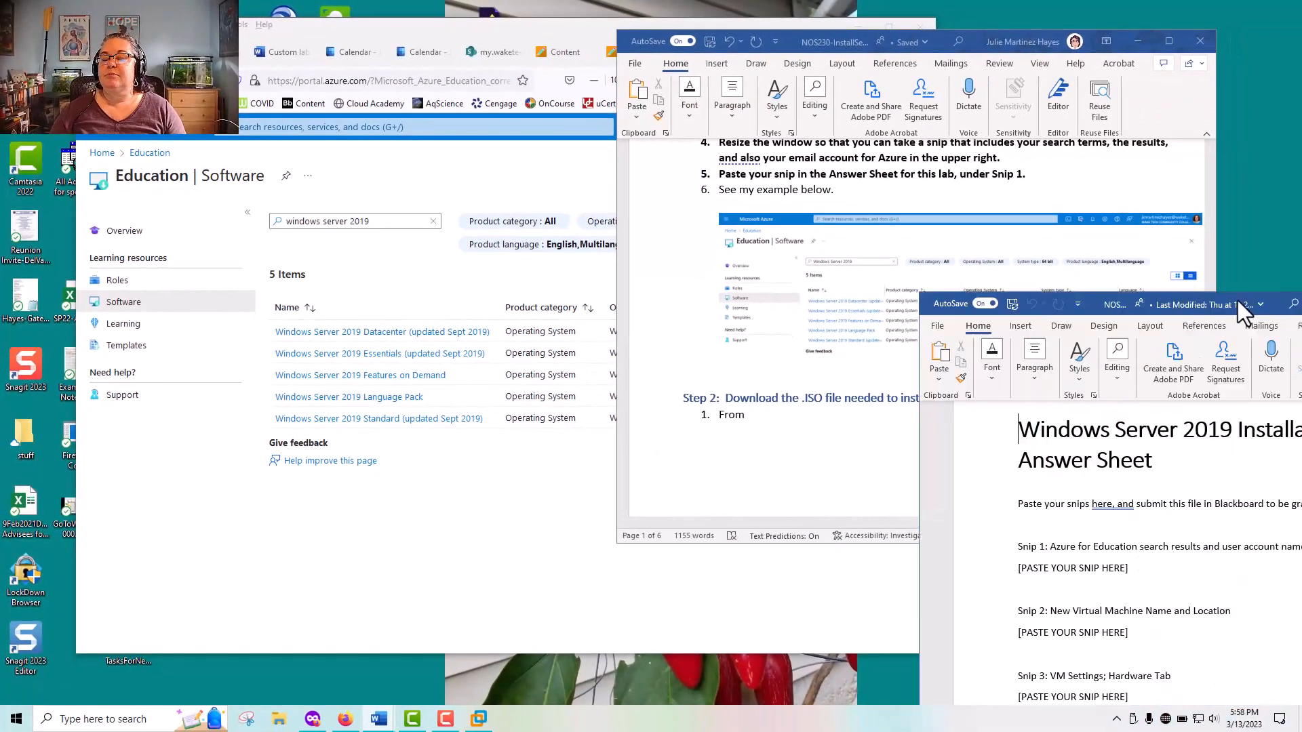
pyautogui.moveTo(1238, 300); pyautogui.dragTo(934, 33)
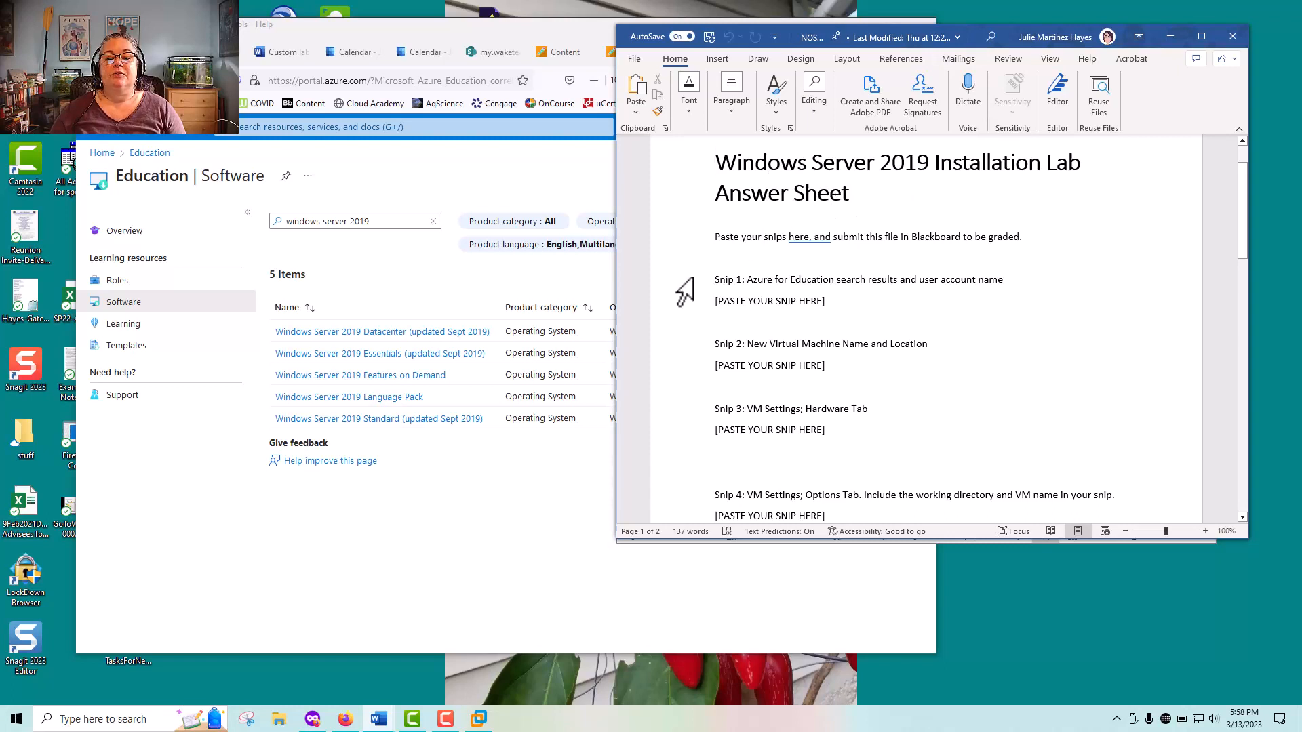
# Move the answer sheet out of the way and download Windows Server 2019 Standard (updated Sept 2019) from the Azure software list
pyautogui.click(833, 303)
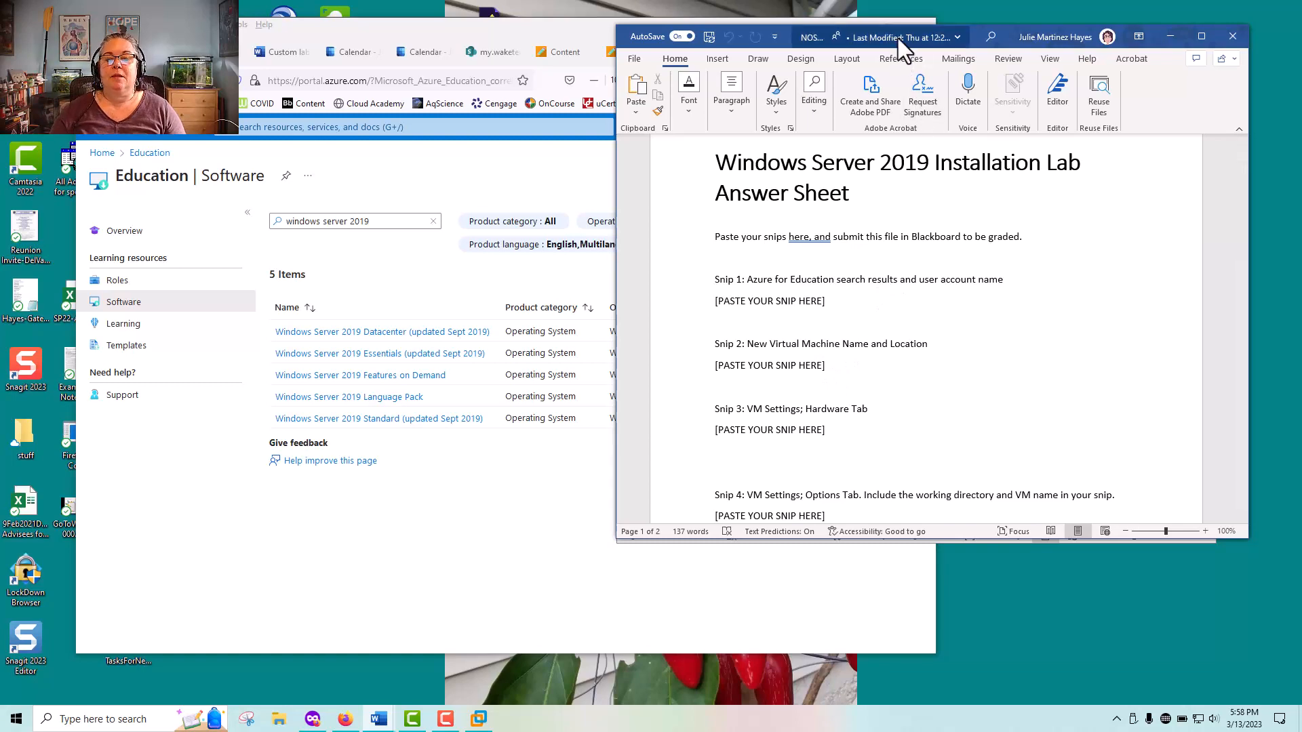
pyautogui.moveTo(898, 38); pyautogui.dragTo(1301, 41)
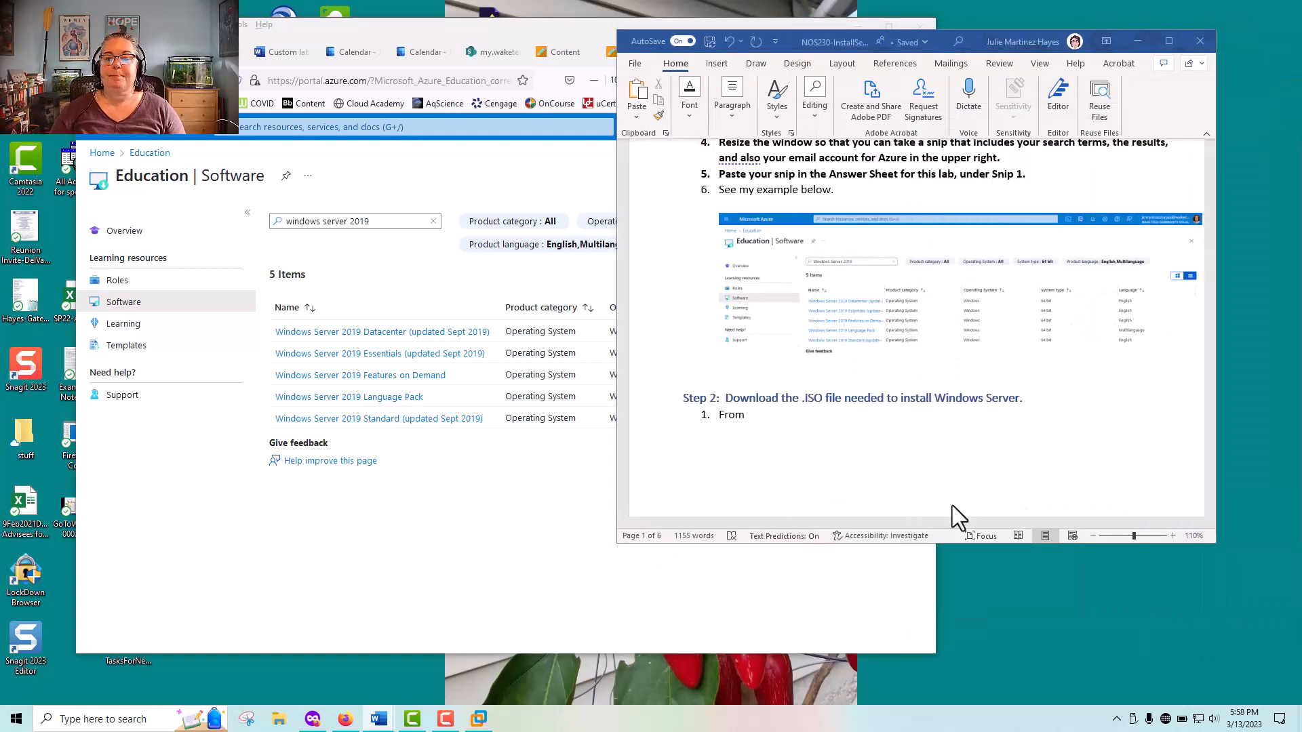
pyautogui.click(511, 486)
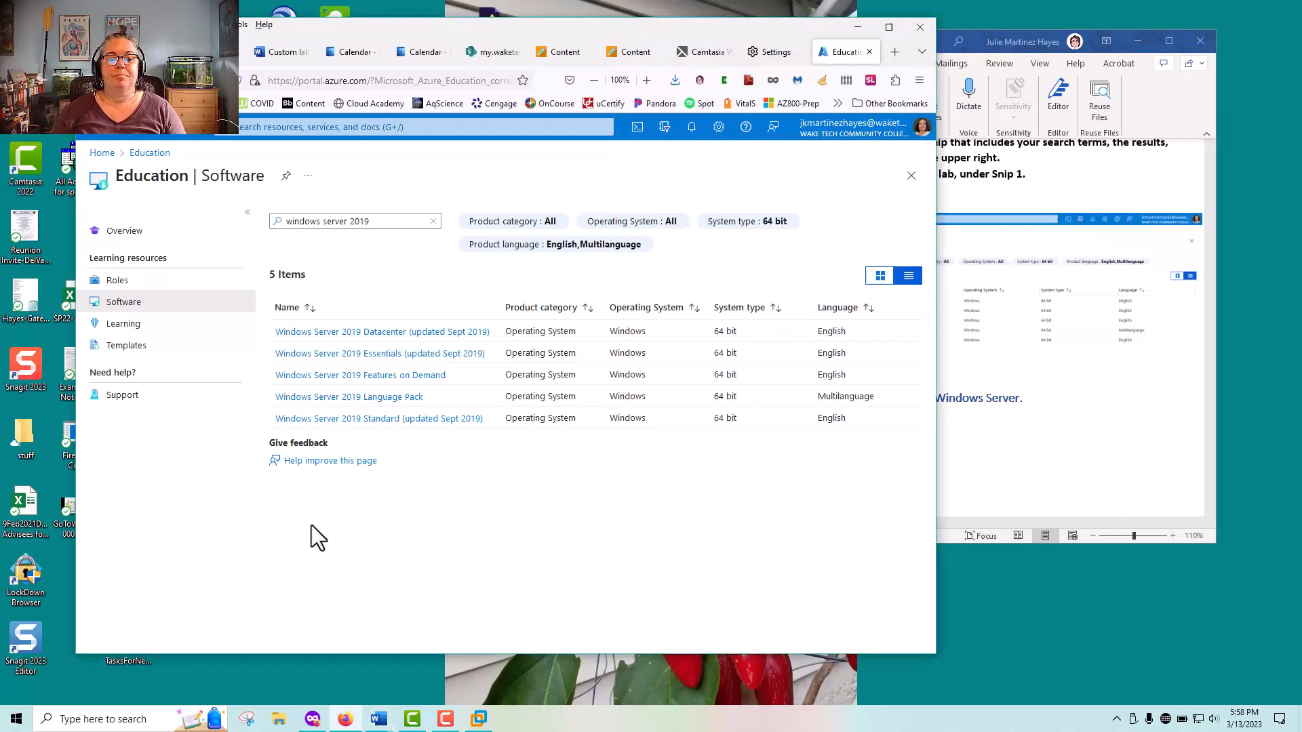
pyautogui.click(396, 419)
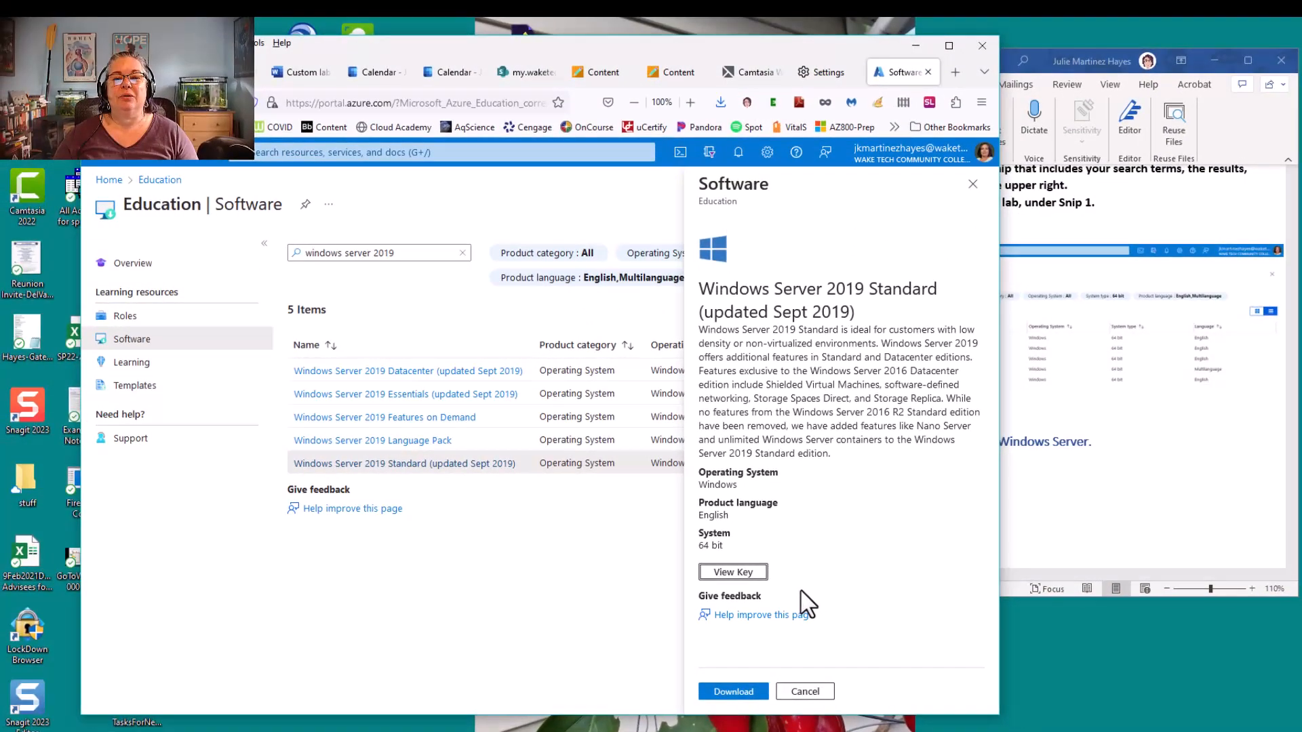
pyautogui.click(734, 698)
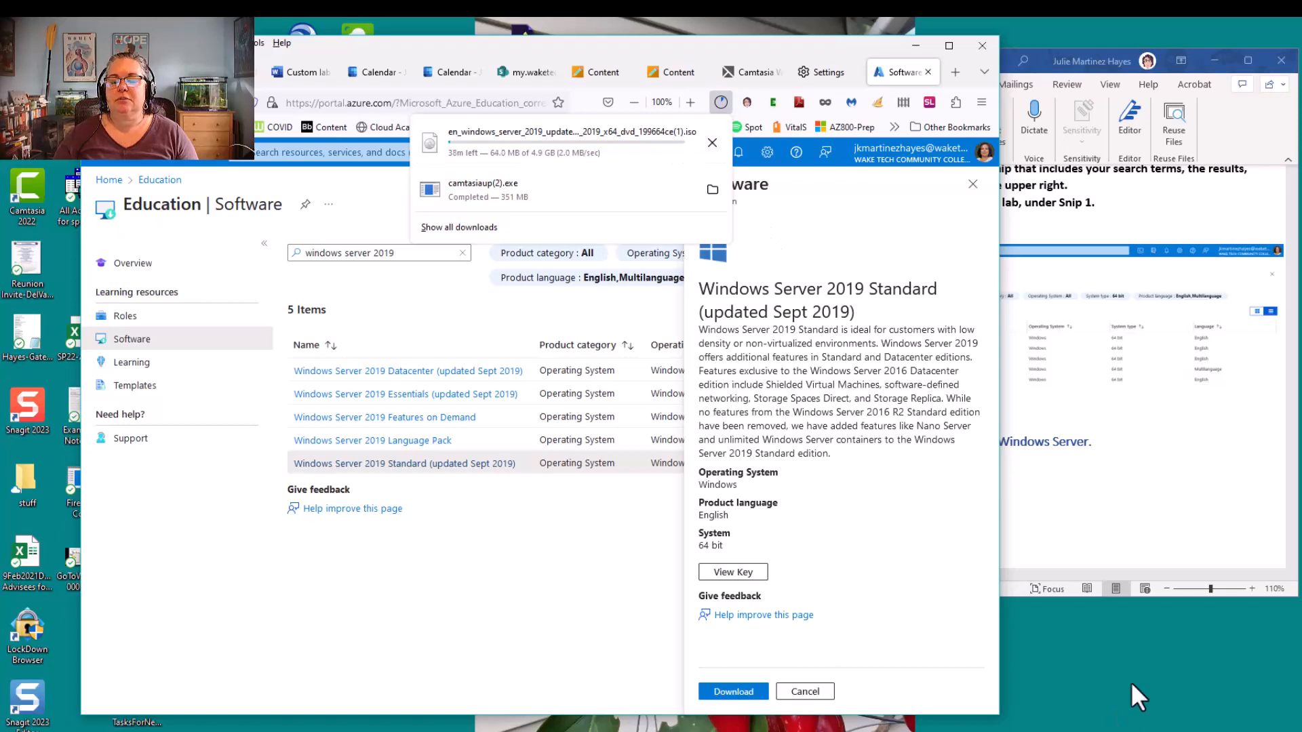
# Check the Windows Server 2019 ISO in the full downloads list and close the software details
pyautogui.click(468, 232)
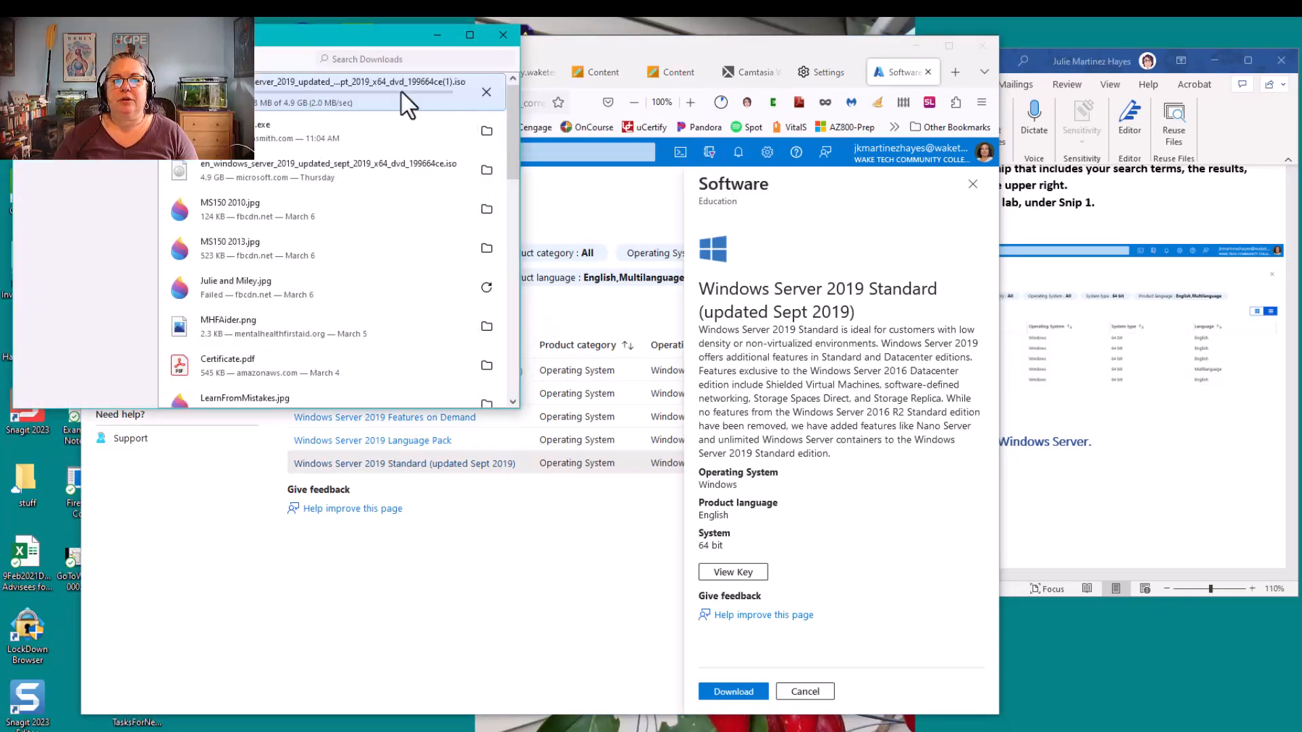
pyautogui.click(436, 36)
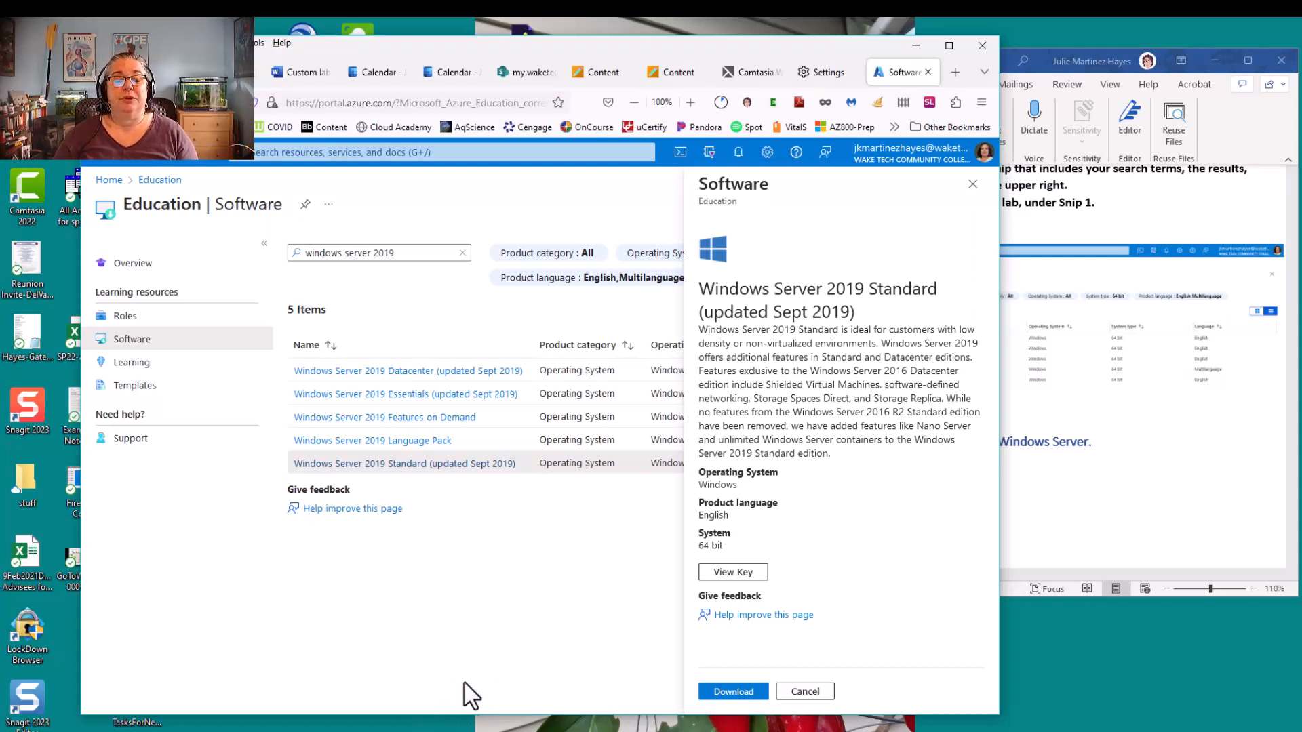
pyautogui.click(828, 698)
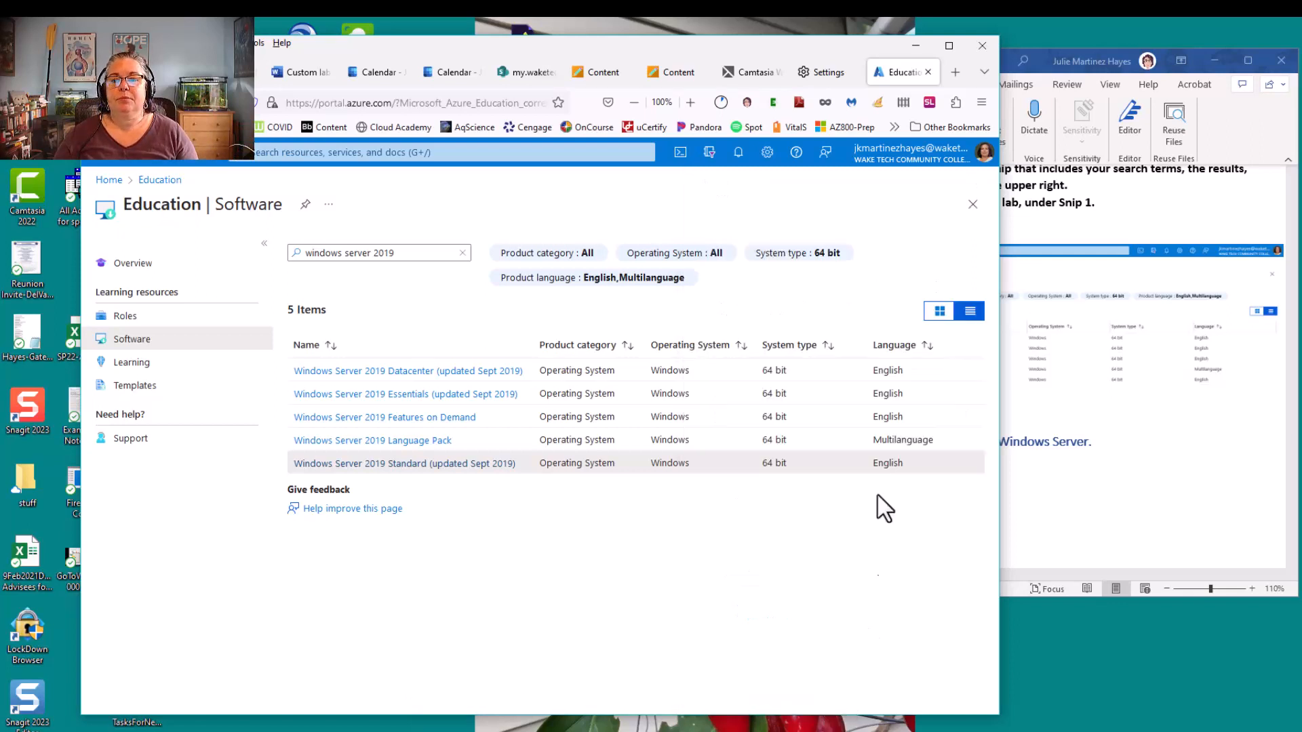
# Minimize the browser and read Sections 2 and 3 of the lab document on downloading the ISO and creating the virtual machine
pyautogui.click(917, 46)
pyautogui.scroll(-3, 1014, 480)
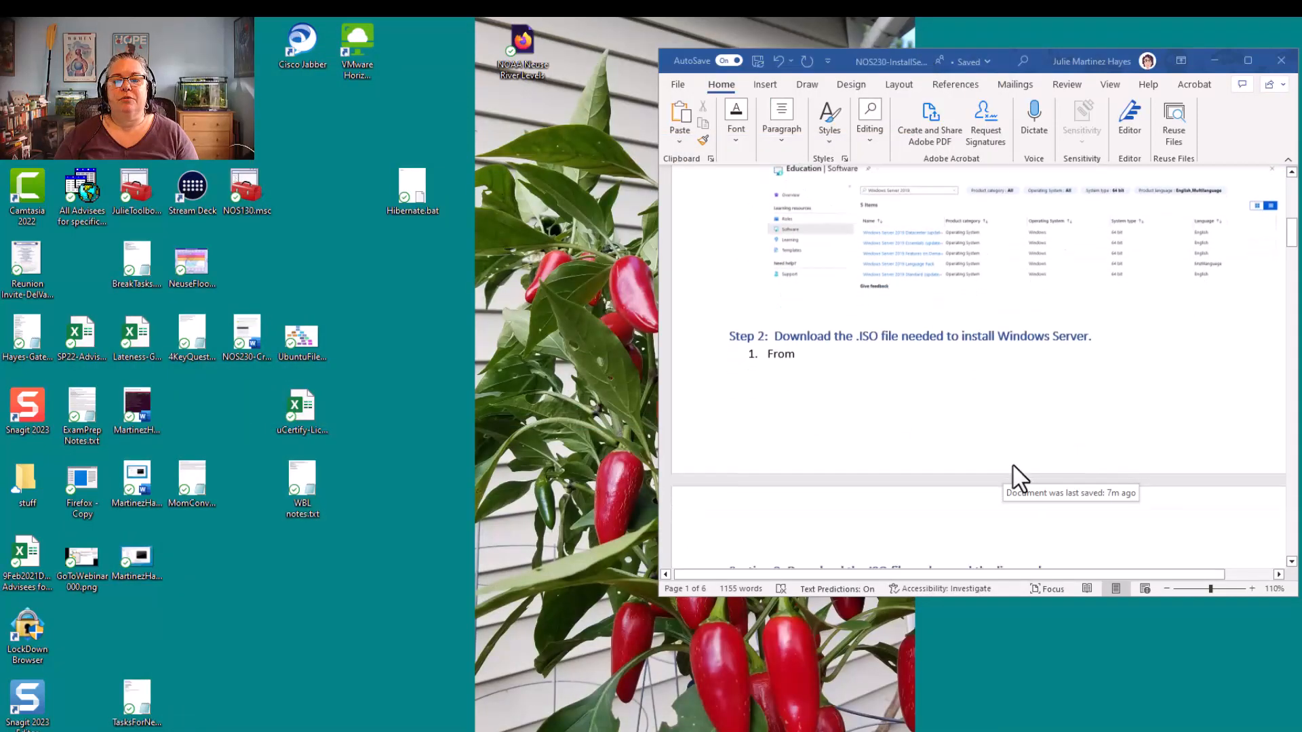
pyautogui.scroll(-10, 1014, 479)
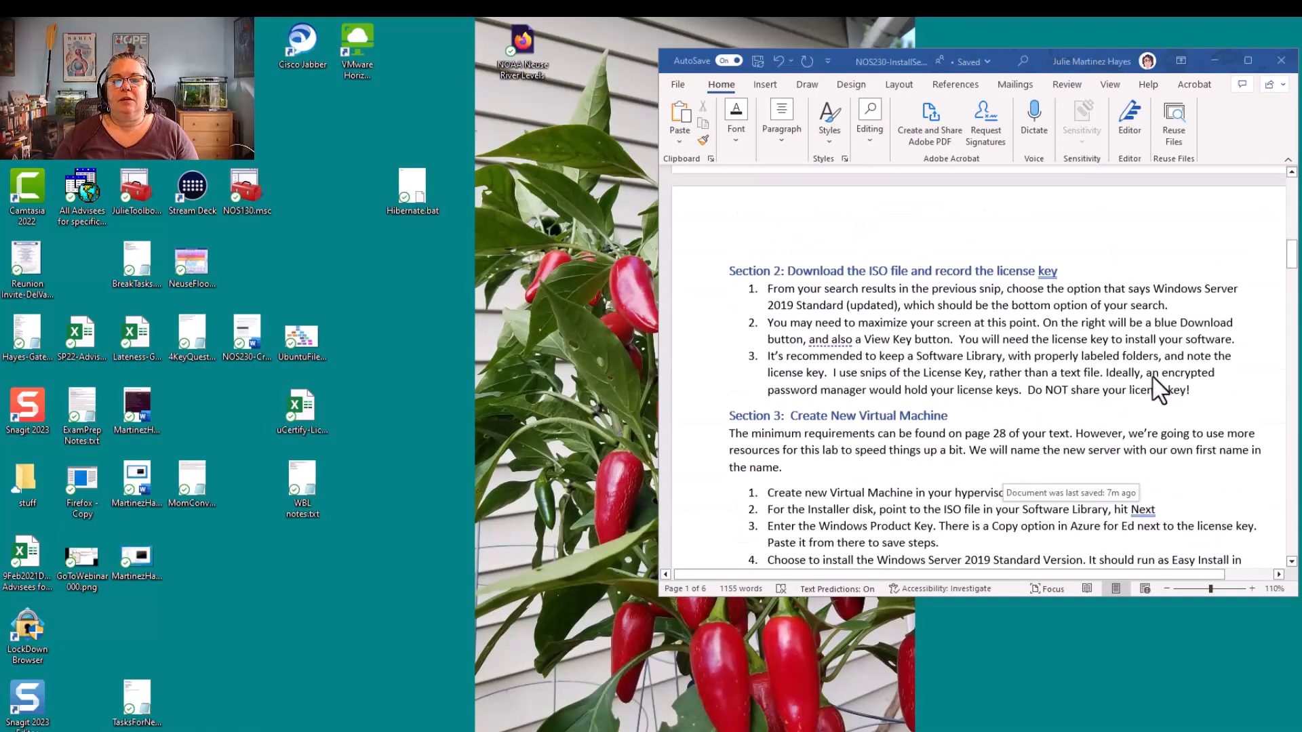
pyautogui.scroll(-1, 1159, 390)
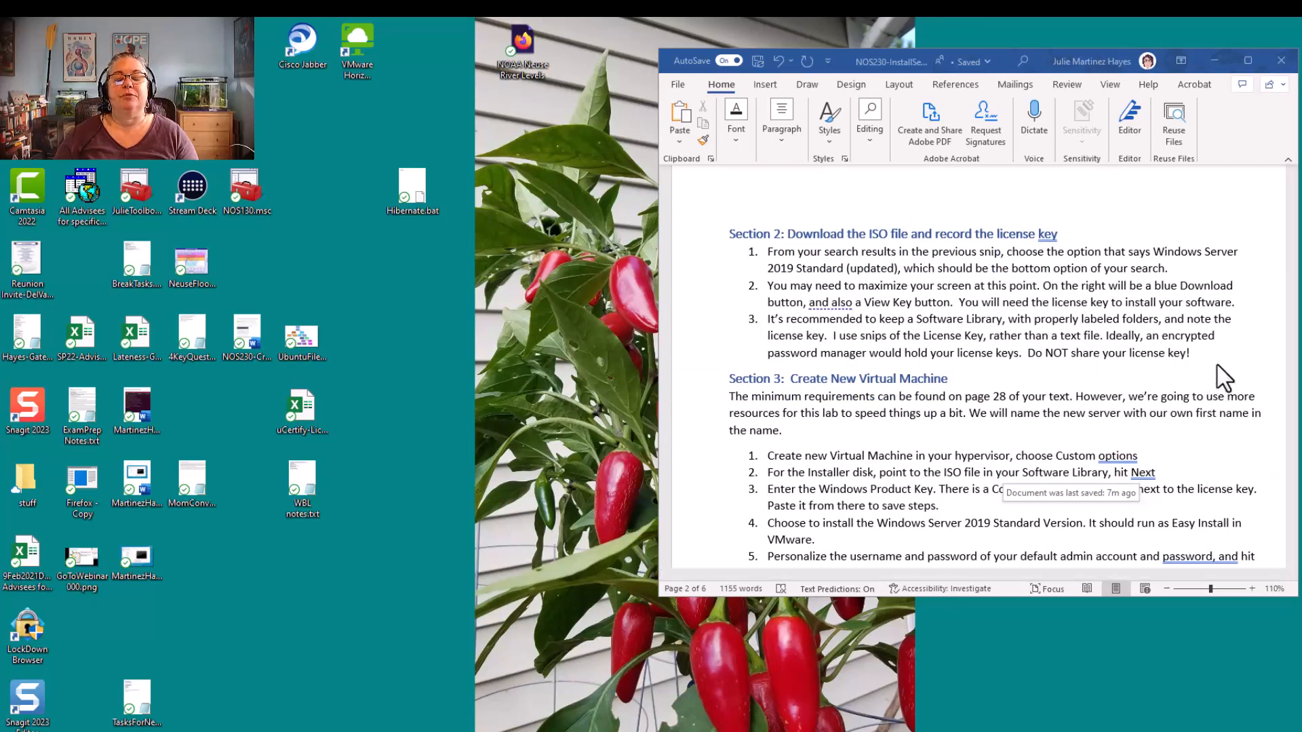
pyautogui.scroll(-1, 1223, 377)
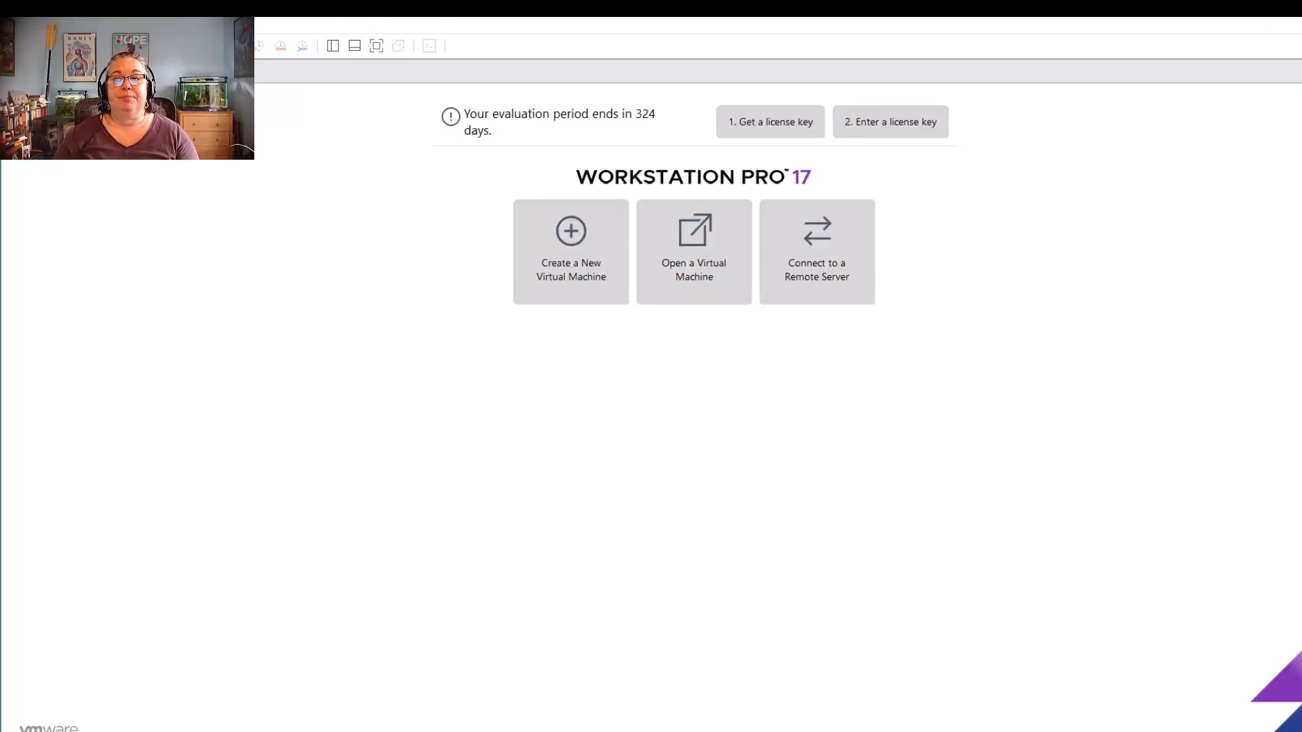
# Shrink the VMware Workstation window and arrange it beside the lab document, with the document window made taller
pyautogui.click(1301, 25)
pyautogui.moveTo(1248, 26); pyautogui.dragTo(1226, 43)
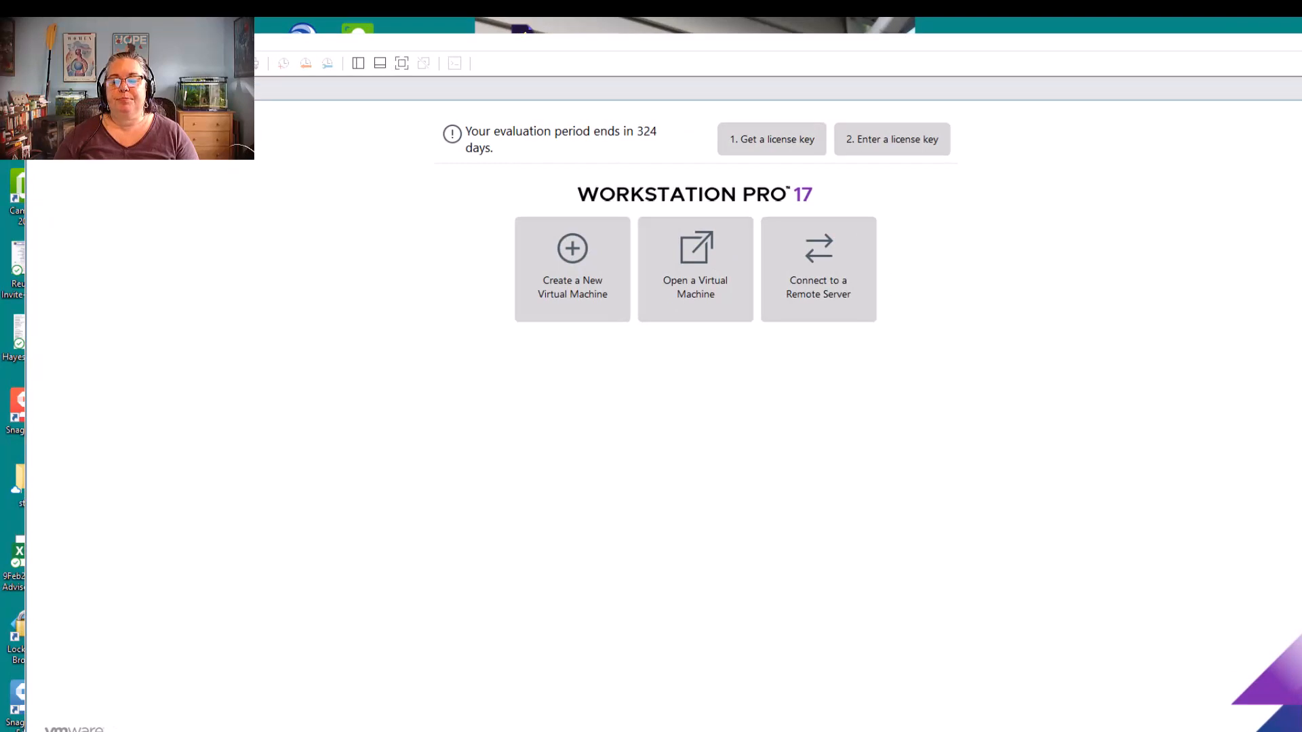
pyautogui.moveTo(1288, 720); pyautogui.dragTo(799, 671)
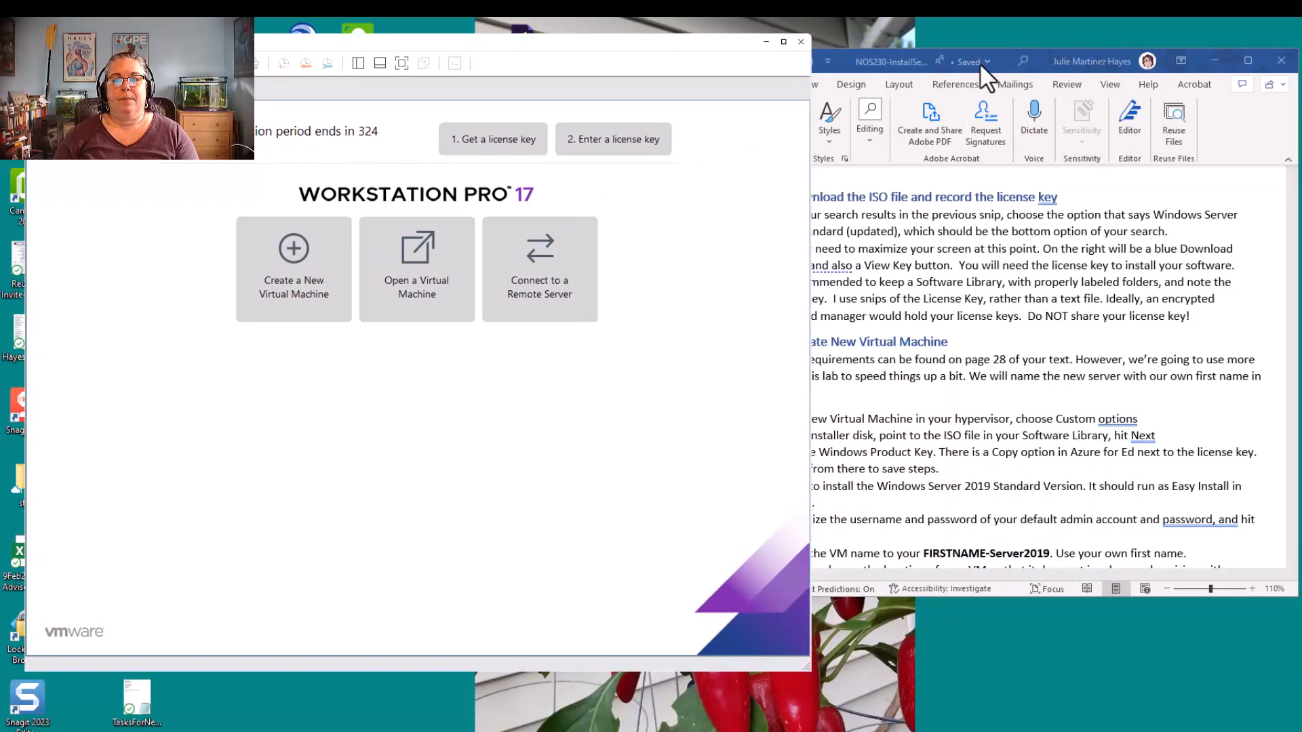
pyautogui.moveTo(1059, 59); pyautogui.dragTo(1142, 55)
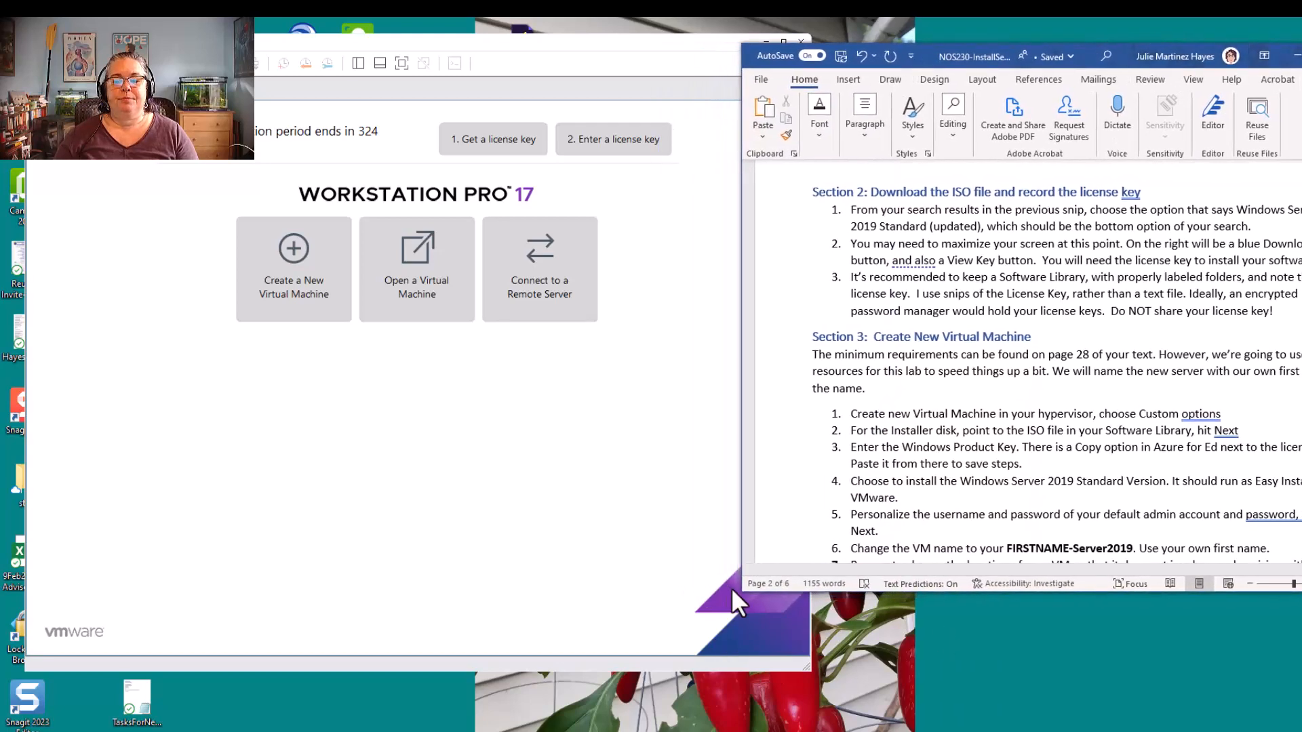
pyautogui.moveTo(740, 589); pyautogui.dragTo(753, 682)
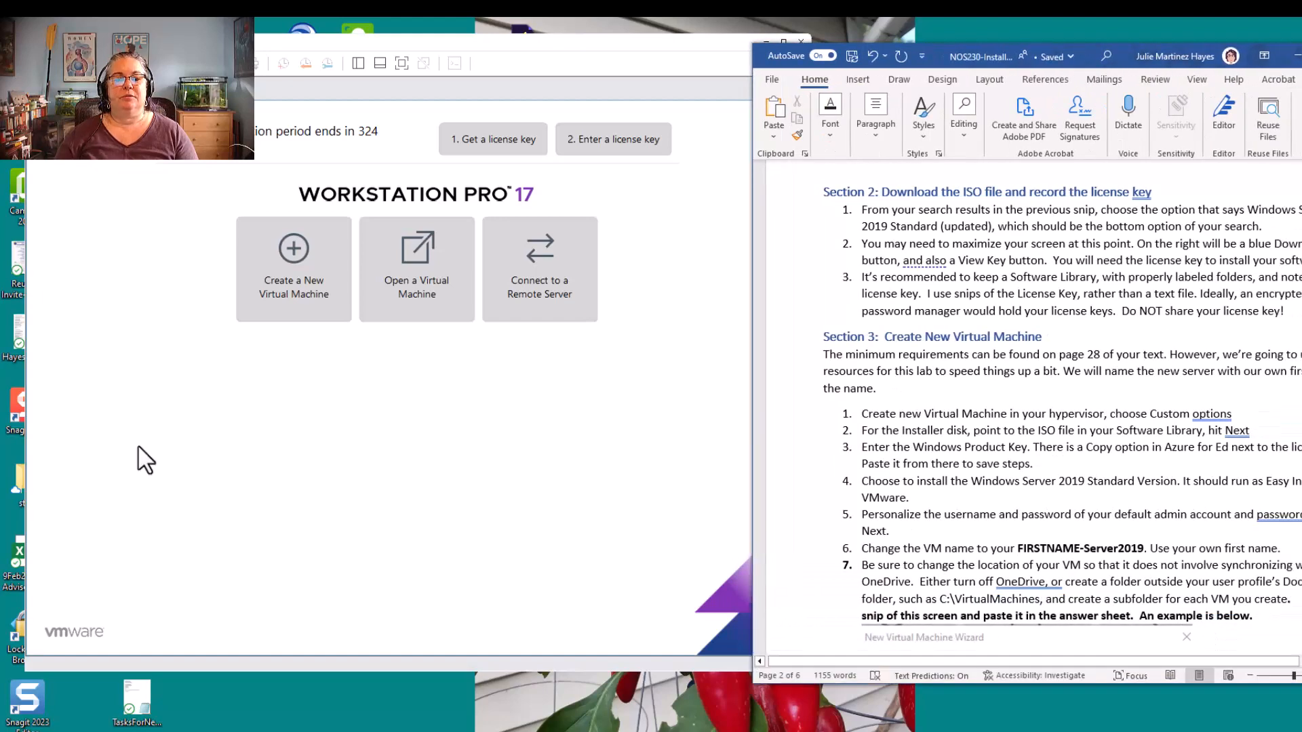
# Start a new virtual machine with the Custom (advanced) configuration and Workstation 17.x hardware compatibility
pyautogui.click(293, 261)
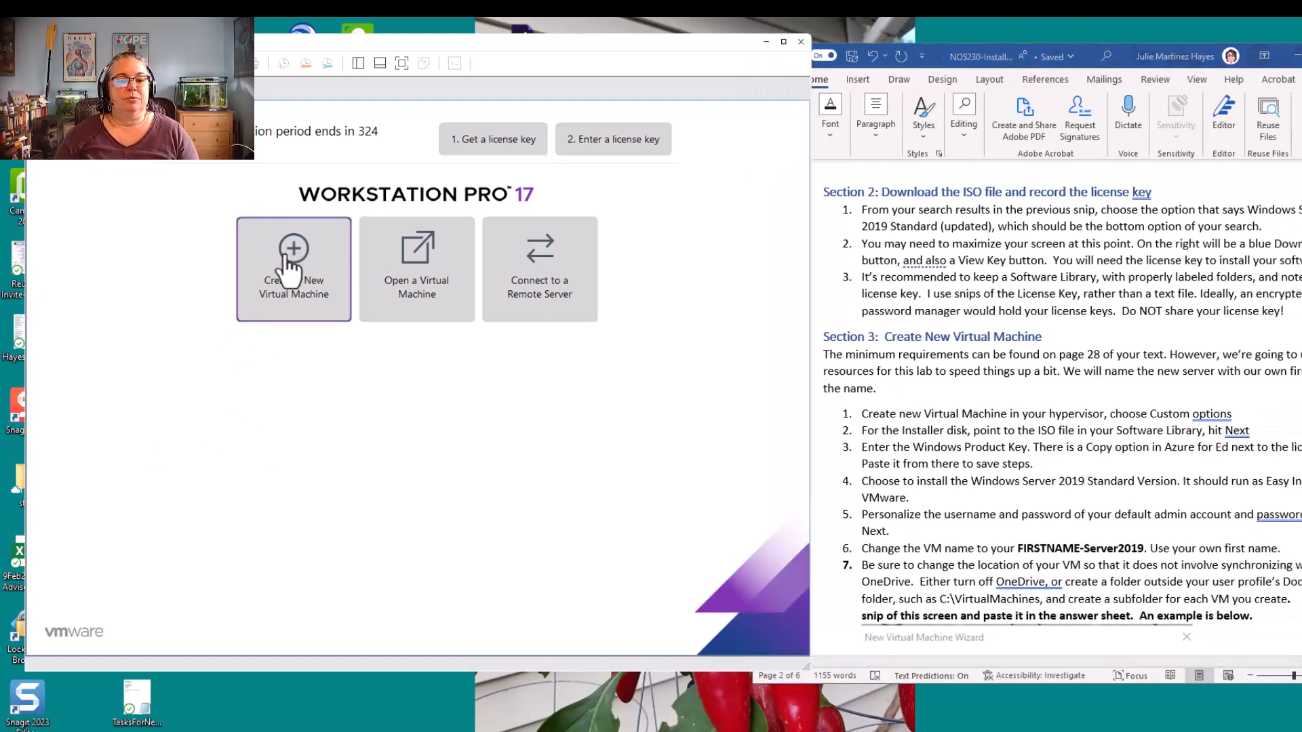
pyautogui.click(260, 299)
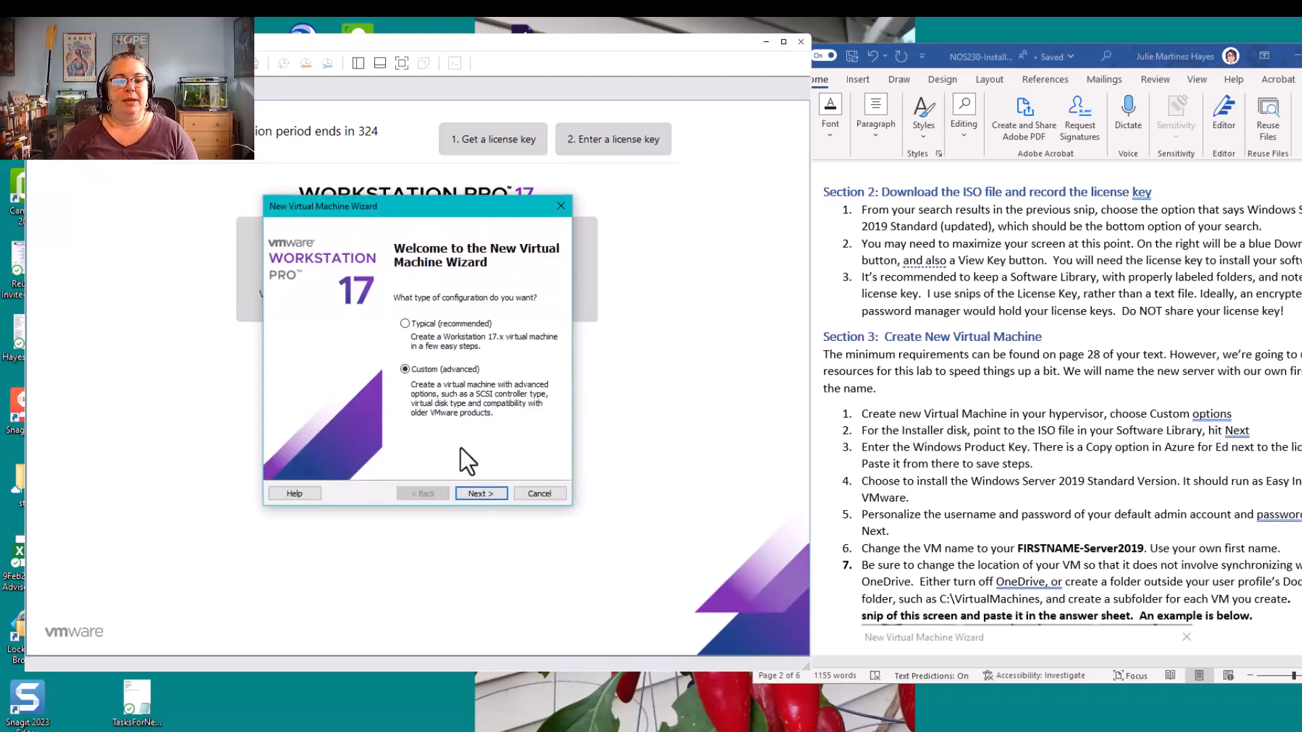
pyautogui.click(483, 494)
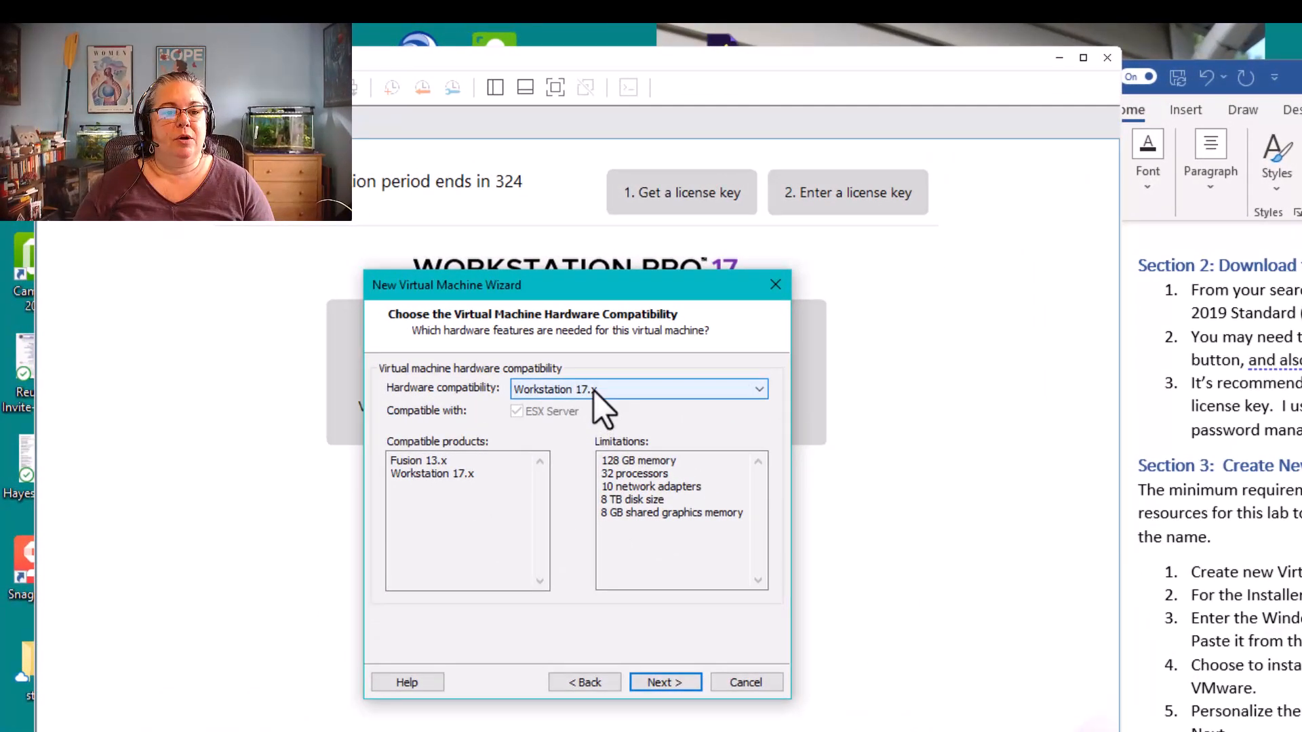
pyautogui.click(592, 391)
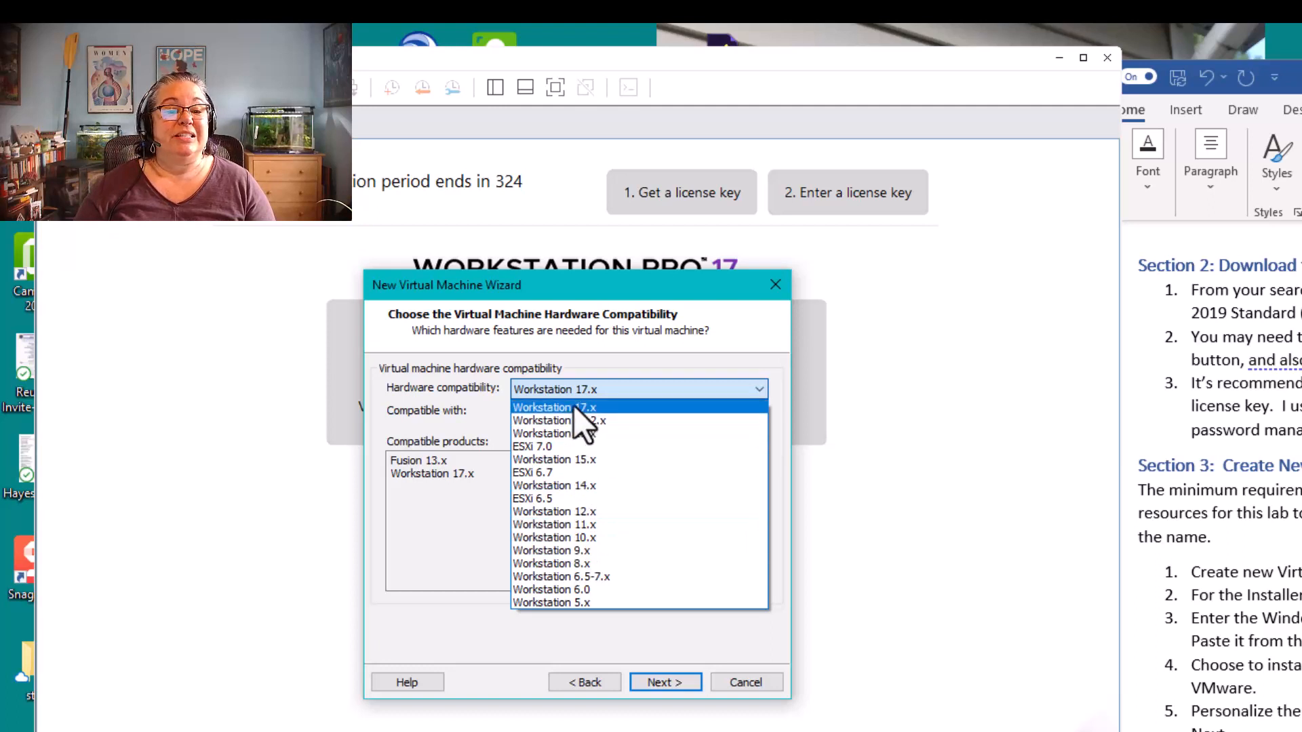
pyautogui.click(592, 387)
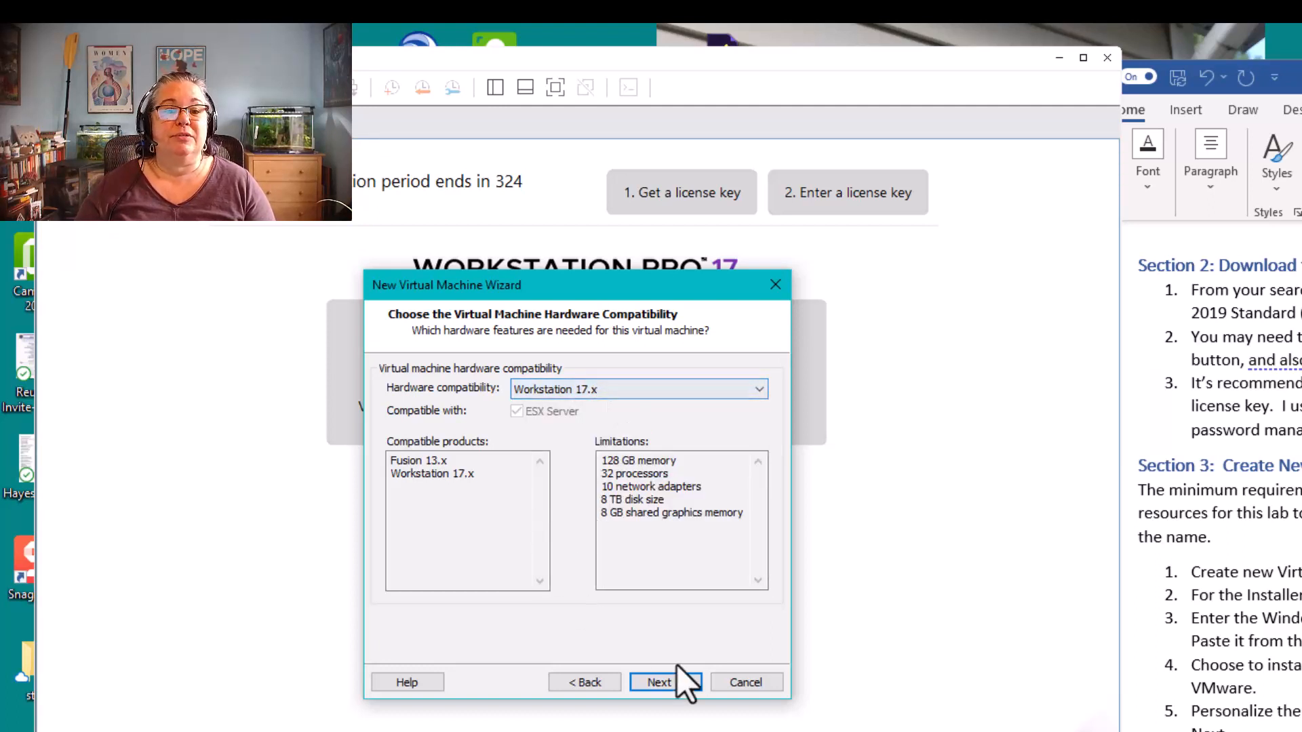
pyautogui.click(668, 682)
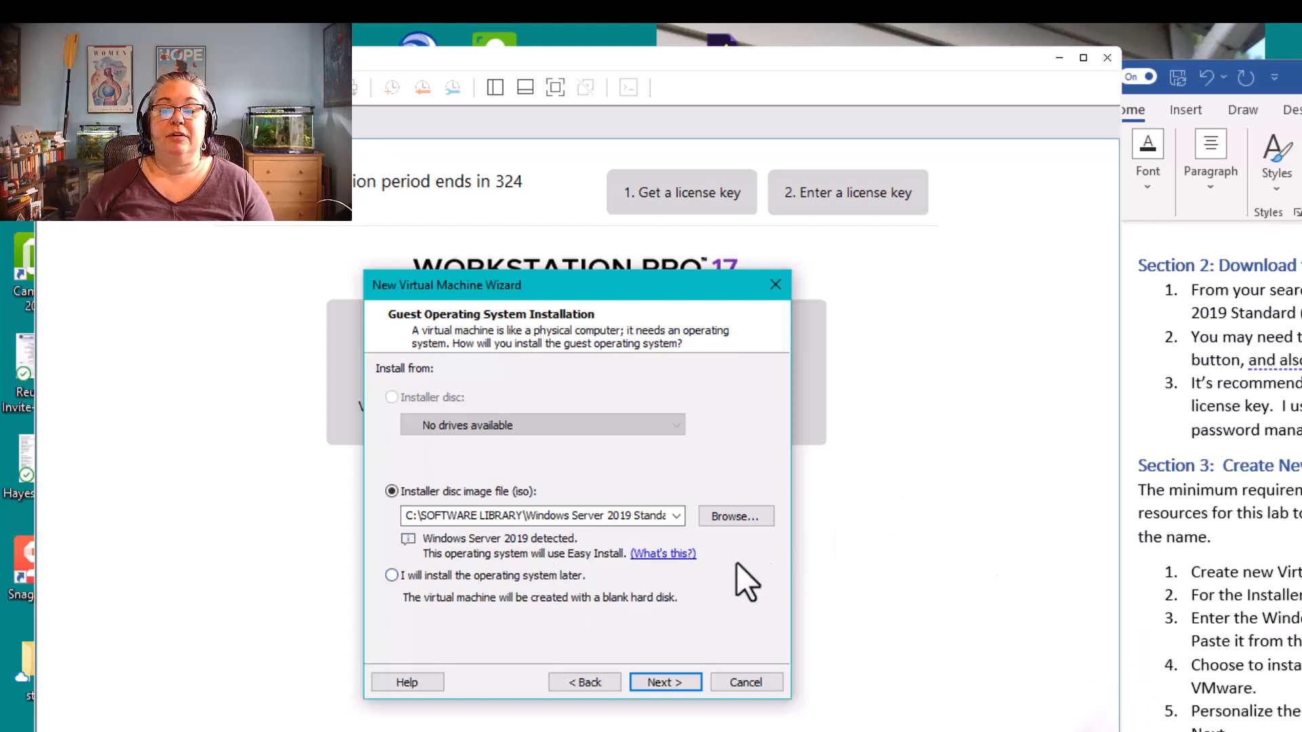
# Browse for the installer disc image and select last week's Windows Server 2019 ISO in the Downloads folder
pyautogui.click(725, 518)
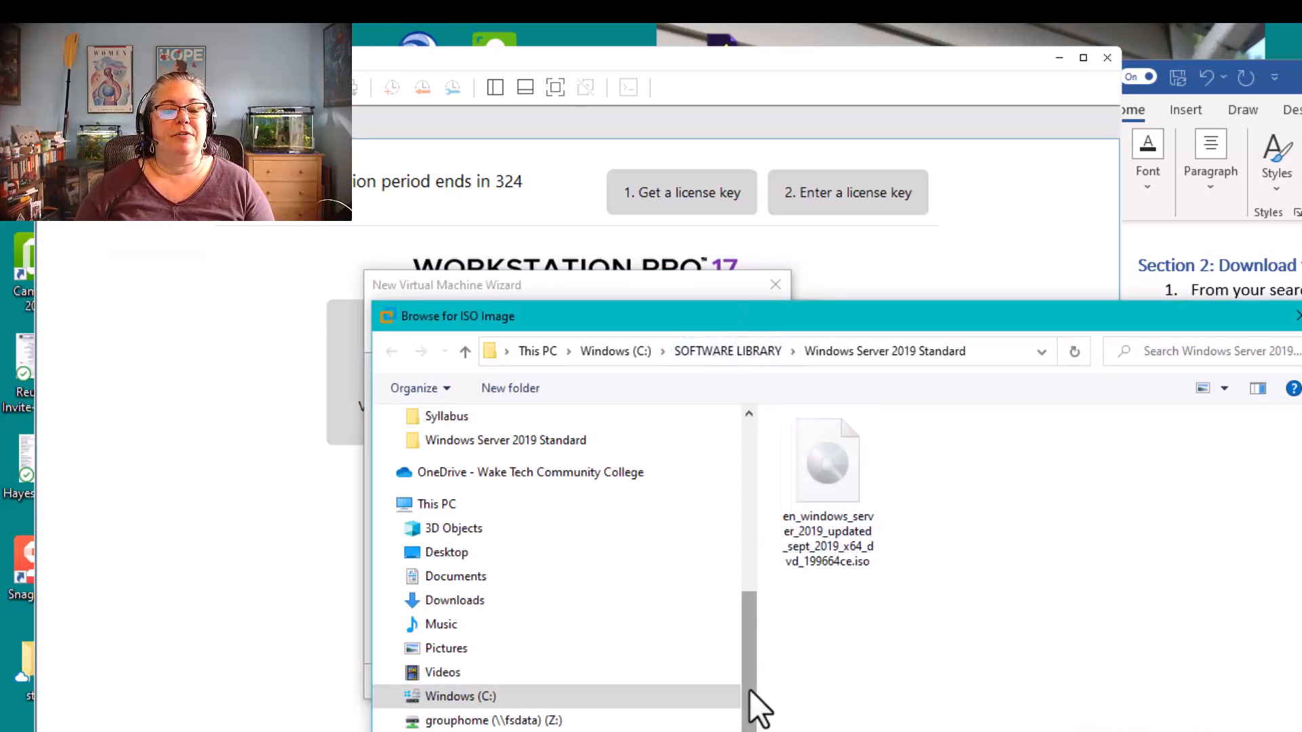
pyautogui.moveTo(750, 690); pyautogui.dragTo(771, 448)
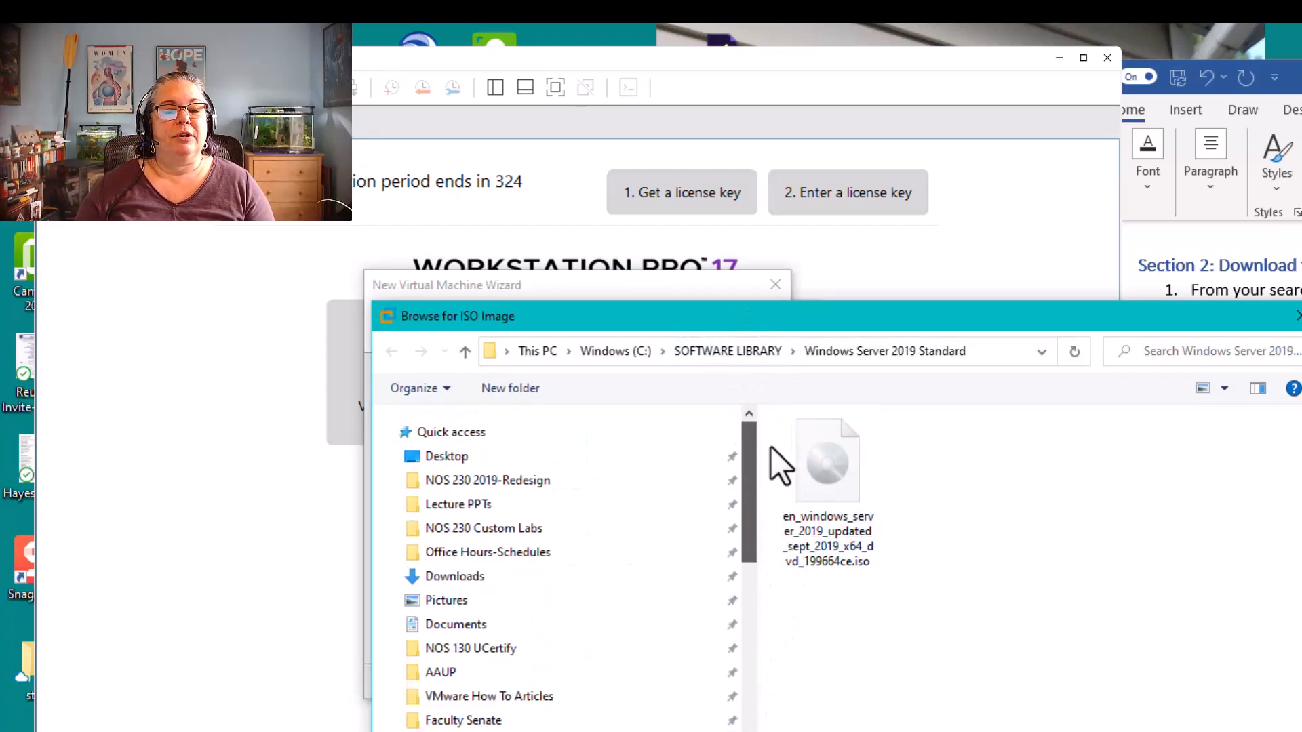
pyautogui.click(460, 577)
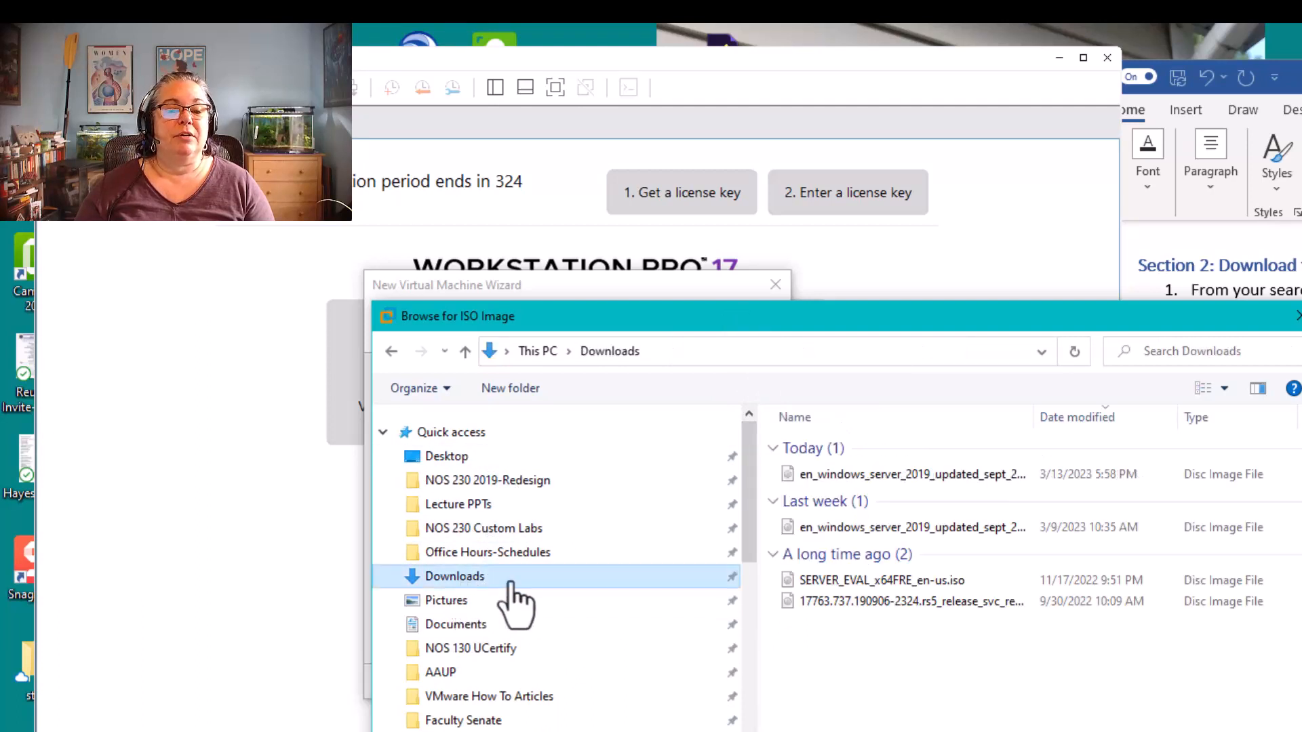
pyautogui.click(873, 528)
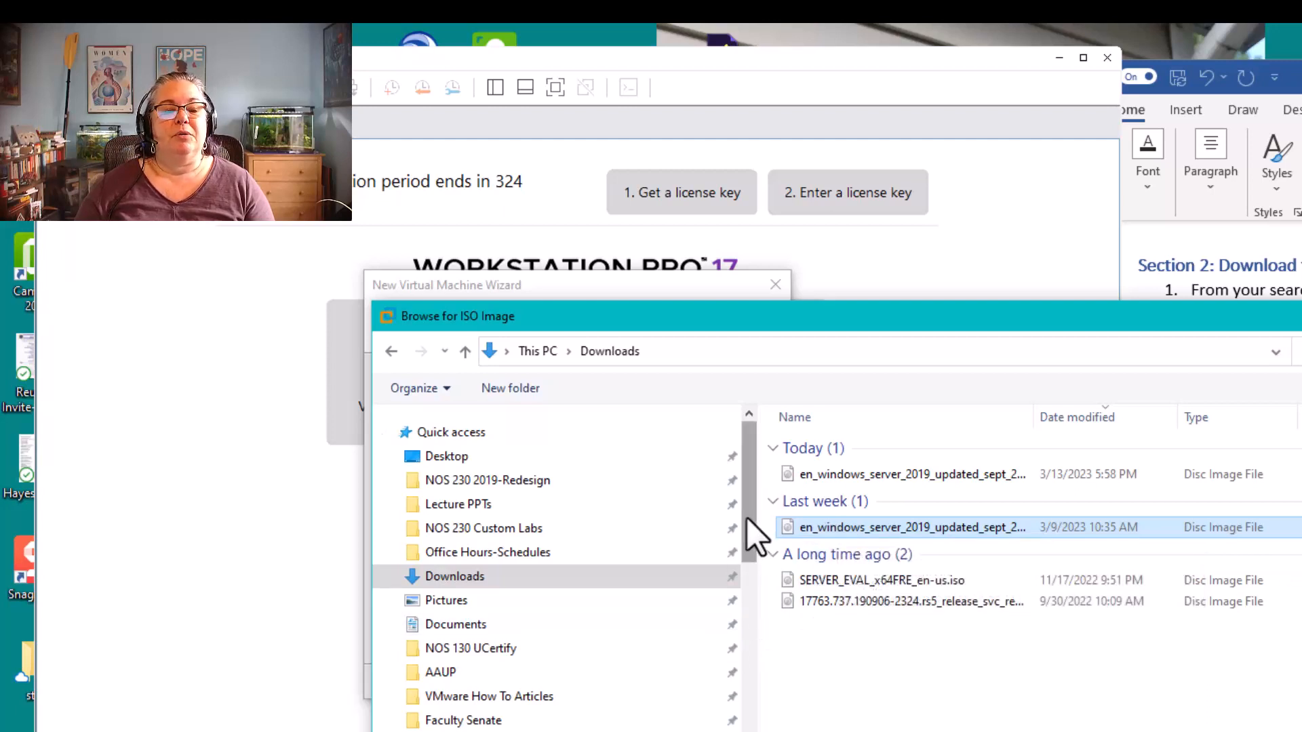
# In the ISO browser, open the Windows Server 2019 Standard folder inside SOFTWARE LIBRARY
pyautogui.moveTo(747, 517); pyautogui.dragTo(728, 590)
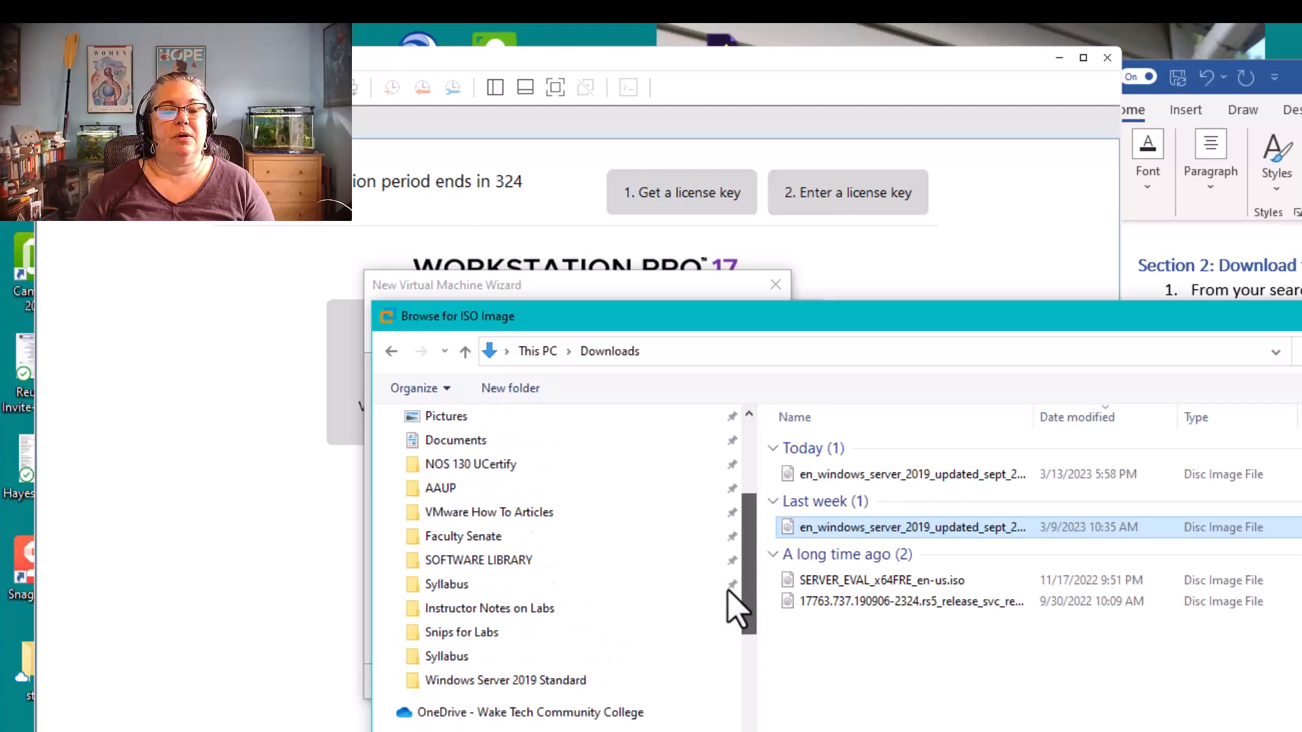
pyautogui.click(458, 566)
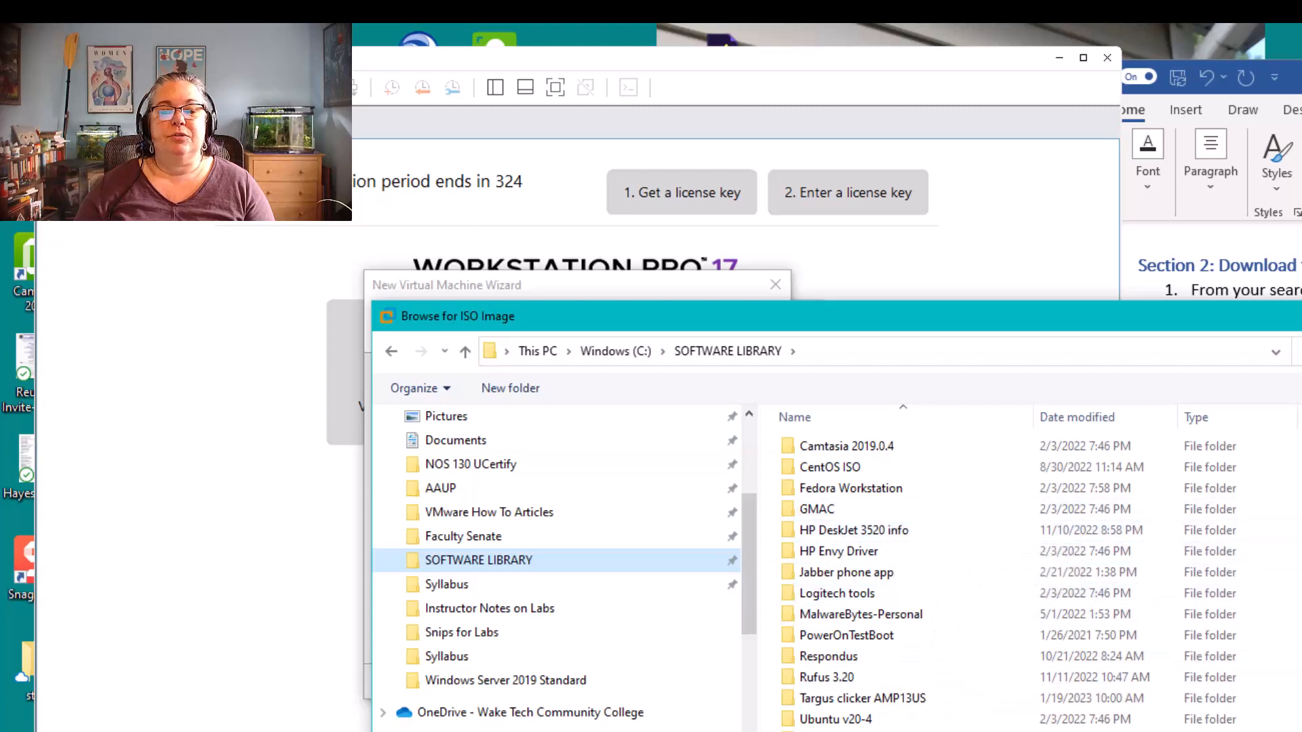
pyautogui.scroll(-3, 1003, 576)
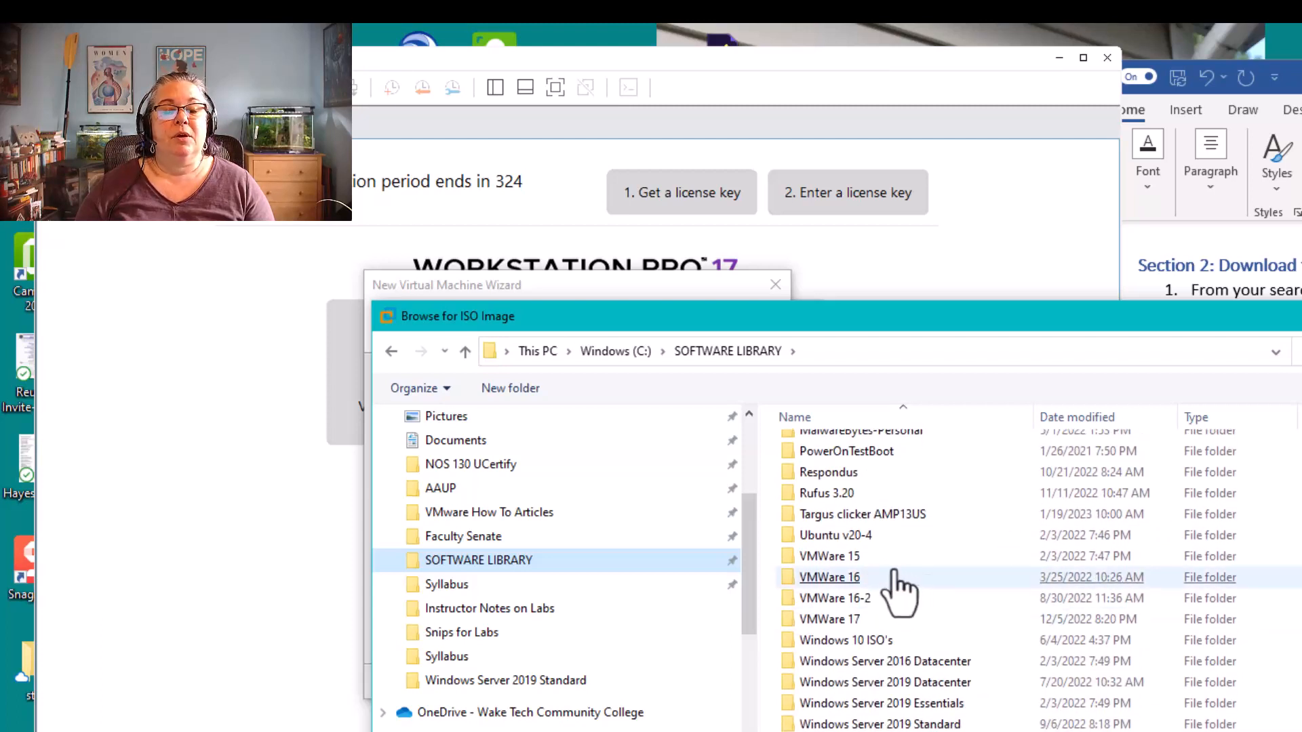
pyautogui.click(843, 619)
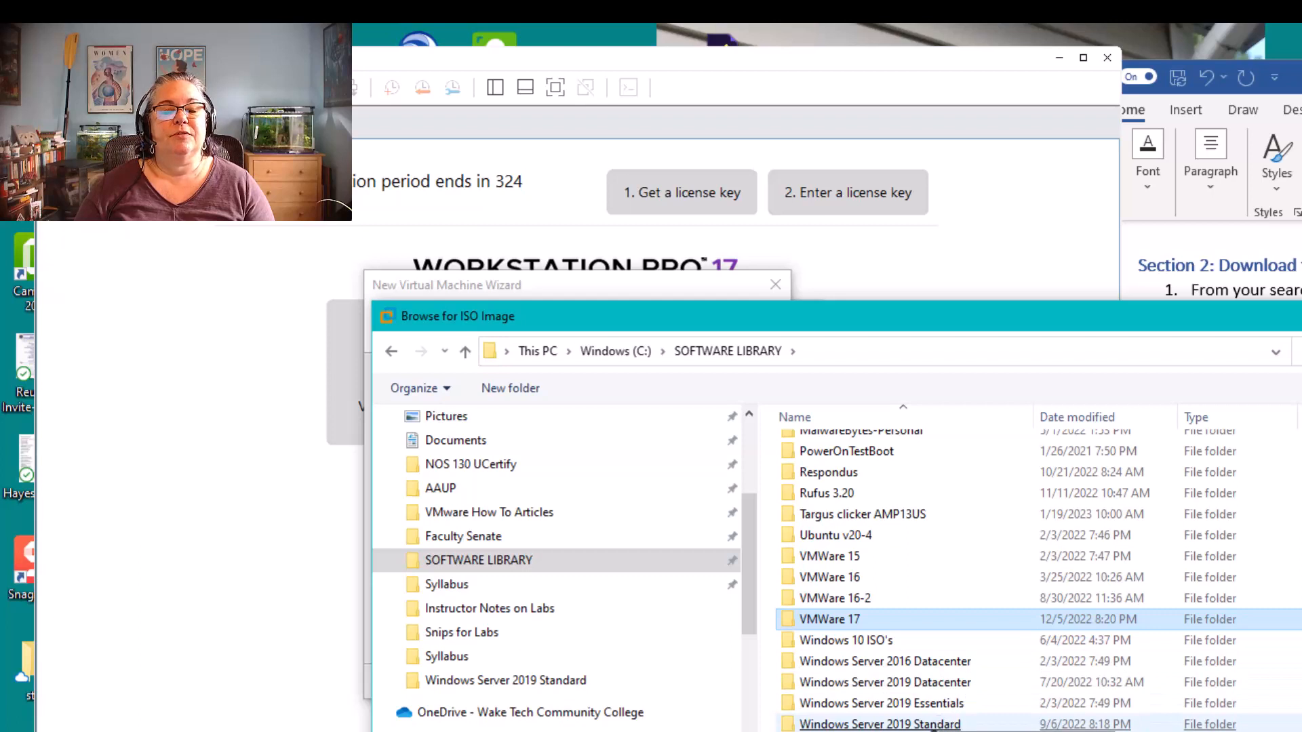
pyautogui.click(933, 703)
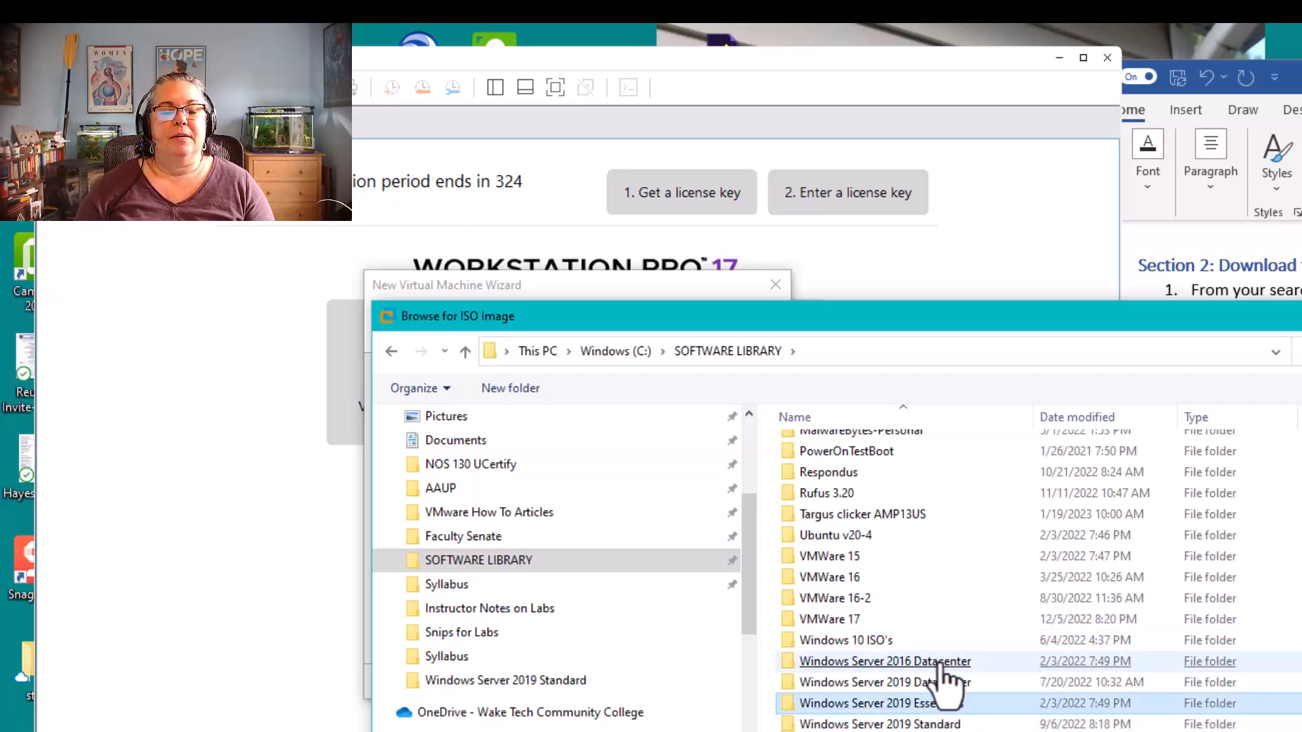
pyautogui.click(941, 665)
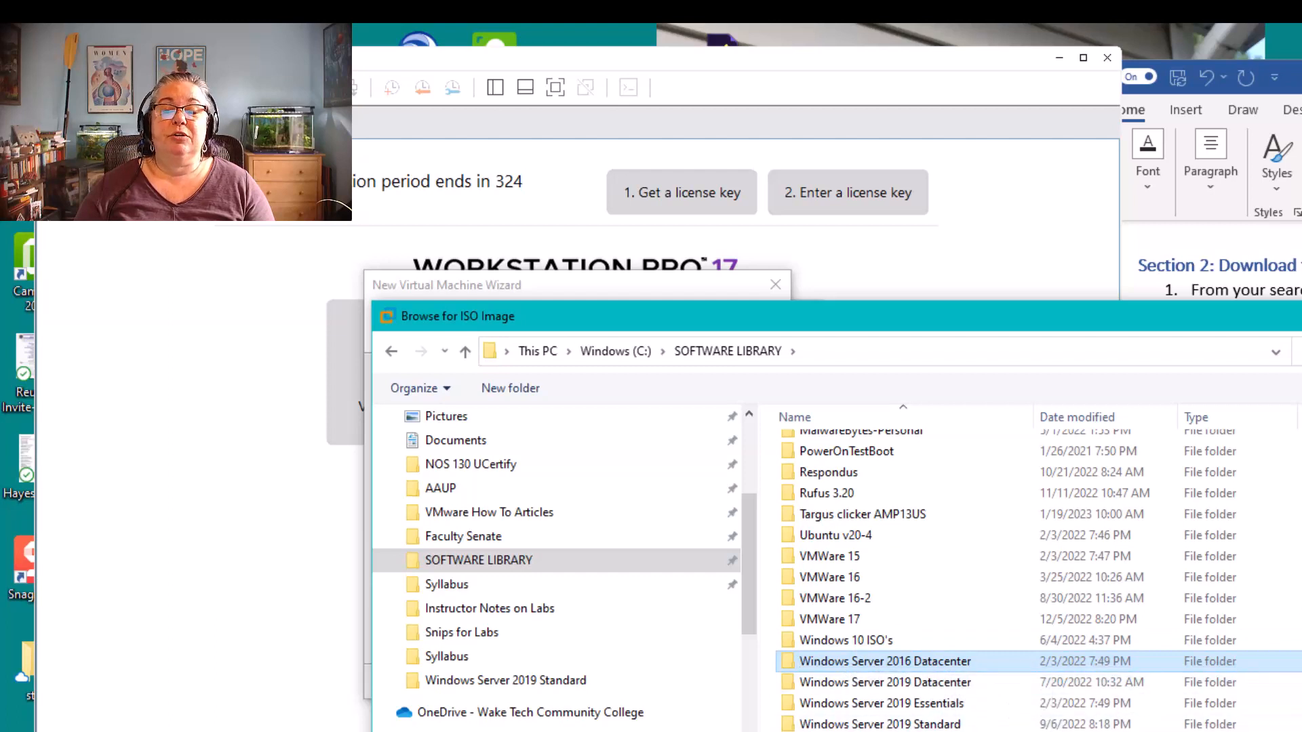
pyautogui.scroll(2, 1038, 576)
pyautogui.scroll(-2, 1037, 577)
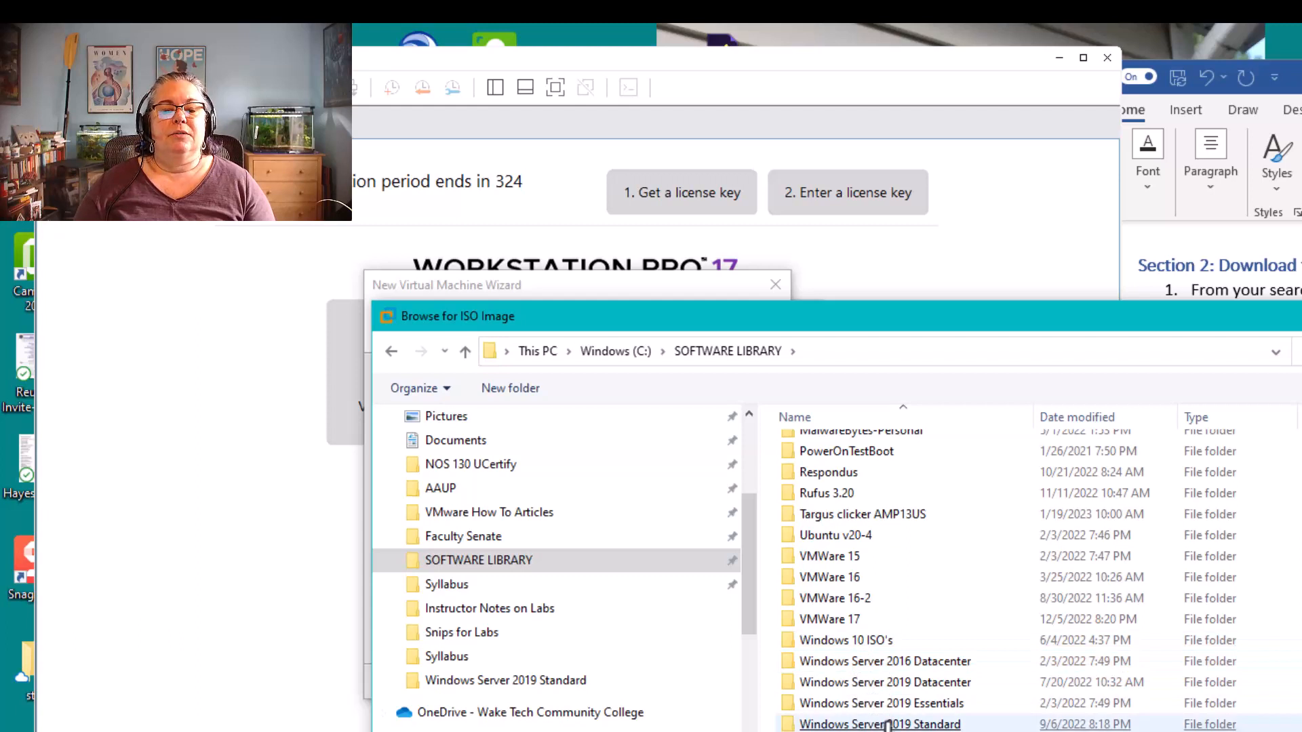
pyautogui.click(887, 724)
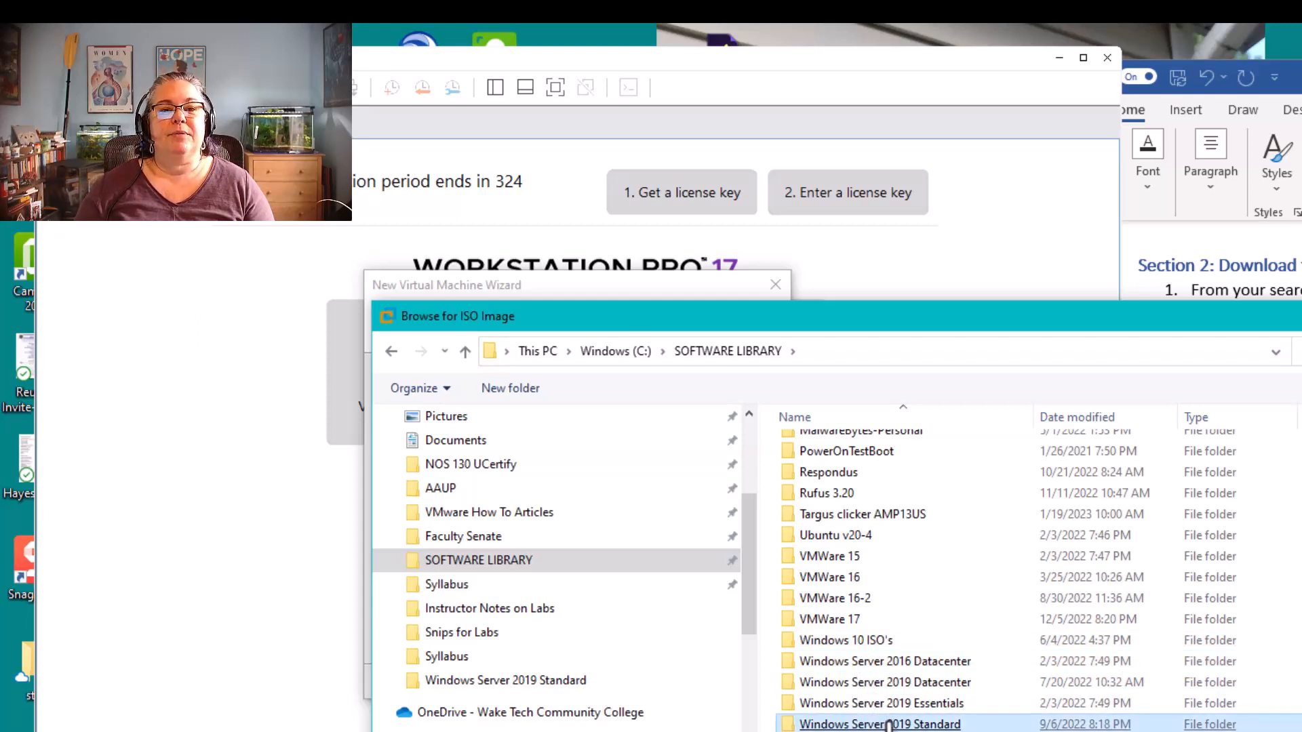
pyautogui.doubleClick(888, 724)
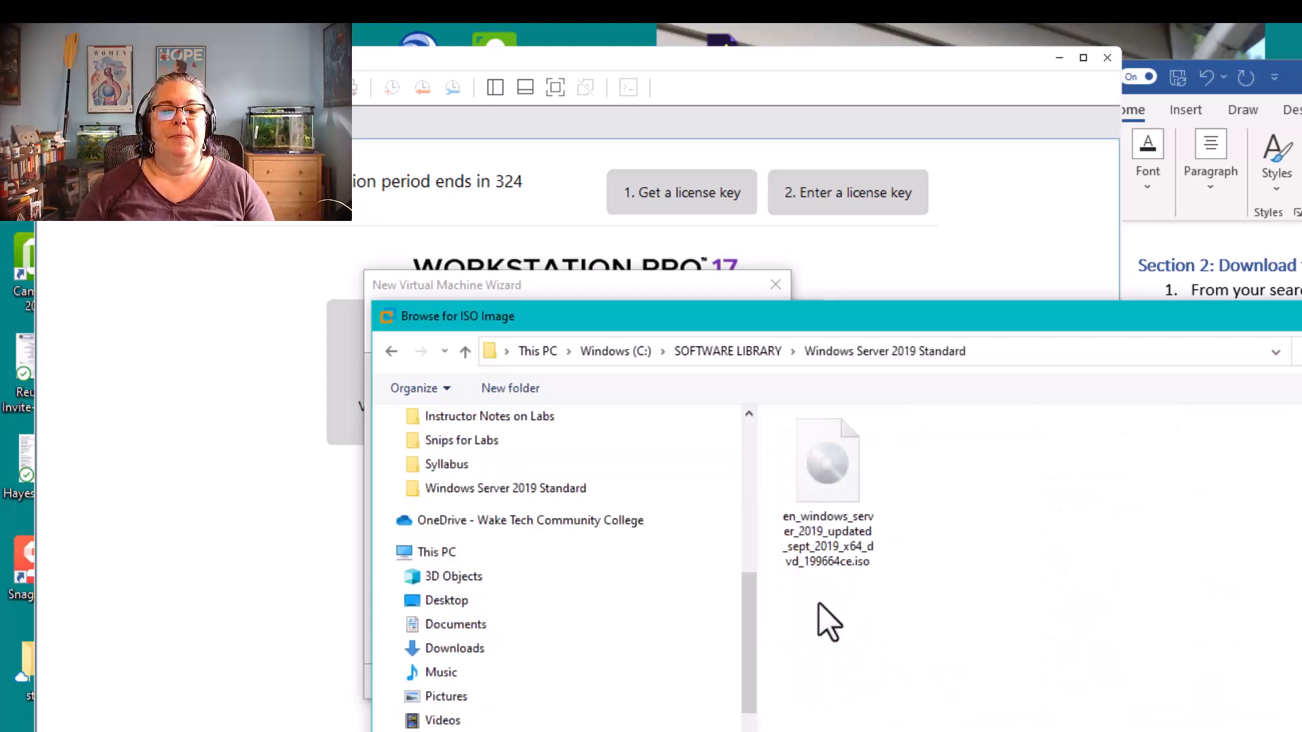
# Use en_windows_server_2019_updated_sept_2019_x64_dvd_199664ce.iso as the installer disc image and continue to the Easy Install information
pyautogui.click(836, 549)
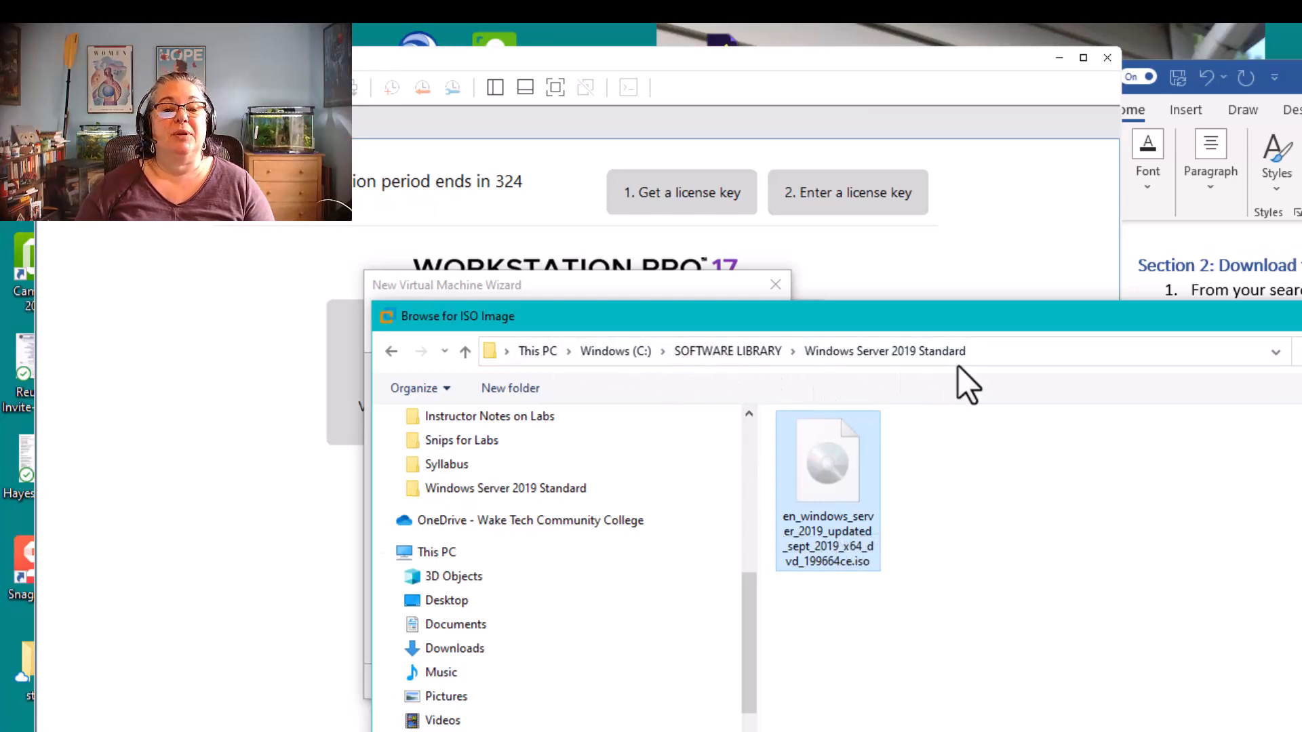
pyautogui.doubleClick(822, 558)
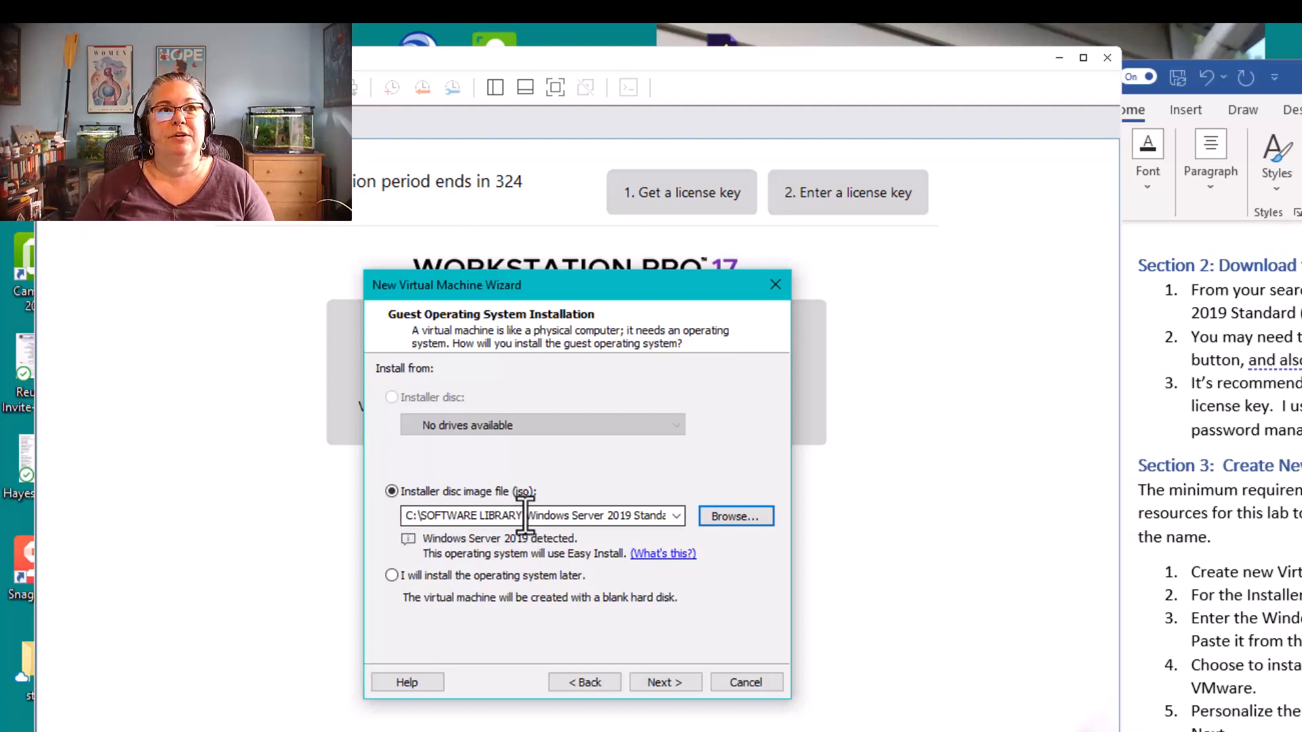
pyautogui.click(666, 685)
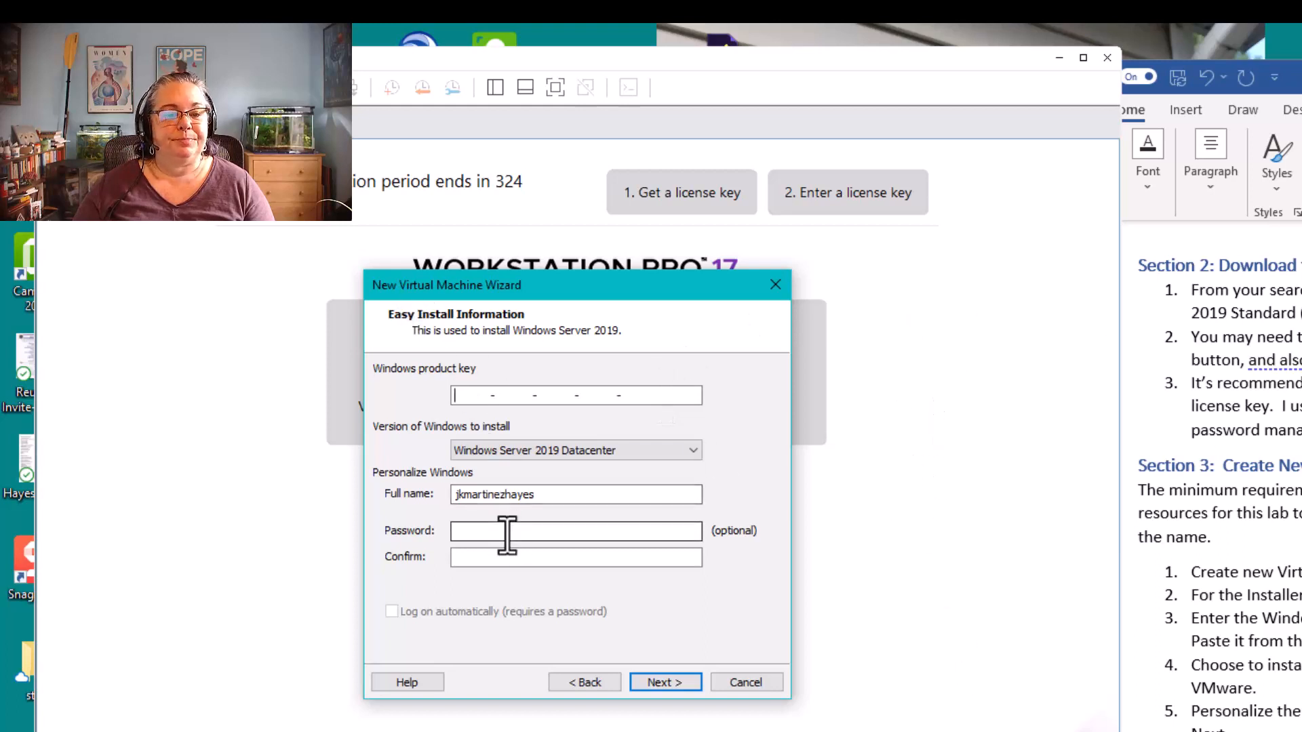
# Choose Windows Server 2019 Standard as the version to install and replace the full name with the user's short account name
pyautogui.click(553, 447)
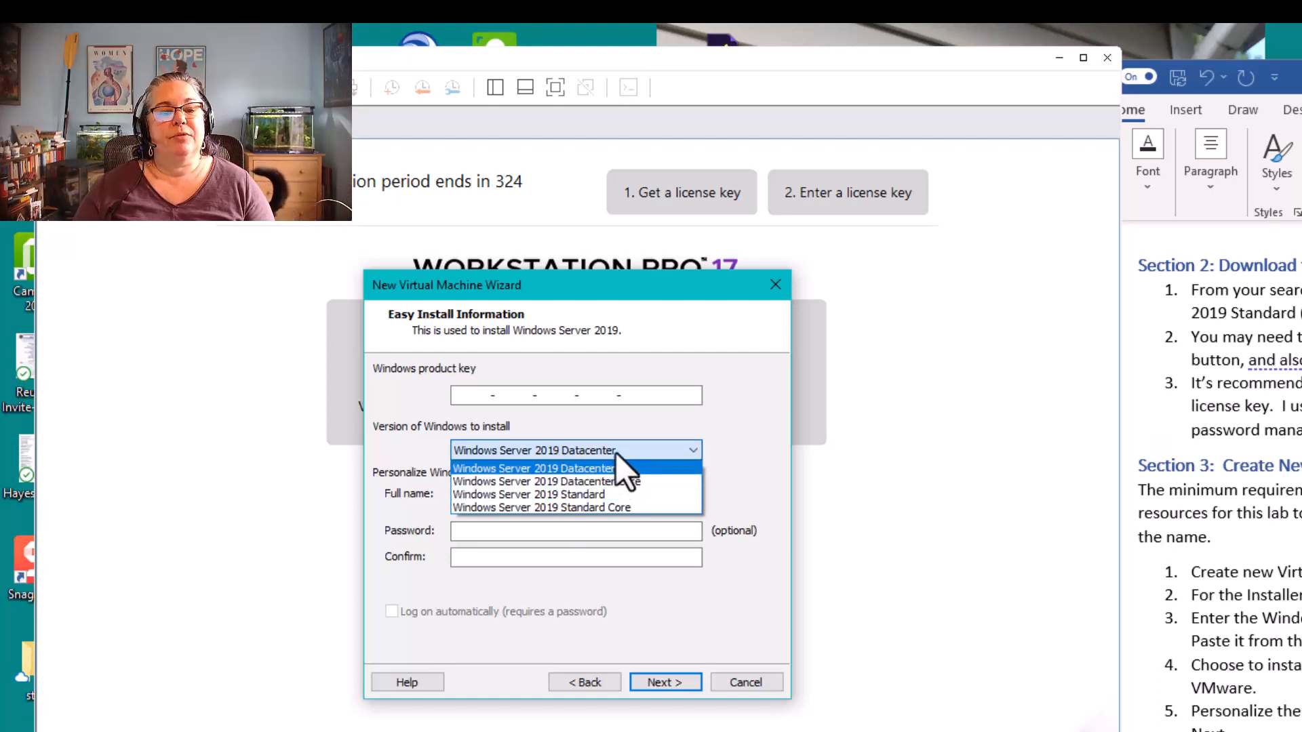
pyautogui.click(568, 494)
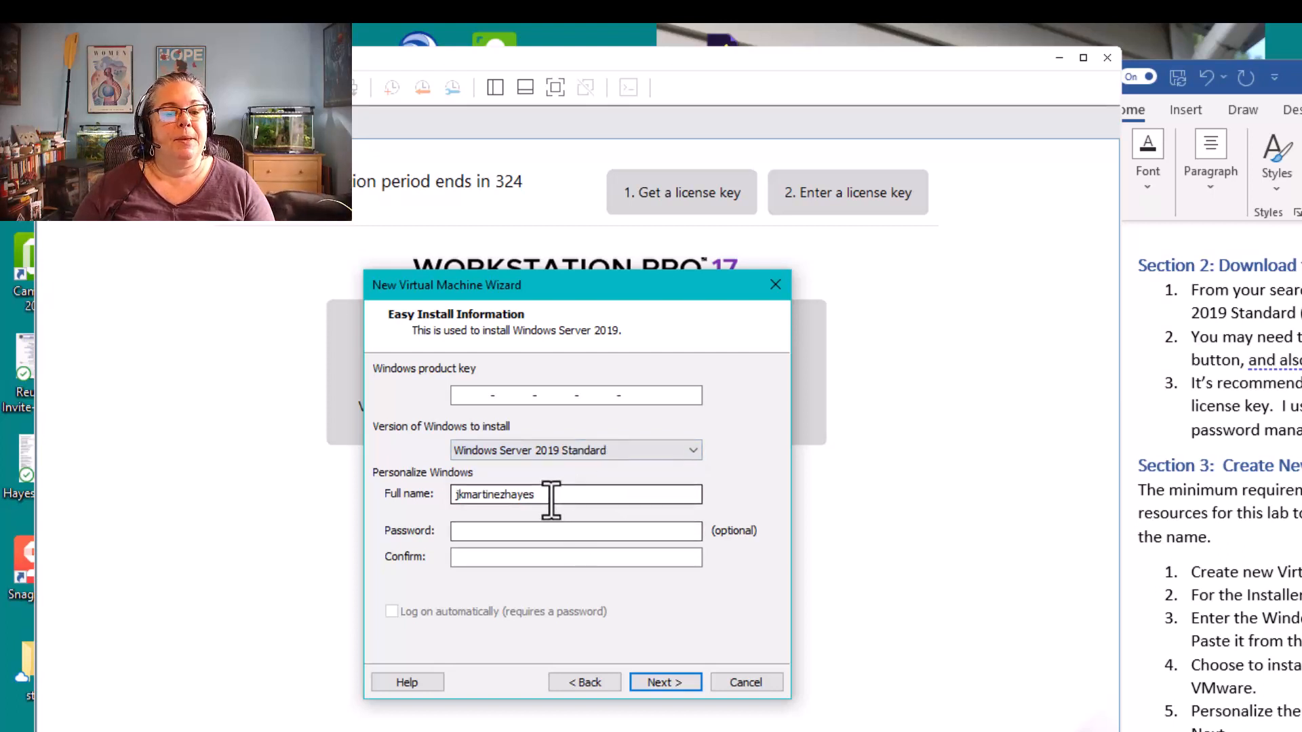
pyautogui.moveTo(552, 500); pyautogui.dragTo(395, 489)
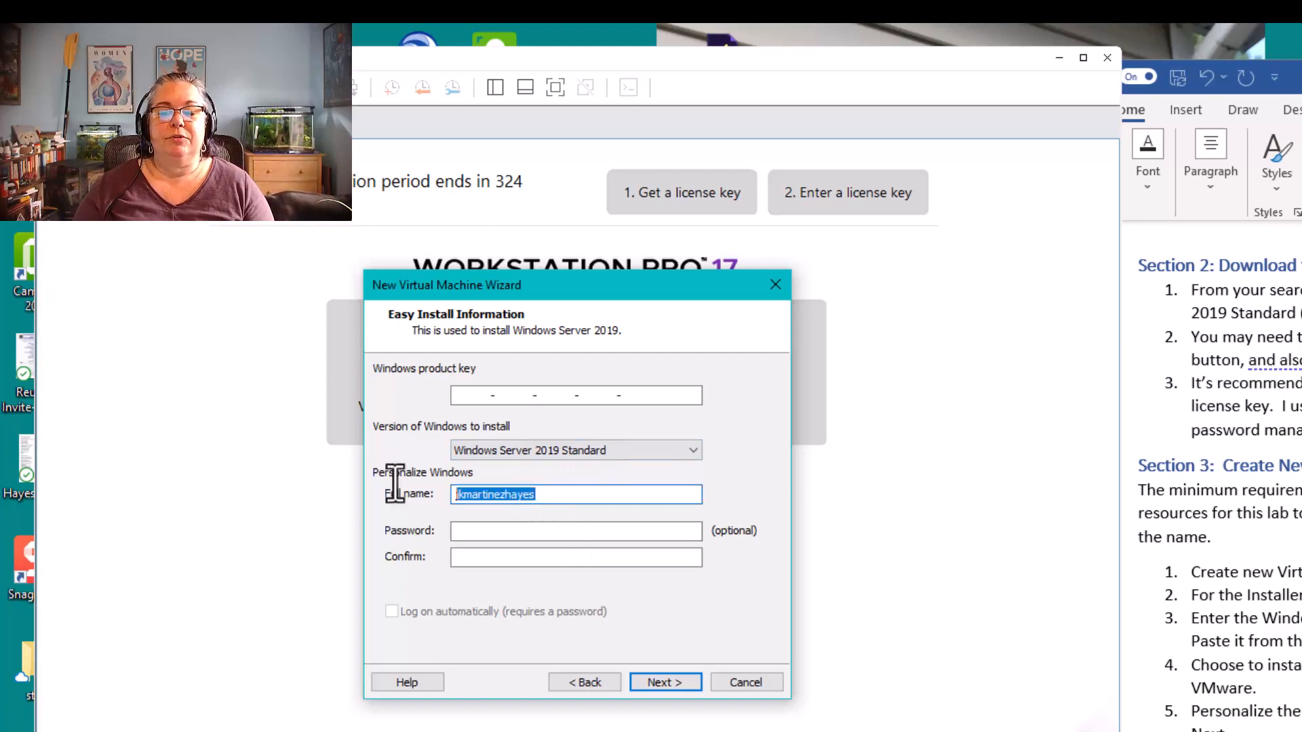
pyautogui.scroll(-1, 1219, 482)
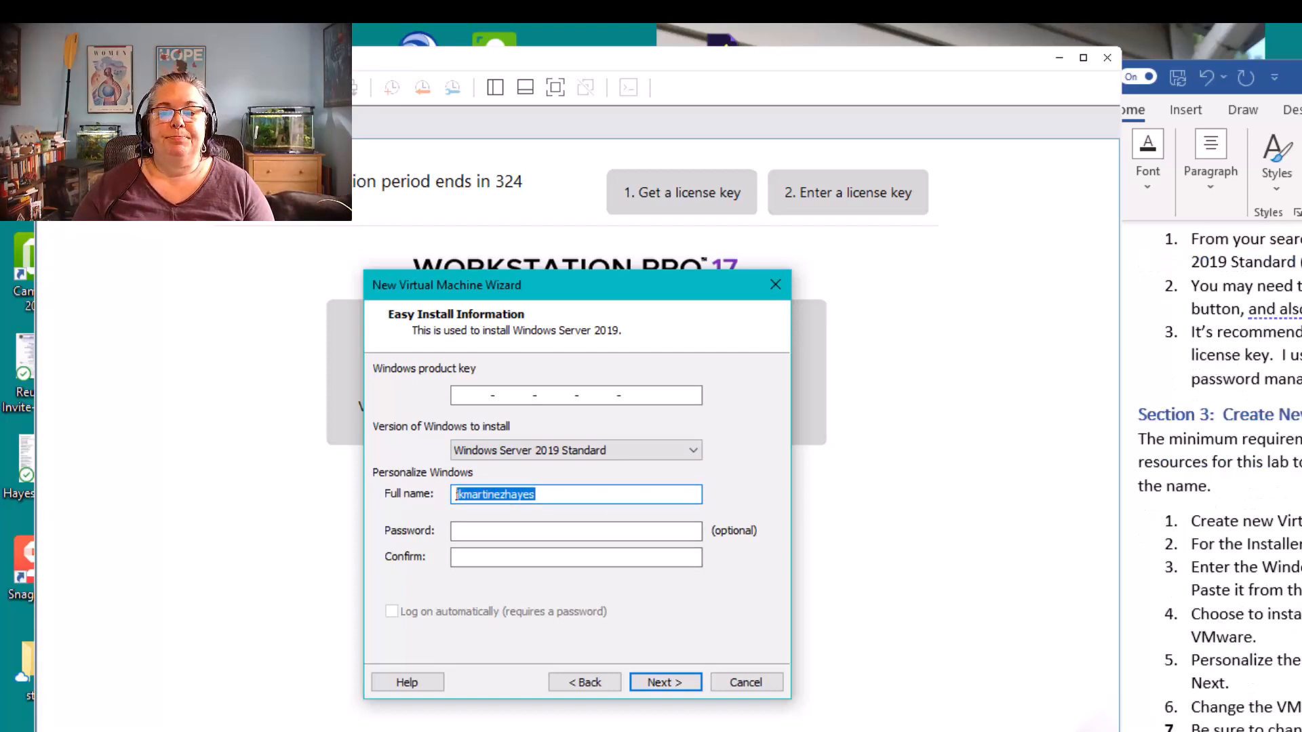
pyautogui.scroll(-1, 1219, 480)
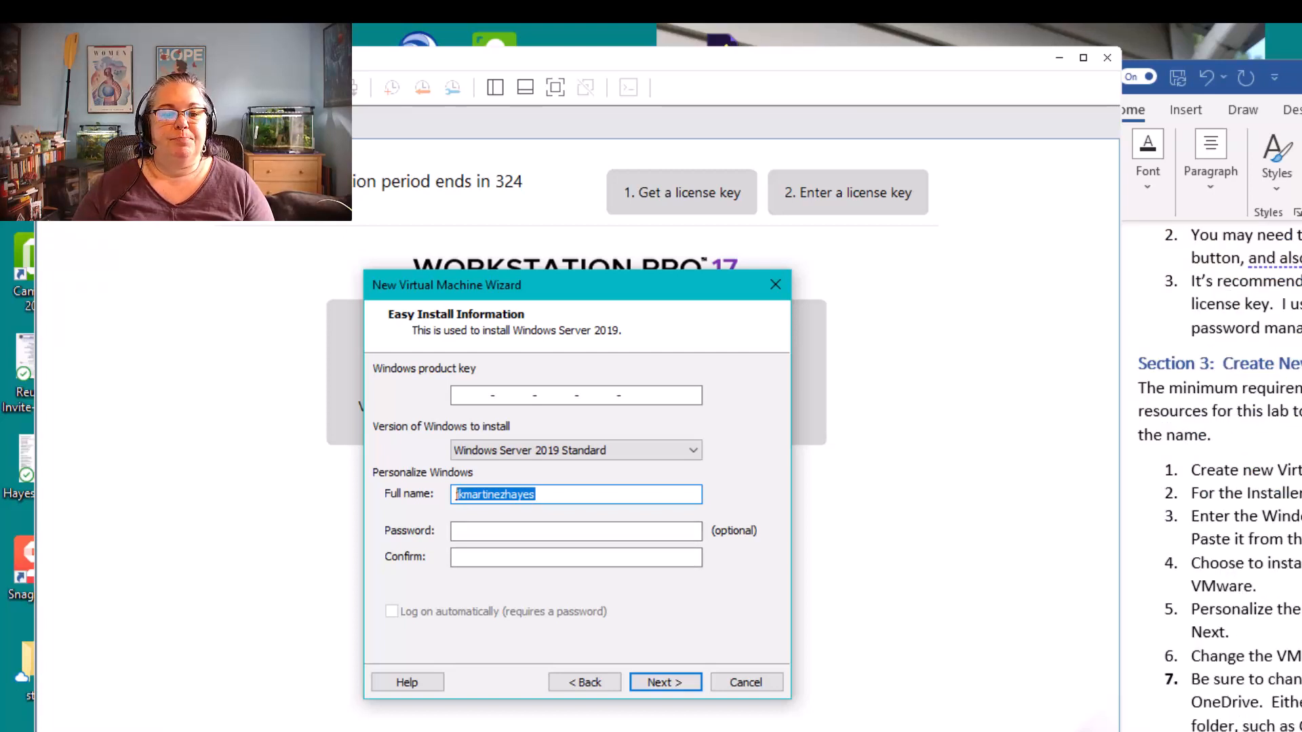
pyautogui.scroll(-5, 1219, 480)
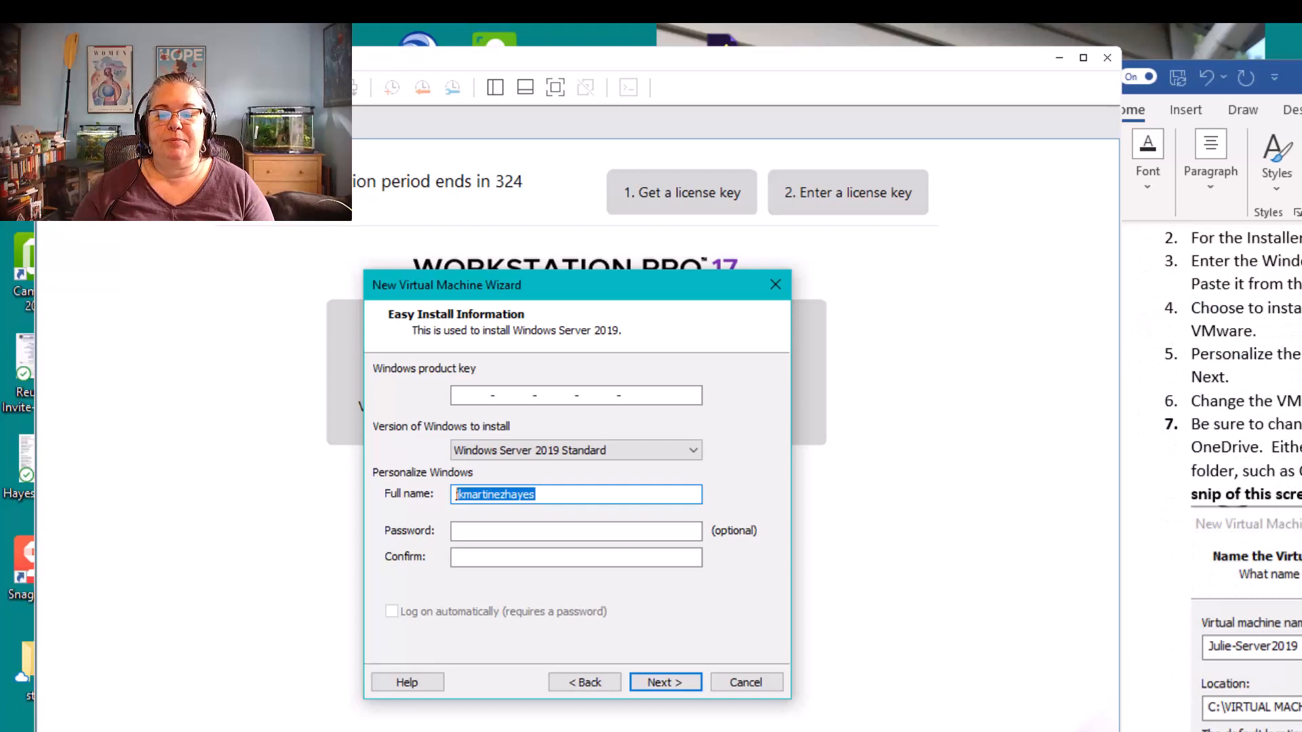
pyautogui.scroll(6, 1219, 480)
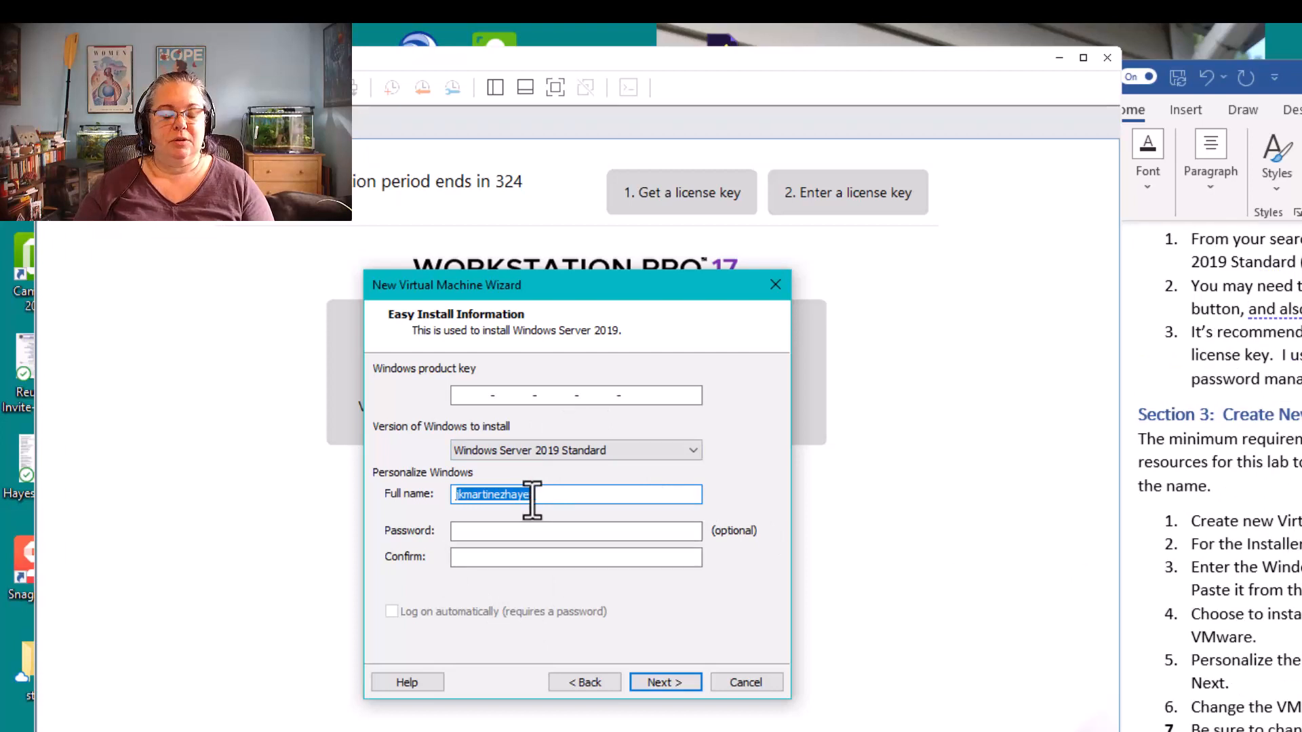
pyautogui.write('jm')
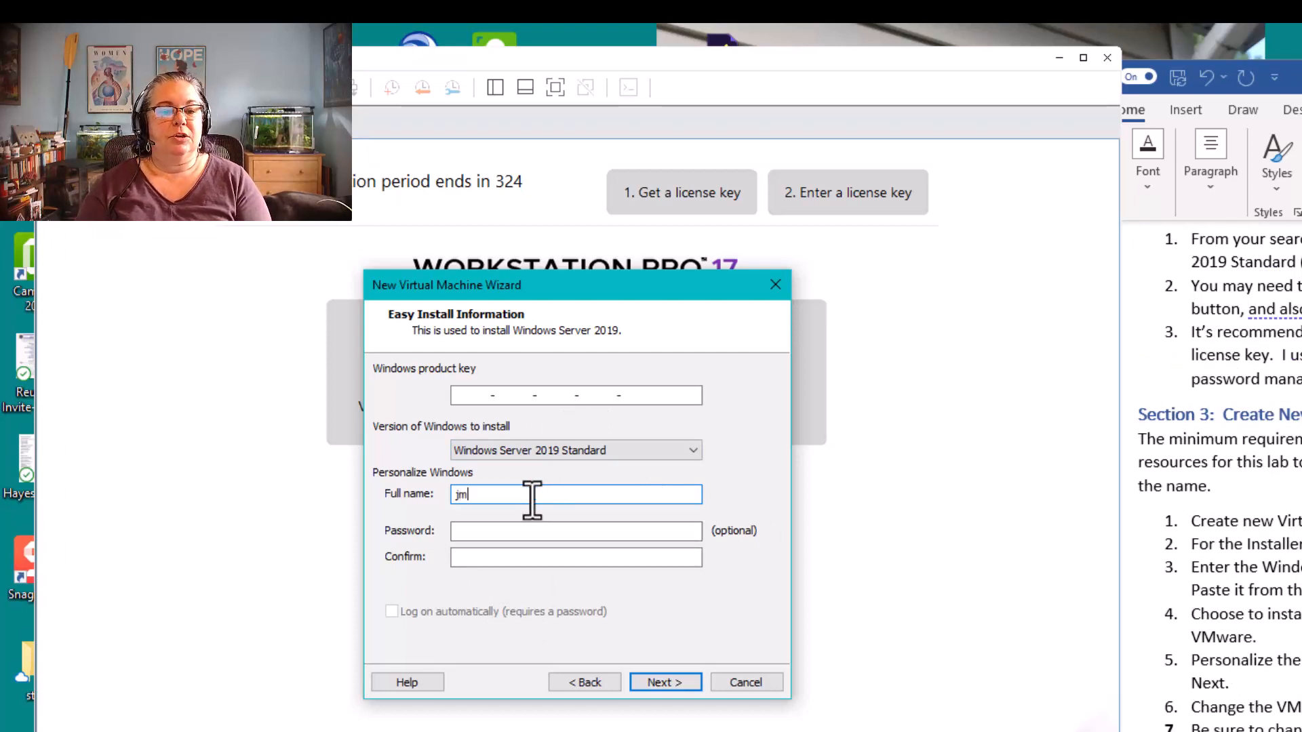
pyautogui.write('hayes')
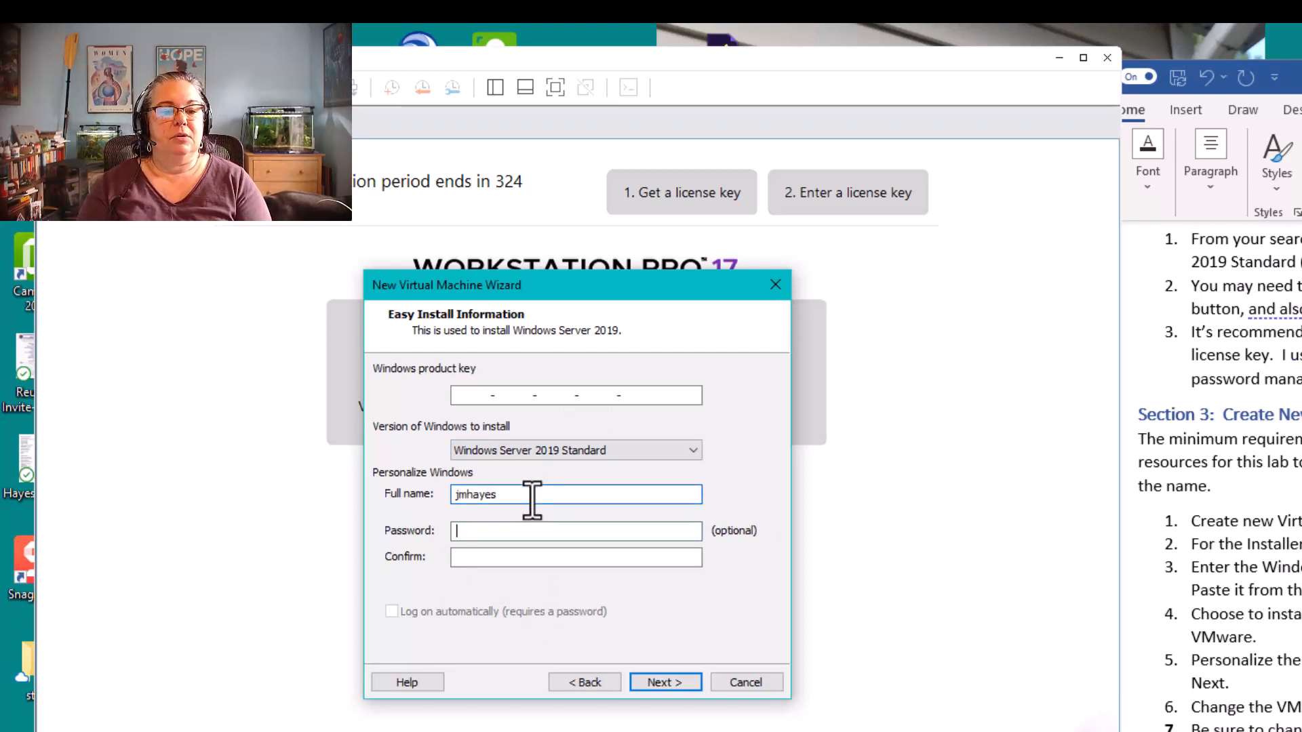
# Enter and confirm the account password, and continue the wizard without a Windows product key
pyautogui.press('Tab')
pyautogui.write('****')
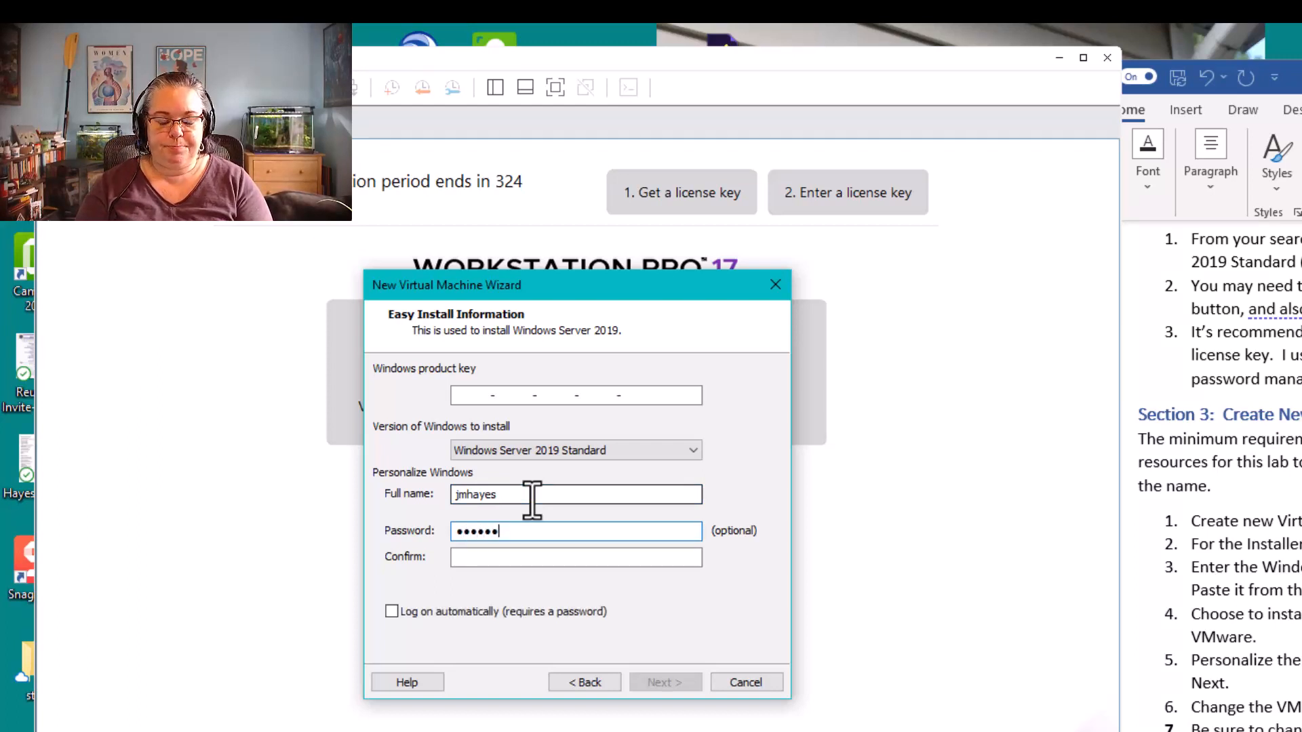
pyautogui.press('BackSpace')
pyautogui.press('BackSpace')
pyautogui.press('BackSpace')
pyautogui.press('BackSpace')
pyautogui.press('BackSpace')
pyautogui.press('BackSpace')
pyautogui.press('BackSpace')
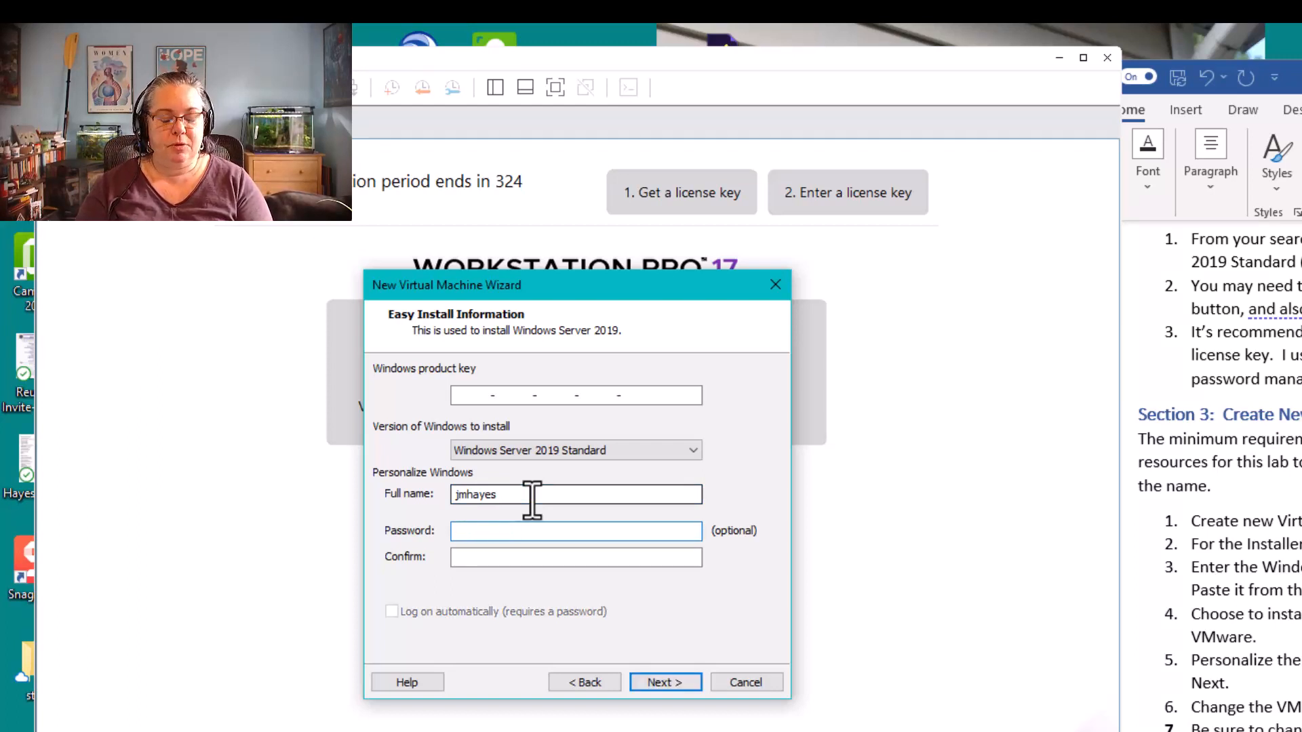
pyautogui.write('**********')
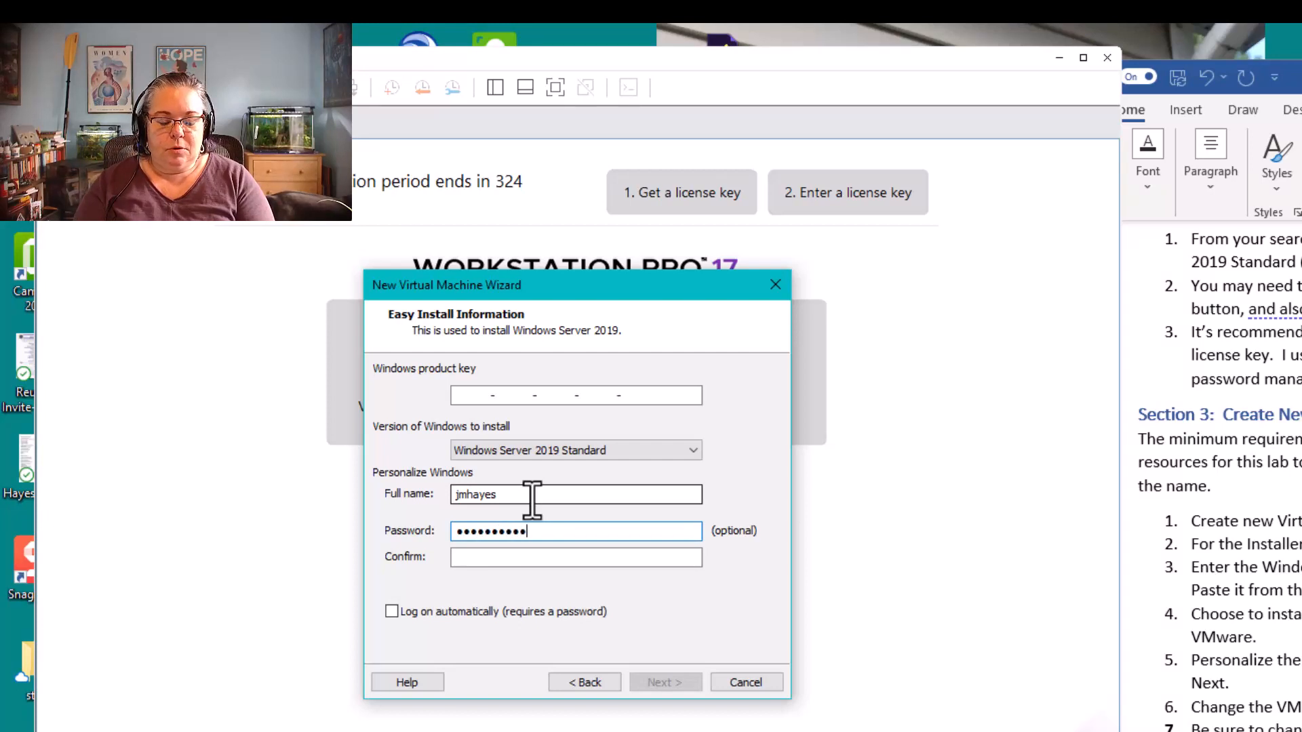
pyautogui.press('Tab')
pyautogui.write('***')
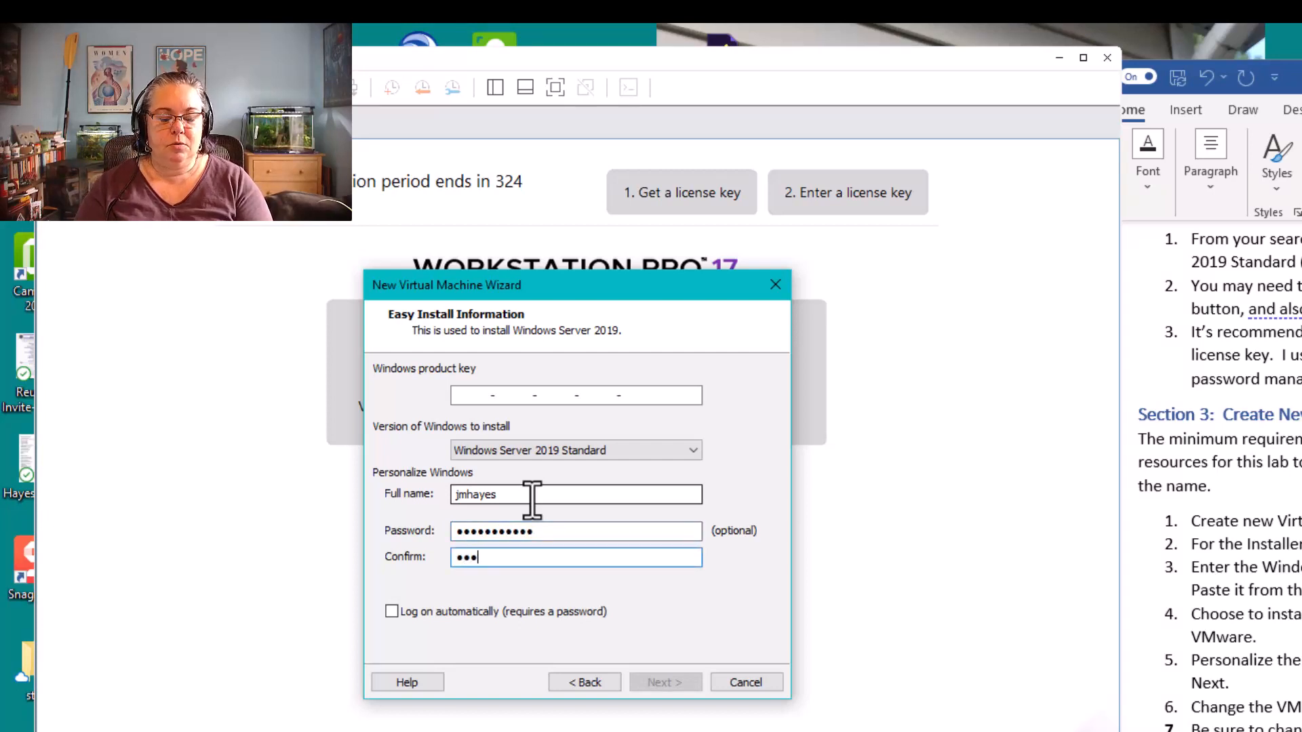
pyautogui.write('******')
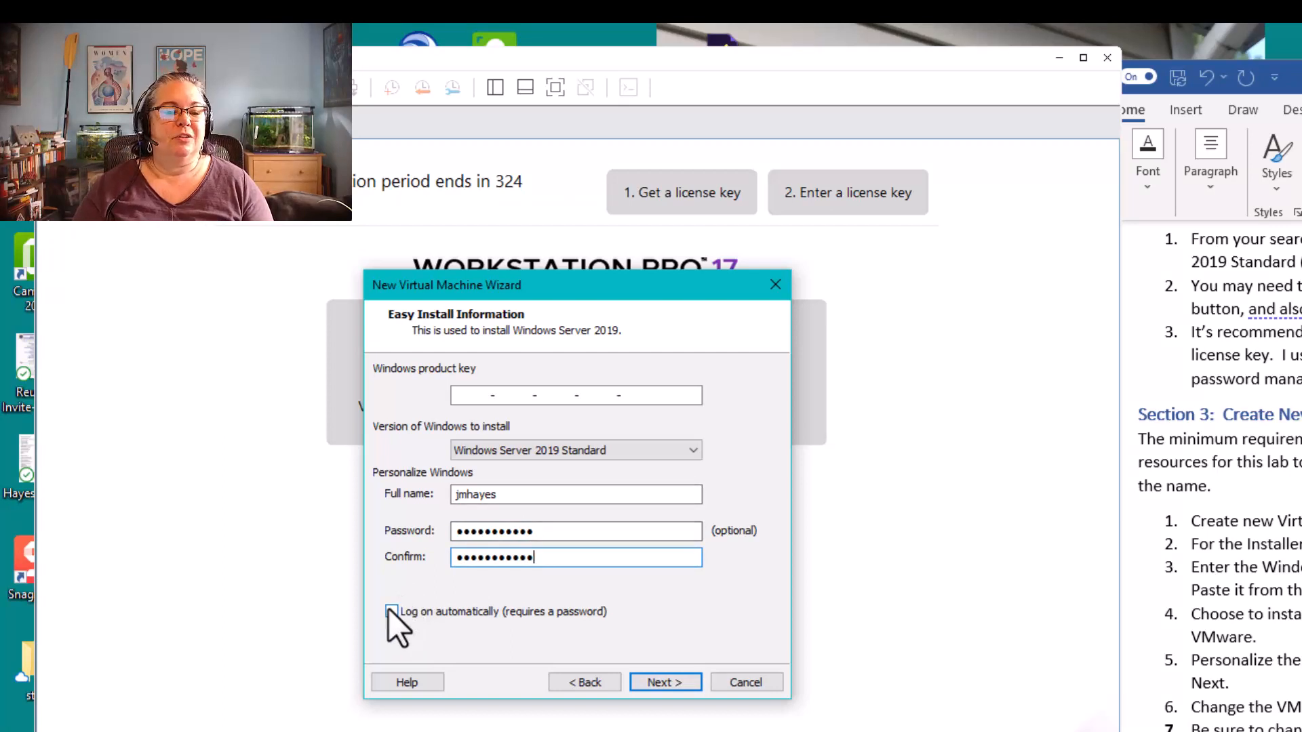
pyautogui.click(689, 685)
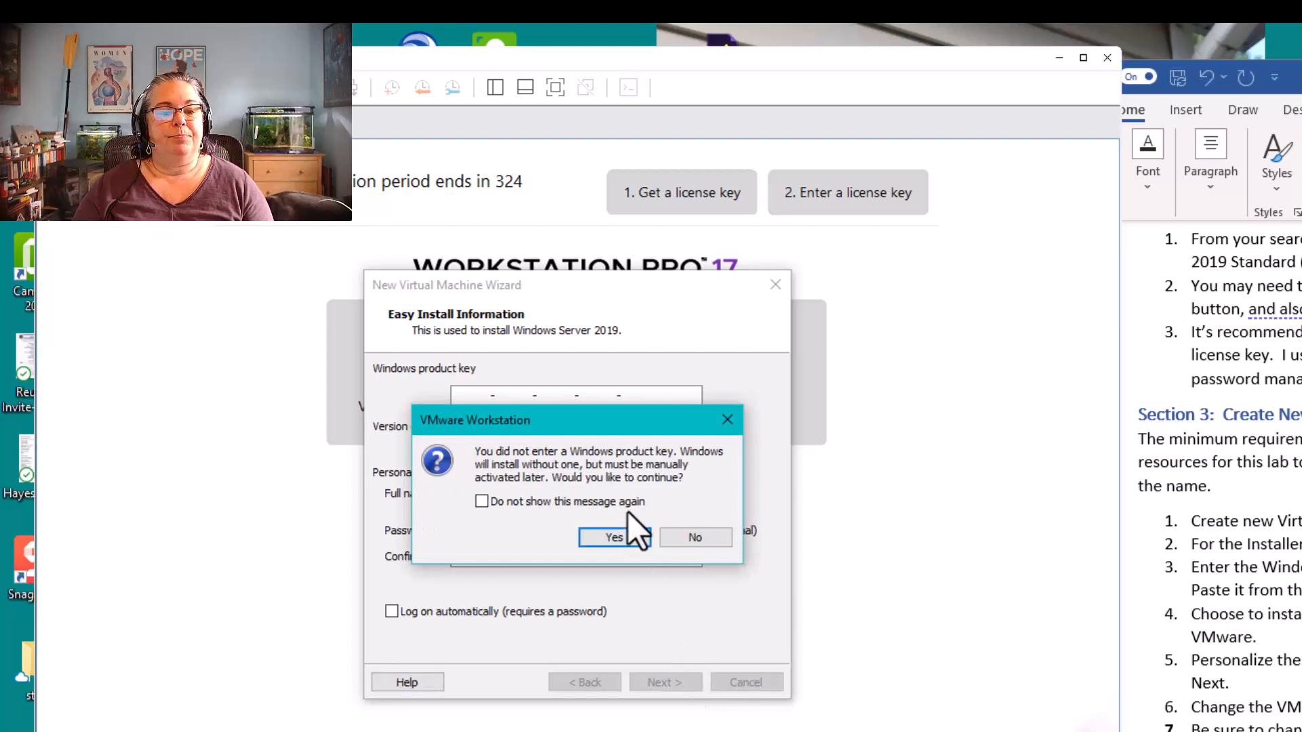
pyautogui.click(614, 537)
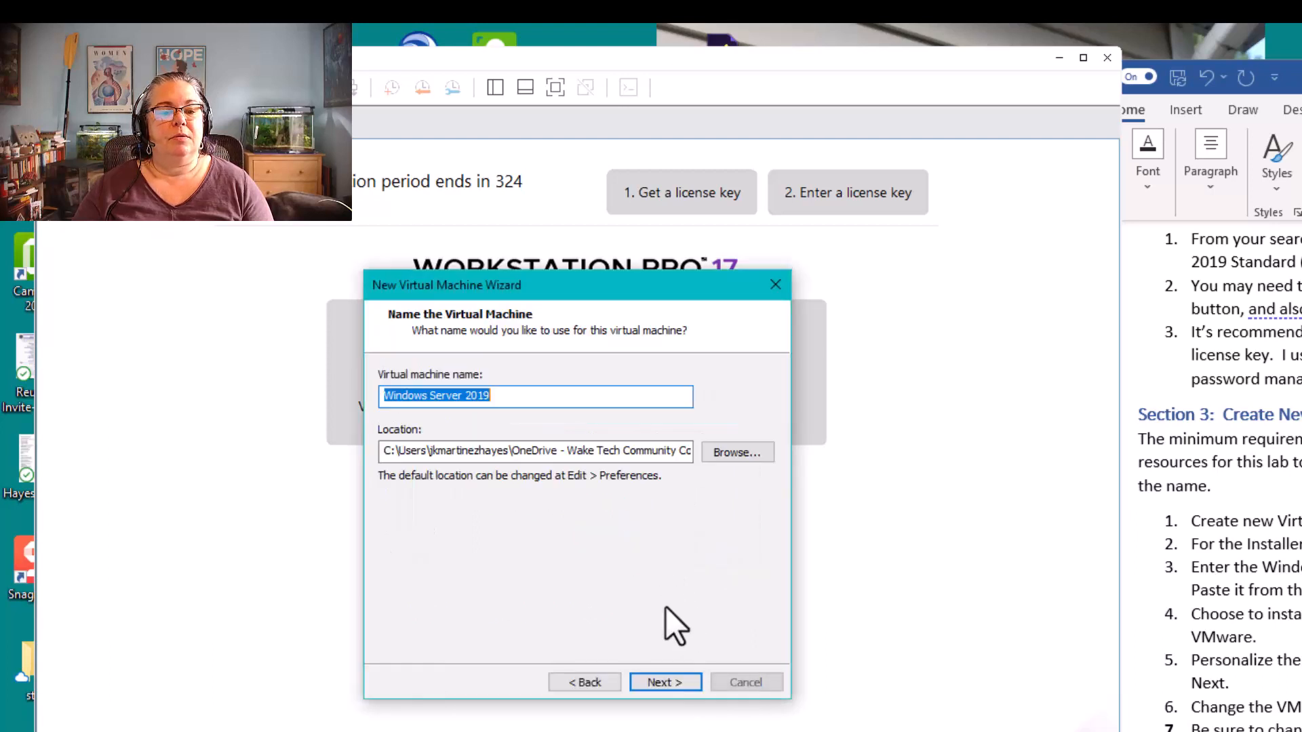
# Name the virtual machine with the owner's first name followed by "-Server2019"
pyautogui.click(523, 398)
pyautogui.moveTo(502, 398); pyautogui.dragTo(319, 369)
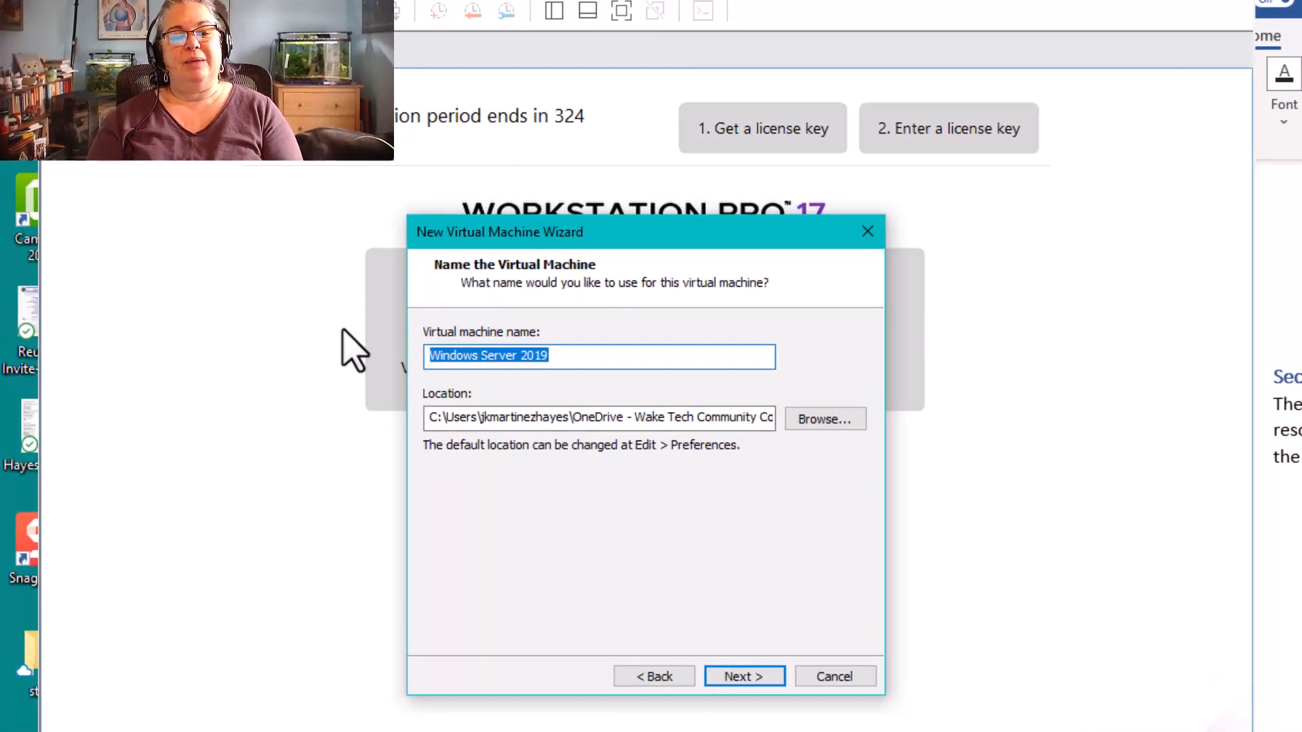
pyautogui.write('Julie-')
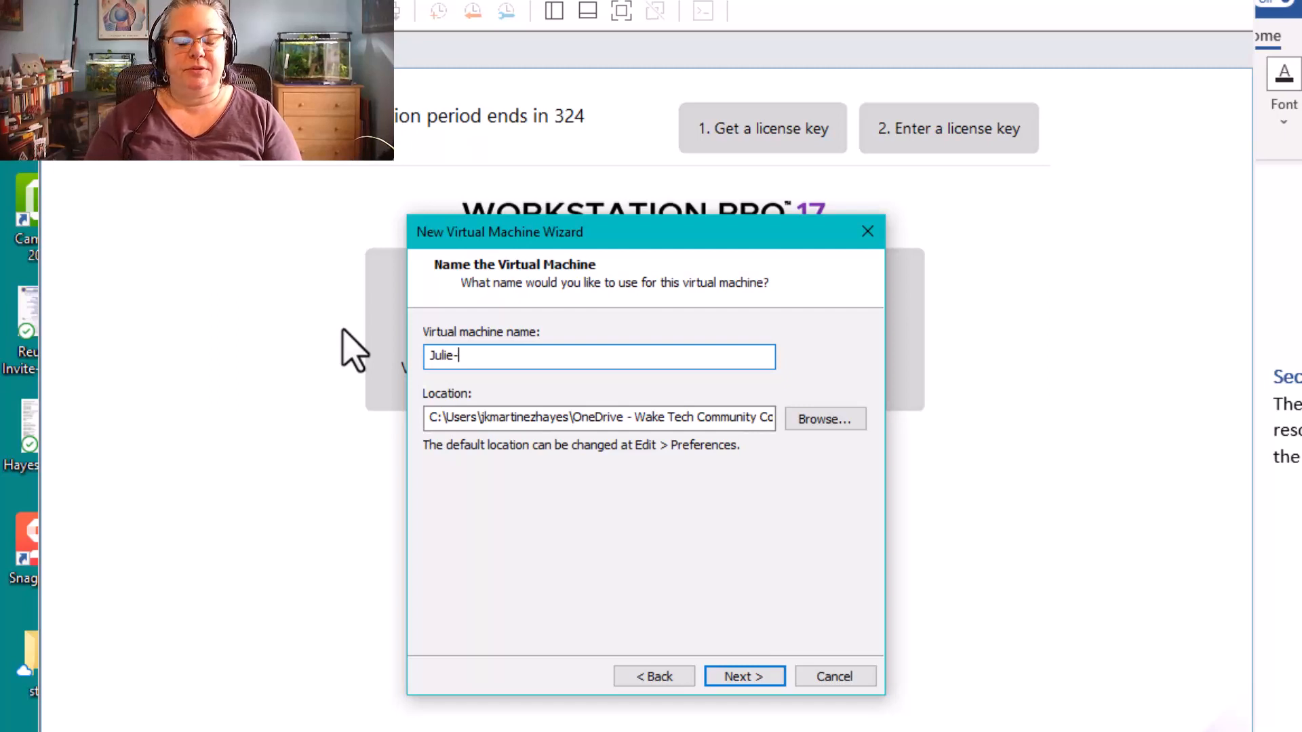
pyautogui.write('Server2019')
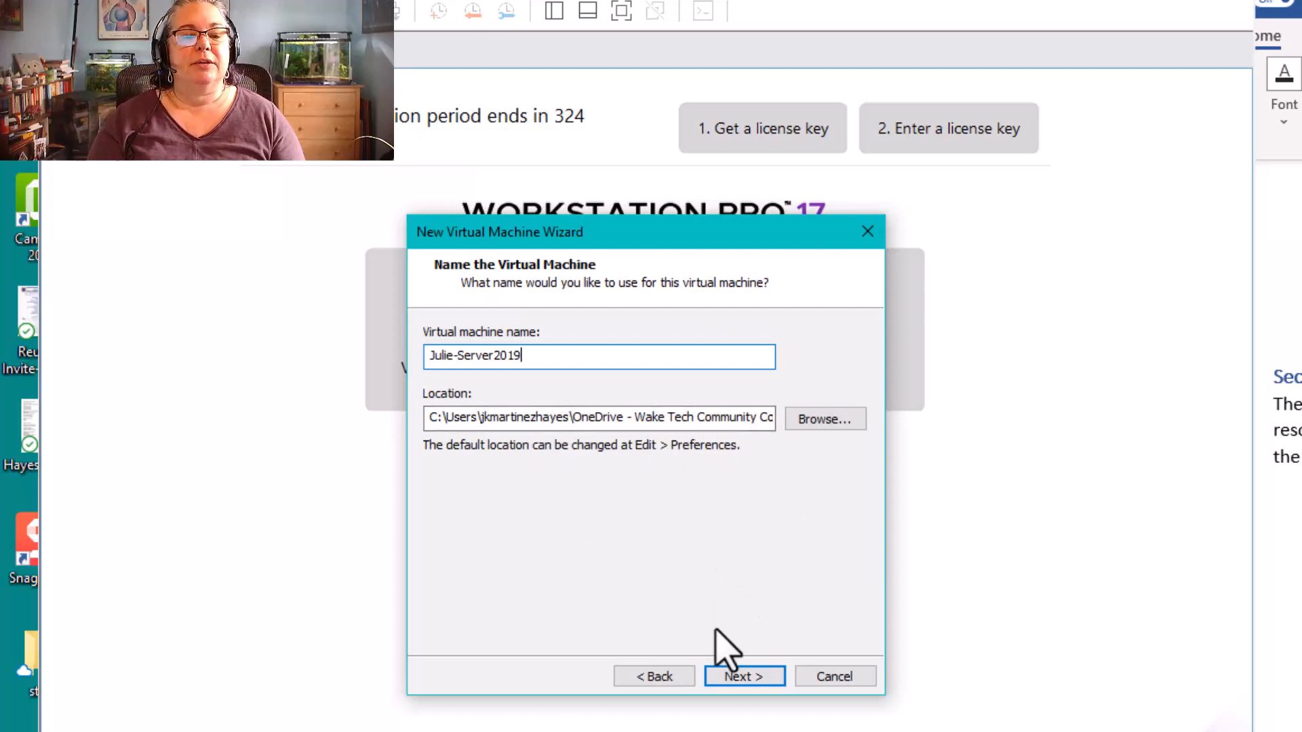
# Browse for the virtual machine's location and select the VirtualMachines folder on Windows (C:)
pyautogui.click(817, 426)
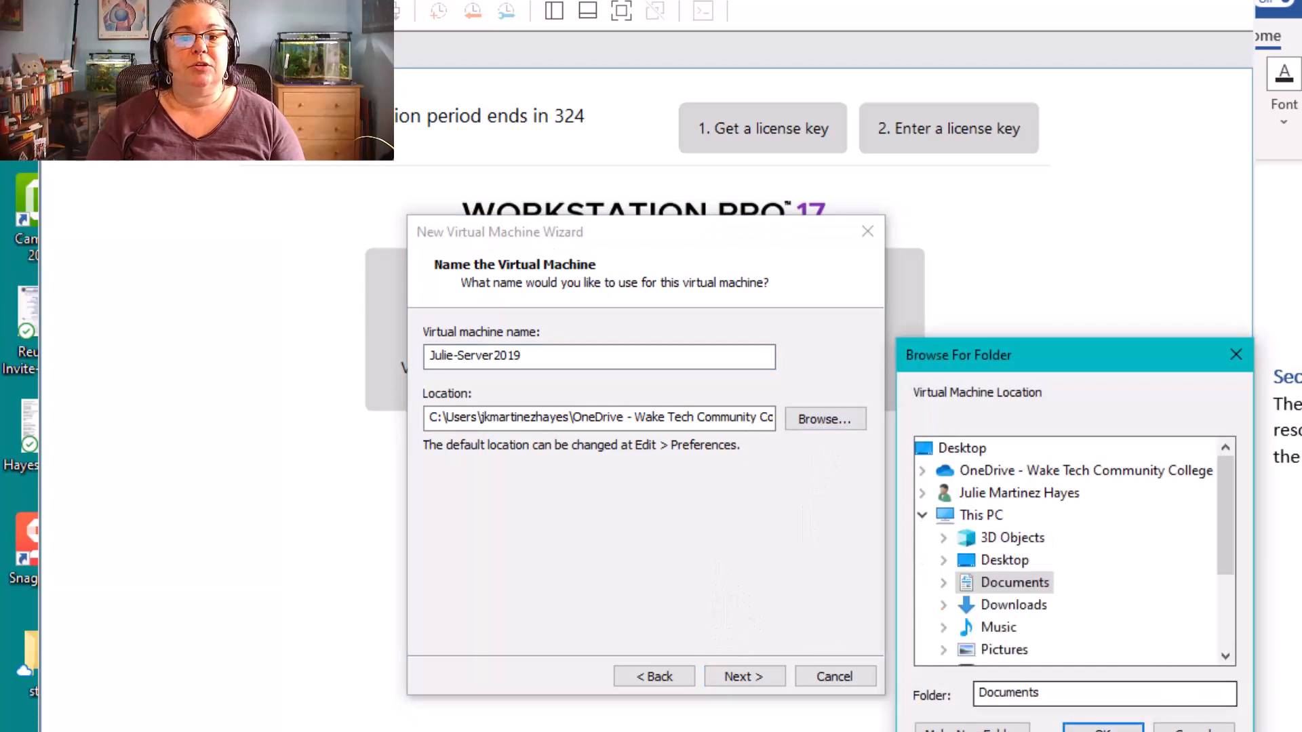
pyautogui.scroll(-1, 956, 543)
pyautogui.scroll(-1, 955, 542)
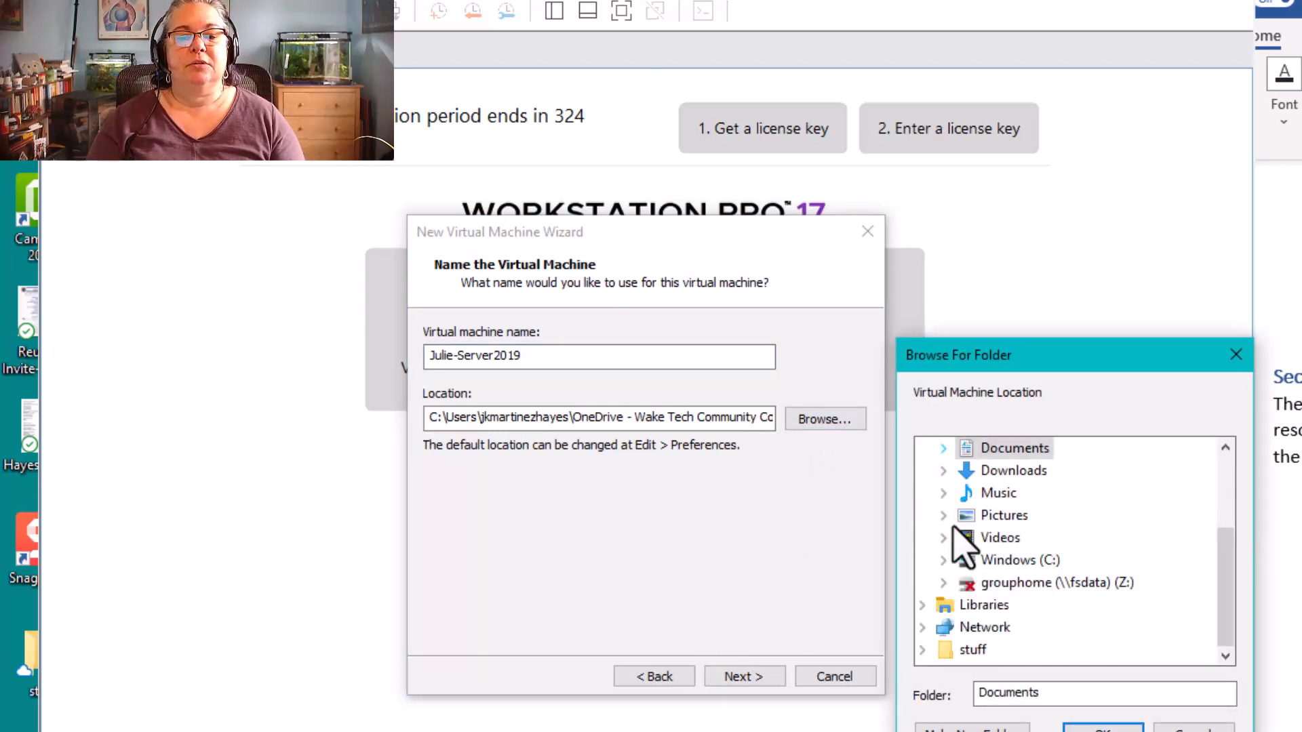
pyautogui.click(943, 559)
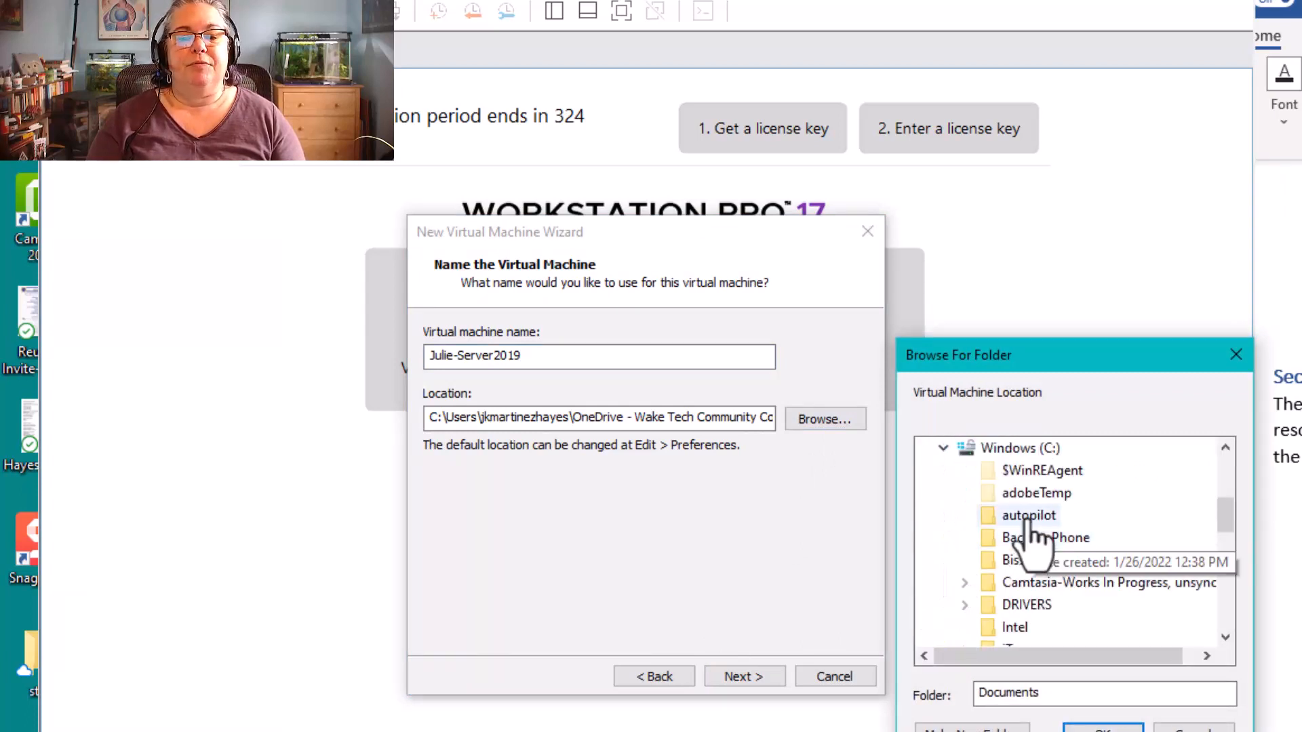
pyautogui.click(1019, 449)
pyautogui.scroll(-3, 1020, 567)
pyautogui.scroll(-6, 1044, 611)
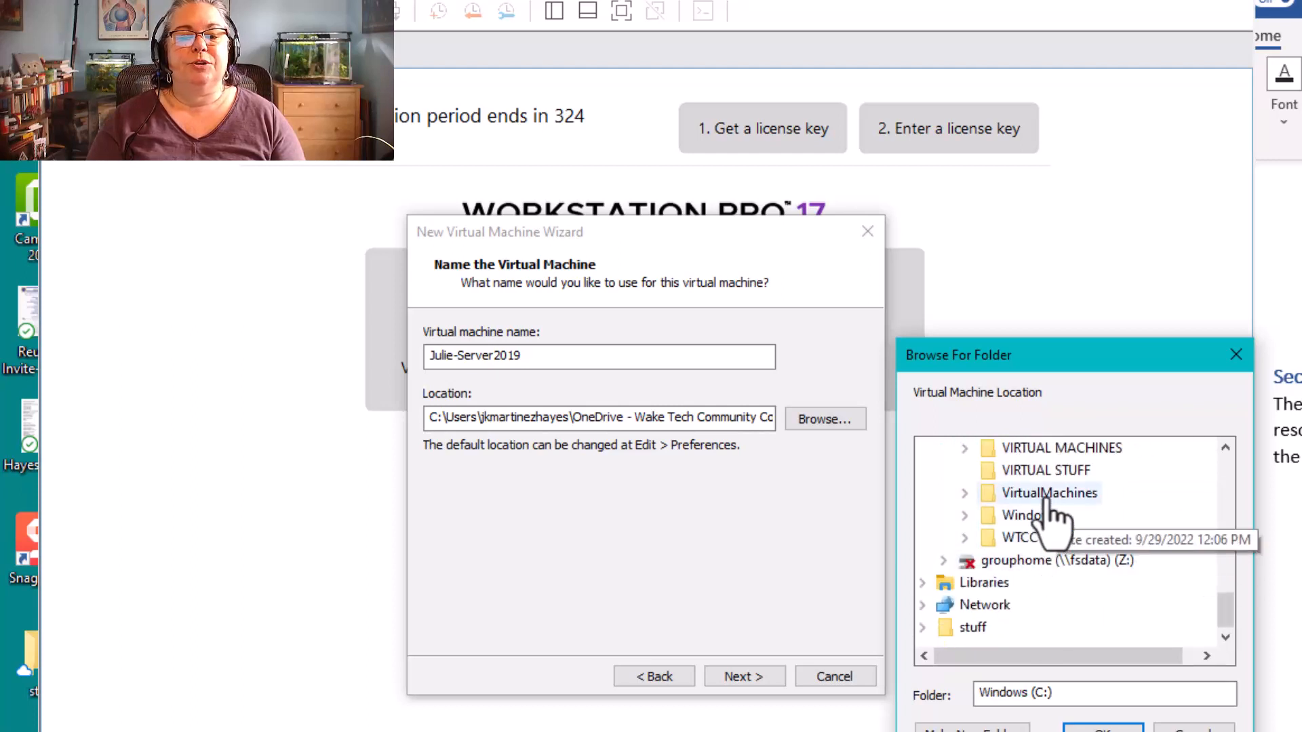
pyautogui.doubleClick(1049, 493)
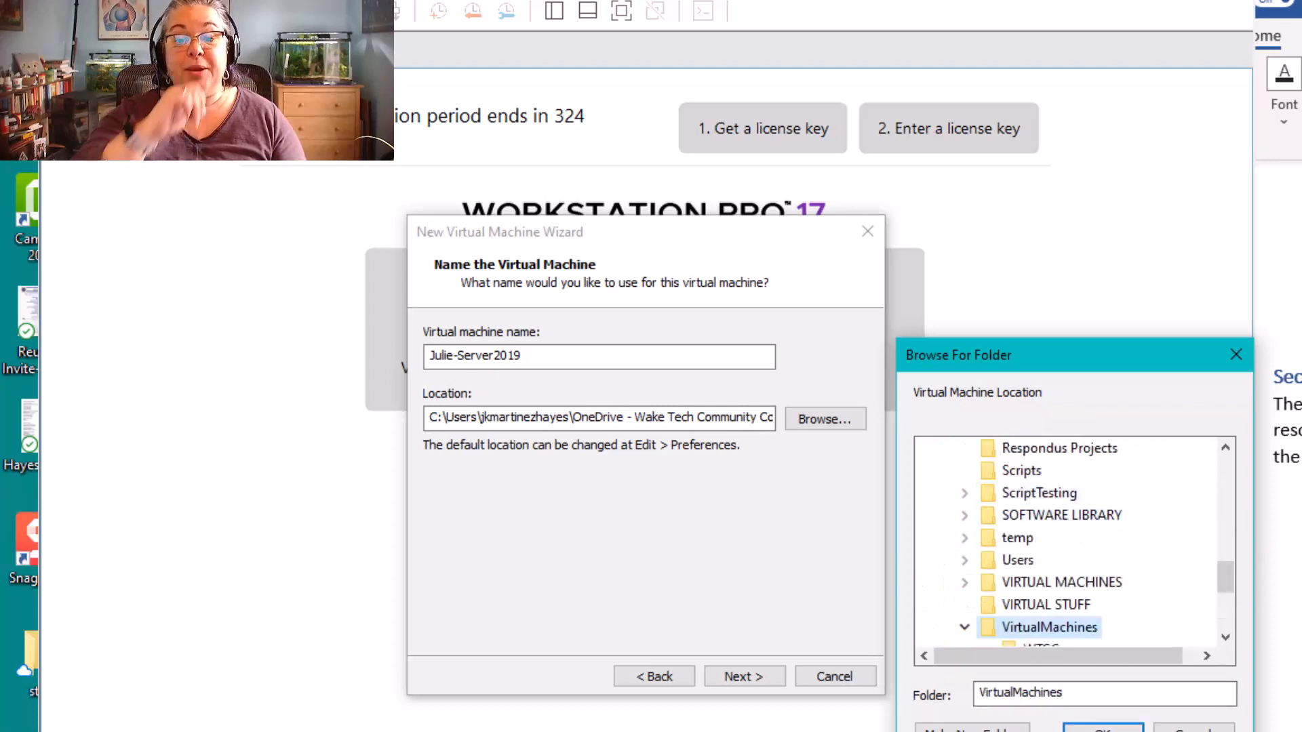
pyautogui.scroll(-1, 1105, 629)
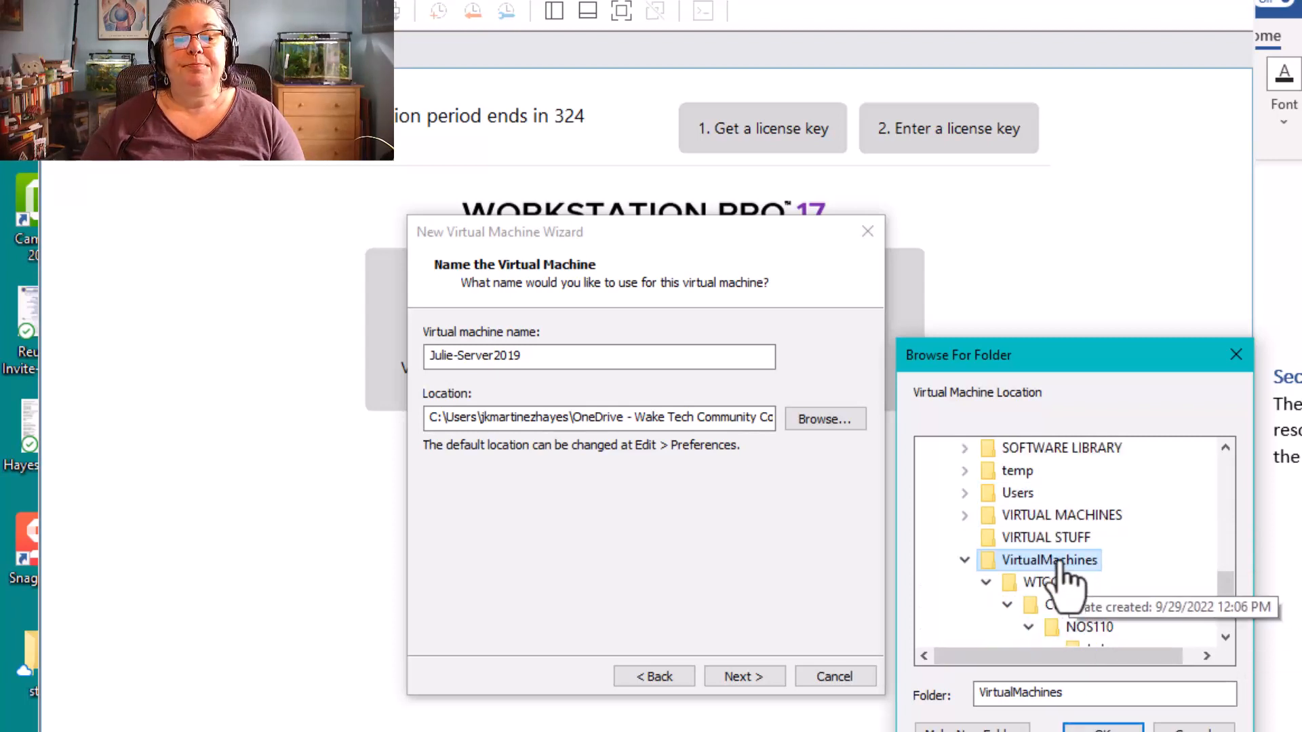
pyautogui.scroll(-1, 1066, 581)
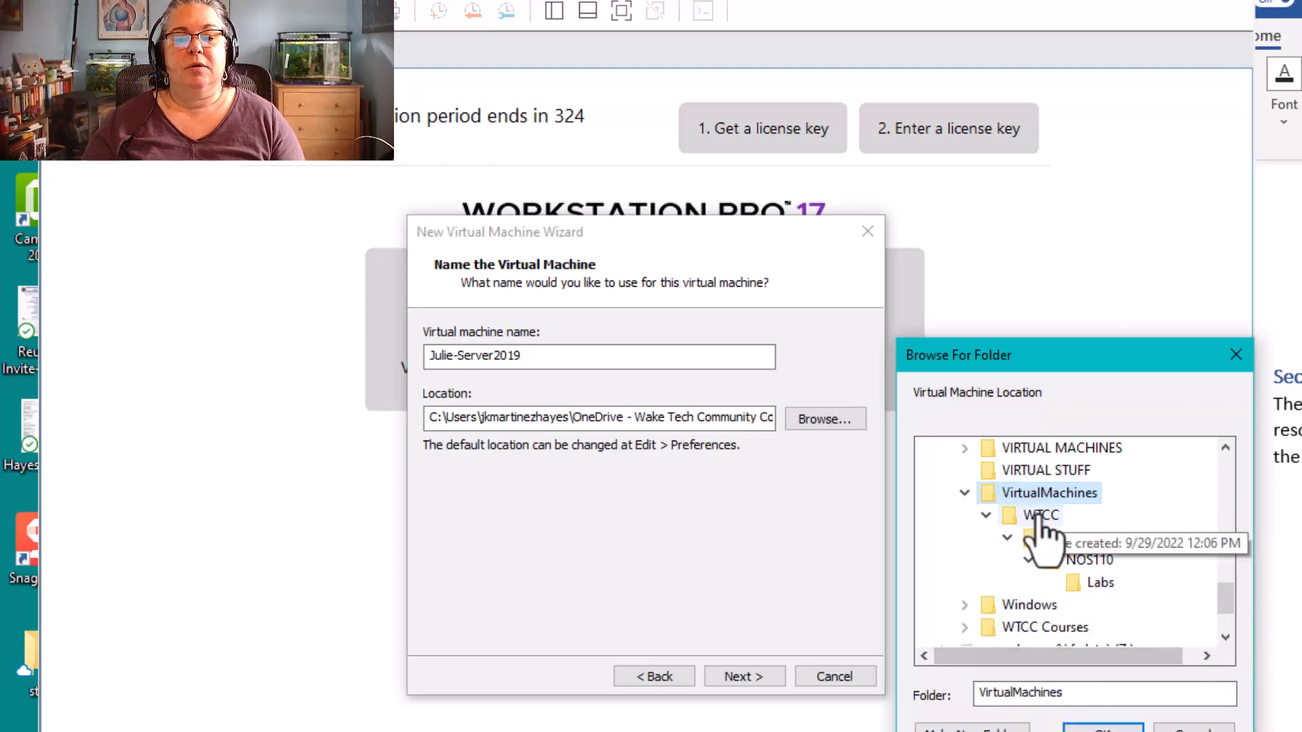
# Create a Server2019Demo folder inside VirtualMachines and set it as the virtual machine's location
pyautogui.click(973, 728)
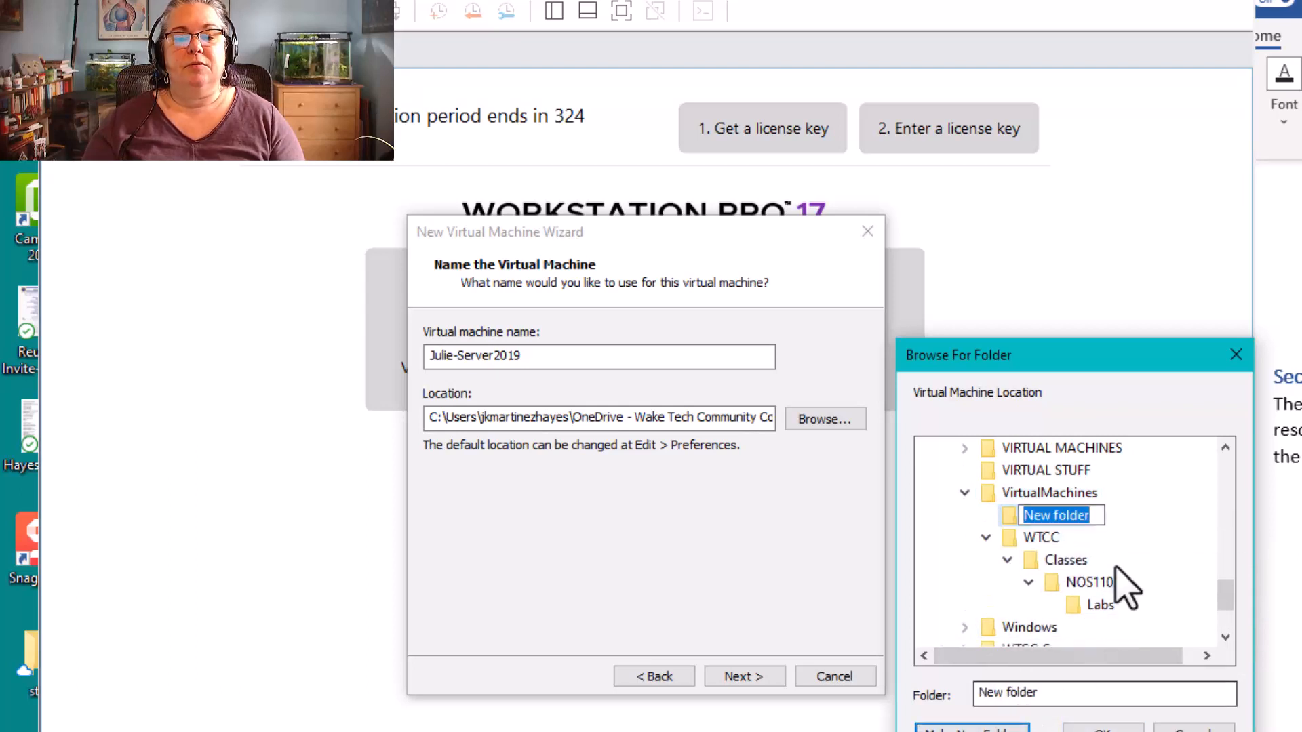
pyautogui.write('Server')
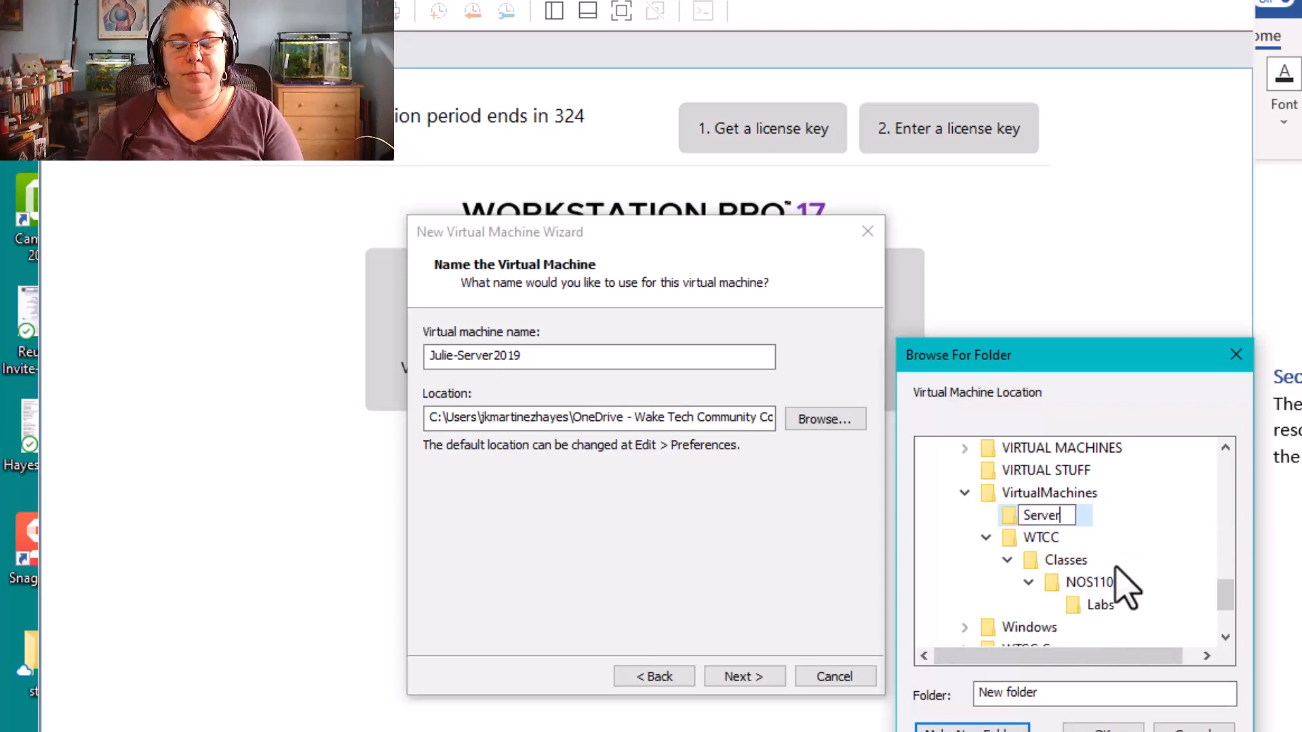
pyautogui.write('2019Demo')
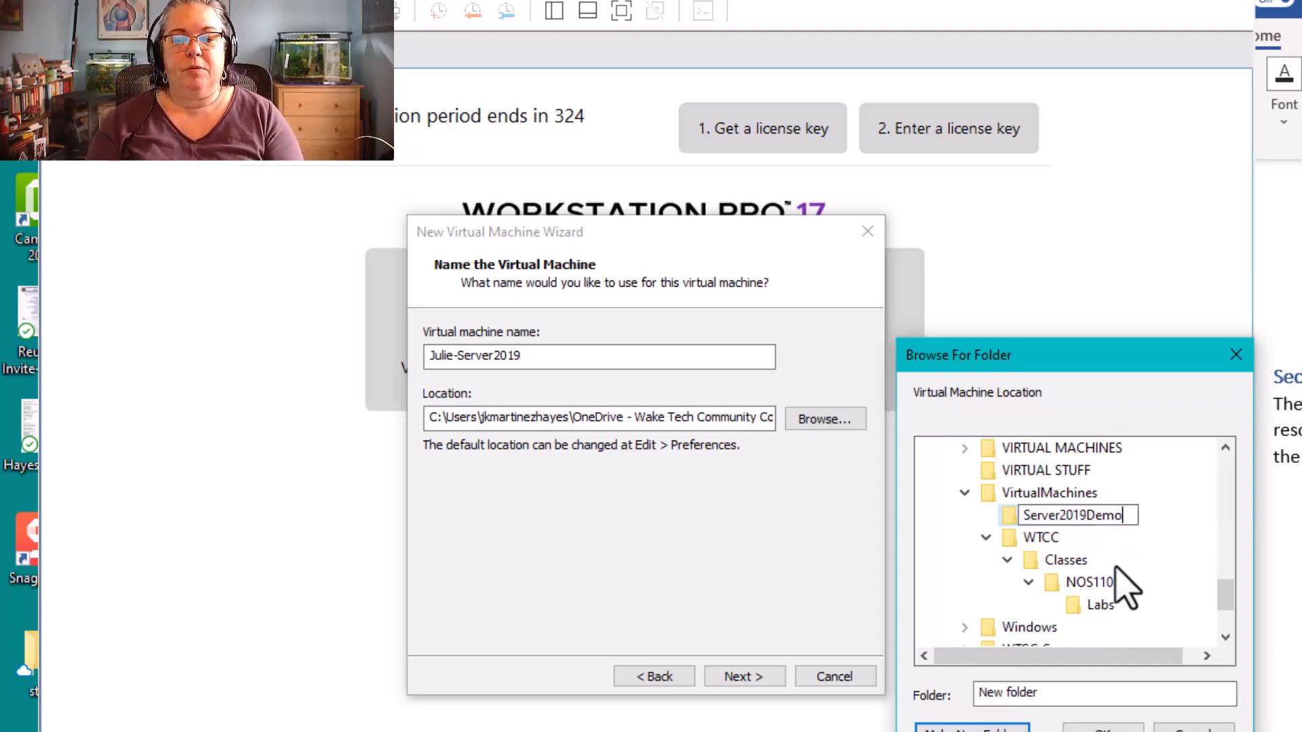
pyautogui.click(1011, 522)
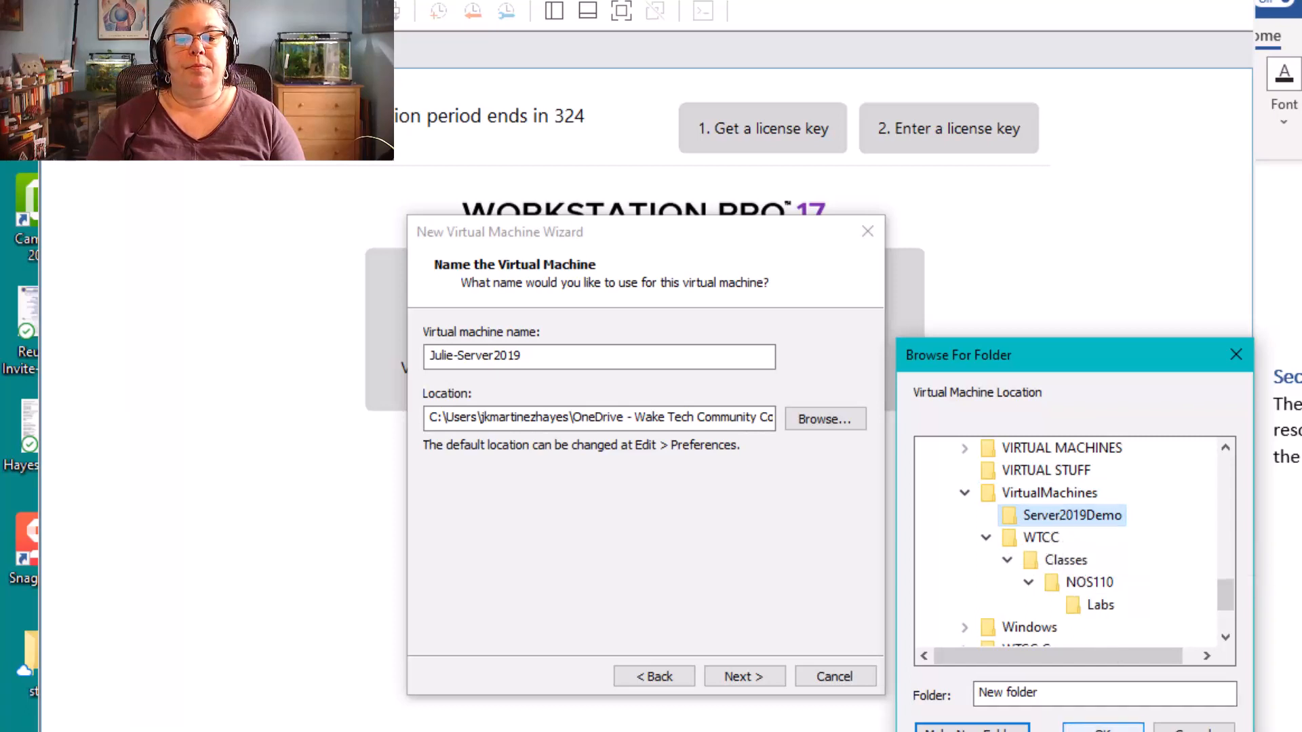
pyautogui.click(1103, 729)
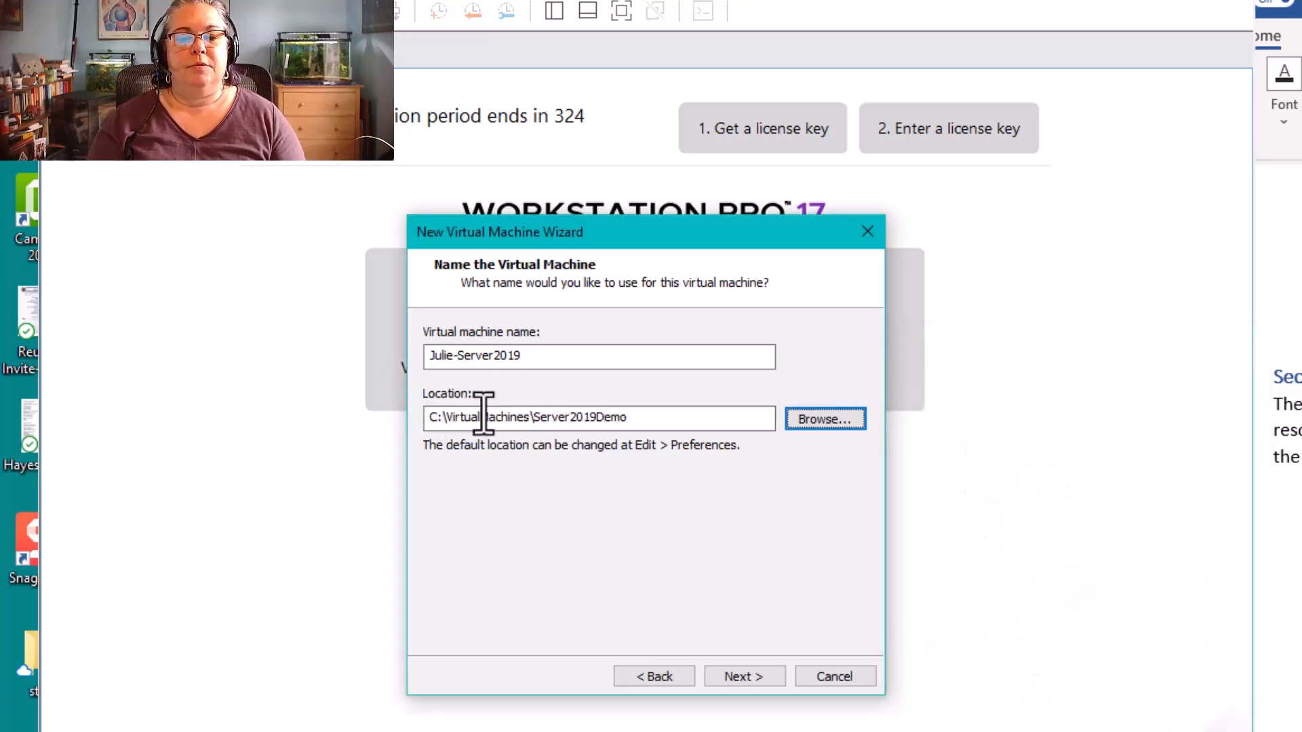
pyautogui.click(647, 419)
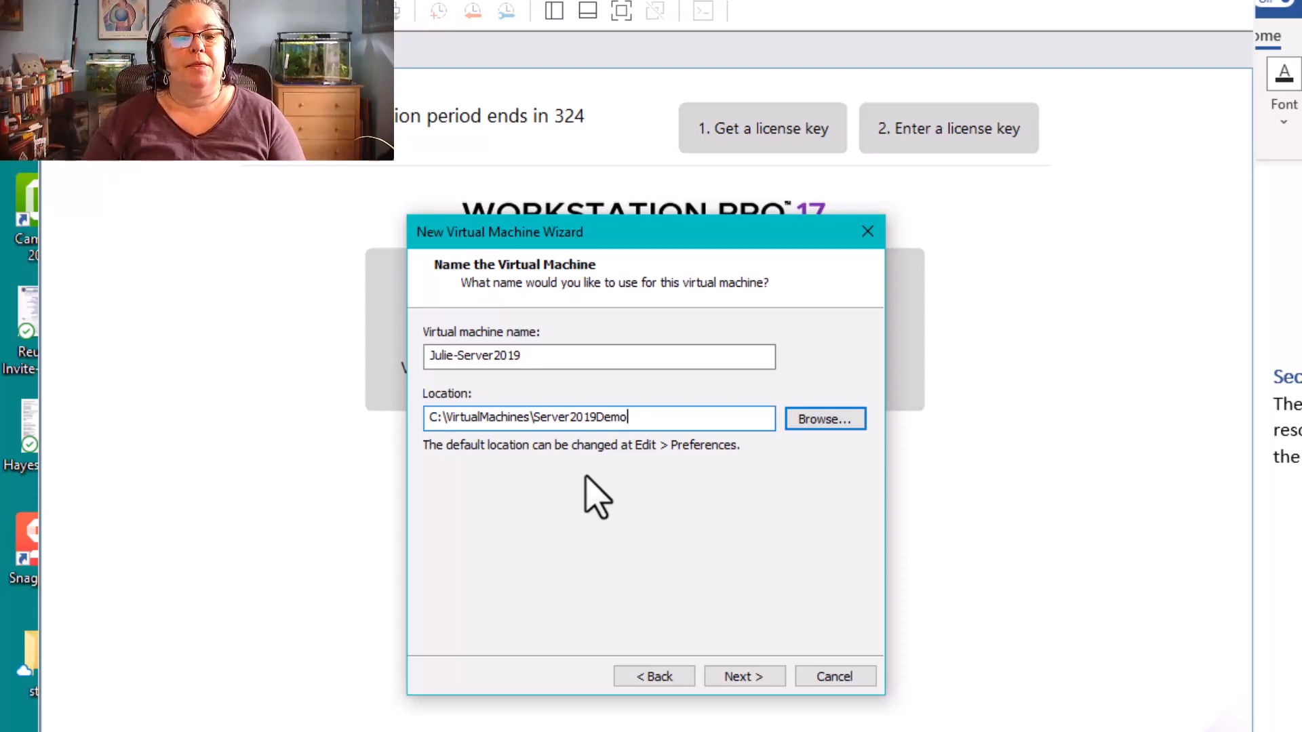
# Accept the virtual machine's name and location, and set its firmware type to BIOS
pyautogui.click(740, 677)
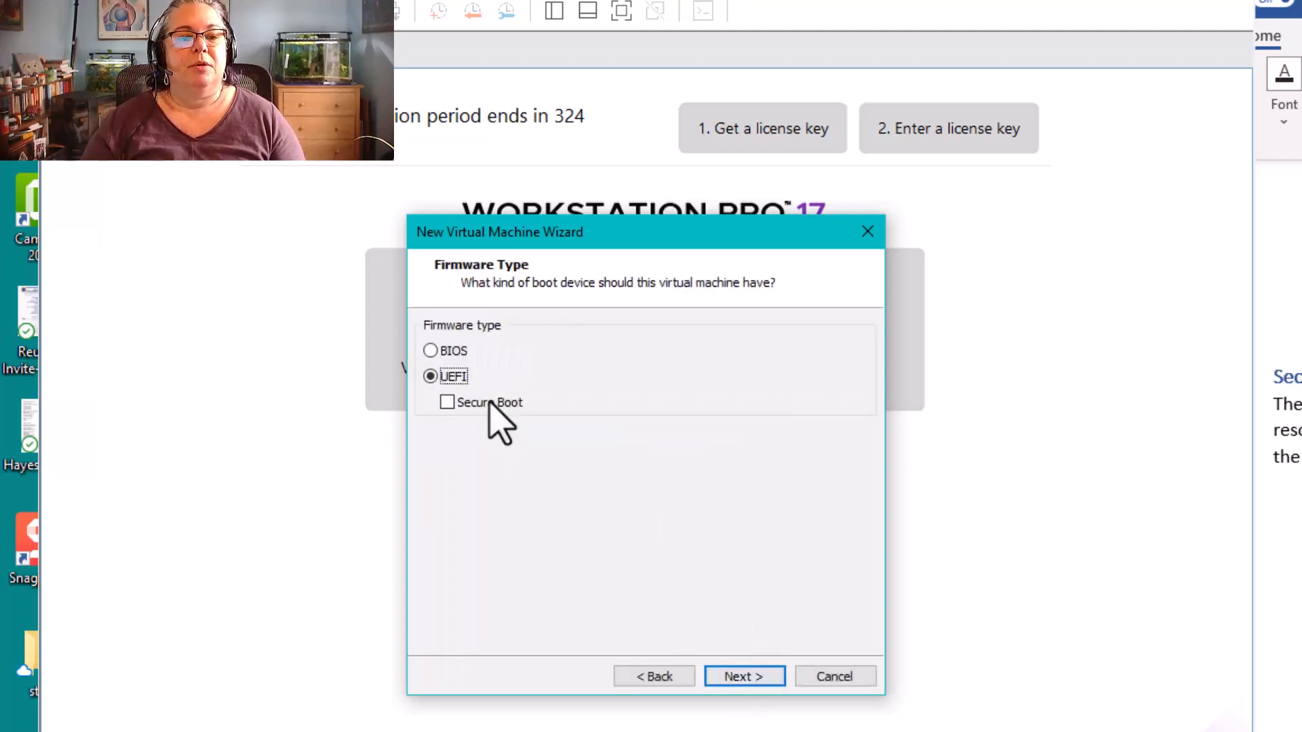
pyautogui.click(430, 351)
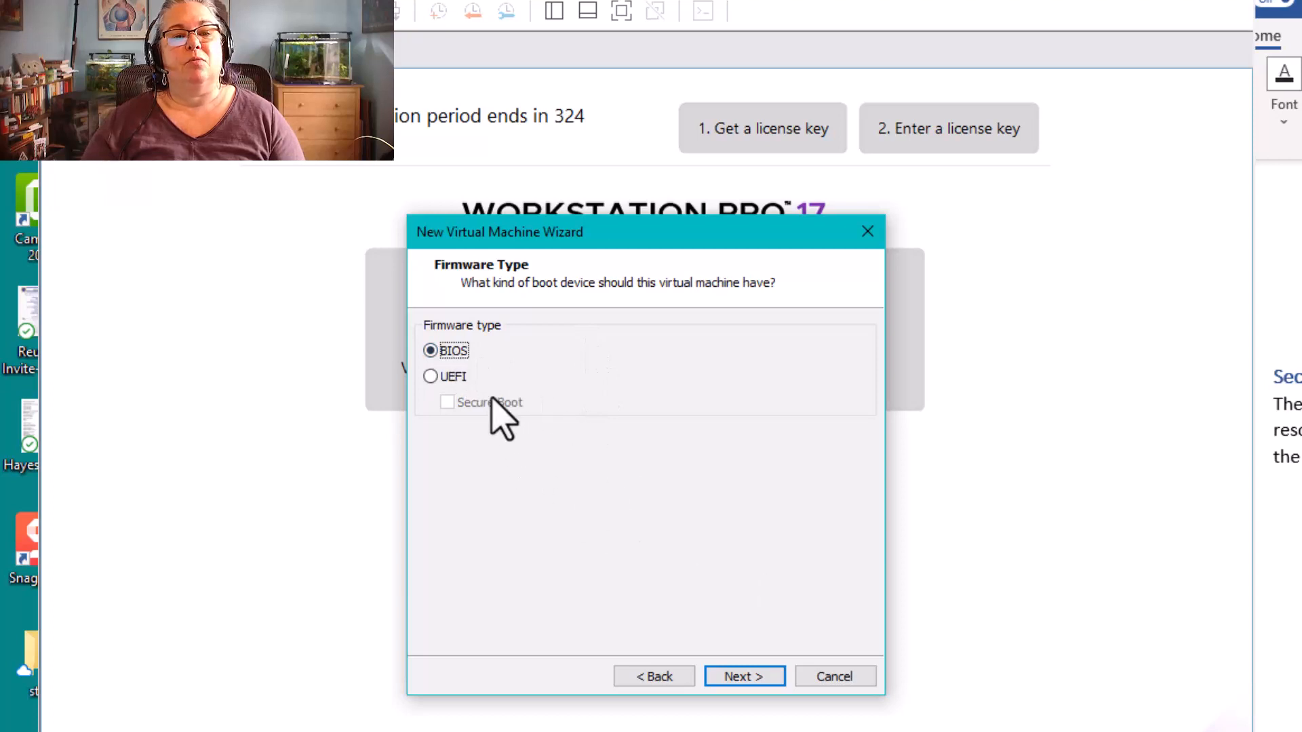
pyautogui.click(750, 676)
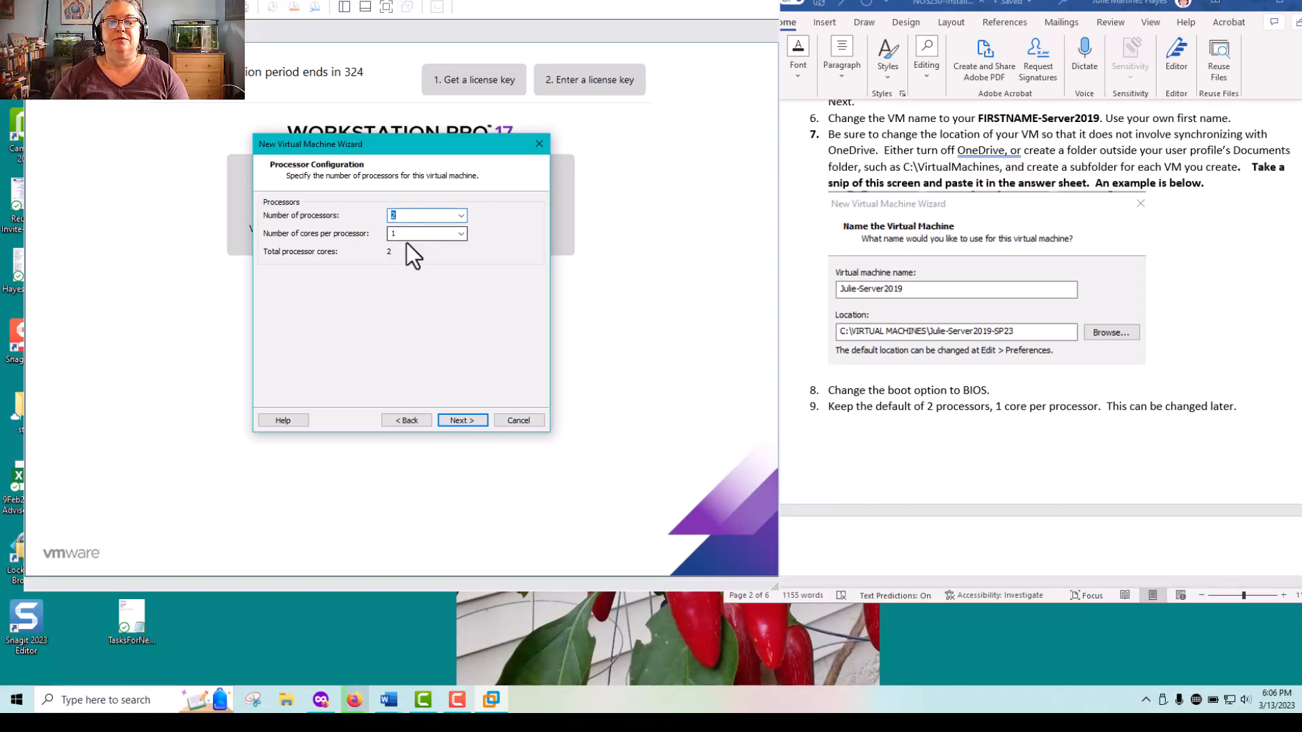
# Keep 2 processors with 1 core each, and set the virtual machine's memory to 4096 MB
pyautogui.click(461, 423)
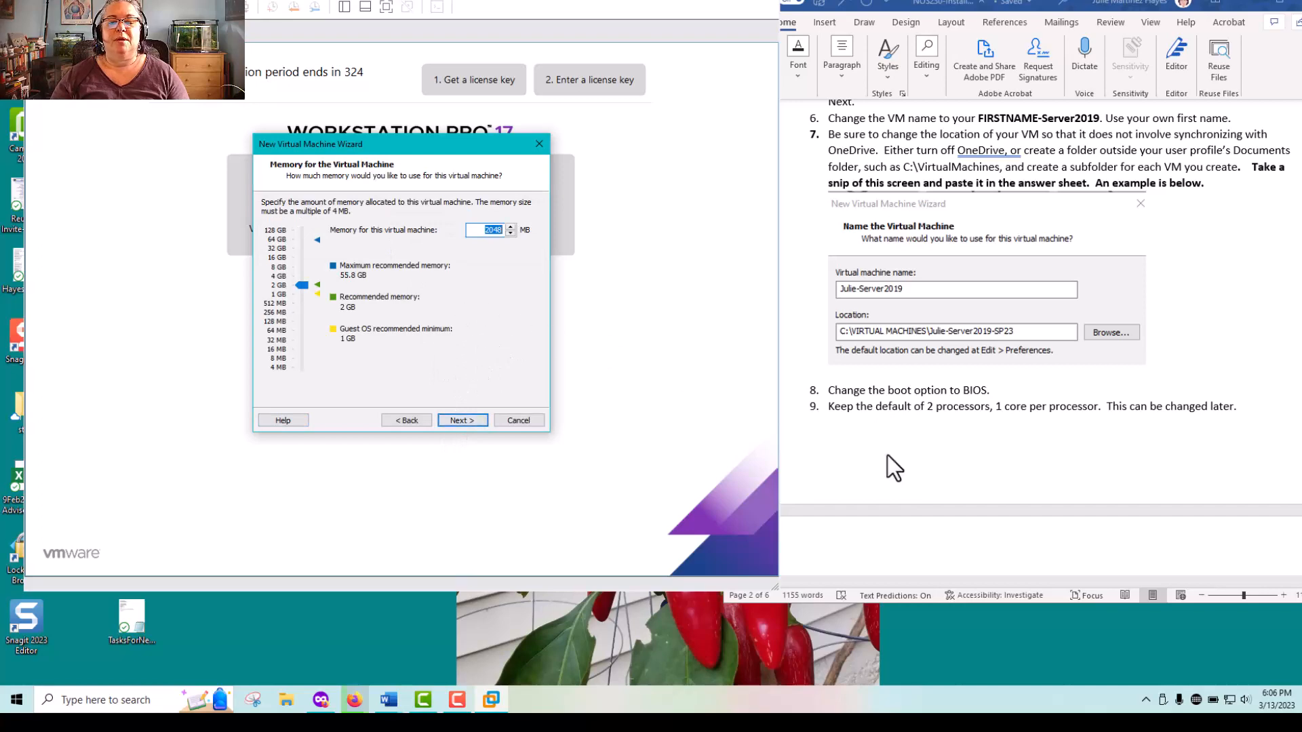
pyautogui.scroll(-10, 888, 455)
pyautogui.scroll(-1, 887, 456)
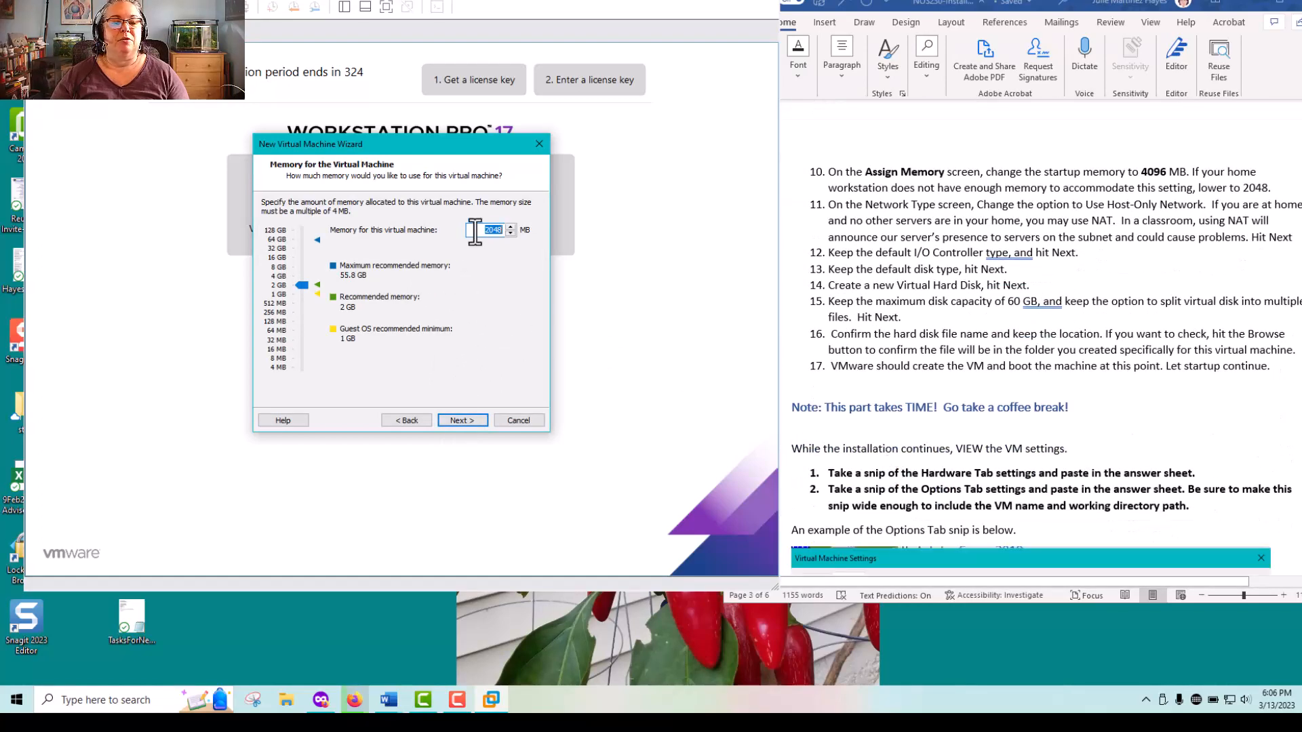
pyautogui.write('4096')
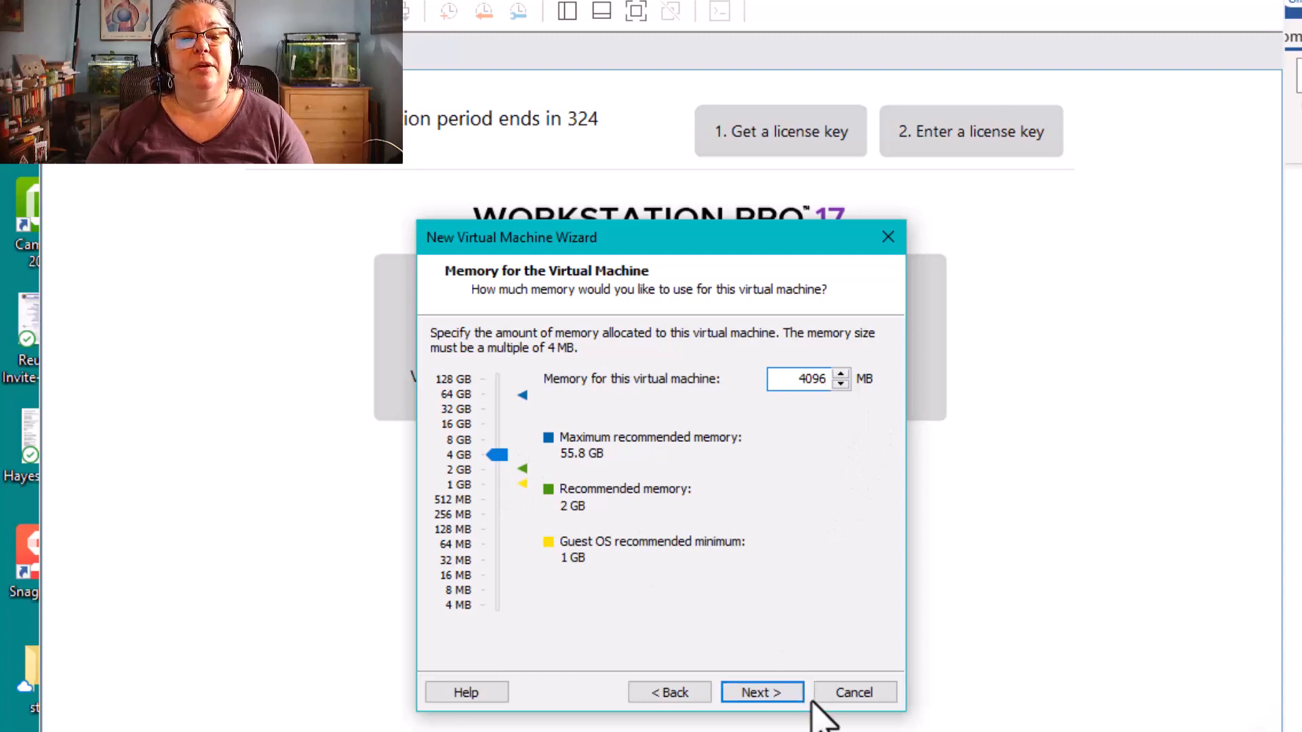
pyautogui.click(787, 693)
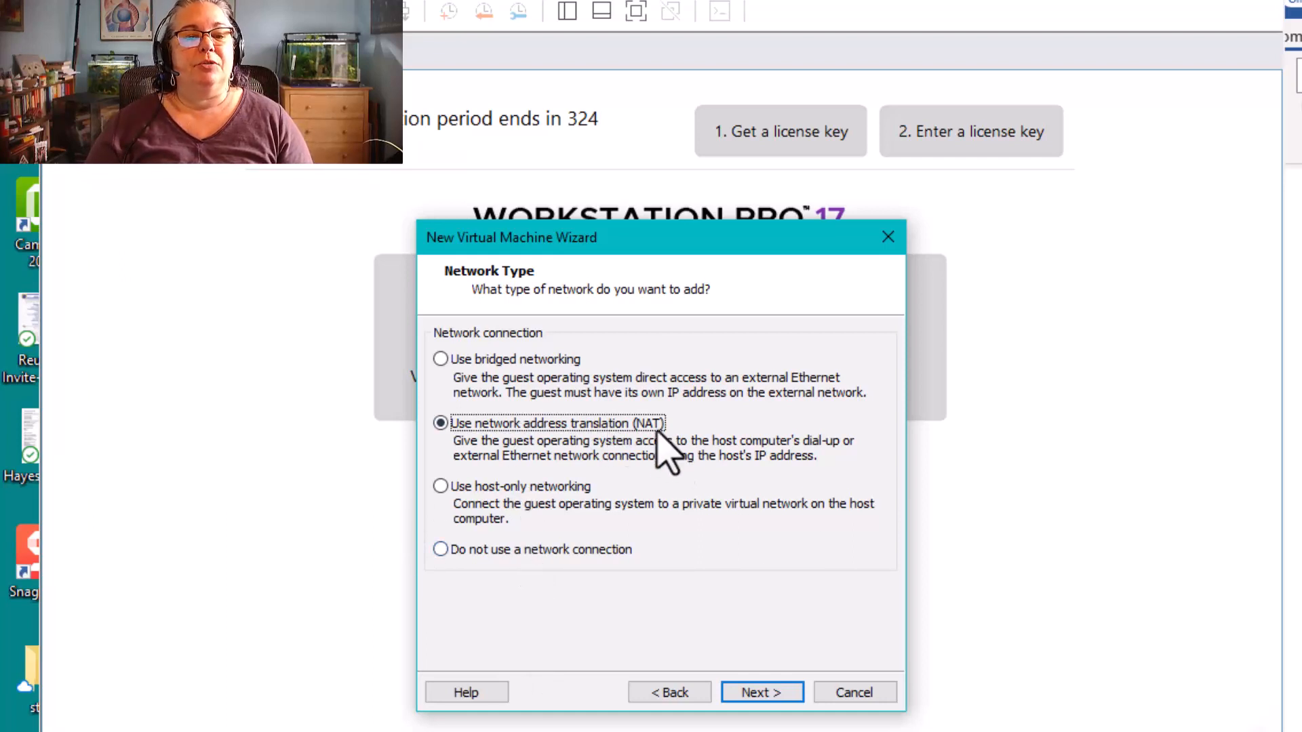
# Accept NAT networking, the LSI Logic SAS controller and the NVMe virtual disk type
pyautogui.click(779, 697)
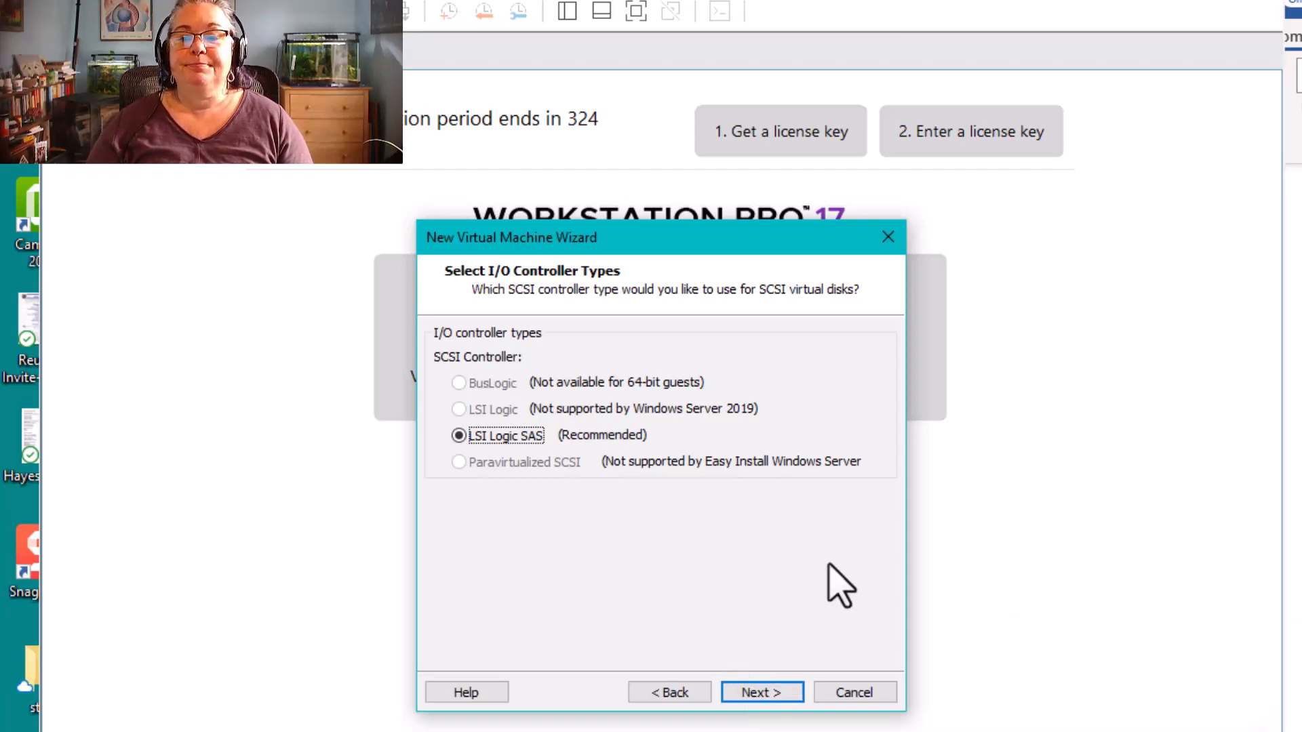
pyautogui.click(756, 690)
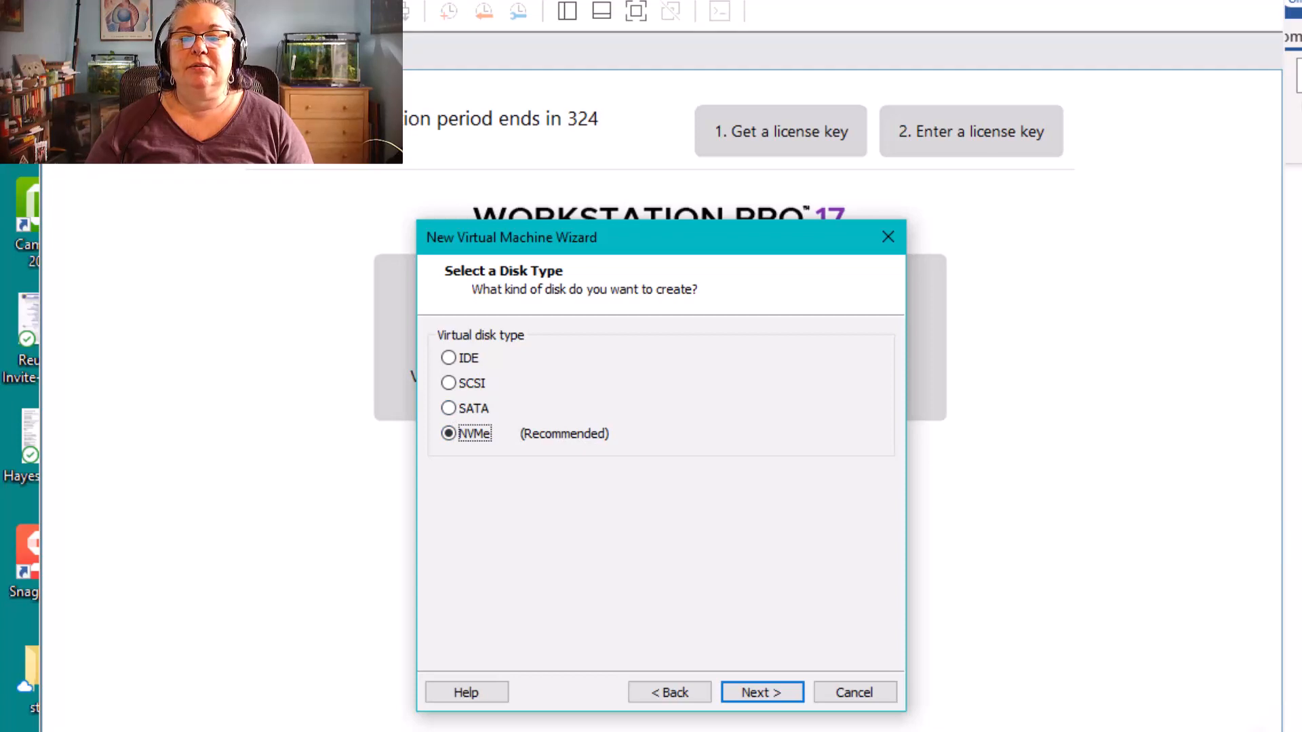
pyautogui.click(770, 688)
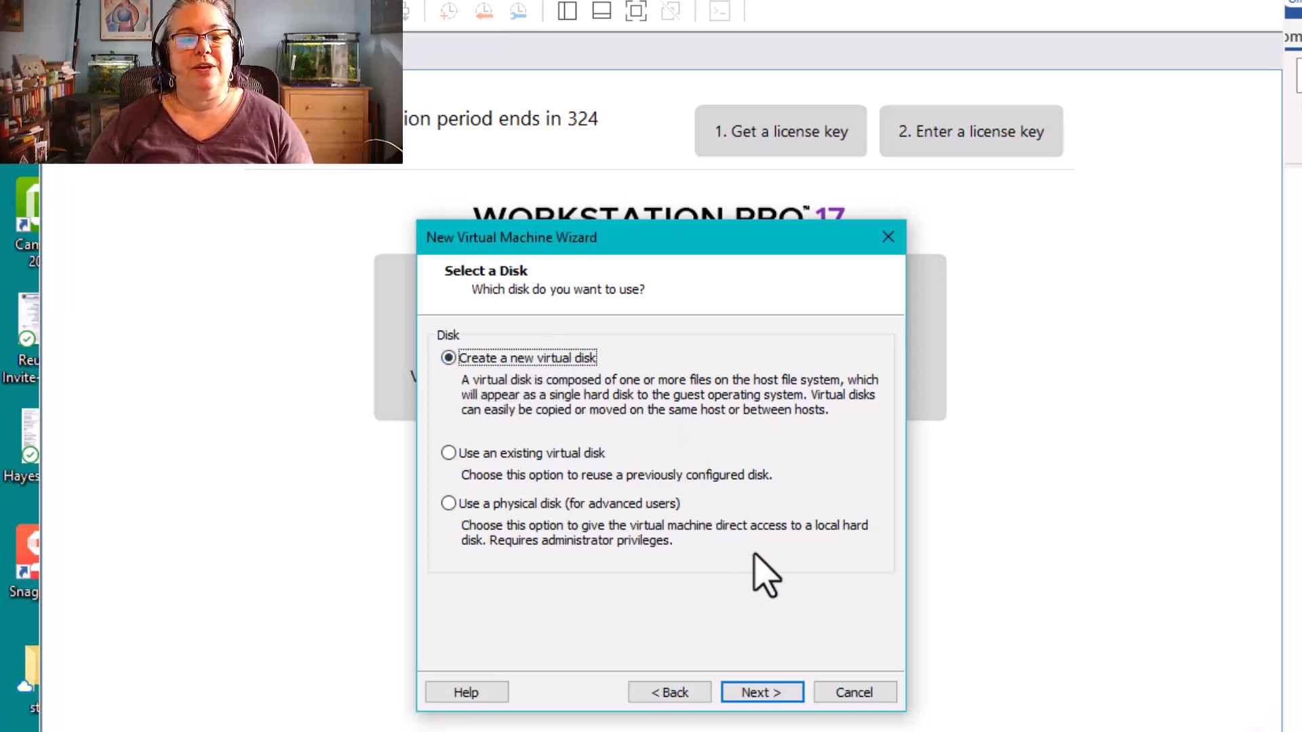
# Configure a new 60 GB virtual disk split into multiple files, keeping the default disk file name
pyautogui.click(755, 692)
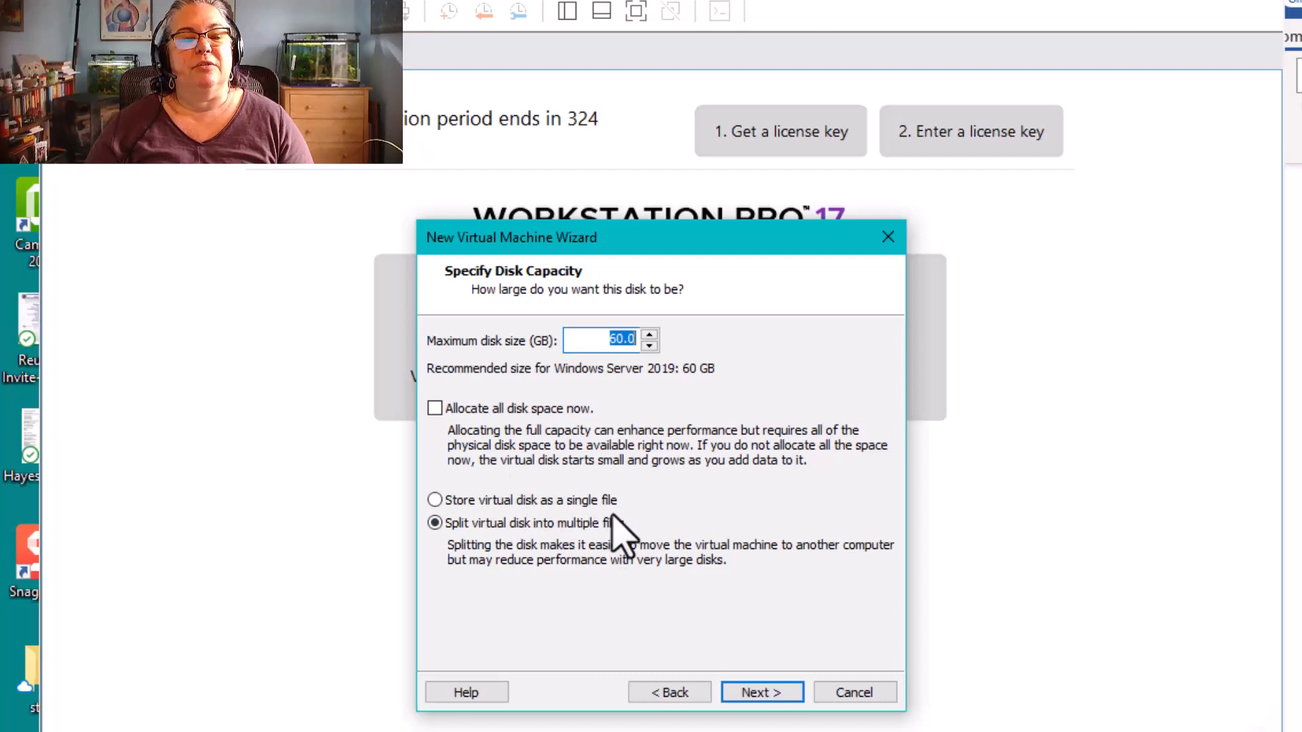
pyautogui.click(778, 692)
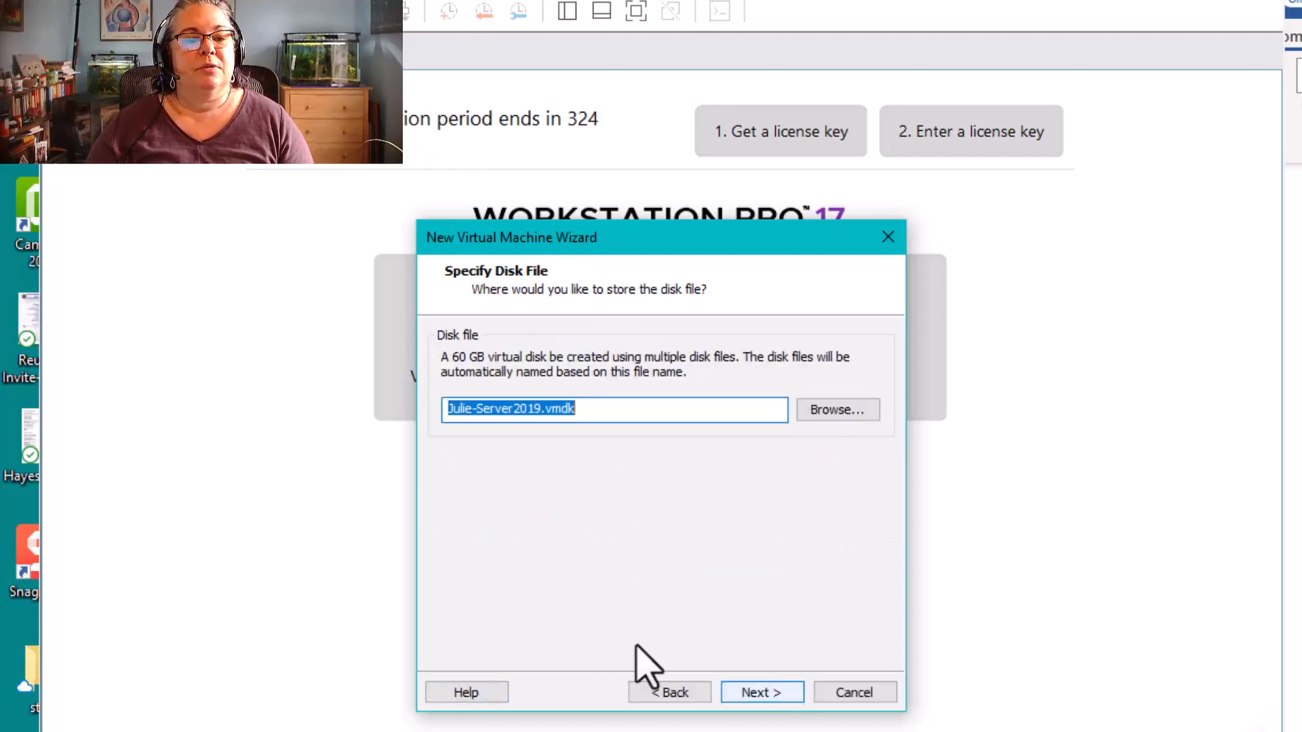
pyautogui.click(645, 409)
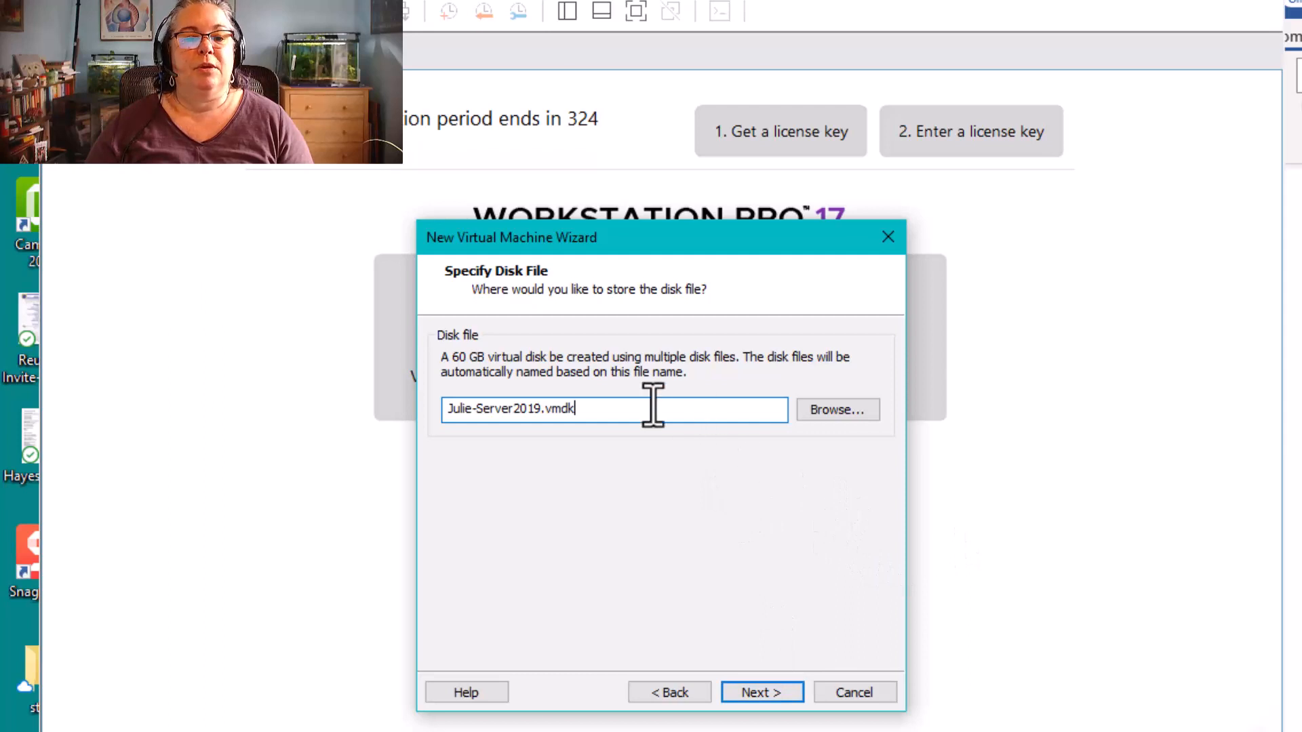
pyautogui.click(773, 694)
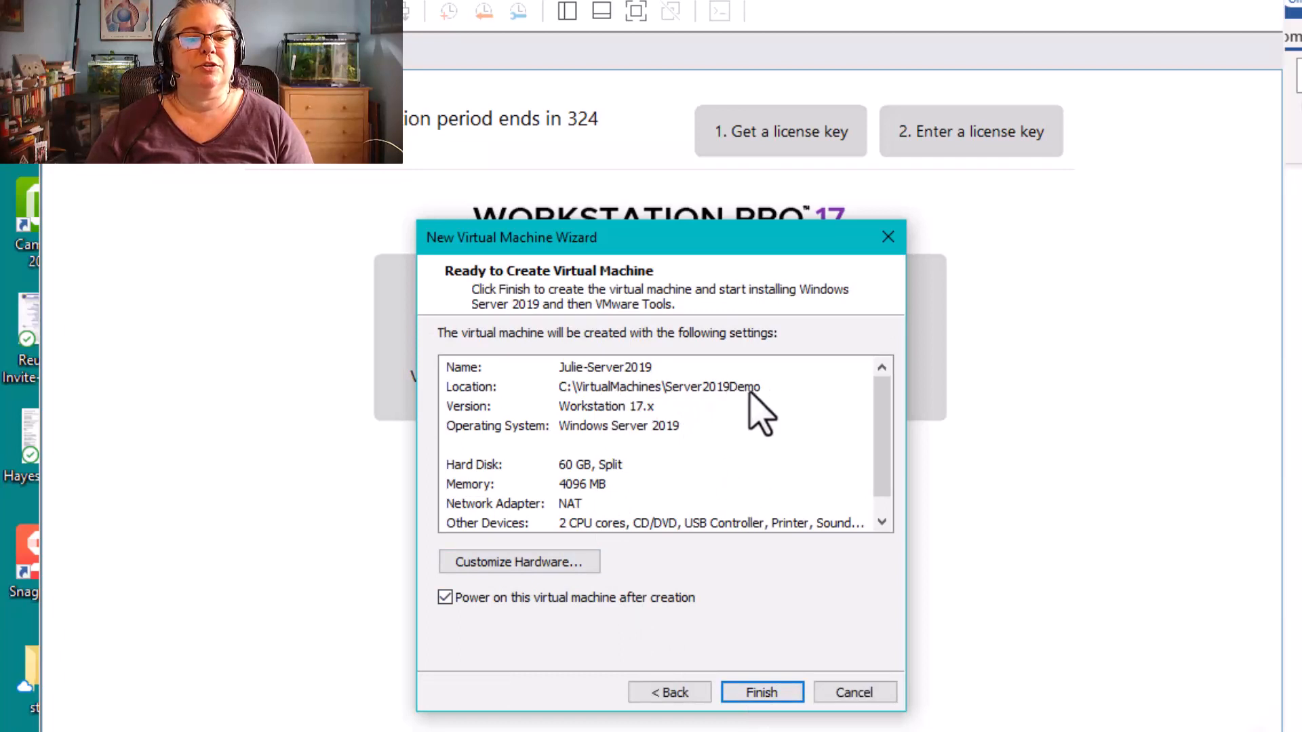
# Review the settings summary and create the virtual machine with power-on after creation enabled
pyautogui.scroll(-1, 722, 493)
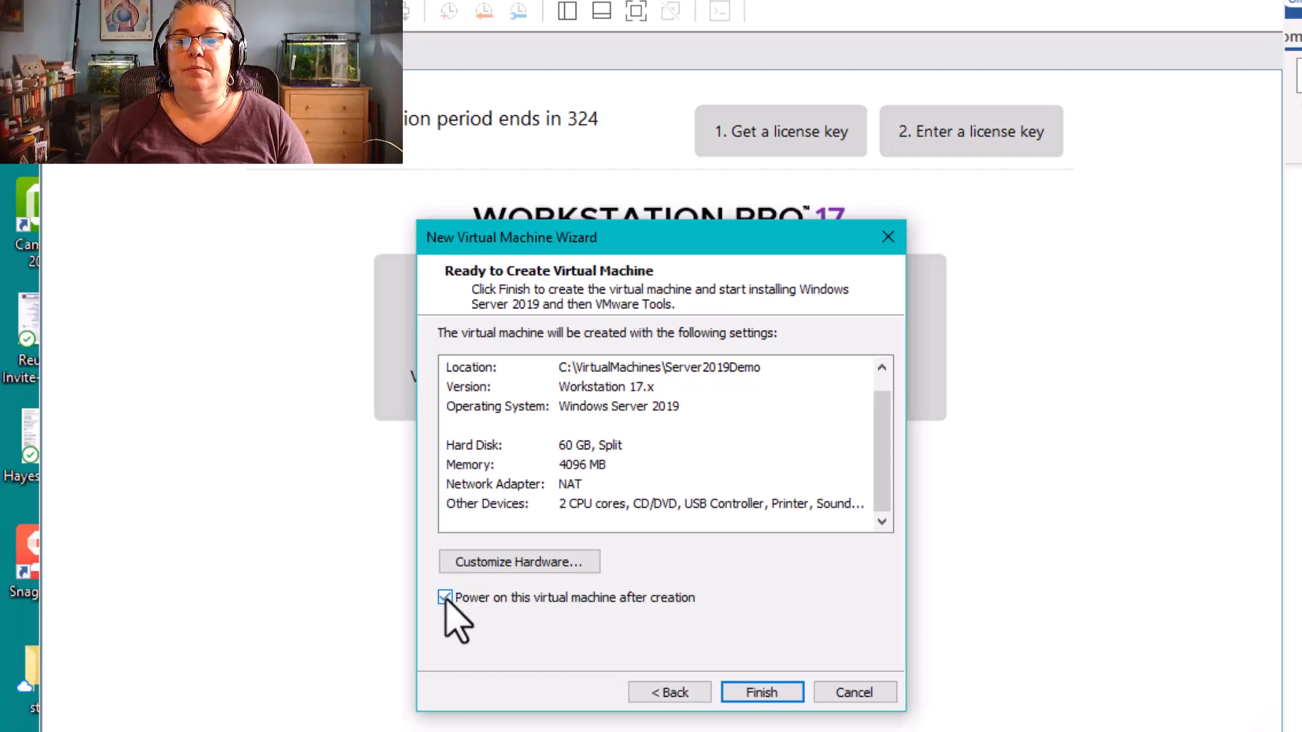
pyautogui.click(780, 697)
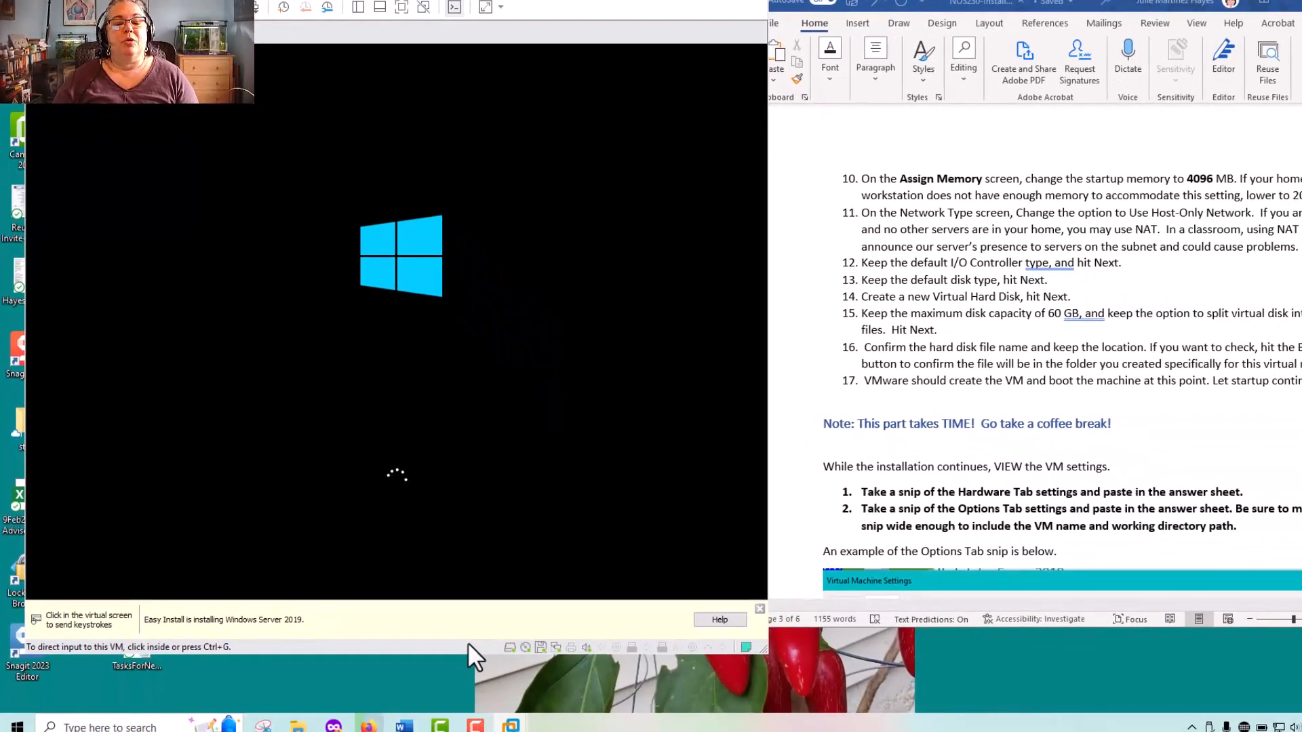
# Direct input into the virtual machine's console during the Windows installation and release the cursor back to the host
pyautogui.click(588, 492)
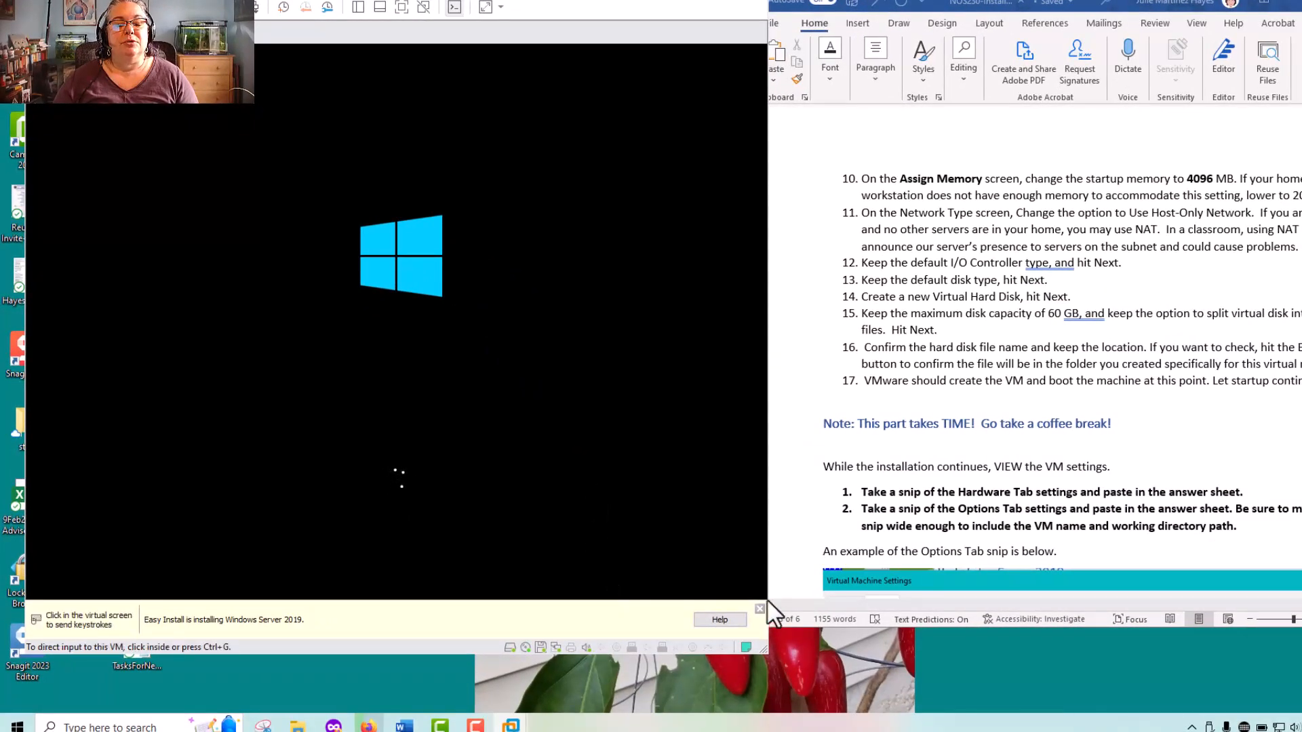
pyautogui.hotkey('ctrl', 'alt')
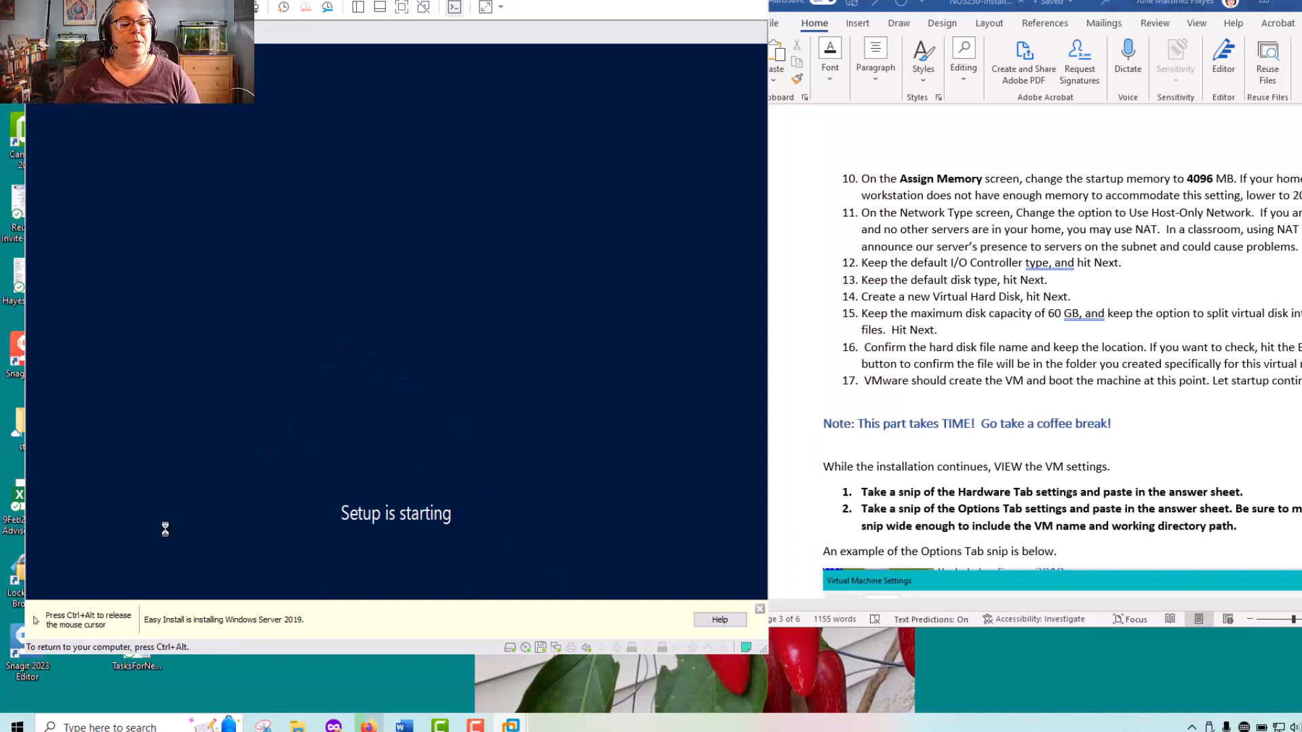
pyautogui.click(99, 595)
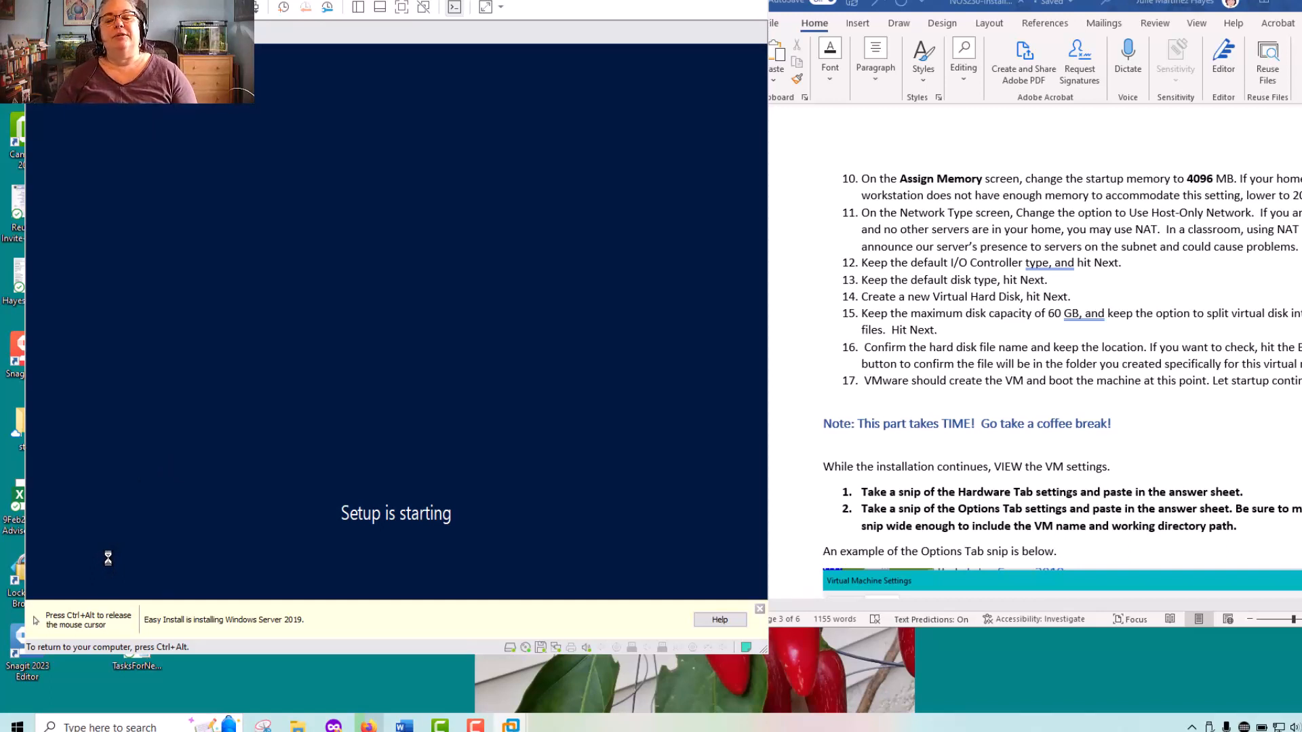
pyautogui.hotkey('ctrl', 'alt')
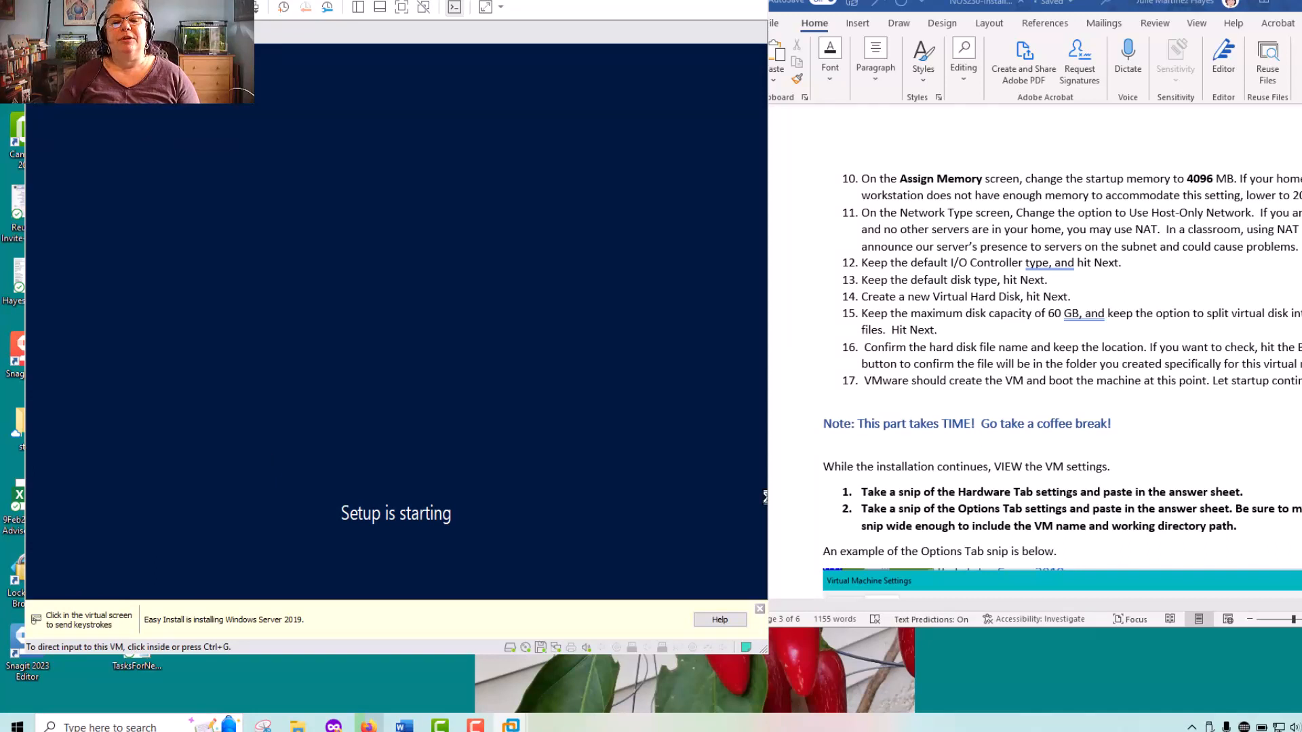
pyautogui.click(689, 334)
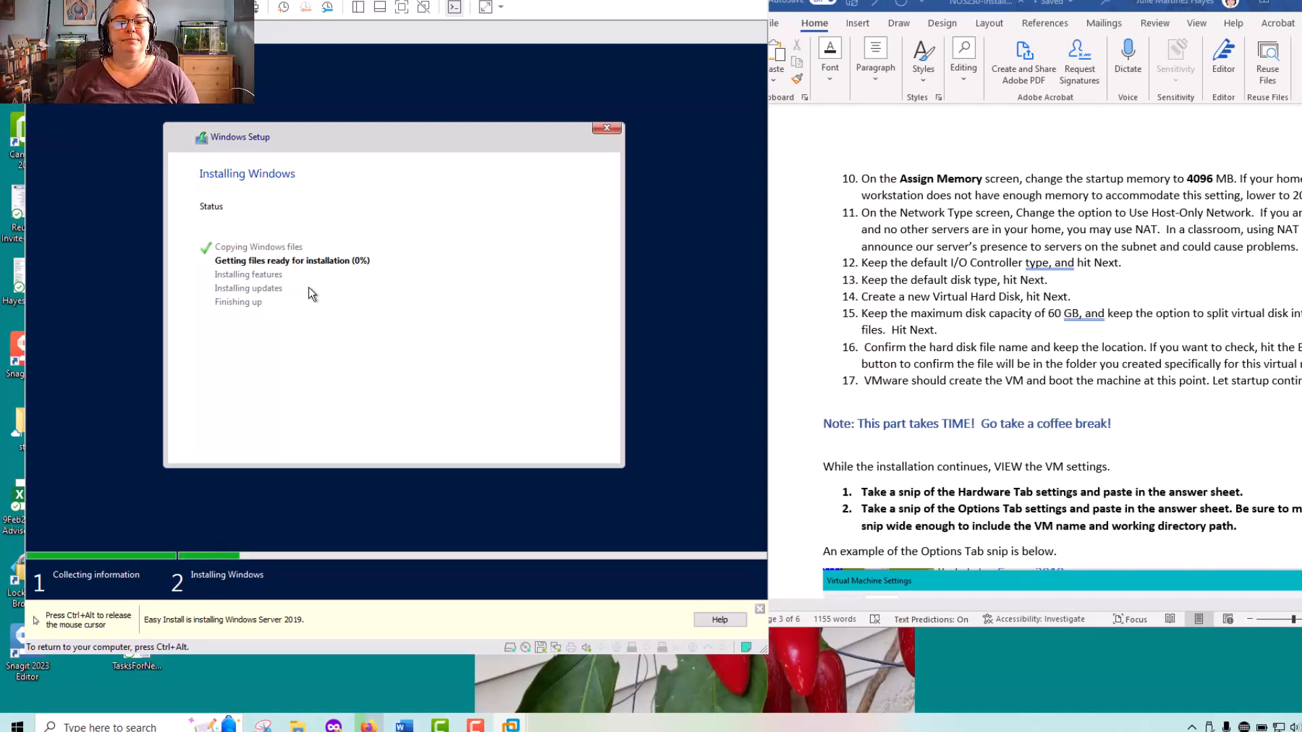
pyautogui.hotkey('ctrl', 'alt')
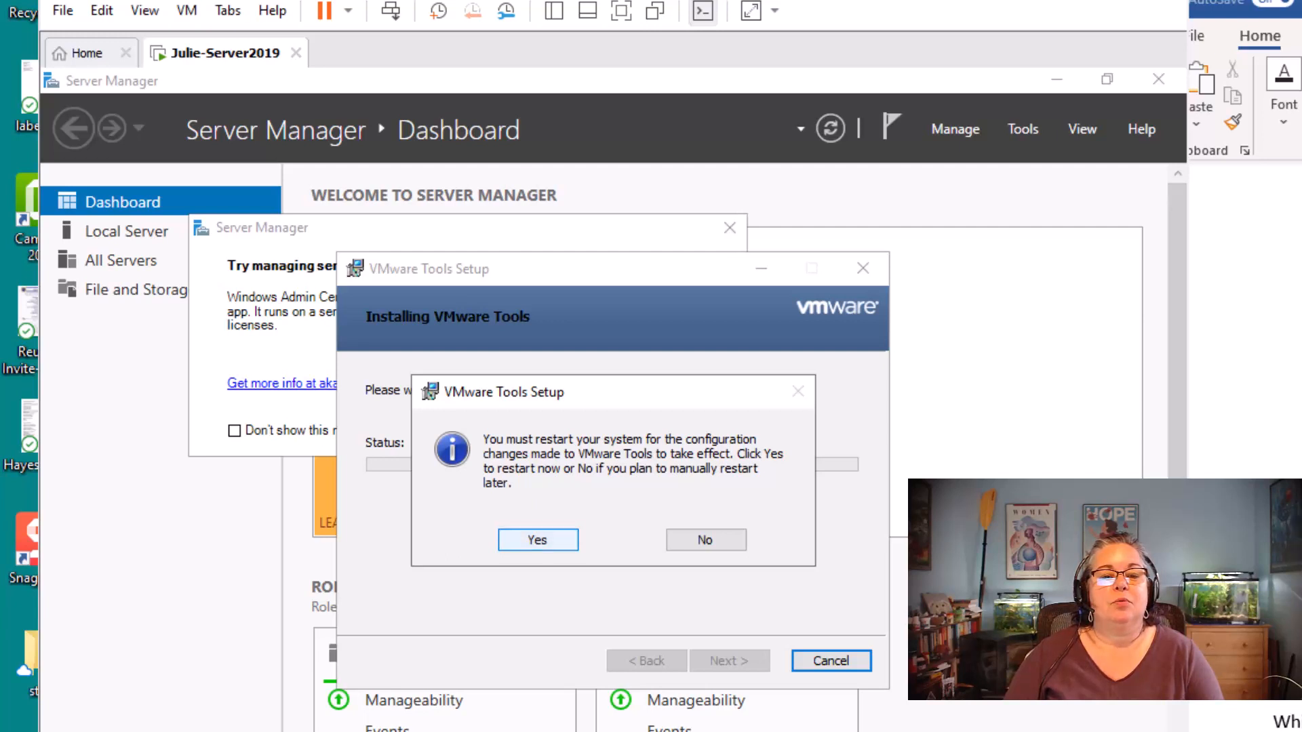
# Restart the guest system to apply the VMware Tools configuration changes
pyautogui.click(538, 540)
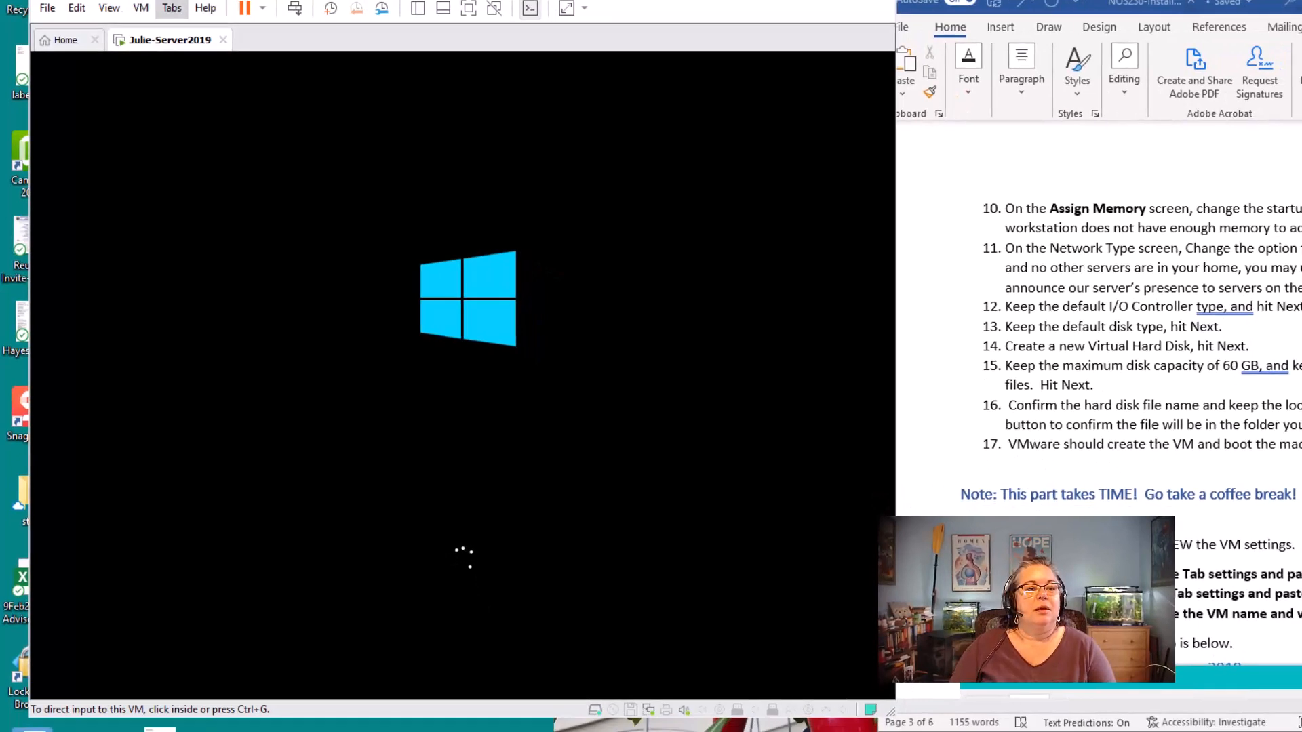
# Show the virtual machine library and open the settings of the running Server 2019 virtual machine
pyautogui.click(109, 7)
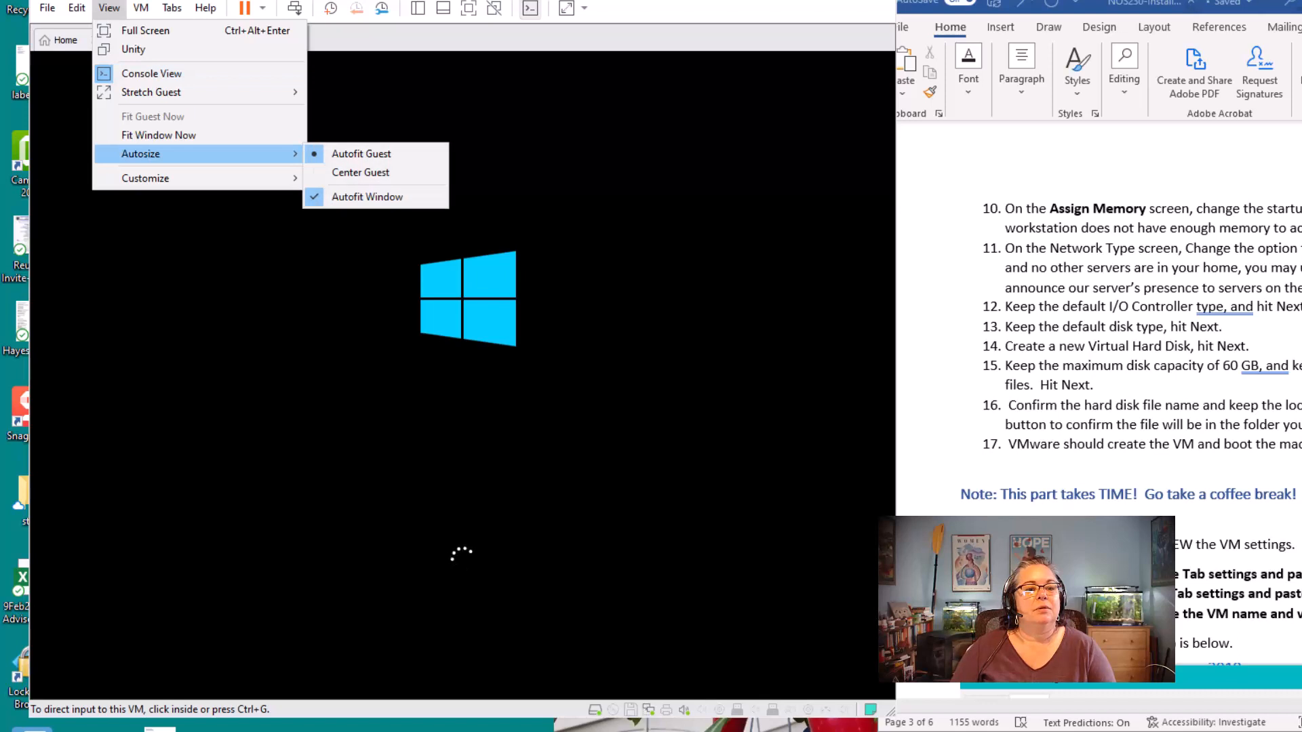
pyautogui.moveTo(146, 178)
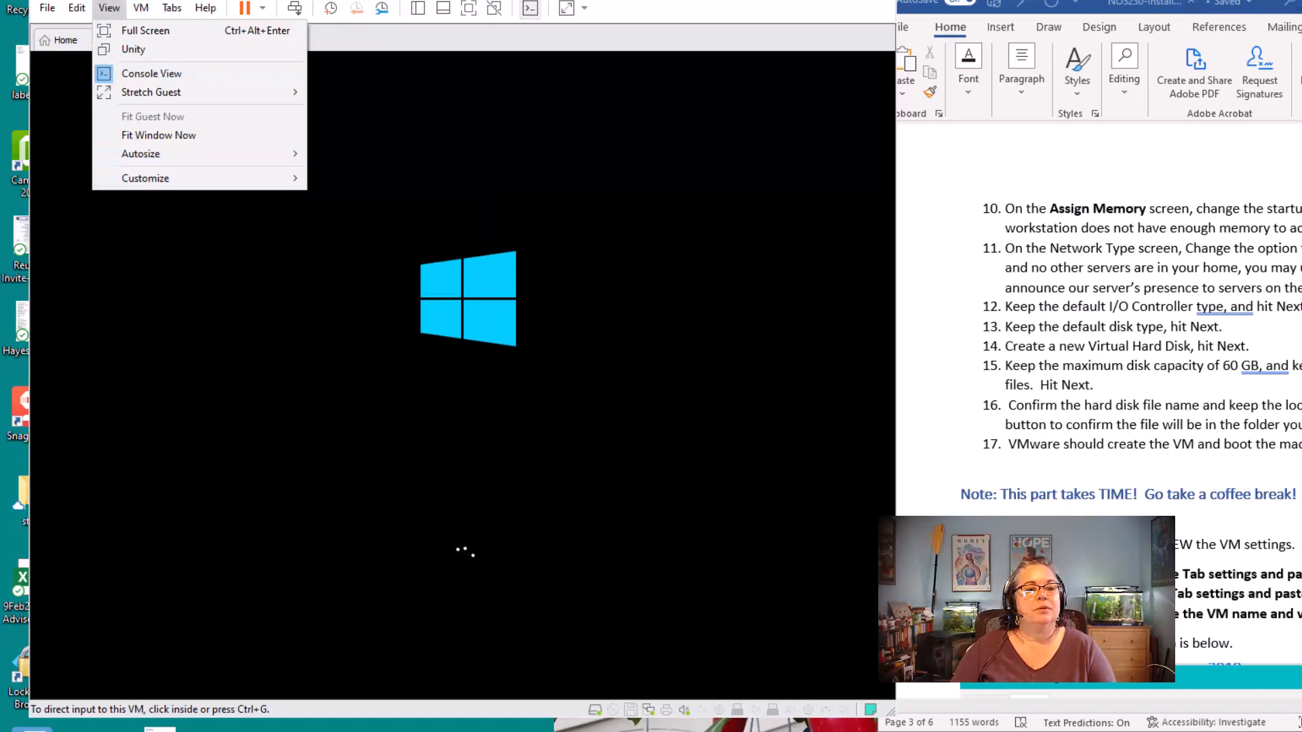
pyautogui.click(346, 178)
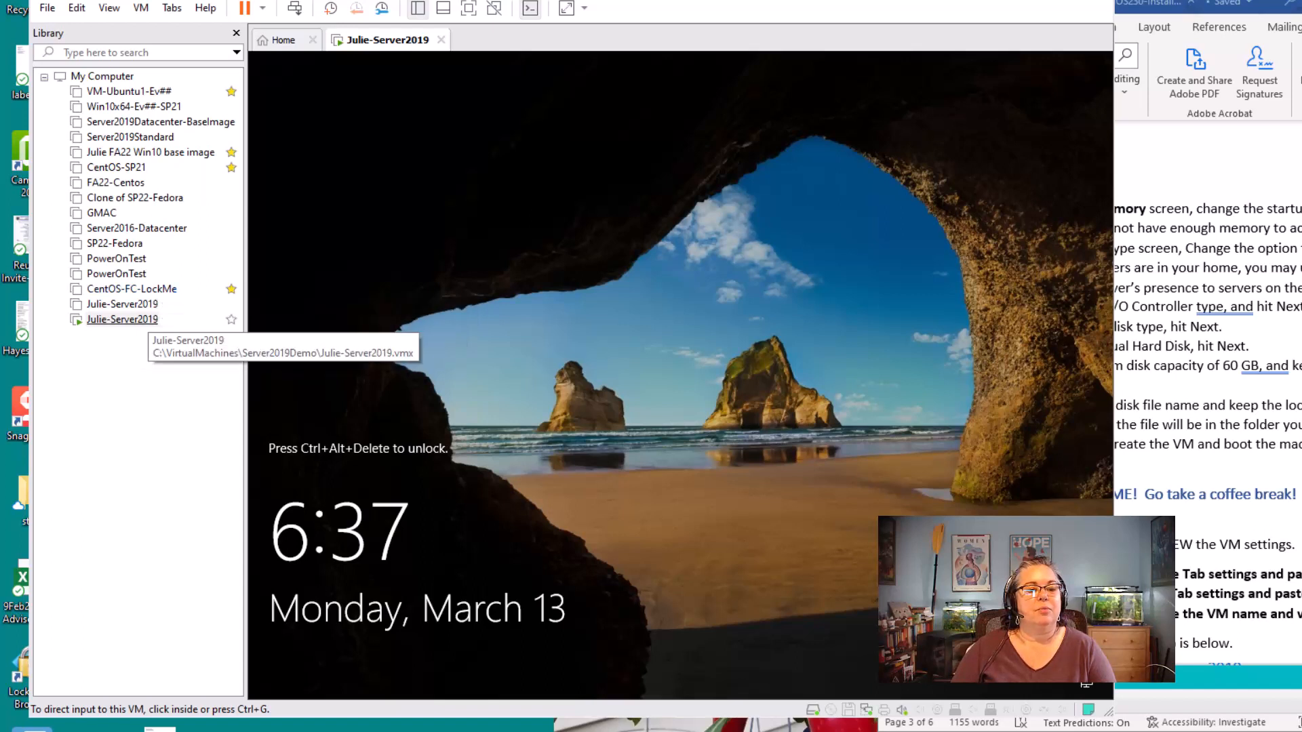
pyautogui.rightClick(144, 320)
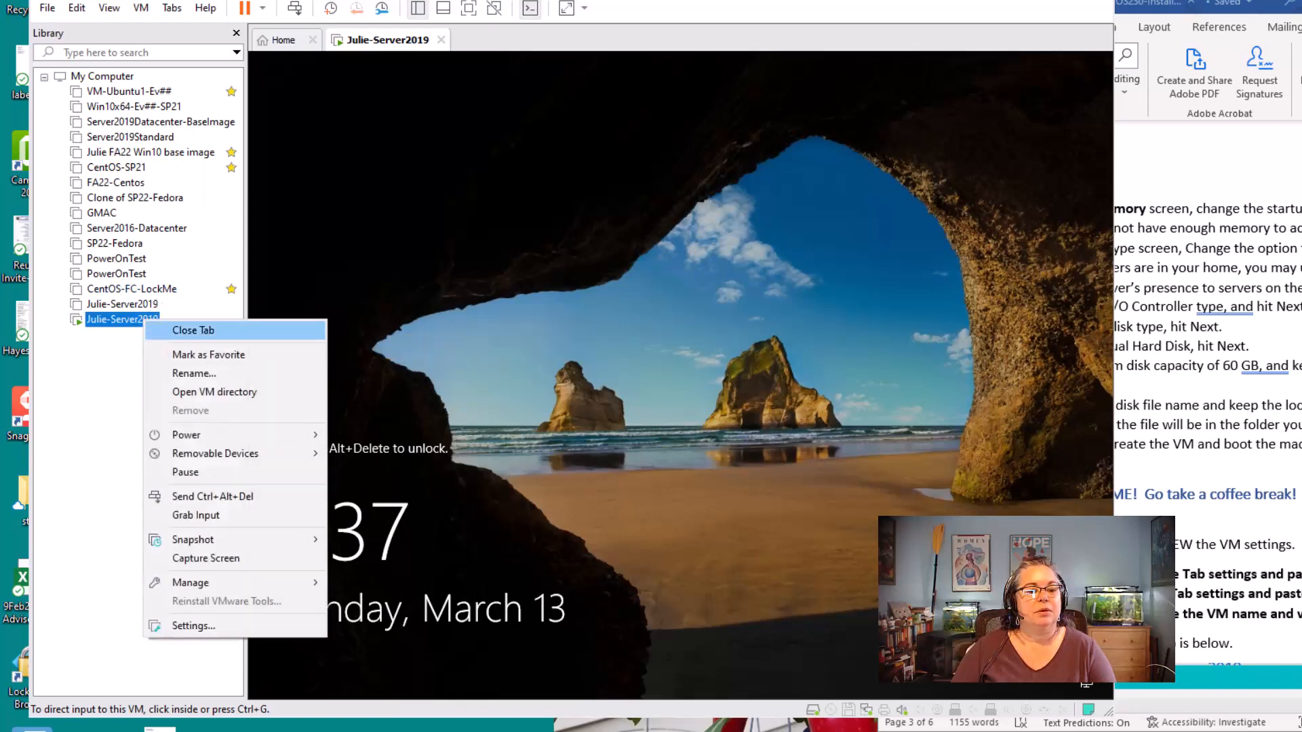
pyautogui.click(193, 625)
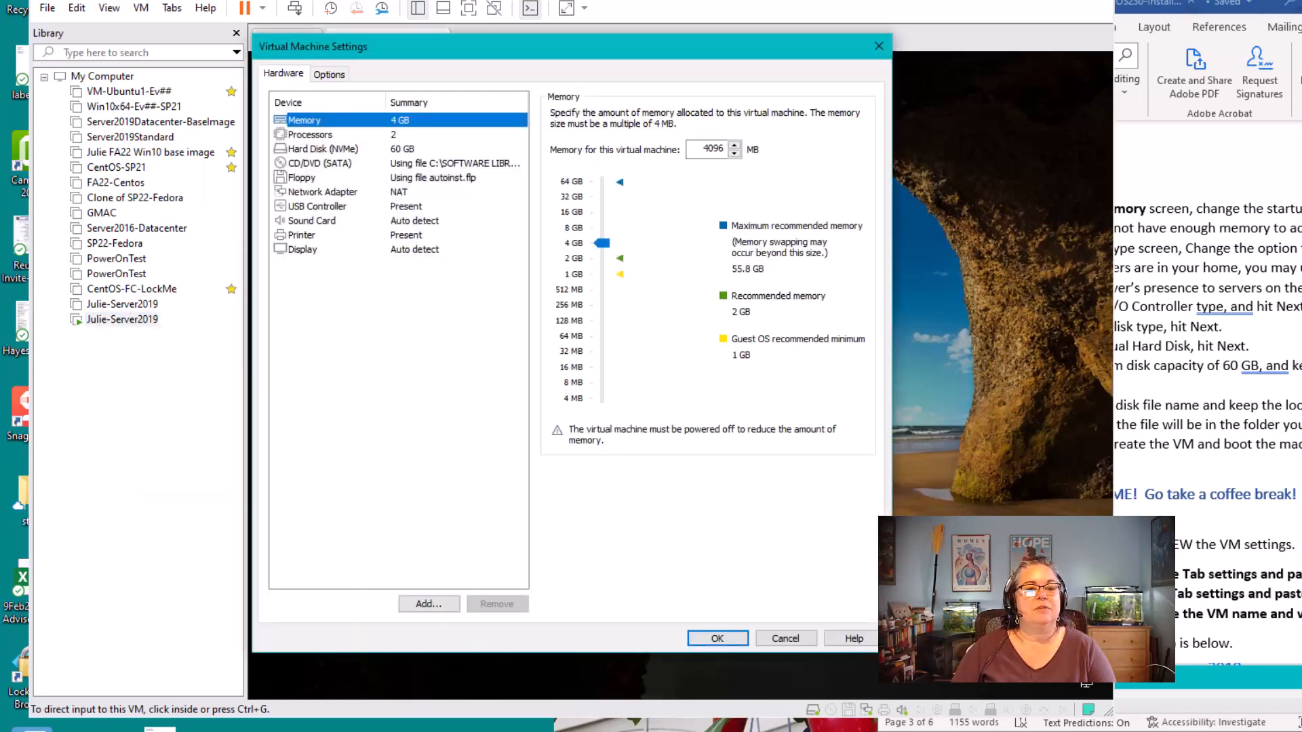
pyautogui.moveTo(475, 46)
pyautogui.mouseDown()
pyautogui.moveTo(475, 167)
pyautogui.moveTo(271, 206)
pyautogui.moveTo(237, 169)
pyautogui.moveTo(479, 116)
pyautogui.moveTo(499, 47)
pyautogui.moveTo(472, 68)
pyautogui.mouseUp()
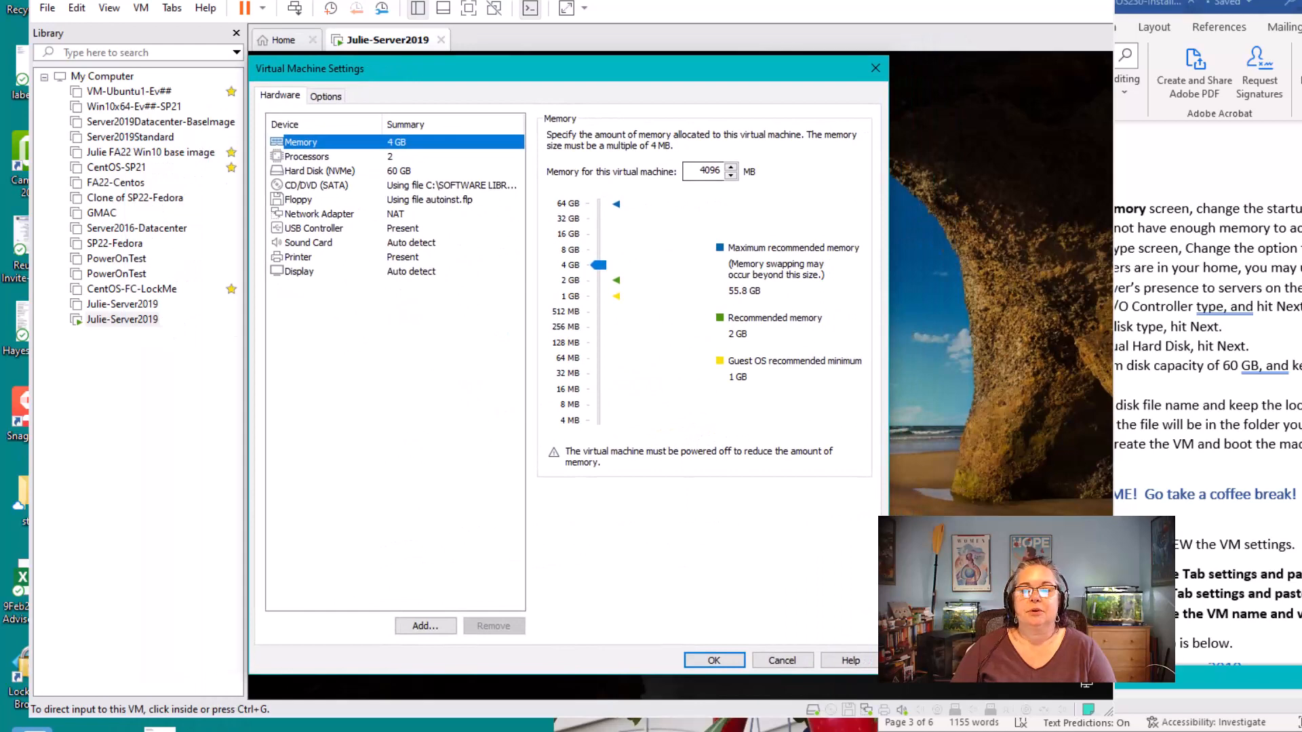
# Check the Word lab instructions for the required settings snips, and inspect the virtual machine's CD/DVD (SATA) settings
pyautogui.click(1204, 175)
pyautogui.scroll(-4, 1125, 406)
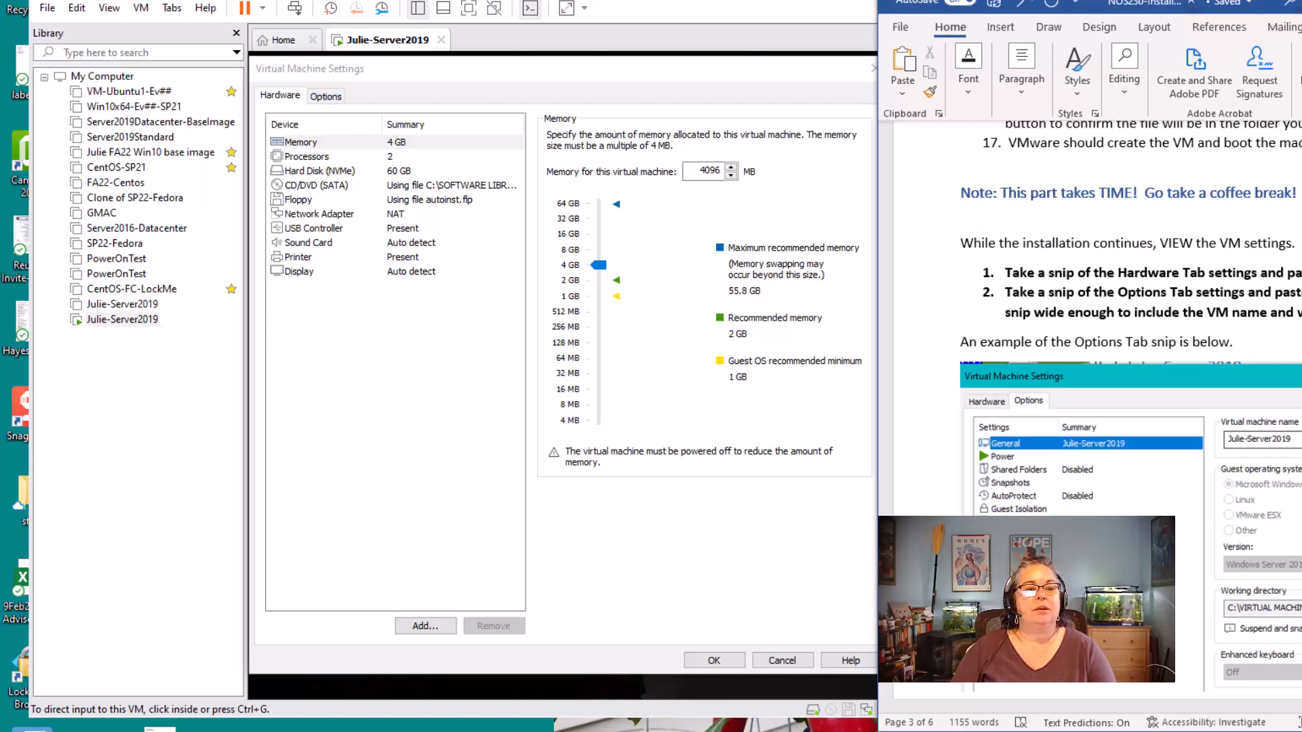
pyautogui.click(316, 185)
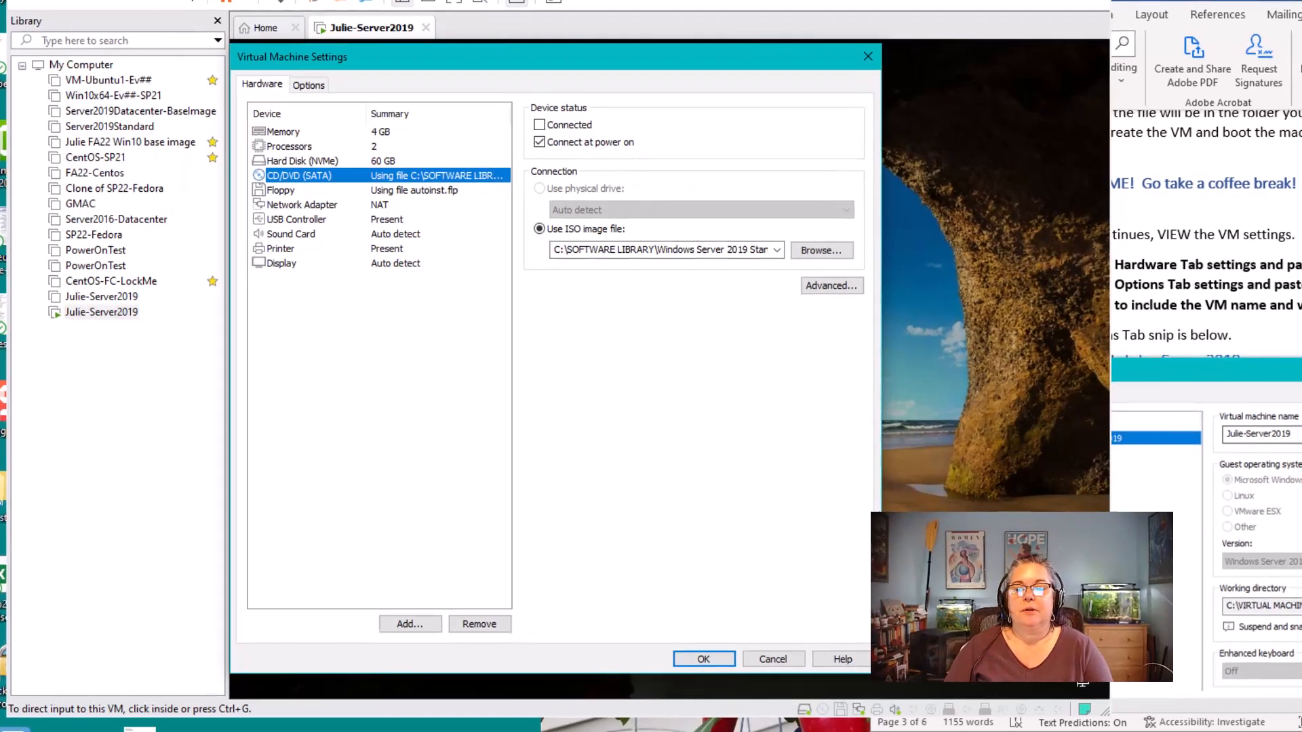
pyautogui.hotkey('alt', 'Tab')
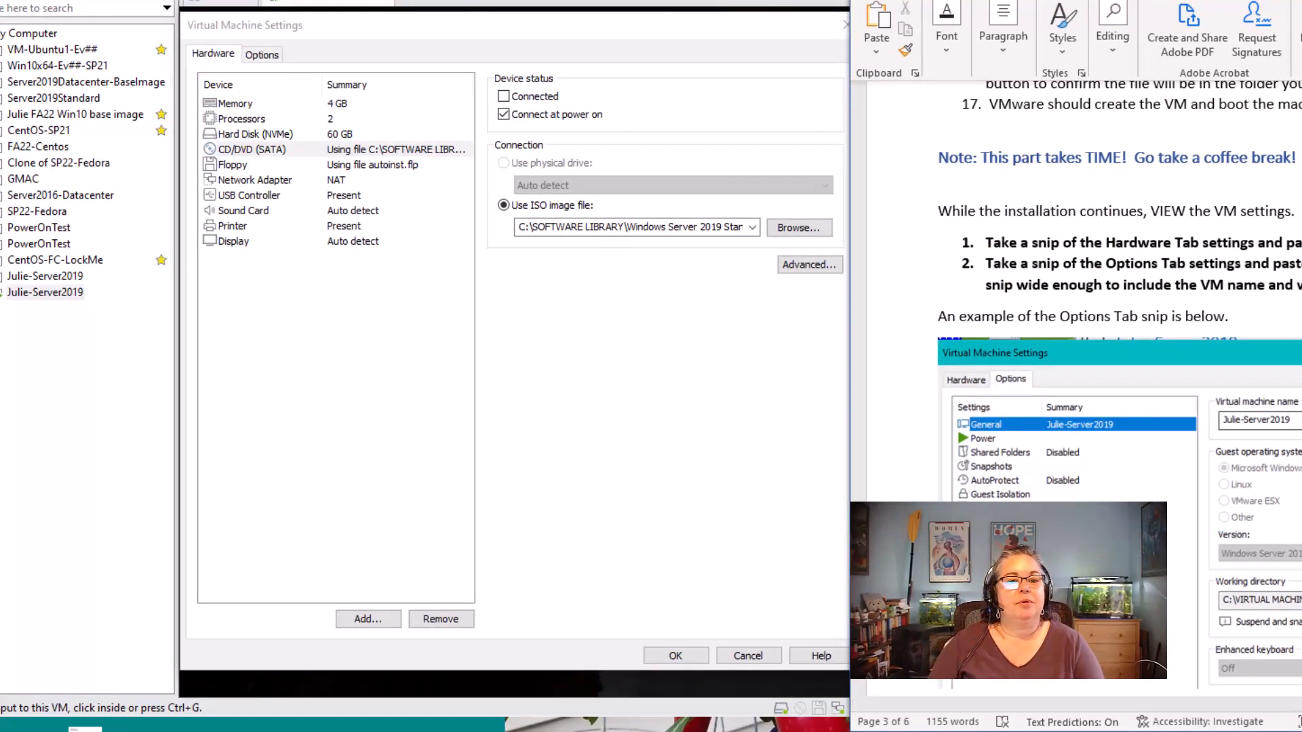
pyautogui.hotkey('alt', 'Tab')
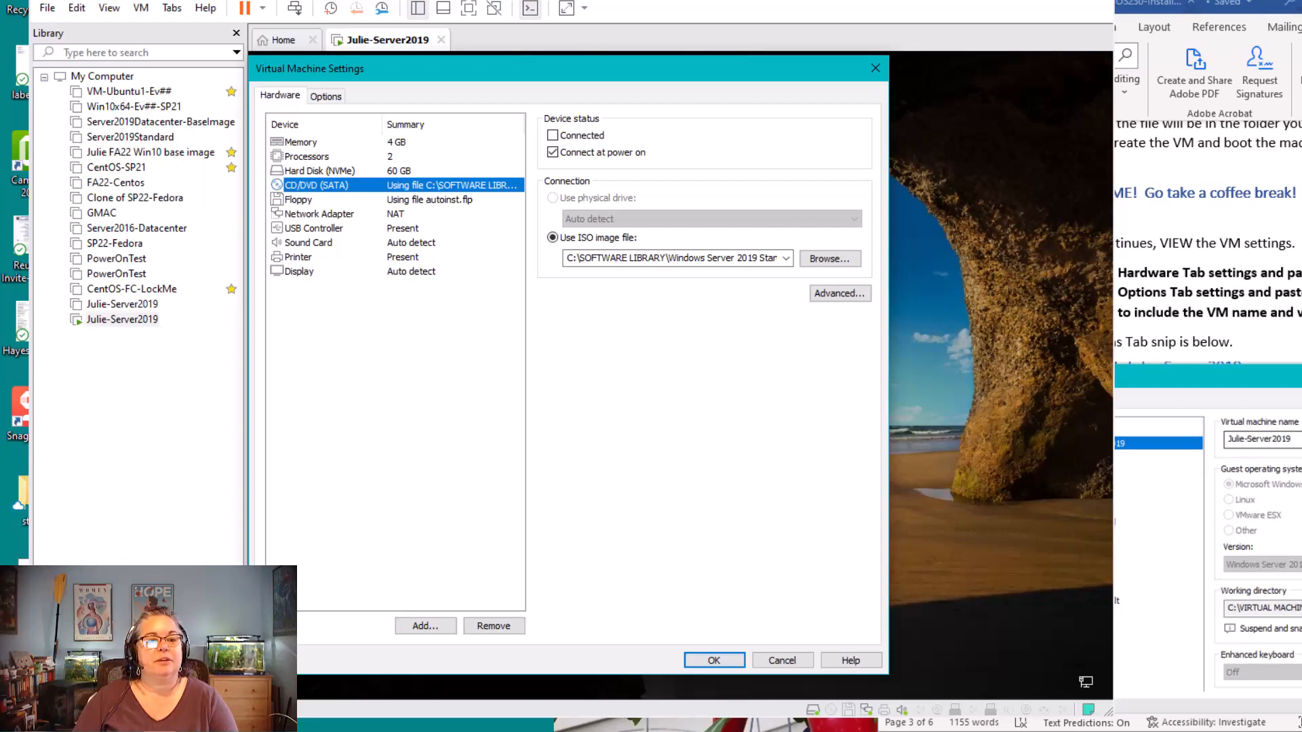
# Display the virtual machine's general options and compare them with the example snip in the Word instructions
pyautogui.click(326, 96)
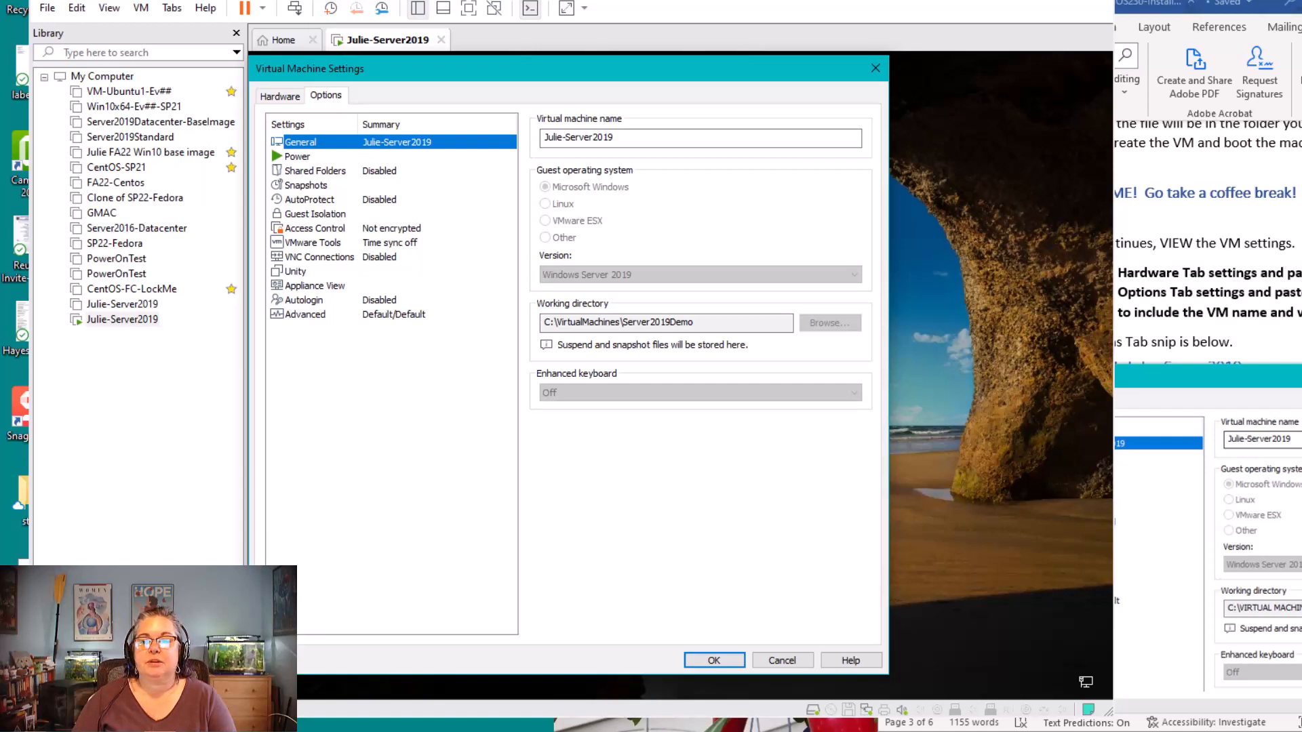
pyautogui.hotkey('alt', 'Tab')
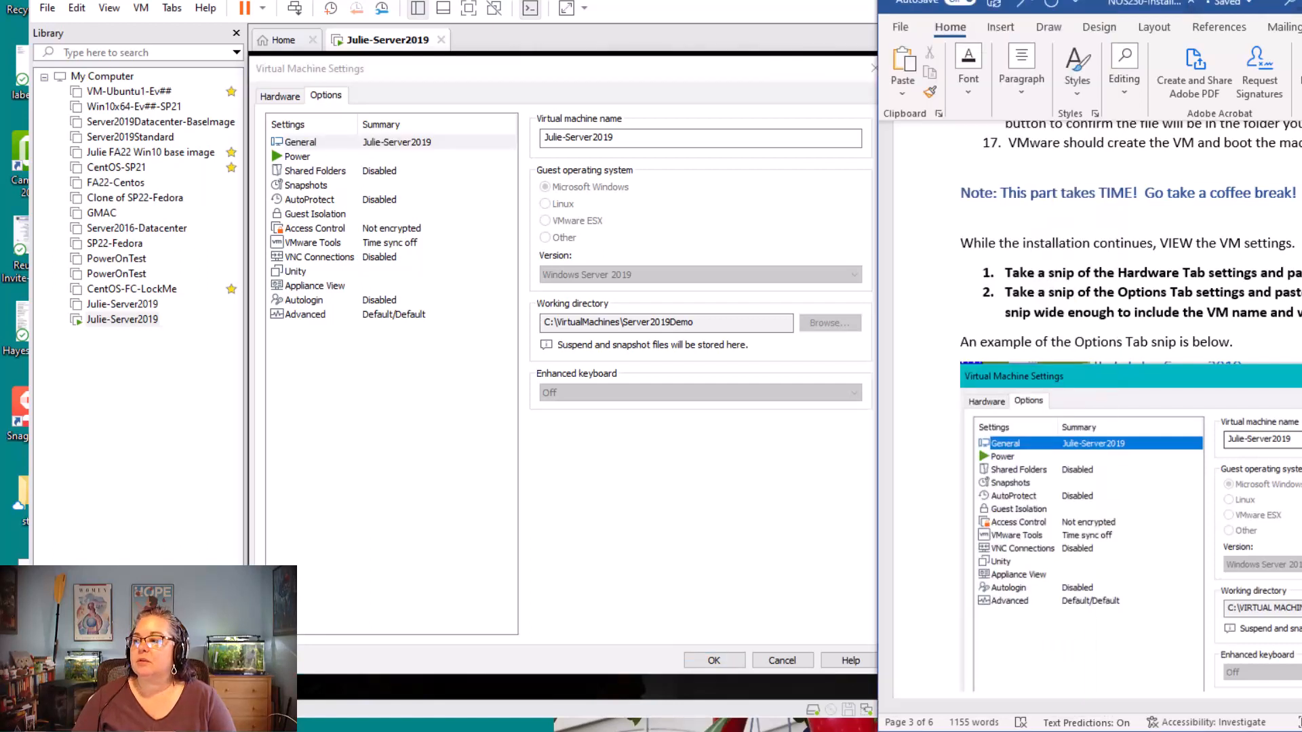
# Check the snip placeholders in the Word answer sheet for the Hardware, Options and Local Server snips, and move the sheet aside
pyautogui.moveTo(1301, 177); pyautogui.dragTo(1301, 46)
pyautogui.scroll(-5, 1184, 407)
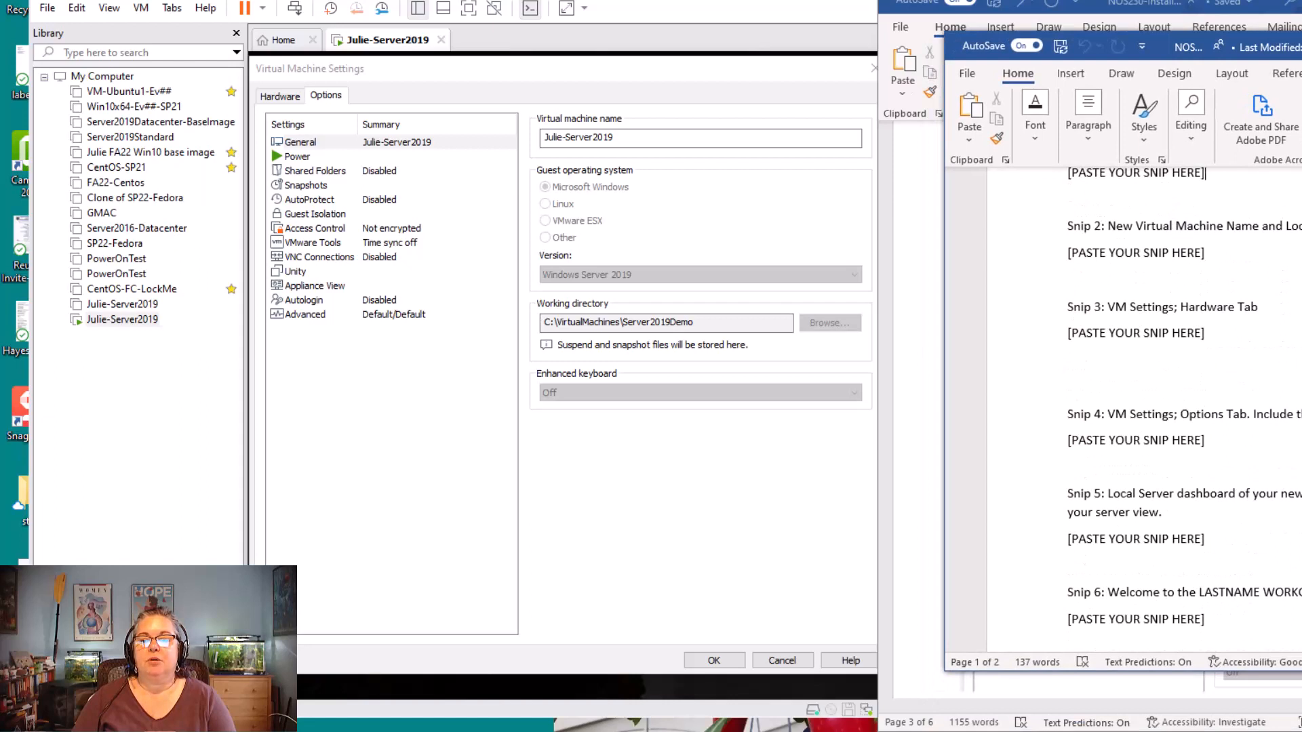
pyautogui.scroll(-2, 1184, 407)
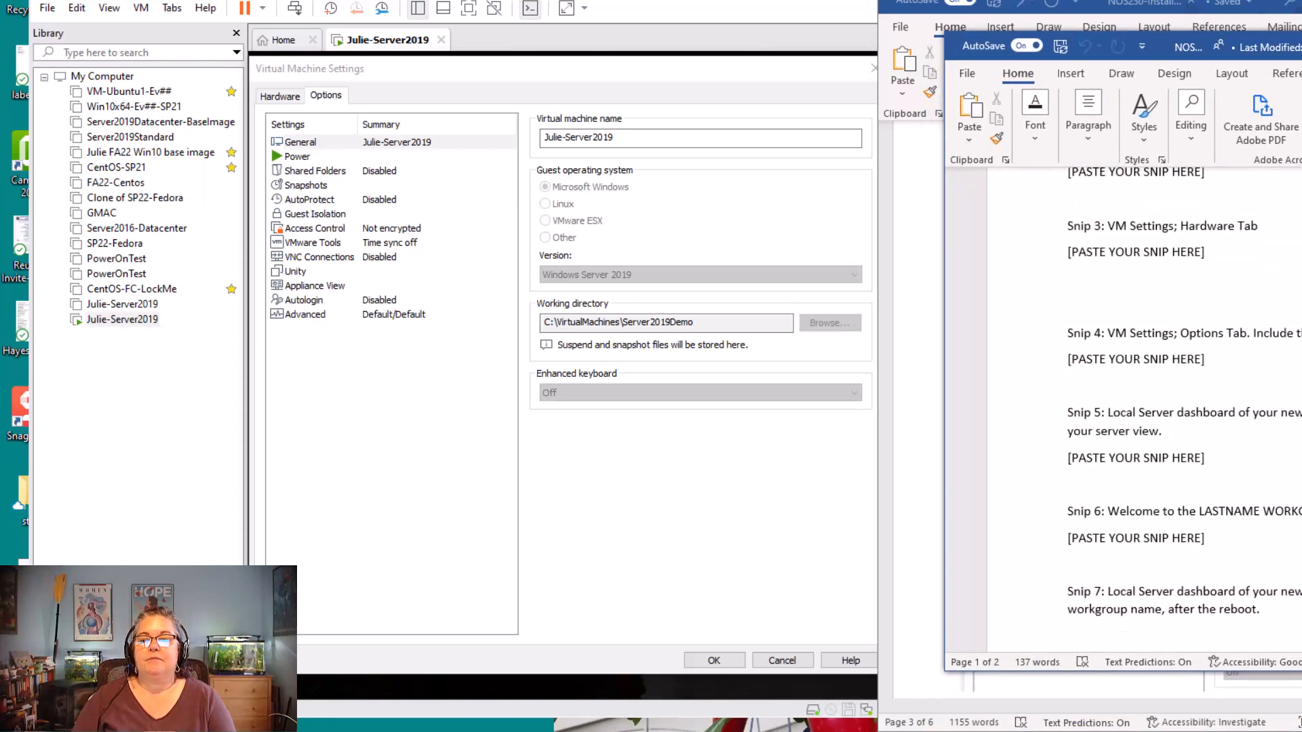
pyautogui.scroll(-1, 1183, 407)
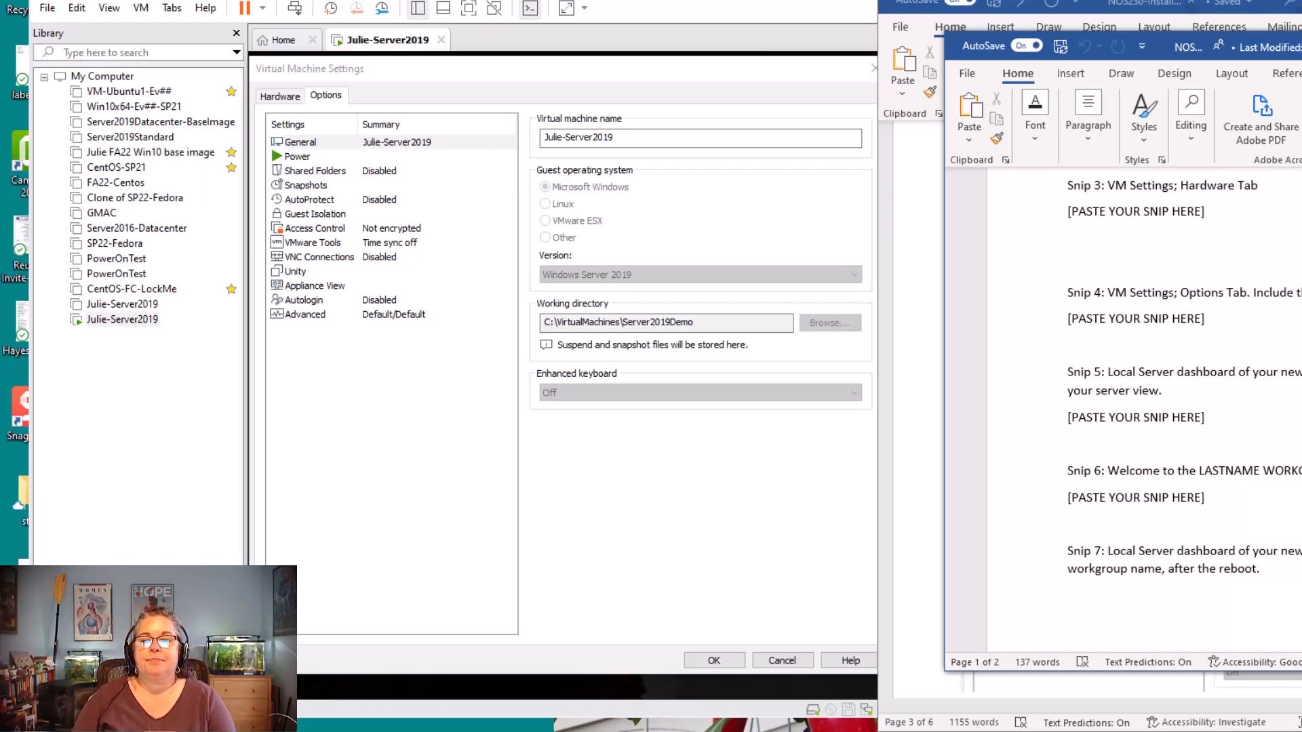
pyautogui.moveTo(1205, 46); pyautogui.dragTo(1301, 204)
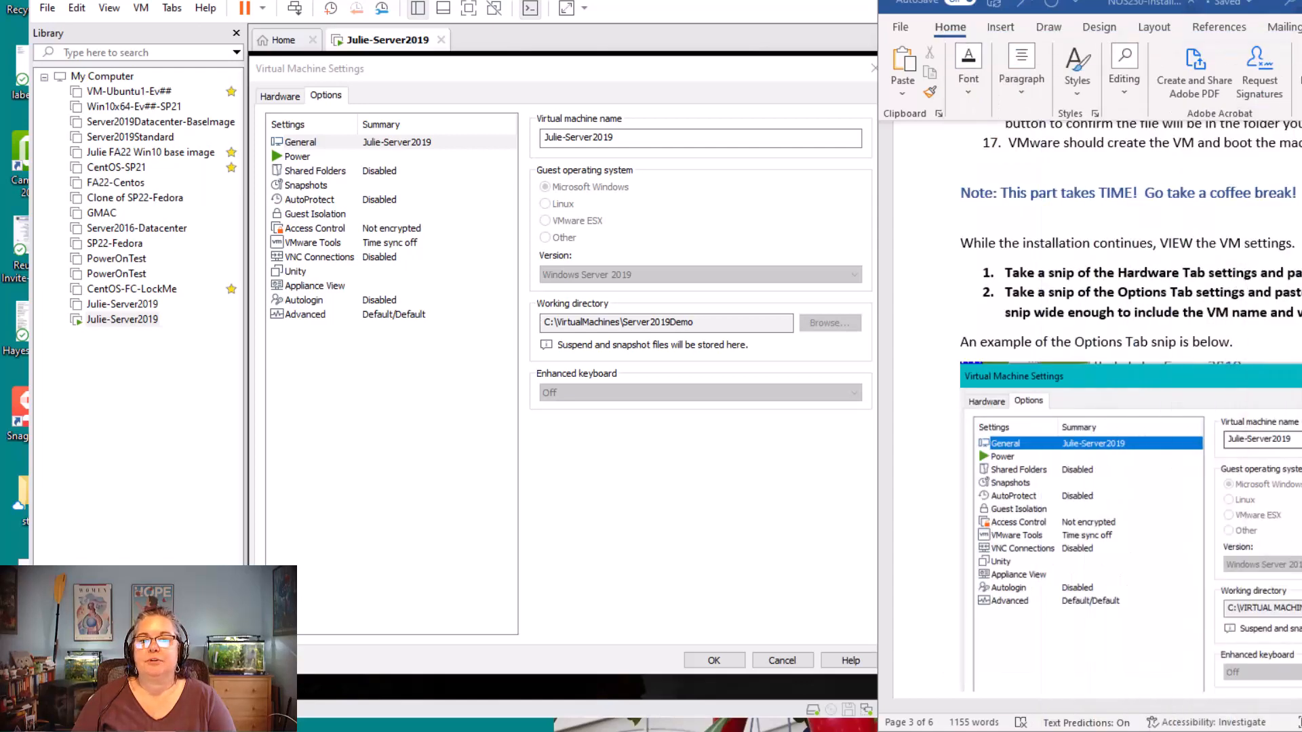
# Close the virtual machine settings and send the Ctrl+Alt+Del command to the guest's lock screen
pyautogui.click(705, 529)
pyautogui.click(714, 660)
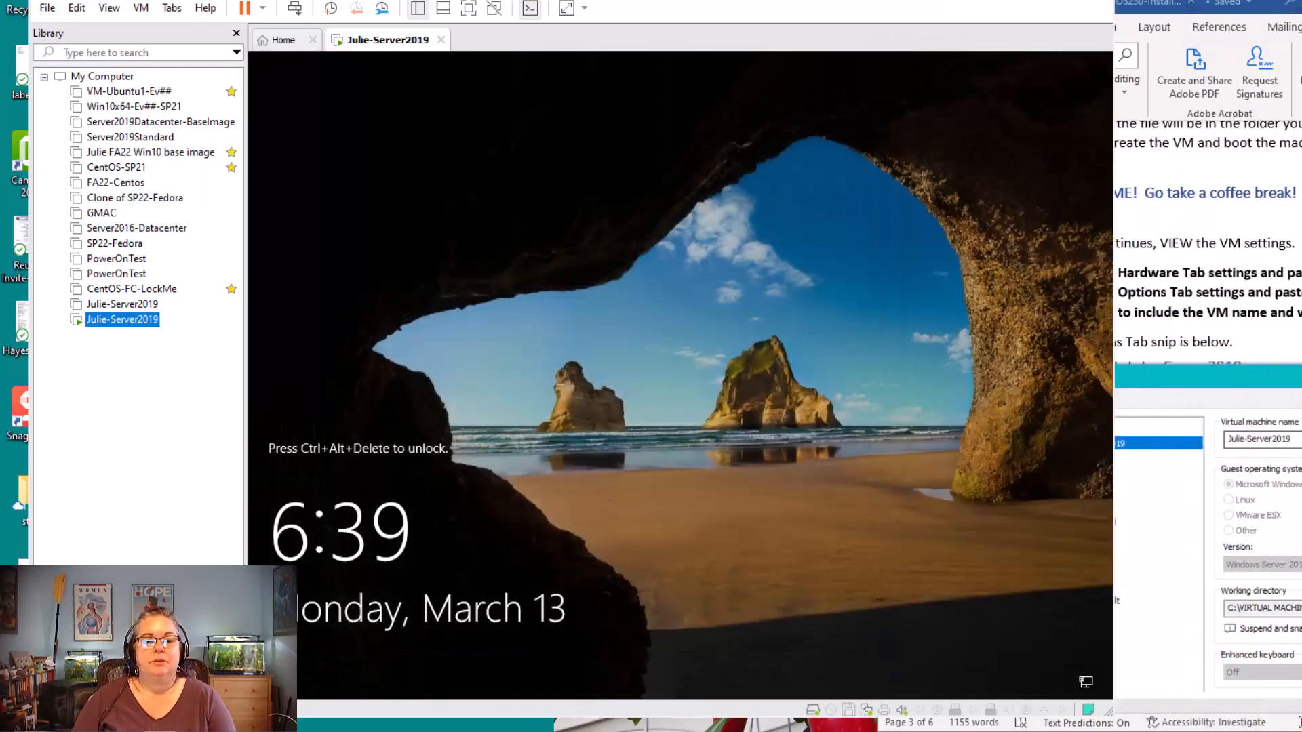
pyautogui.click(684, 433)
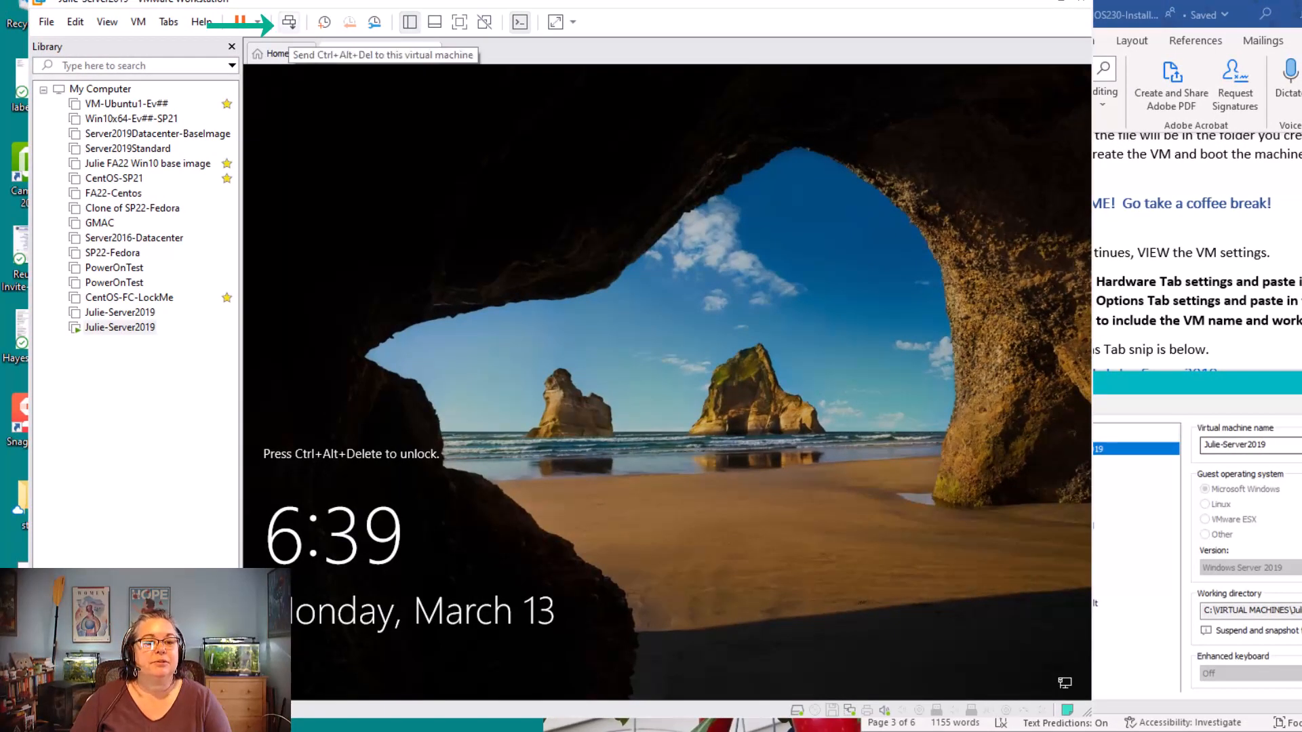
pyautogui.click(289, 23)
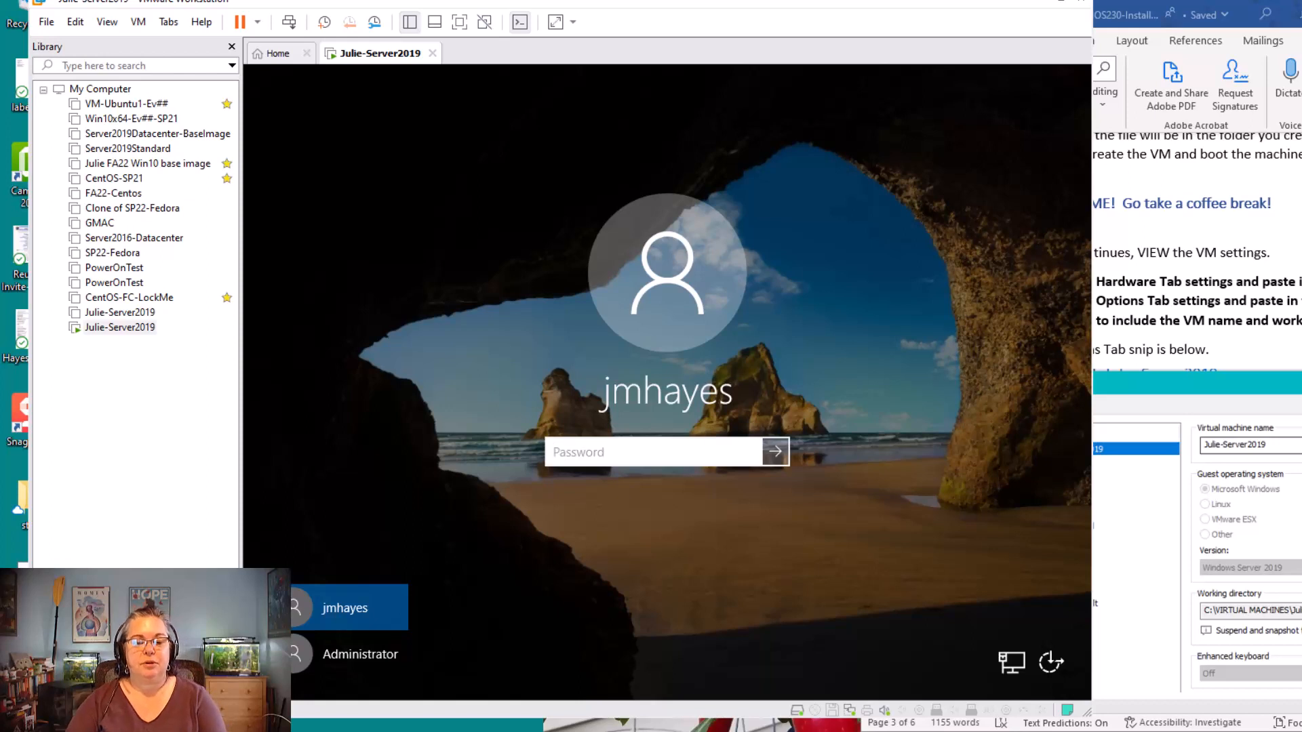
# Sign in to the server by entering the account password, and dismiss the Windows Admin Center message in Server Manager
pyautogui.write('P')
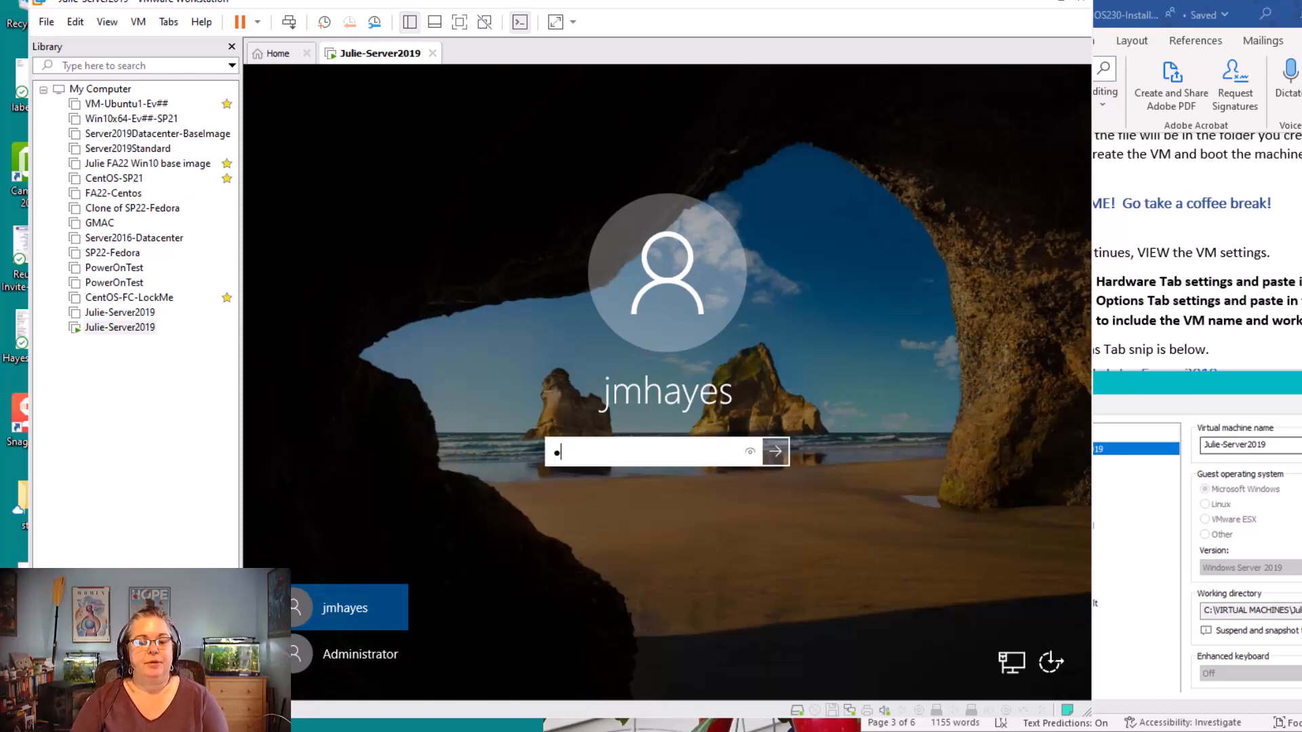
pyautogui.write('assword1')
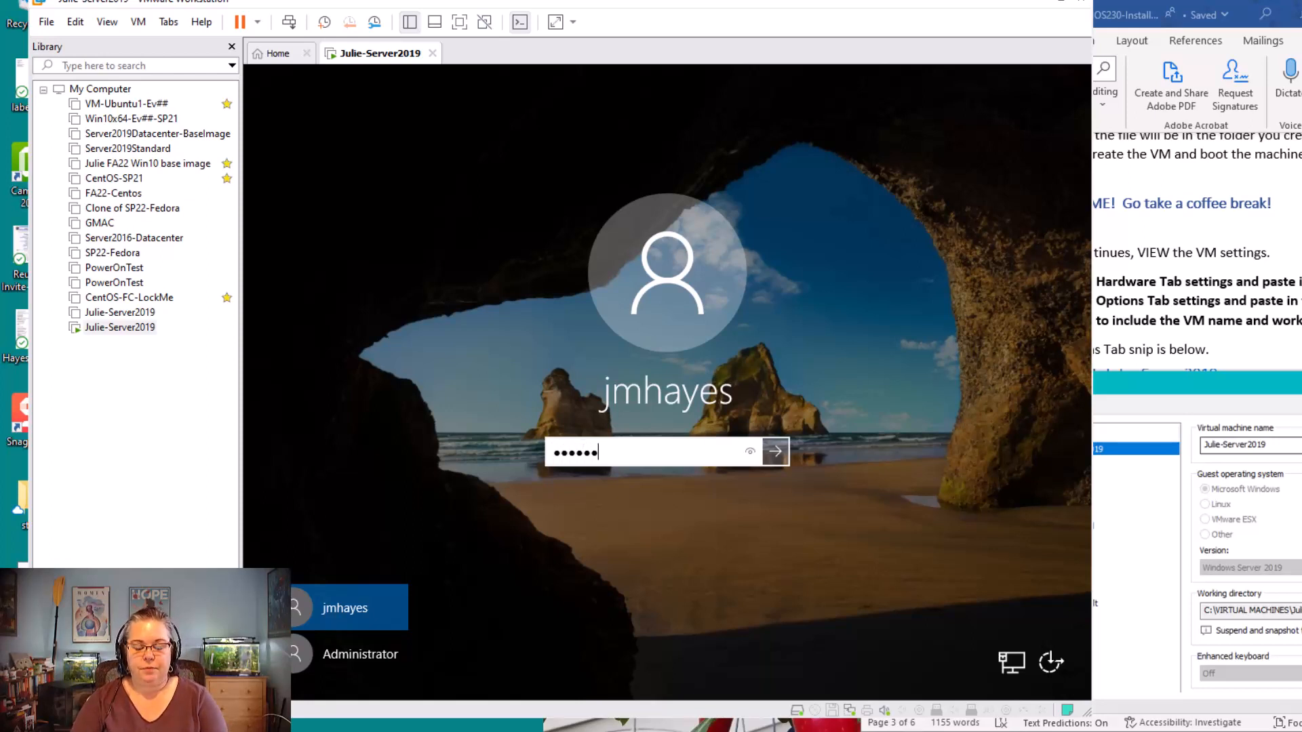
pyautogui.write('23')
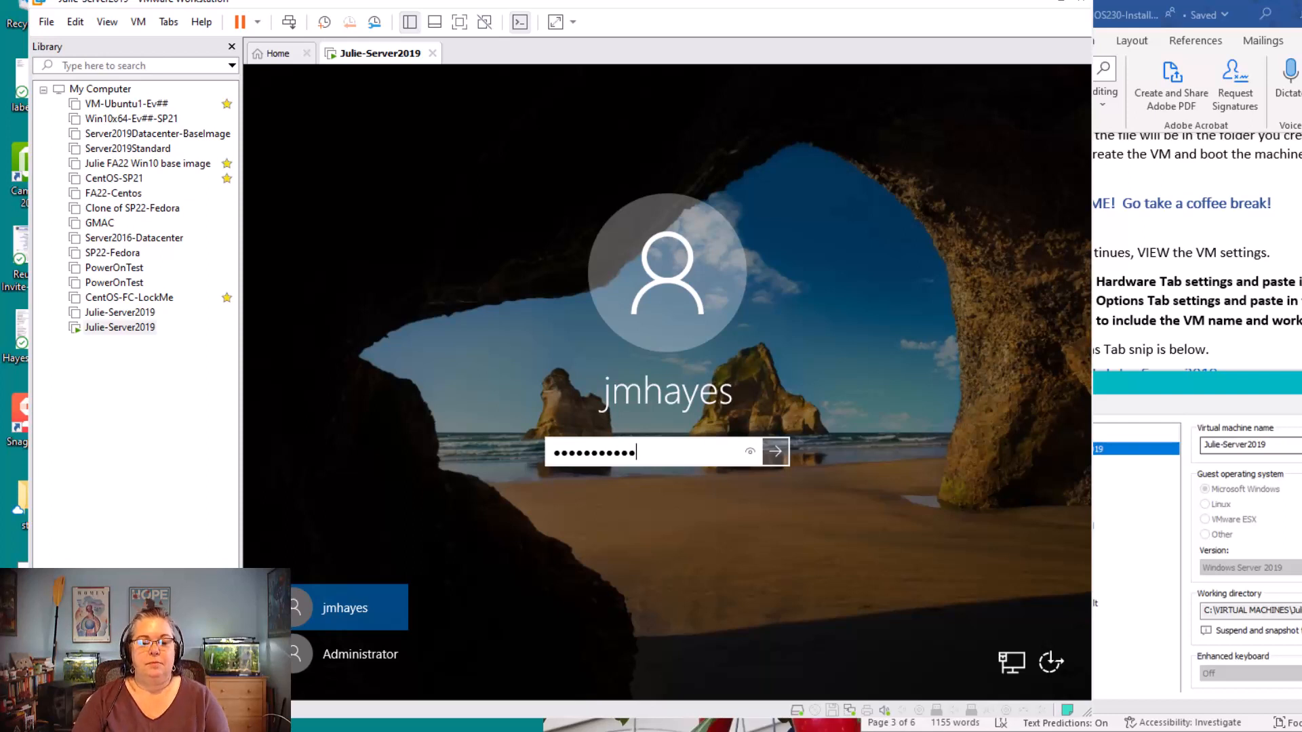
pyautogui.press('Return')
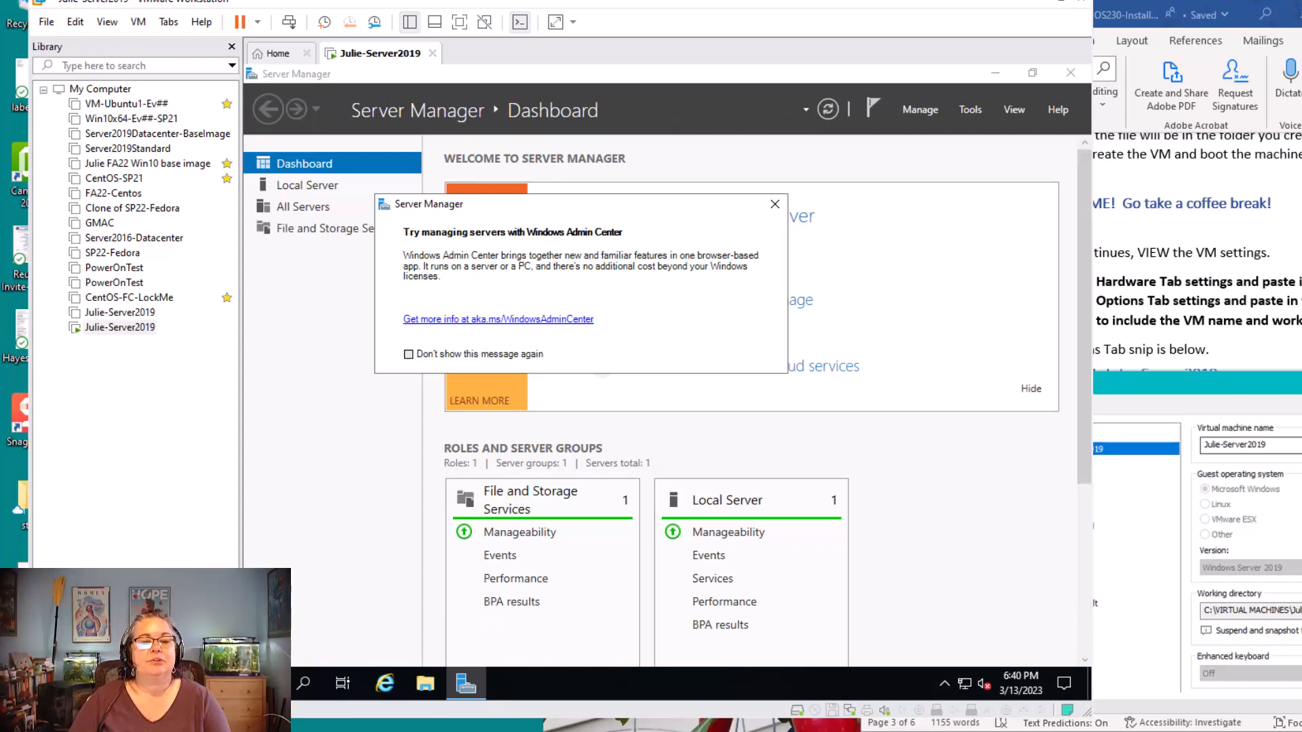
pyautogui.click(774, 204)
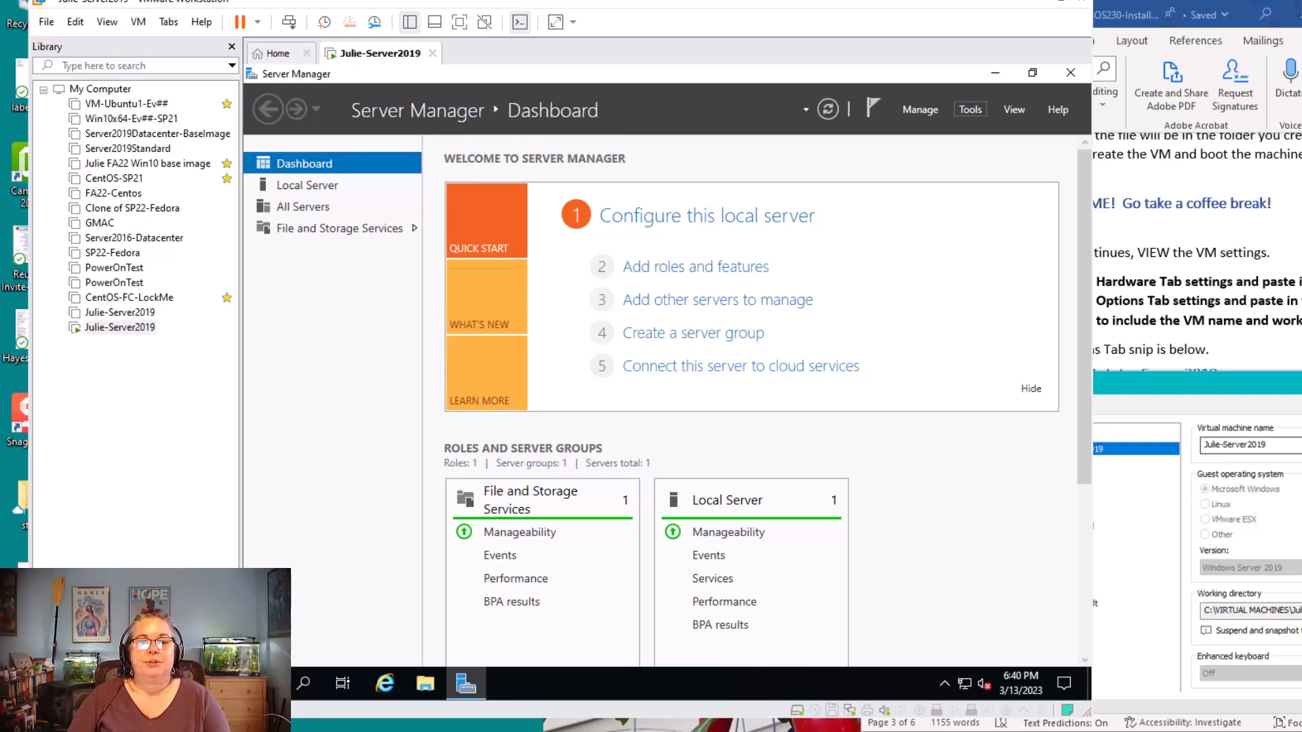
# Display the Local Server properties in Server Manager and enlarge the virtual machine window to fit more of them
pyautogui.click(970, 109)
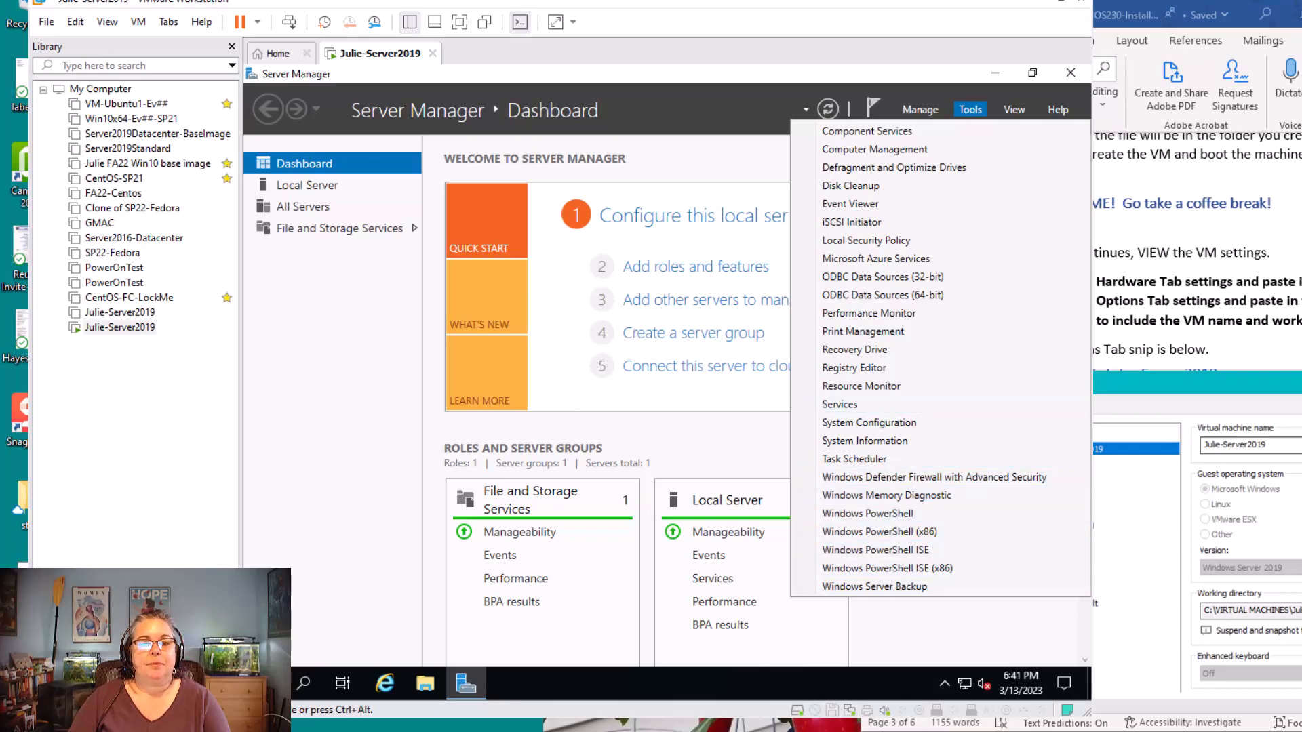
pyautogui.click(307, 185)
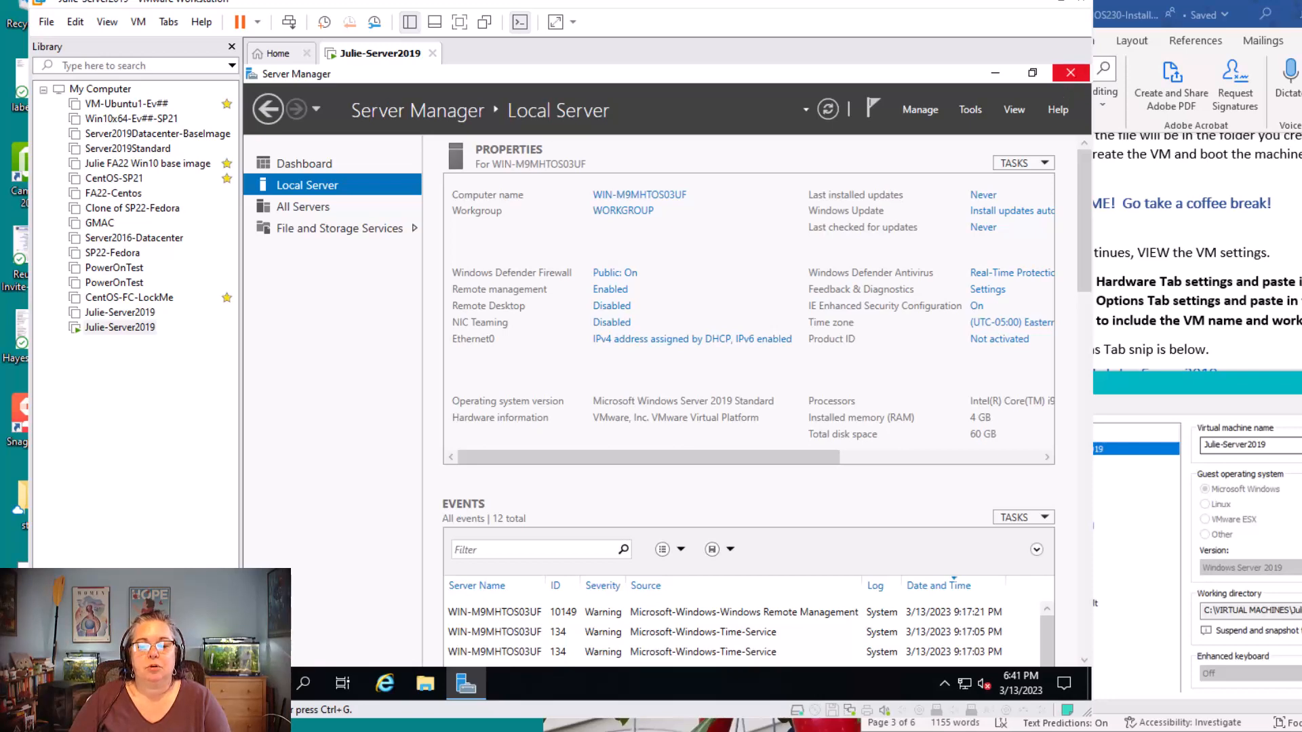
pyautogui.moveTo(1091, 717); pyautogui.dragTo(1275, 731)
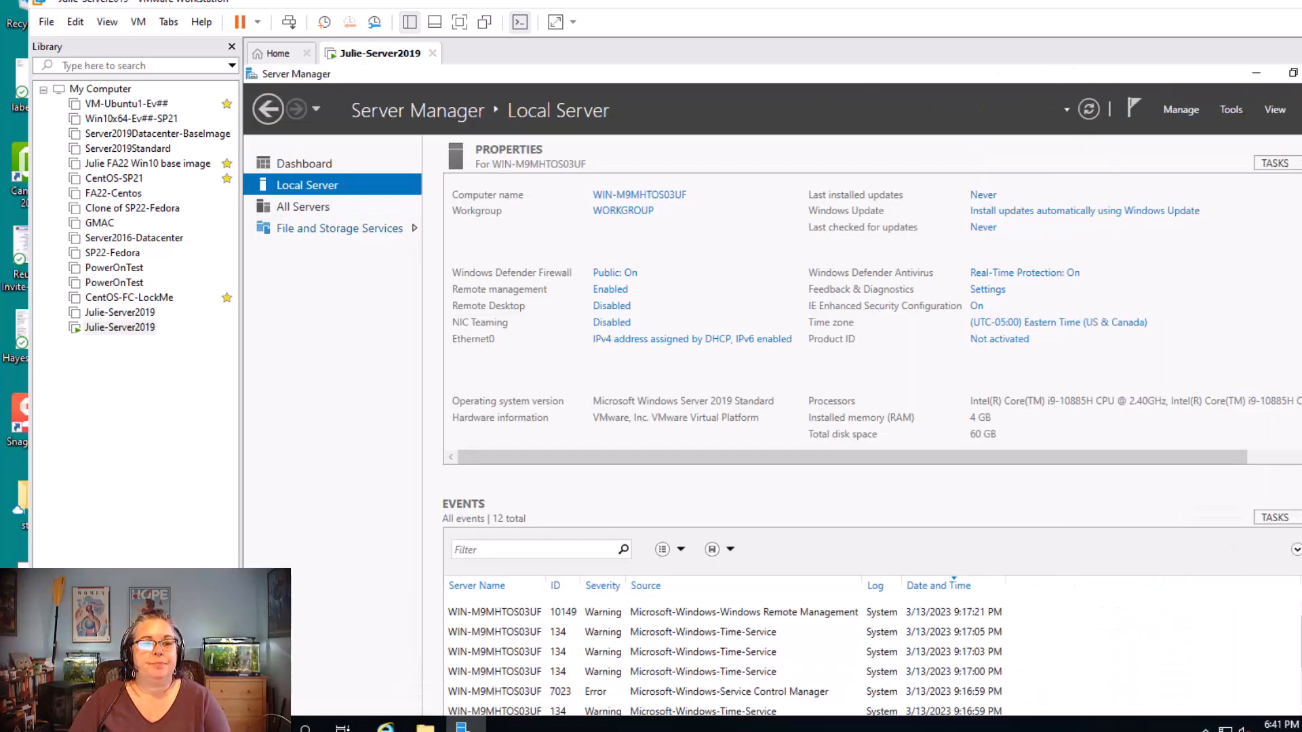
# Examine the All Servers page with the server's available actions and the File and Storage Services page, and return to the Dashboard
pyautogui.click(304, 163)
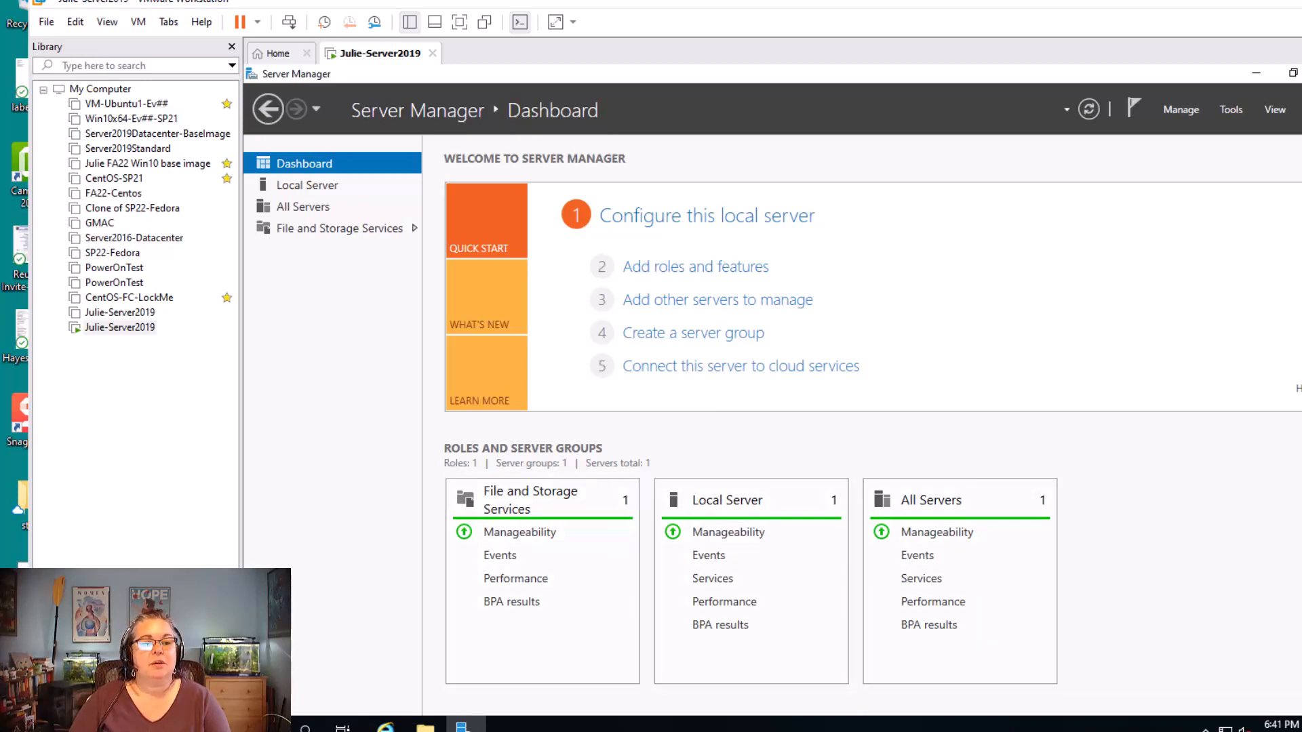
pyautogui.click(303, 207)
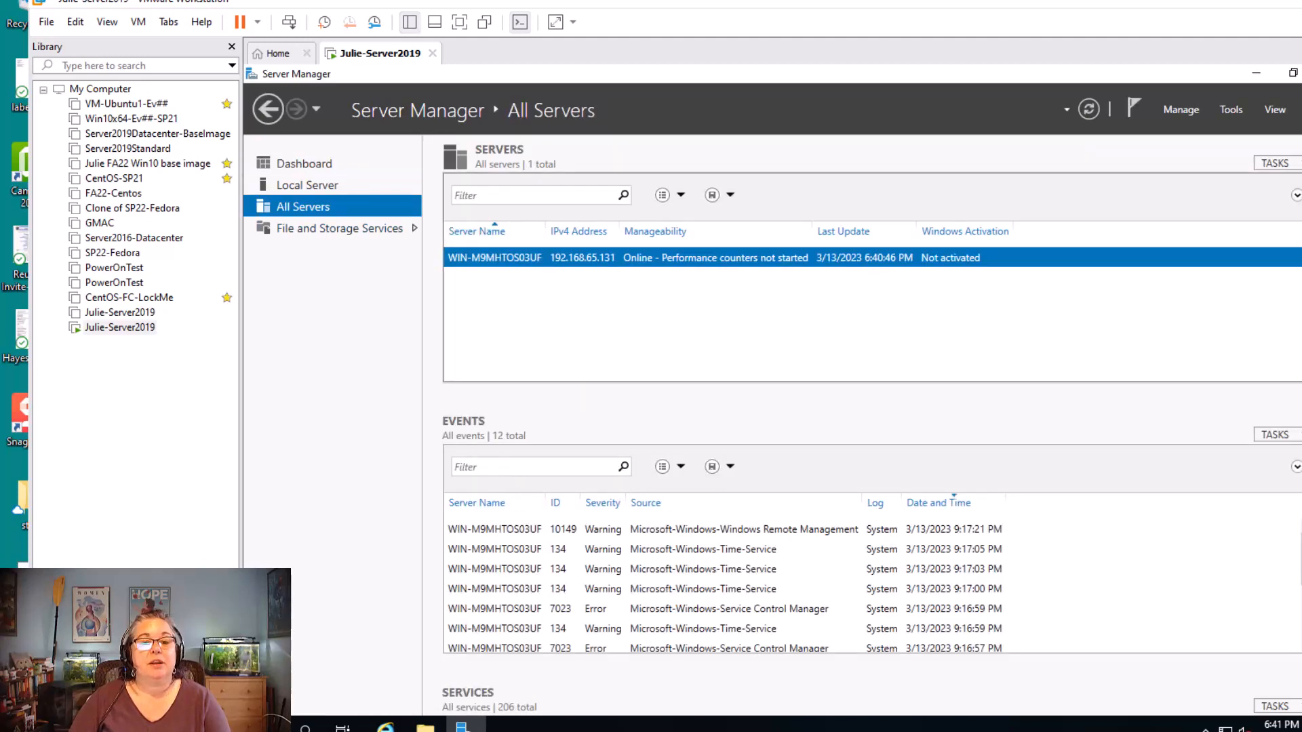
pyautogui.rightClick(583, 257)
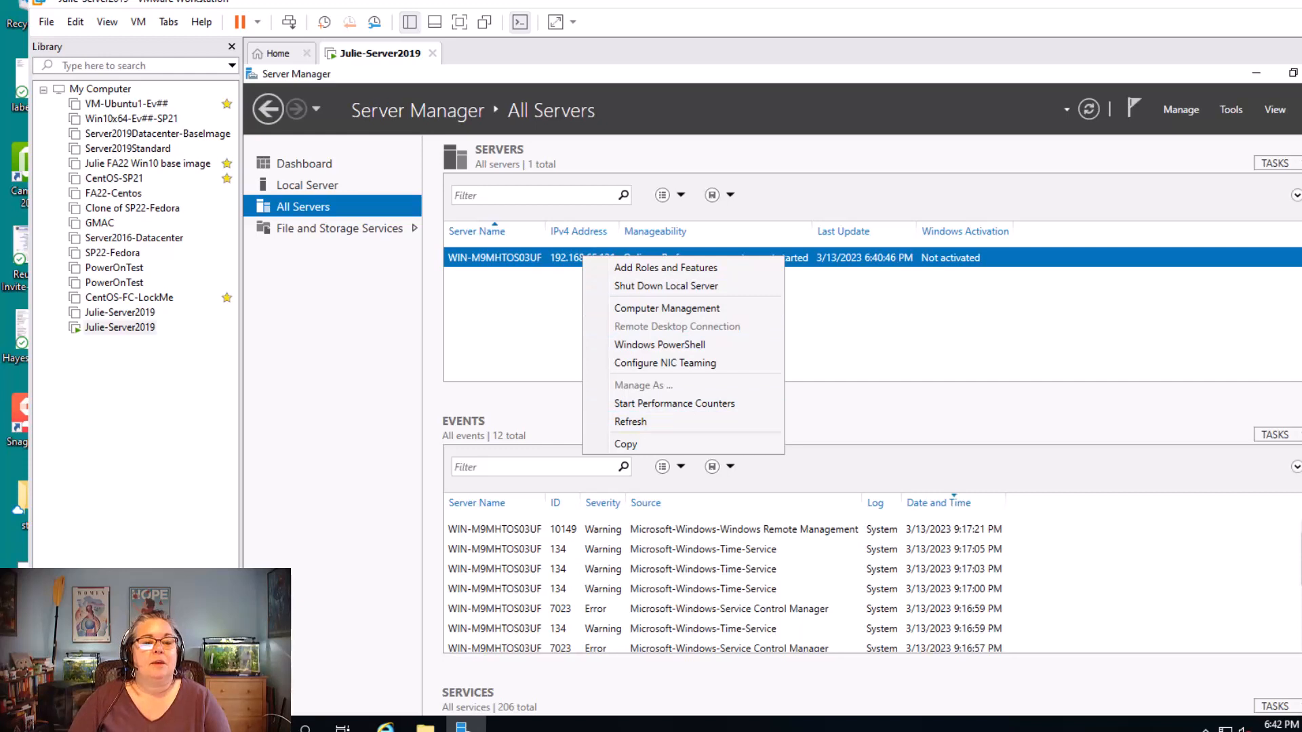
pyautogui.click(339, 229)
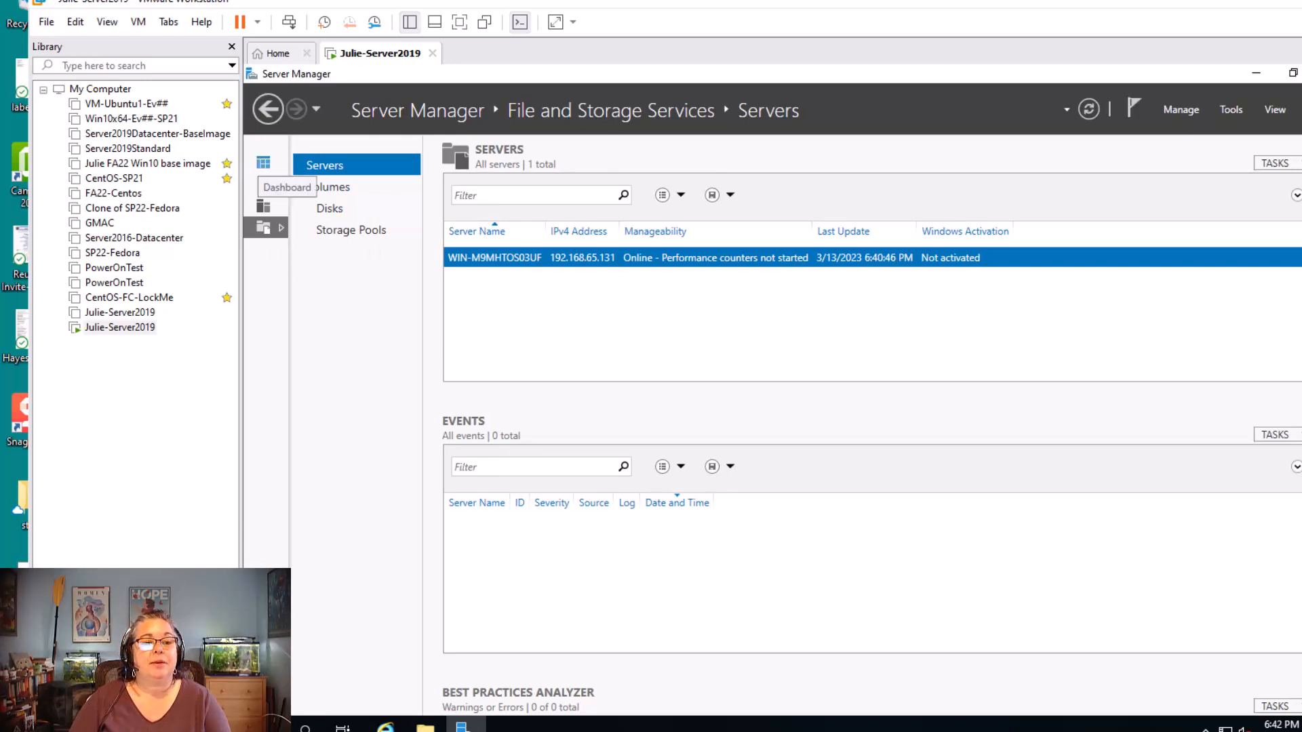
pyautogui.click(263, 162)
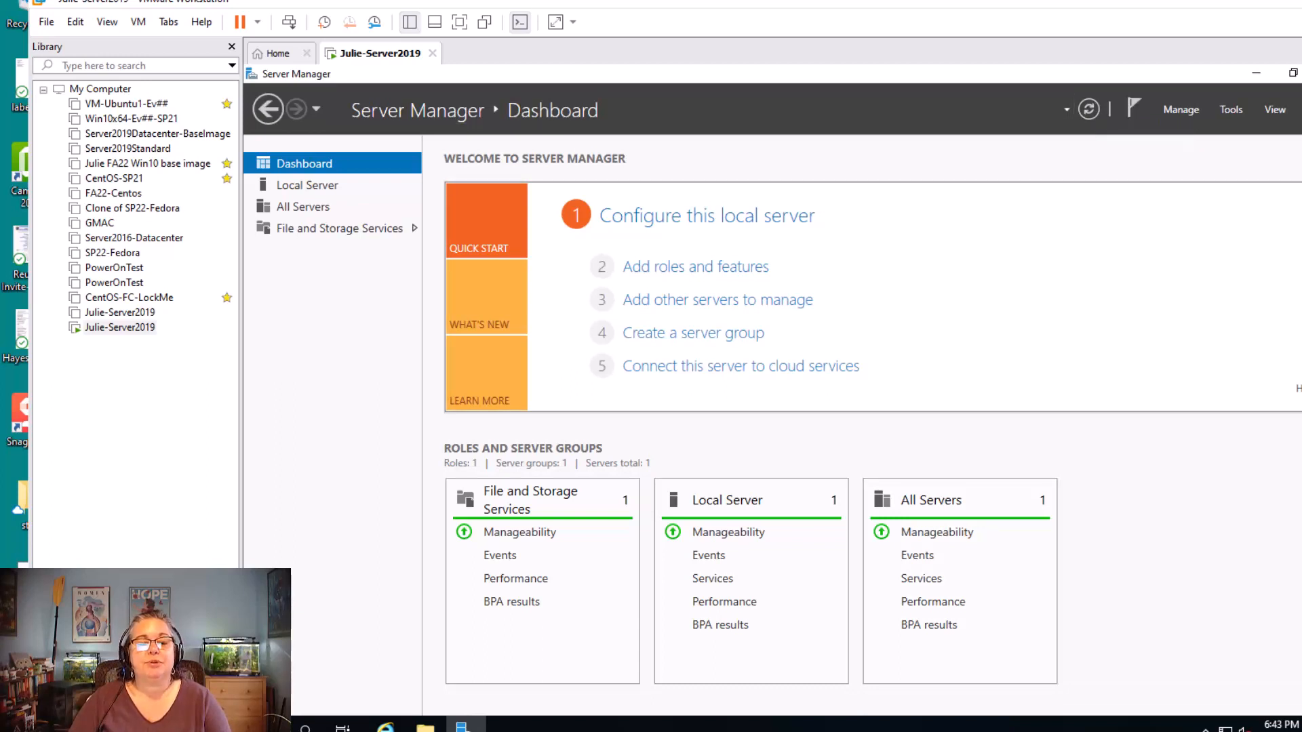
# Examine the guest's shutdown options and Server Manager's notifications and list of administrative tools
pyautogui.click(263, 728)
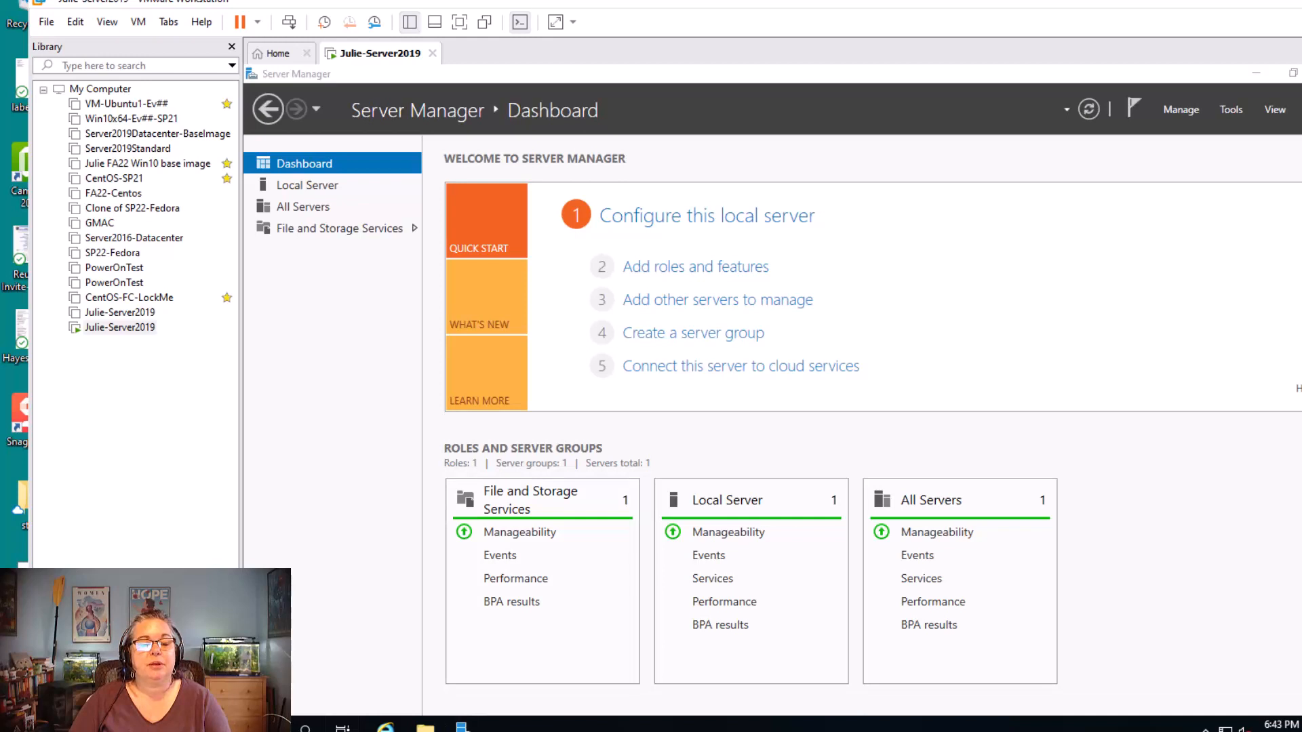
pyautogui.rightClick(263, 728)
pyautogui.moveTo(406, 681)
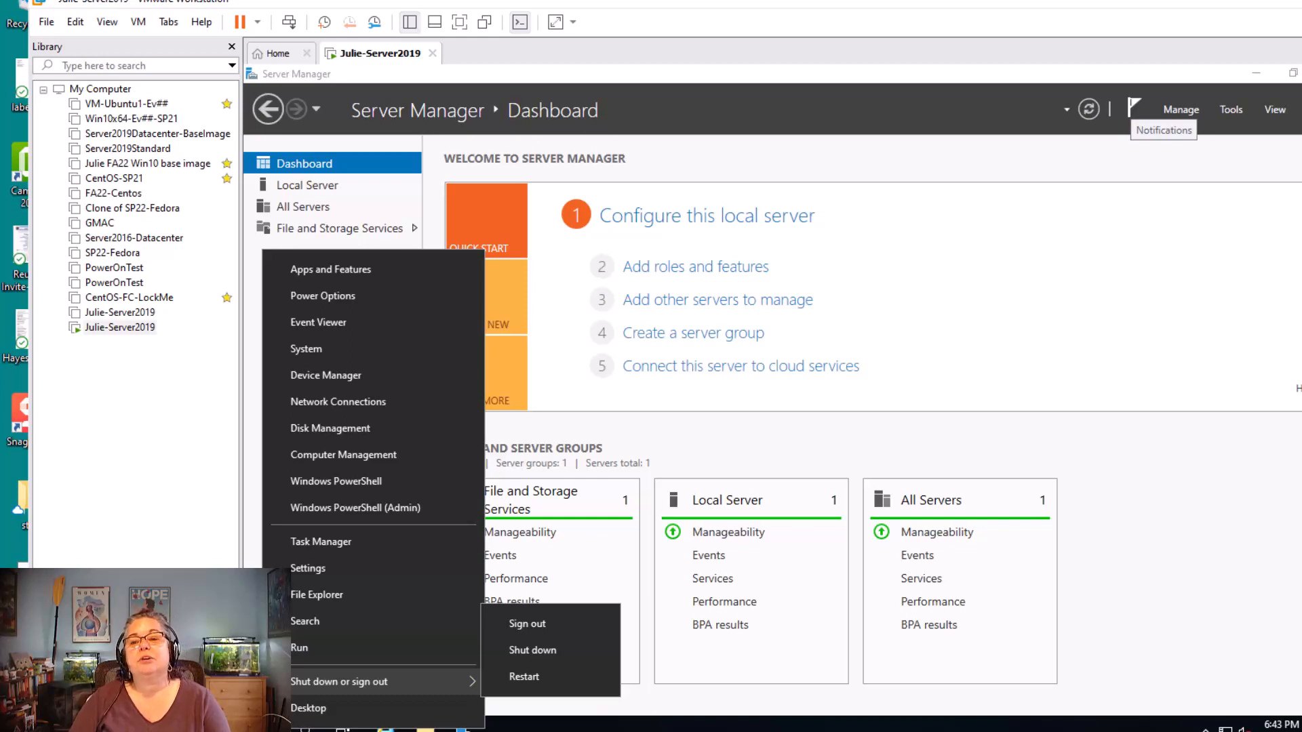
pyautogui.click(1134, 107)
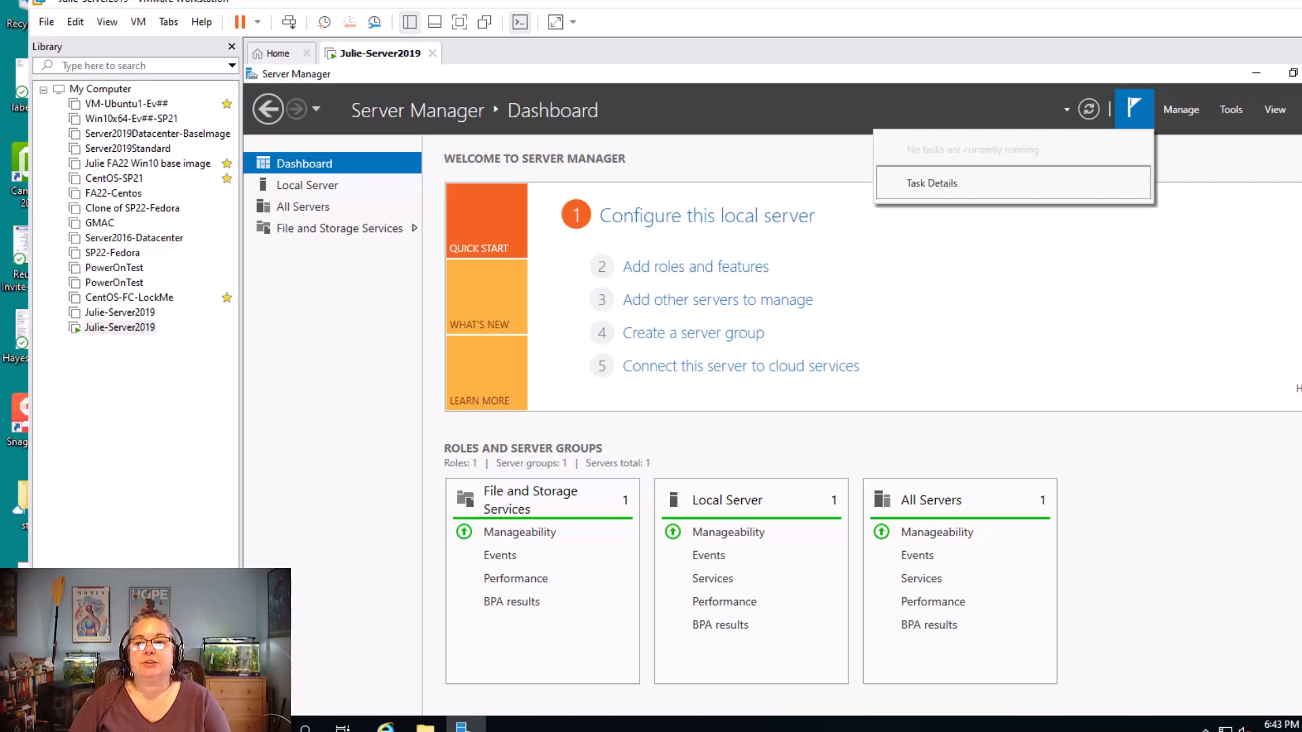
pyautogui.click(1180, 109)
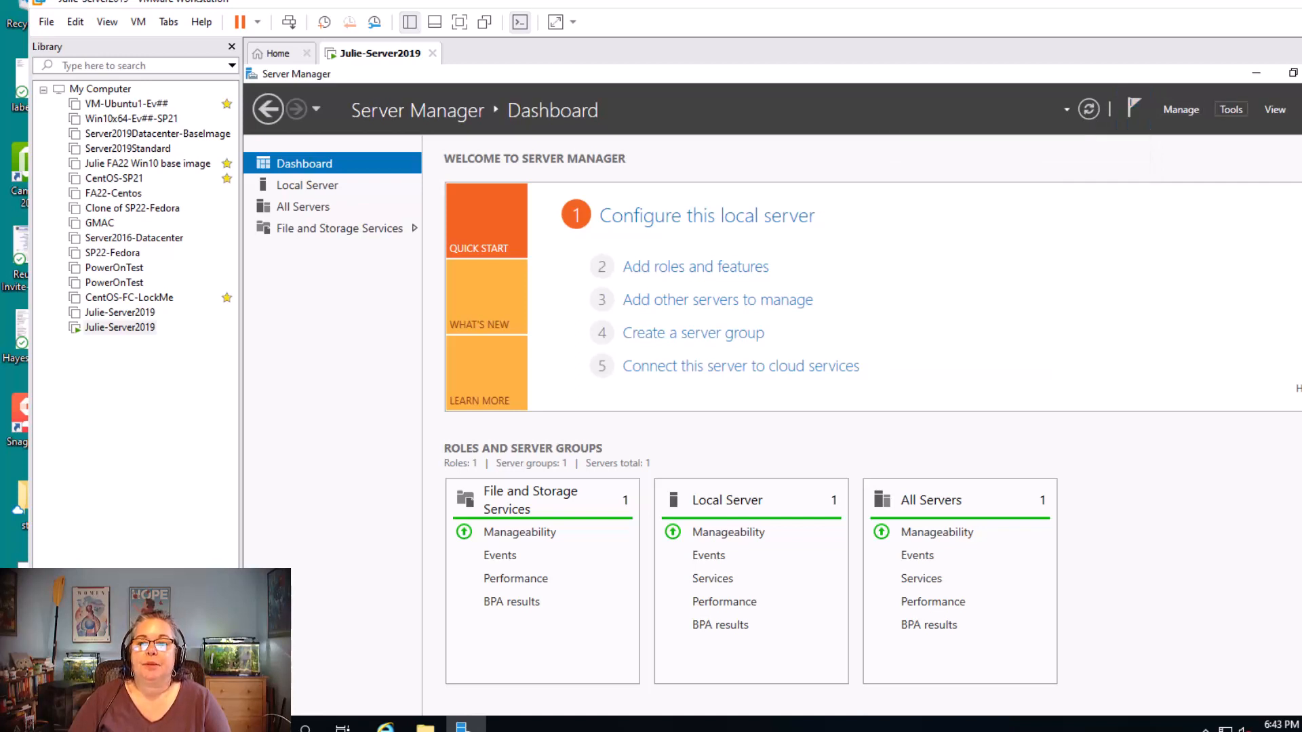
pyautogui.click(1231, 109)
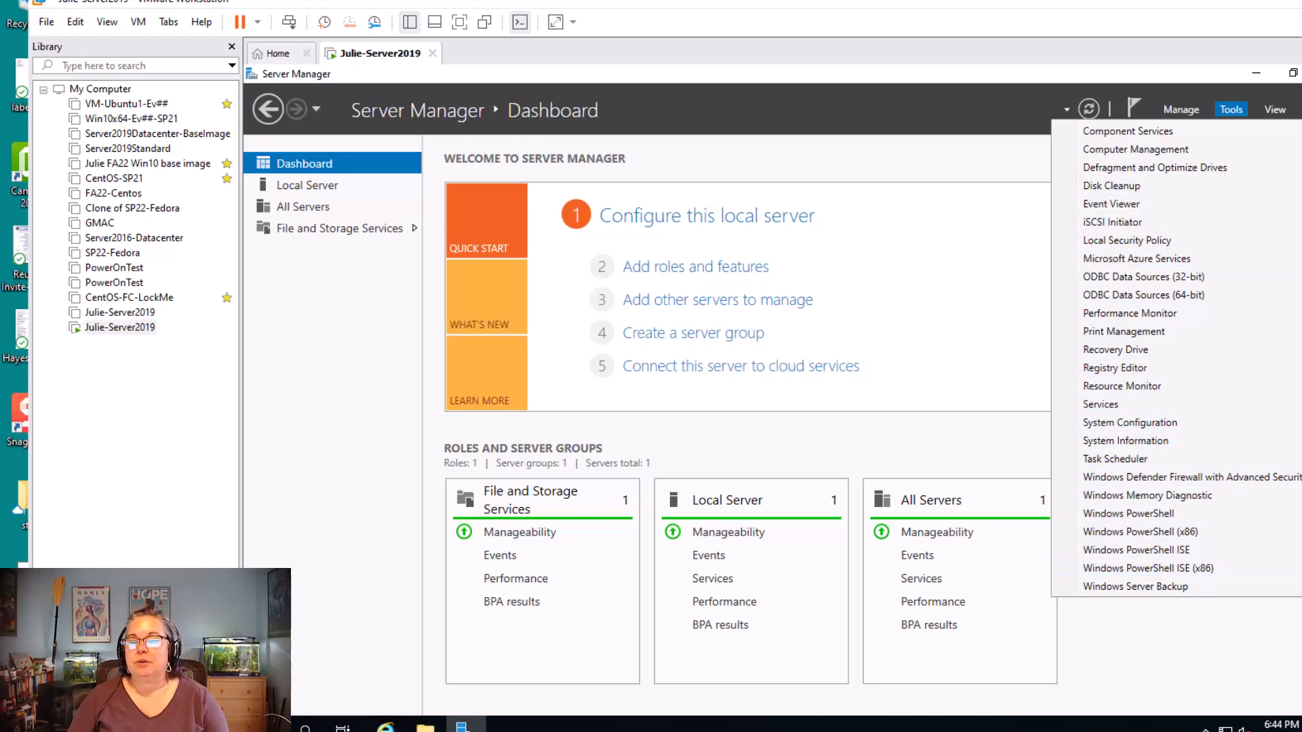
# Switch to the Word instructions and read Sections 4 and 5 on logging in and displaying the local server dashboard
pyautogui.hotkey('alt', 'Tab')
pyautogui.scroll(-2, 1121, 413)
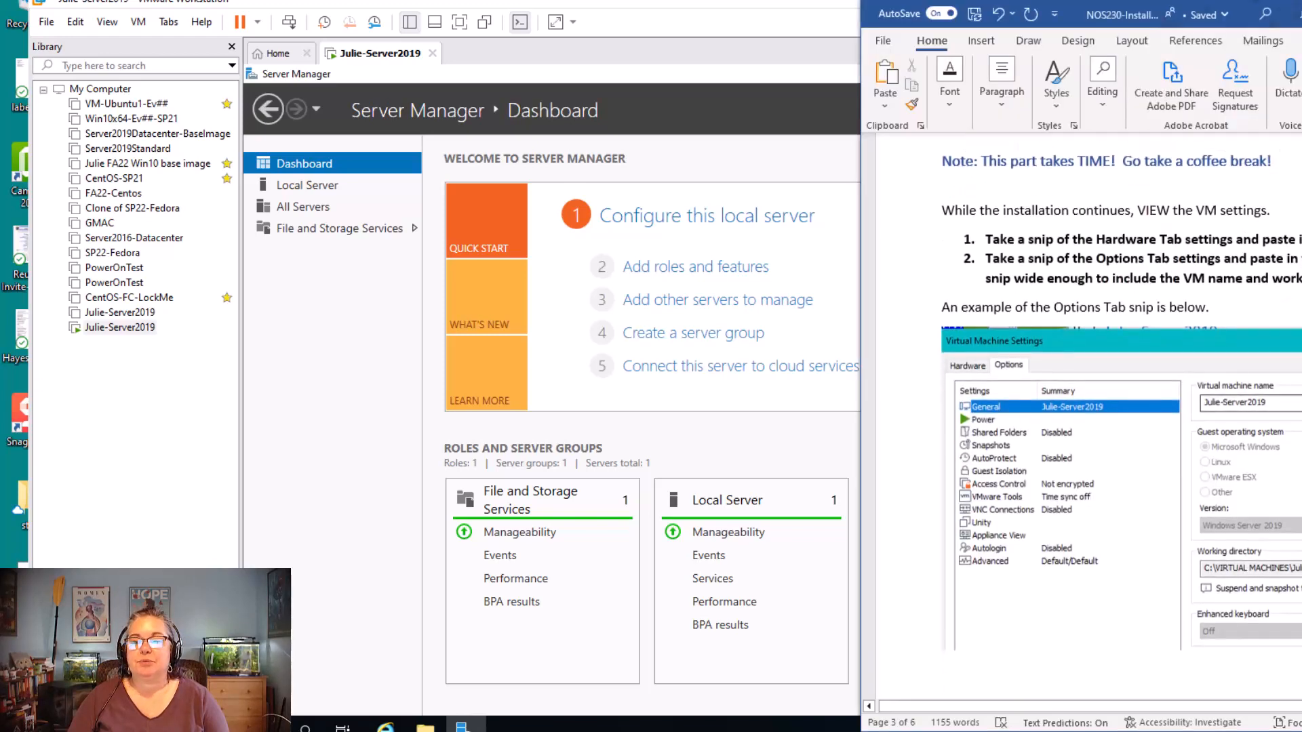
pyautogui.scroll(-10, 1120, 413)
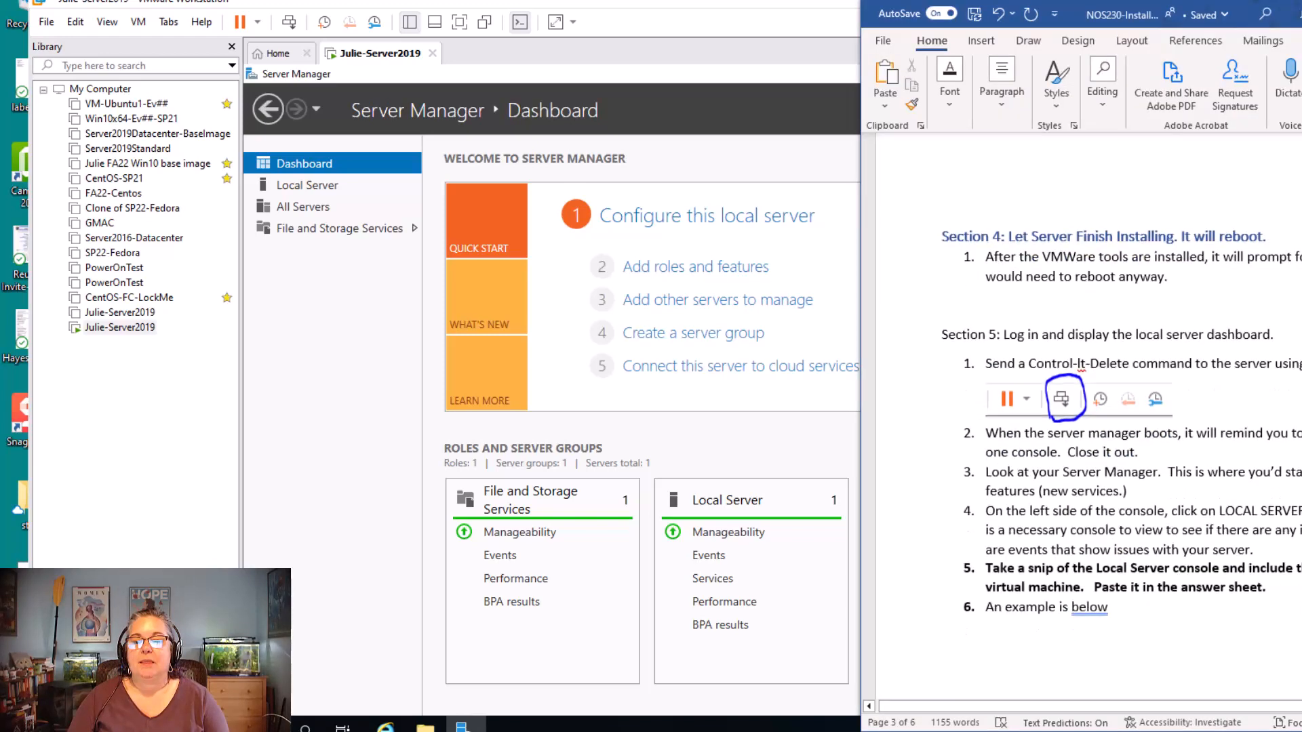
pyautogui.scroll(1, 1120, 413)
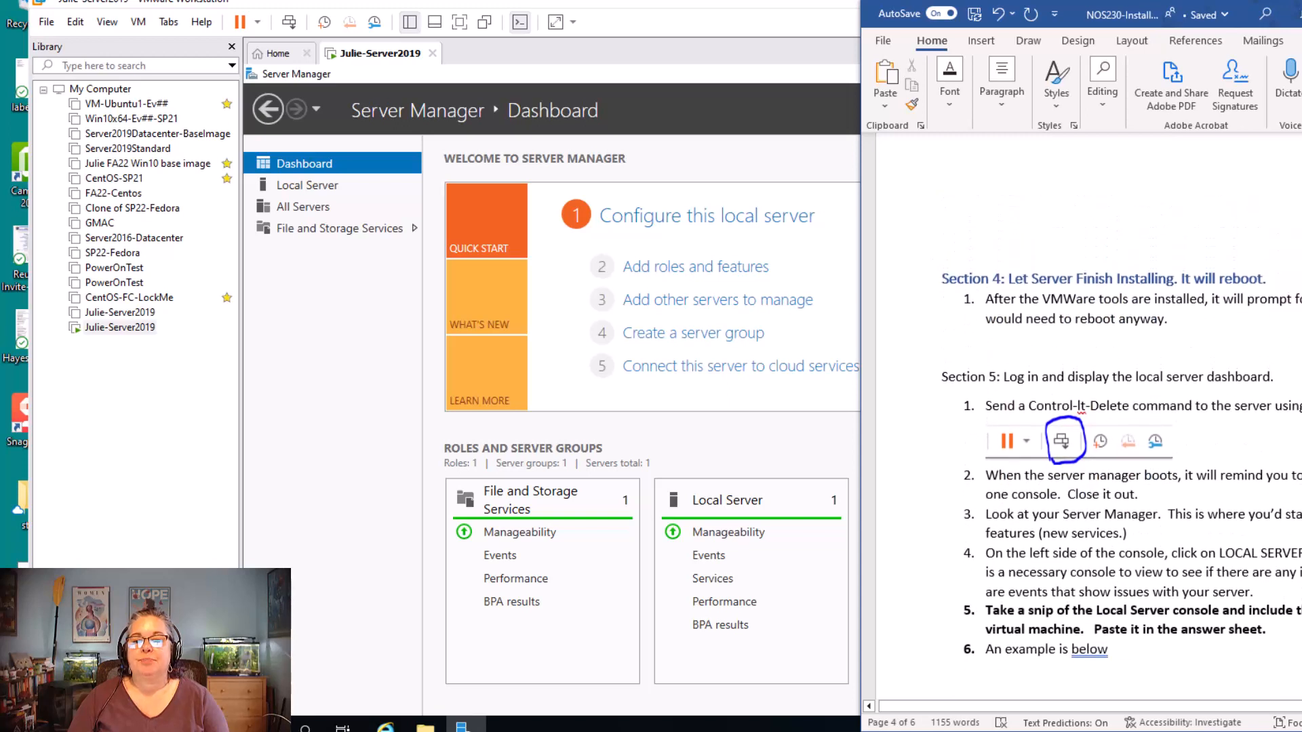
pyautogui.scroll(-1, 1121, 413)
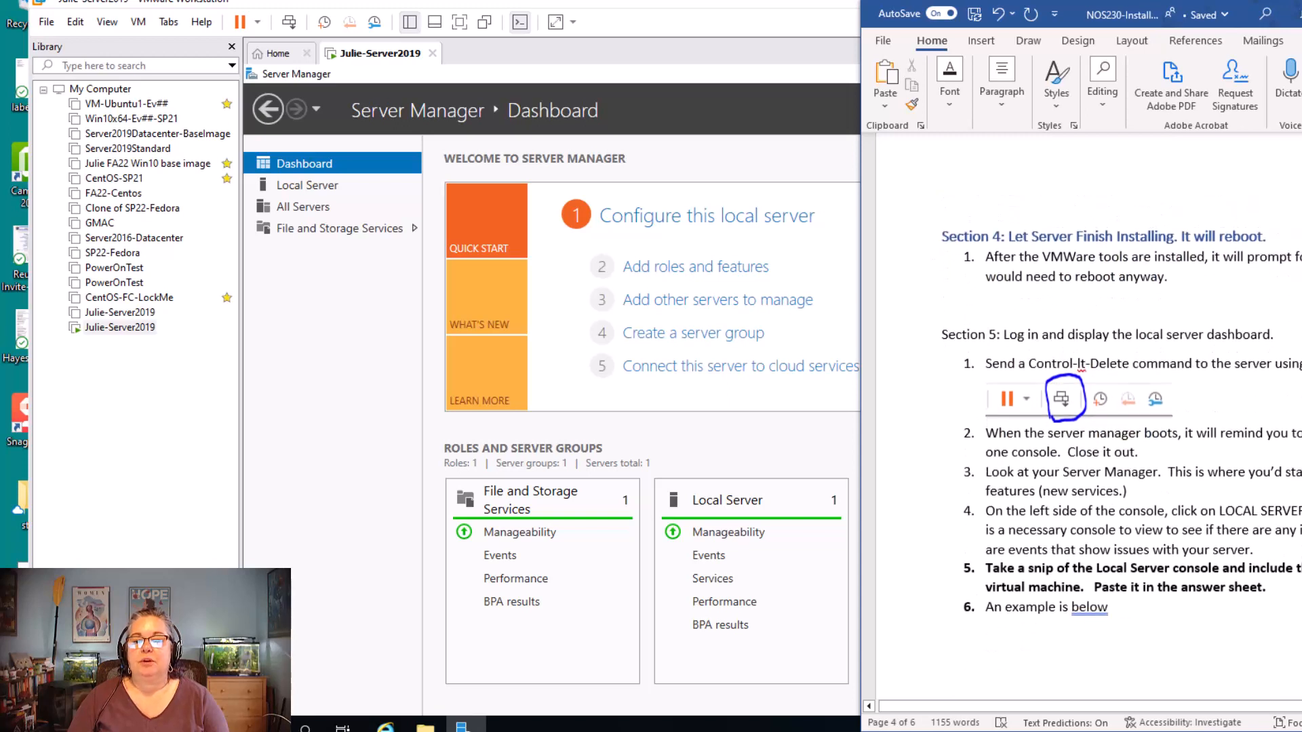
pyautogui.scroll(-2, 1084, 380)
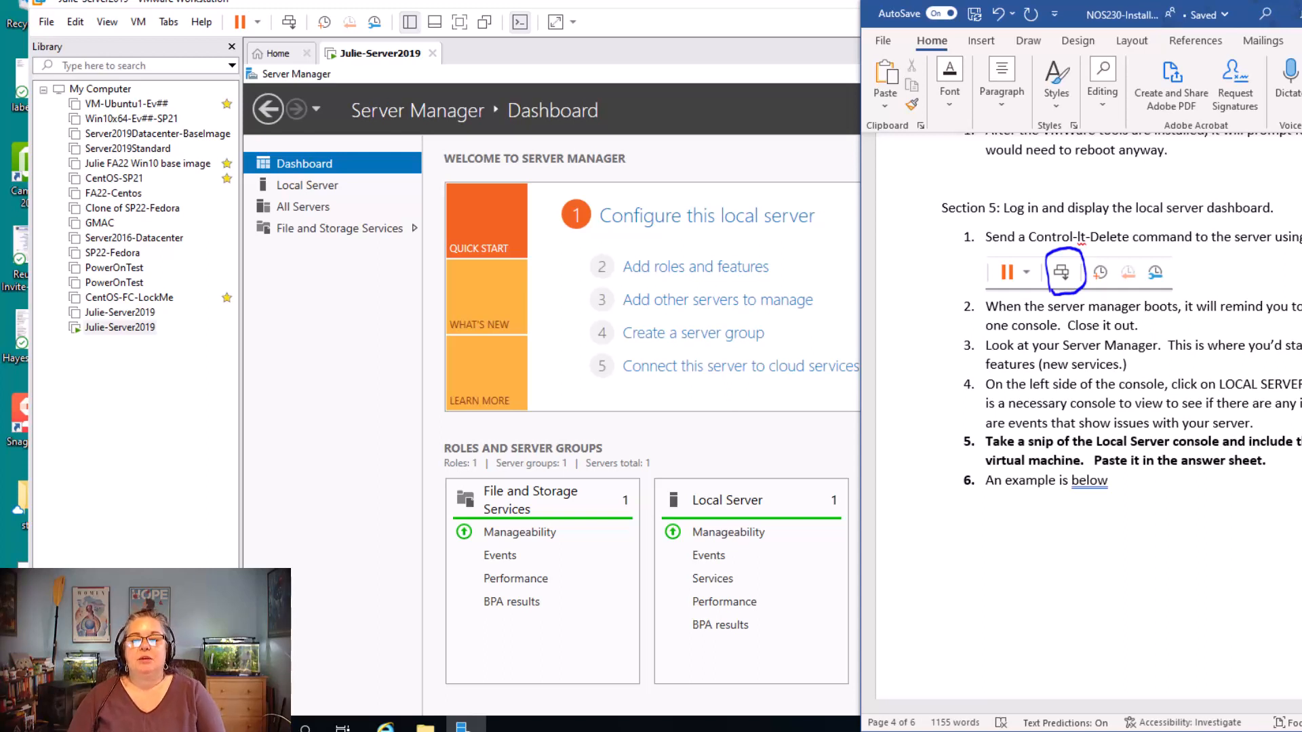
# Display the Local Server page in Server Manager, and find its example snip in the Word instructions
pyautogui.hotkey('alt', 'Tab')
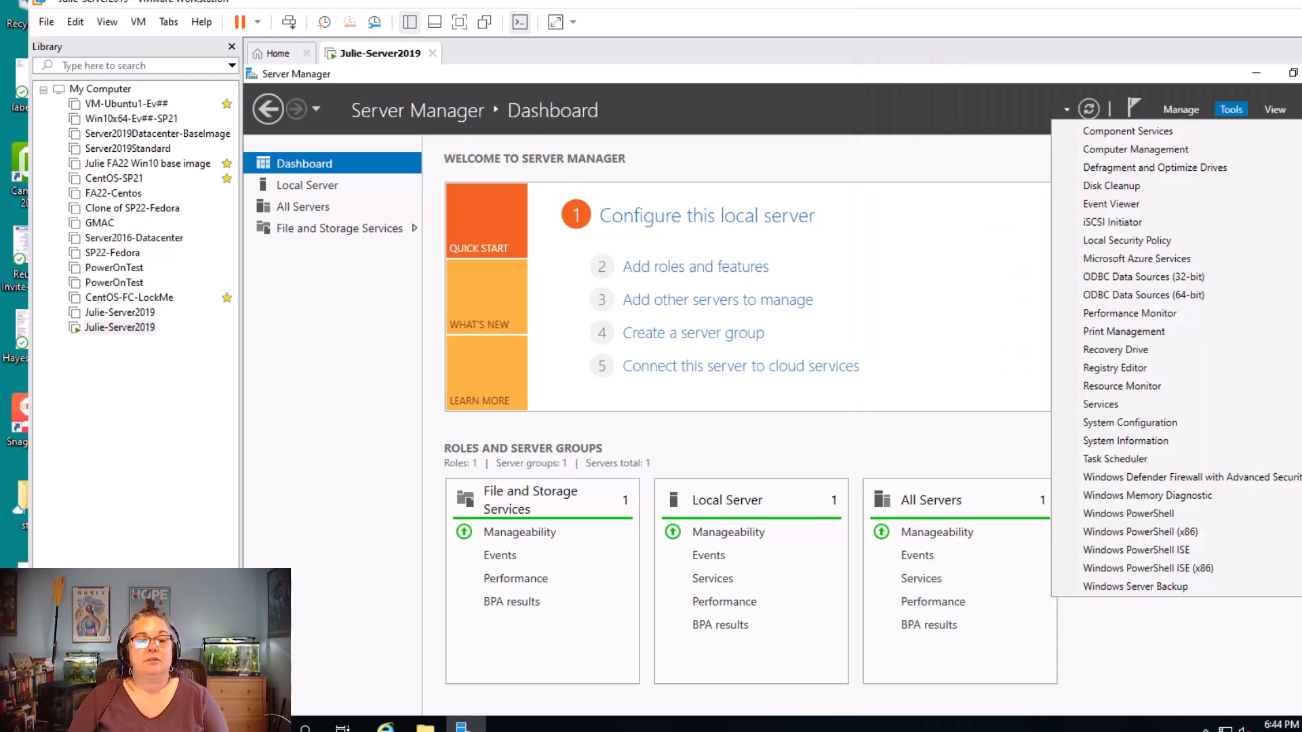
pyautogui.click(307, 185)
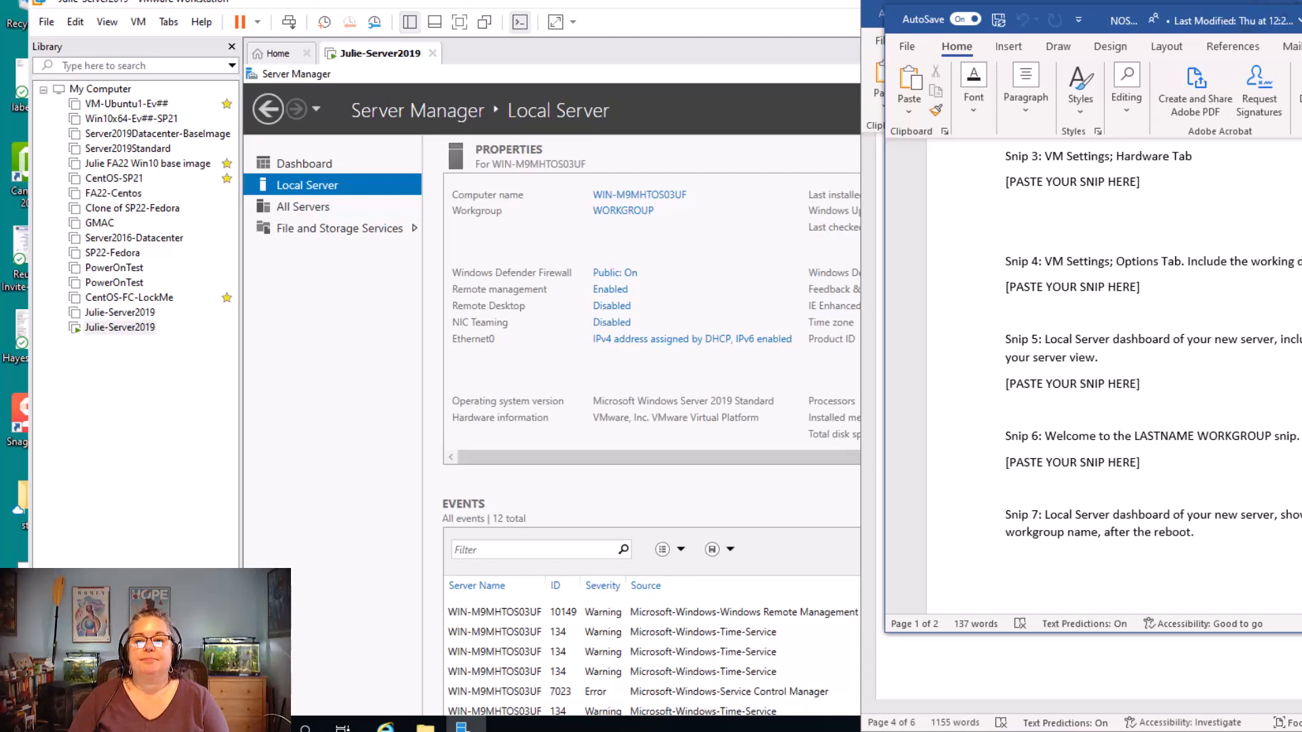
pyautogui.moveTo(1093, 20); pyautogui.dragTo(1301, 353)
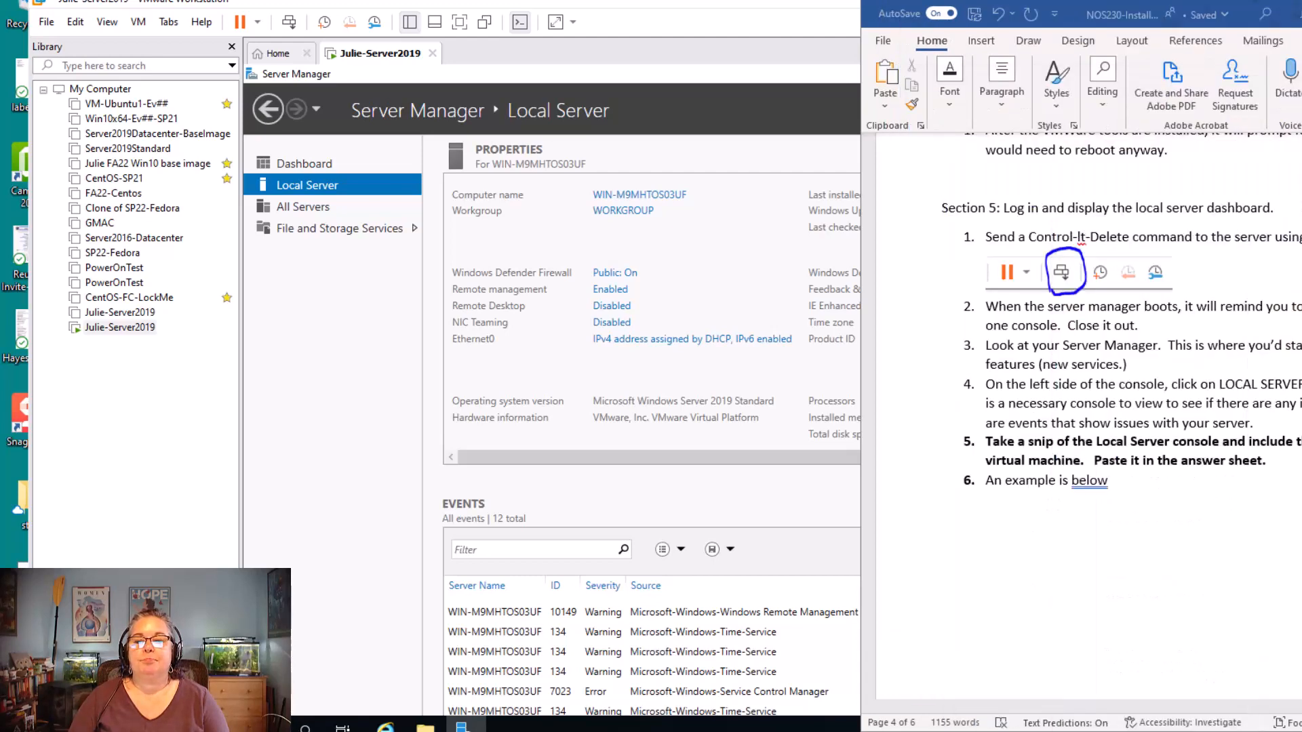
pyautogui.scroll(-10, 1085, 420)
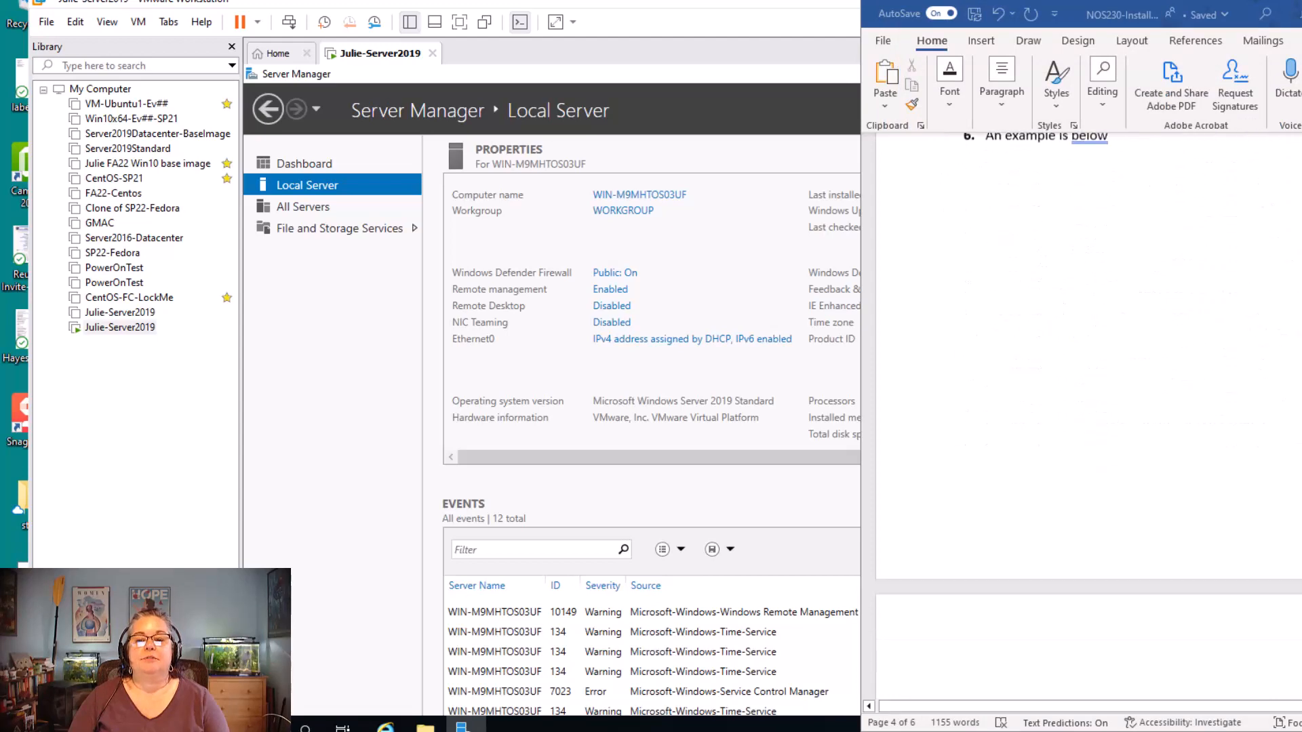
pyautogui.scroll(2, 1084, 421)
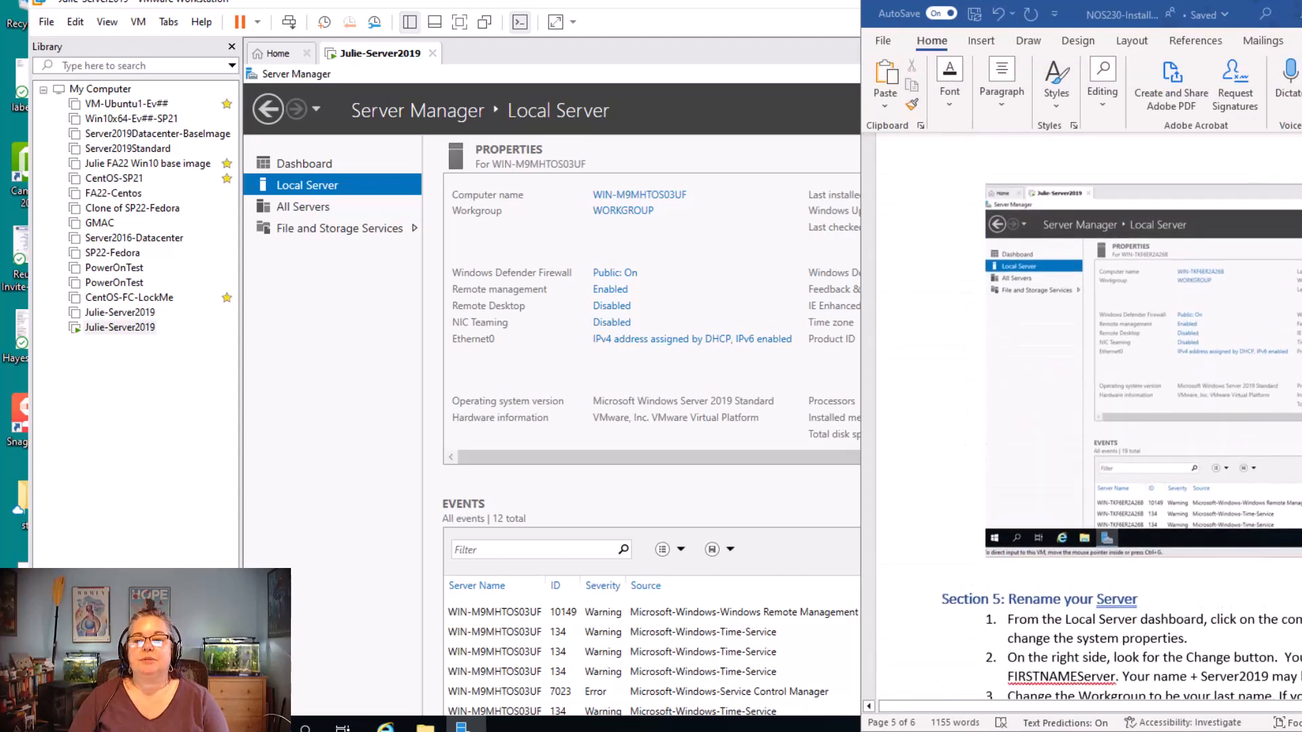
# Read the Word instructions on renaming the server, and open the Computer Name/Domain Changes dialog from the Local Server properties
pyautogui.scroll(-10, 1085, 421)
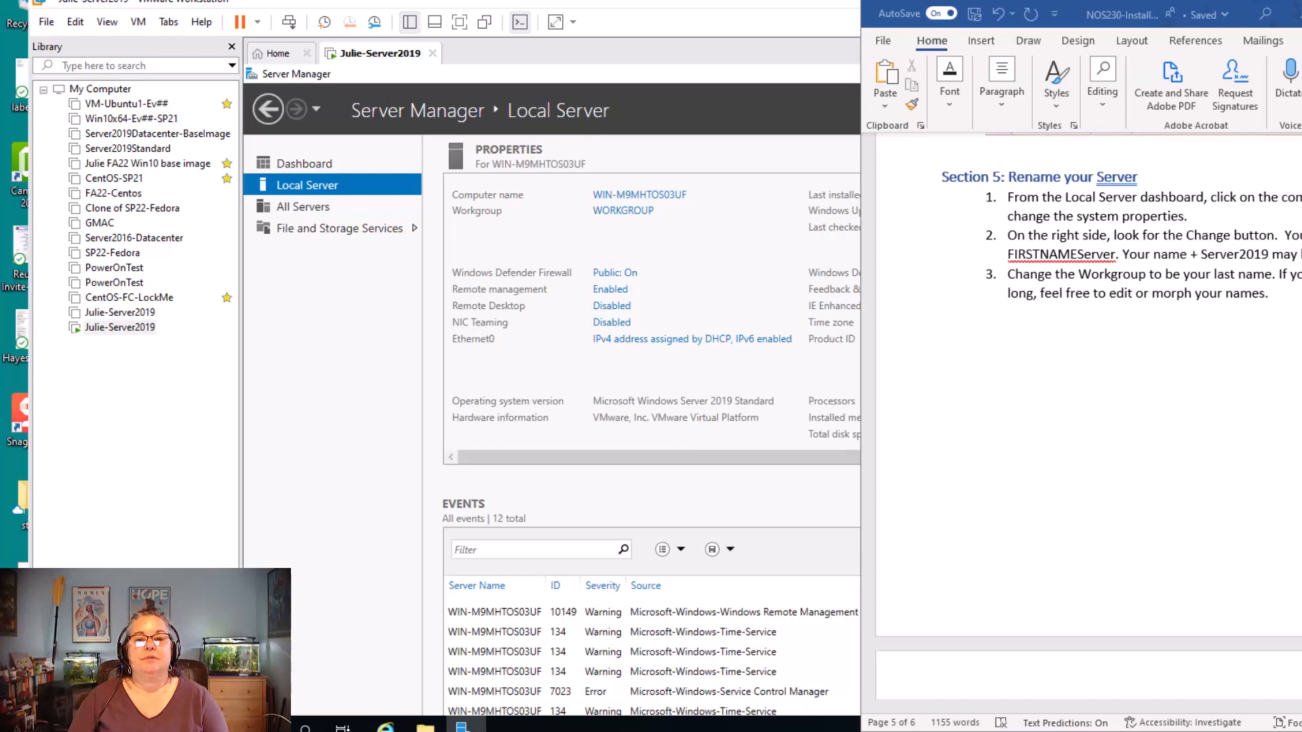
pyautogui.hotkey('alt', 'Tab')
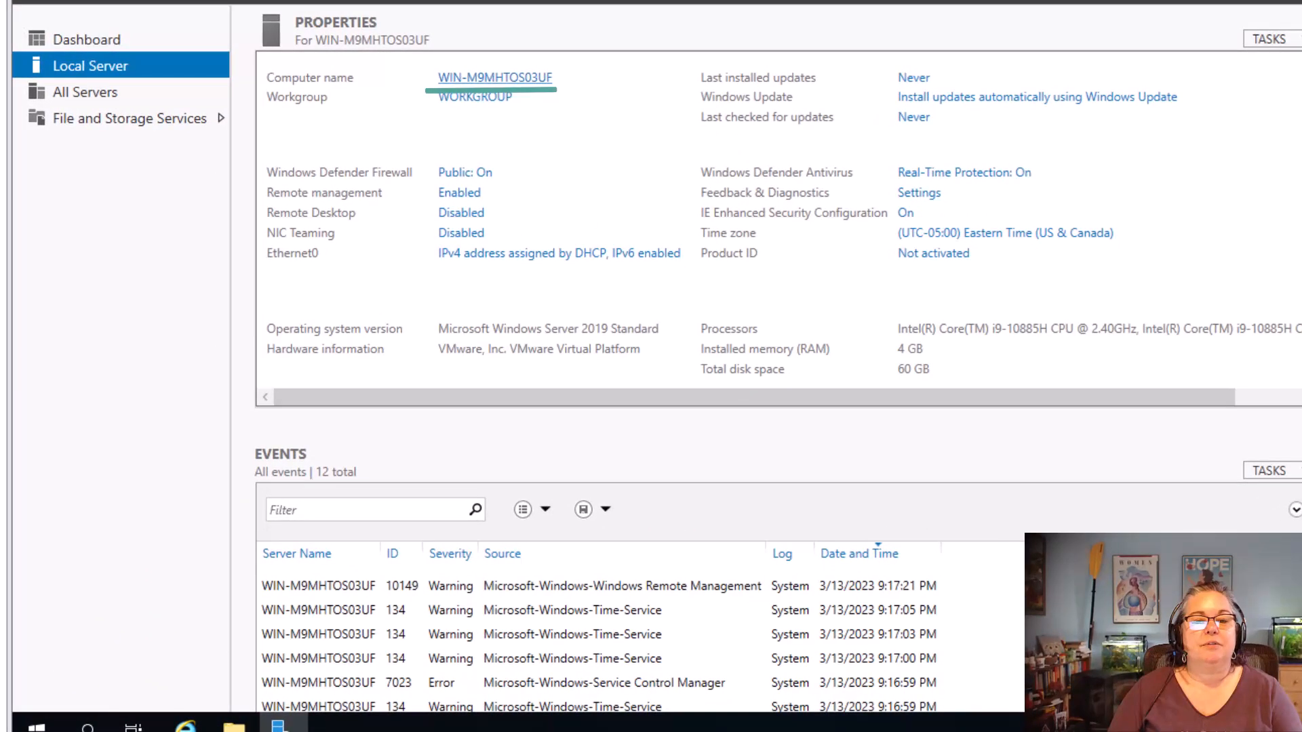
pyautogui.click(527, 103)
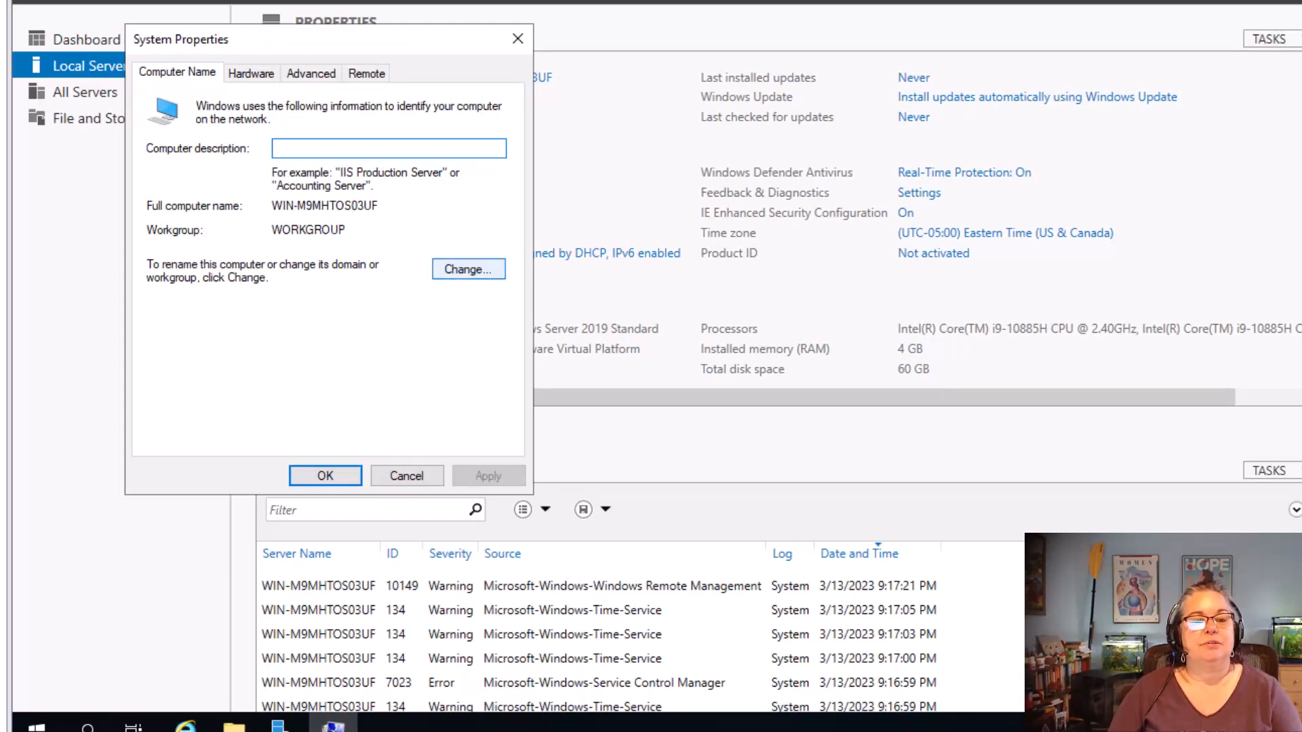
pyautogui.click(468, 270)
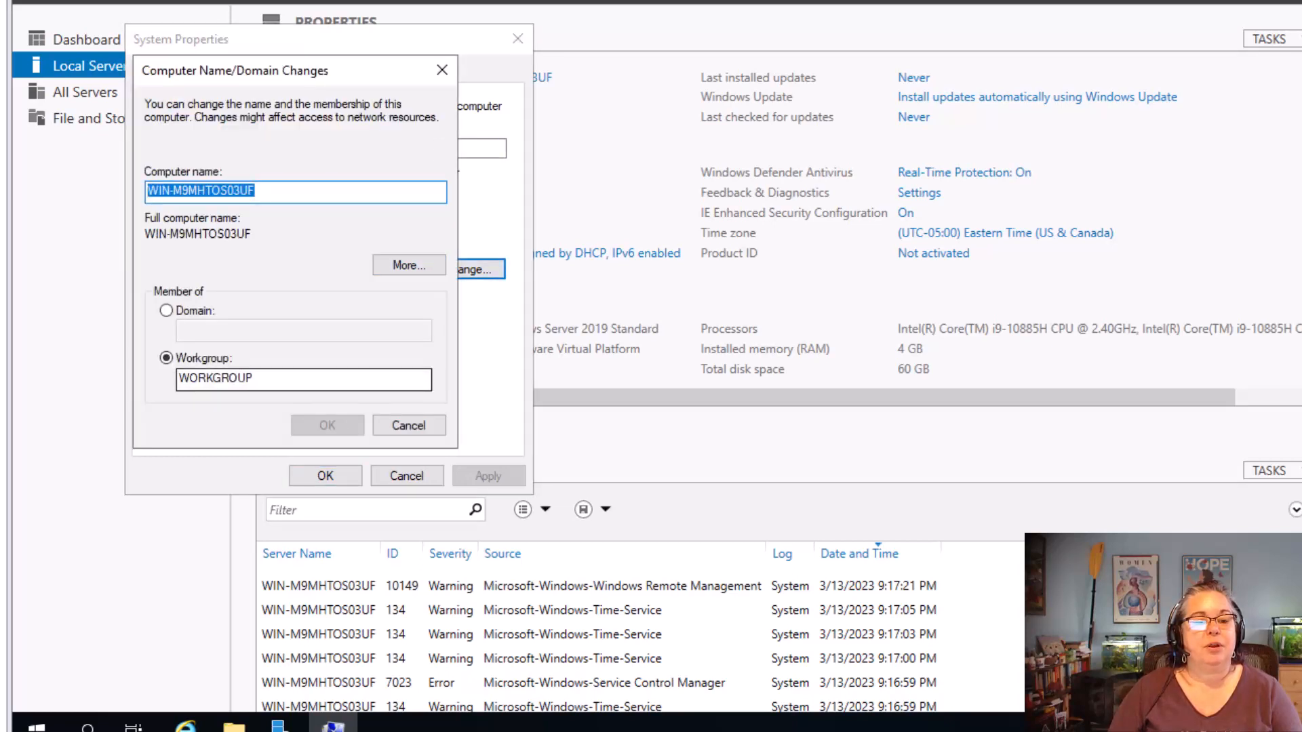
pyautogui.click(292, 379)
pyautogui.hotkey('alt', 'Tab')
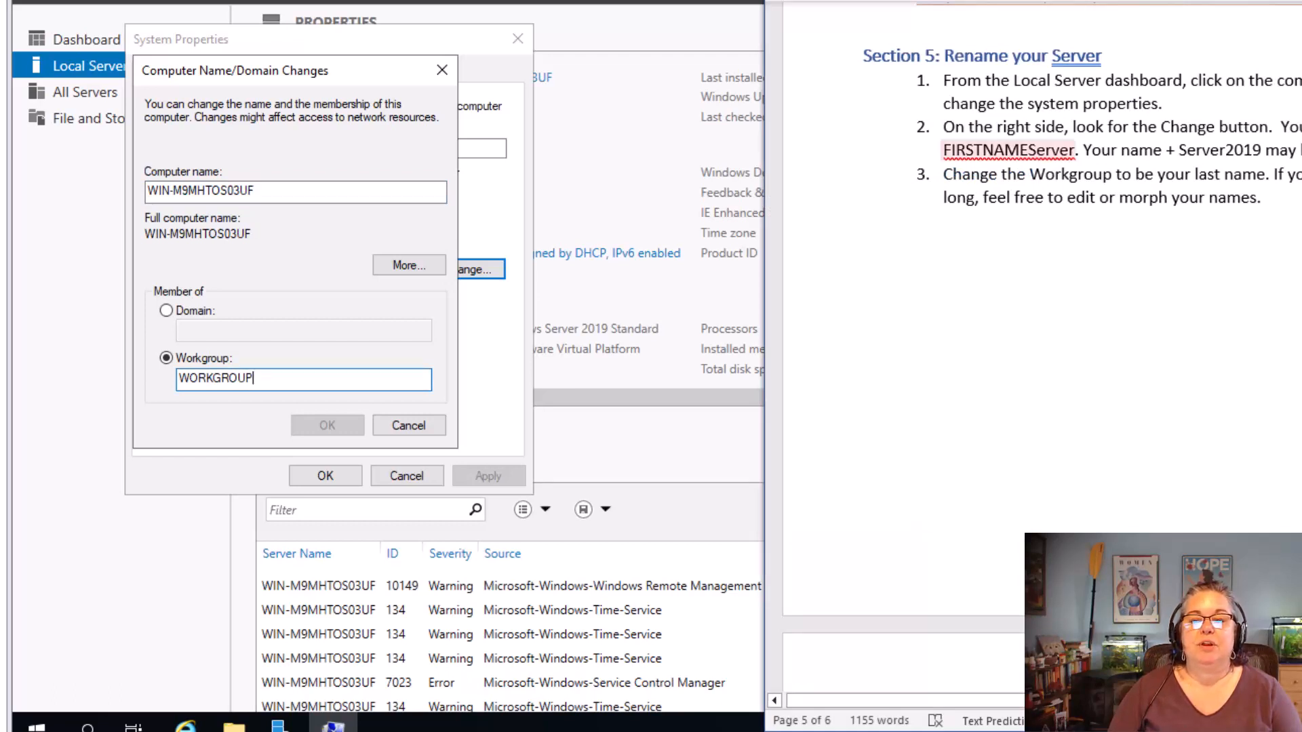
# Replace the server's computer name with the owner's first name followed directly by "Server"
pyautogui.click(271, 192)
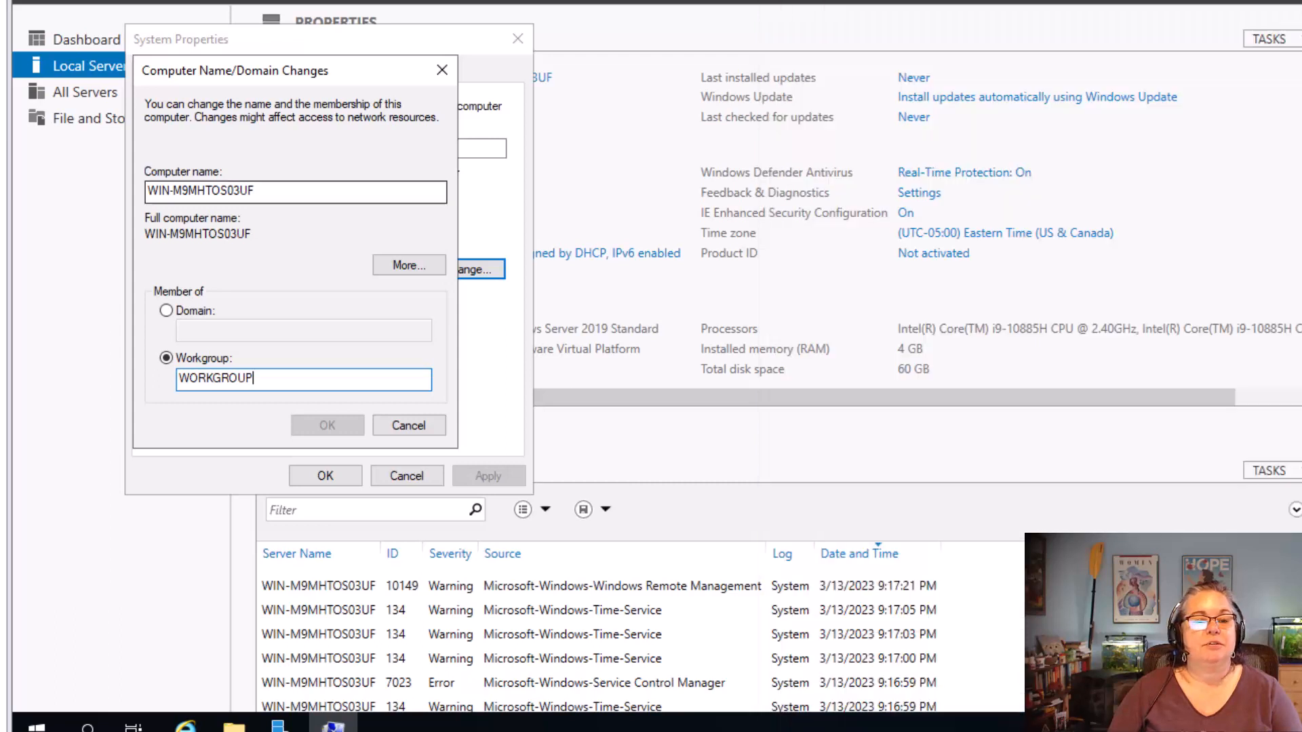
pyautogui.moveTo(271, 191); pyautogui.dragTo(146, 192)
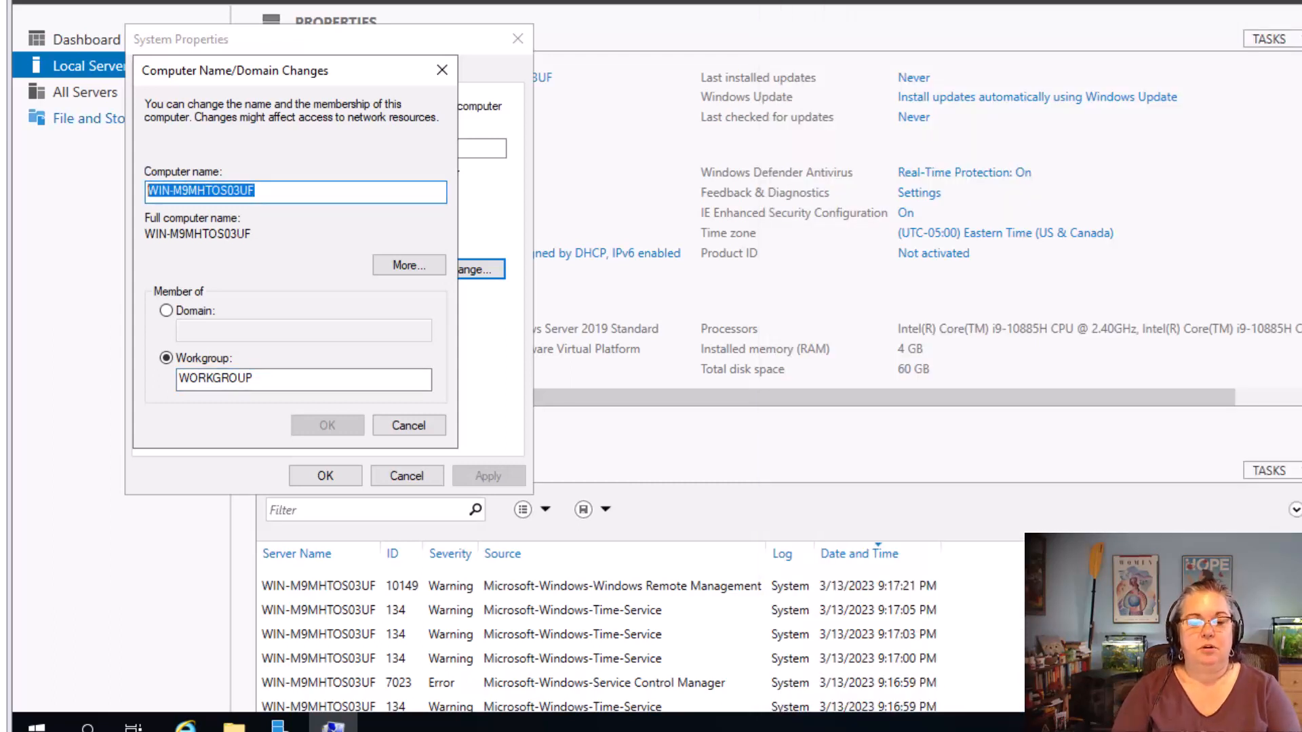
pyautogui.moveTo(260, 192); pyautogui.dragTo(148, 191)
pyautogui.press('BackSpace')
pyautogui.write('J')
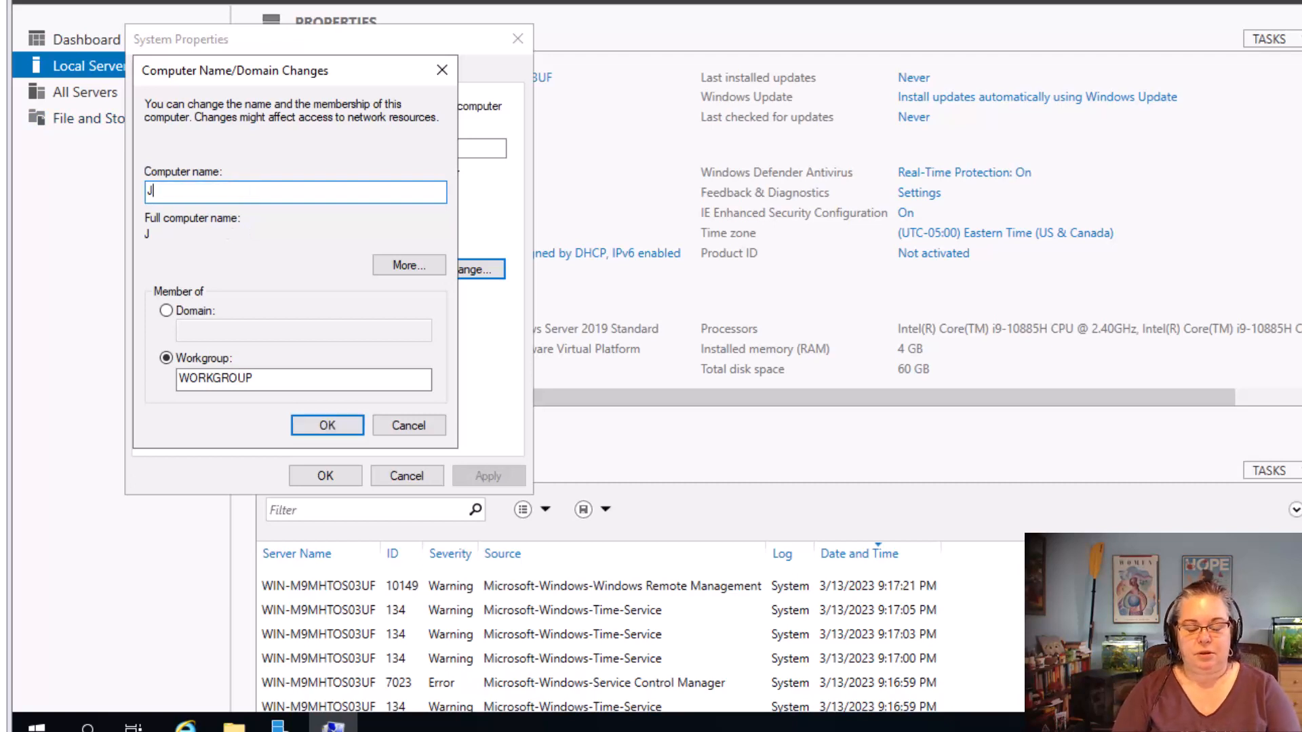
pyautogui.write('ulieServer')
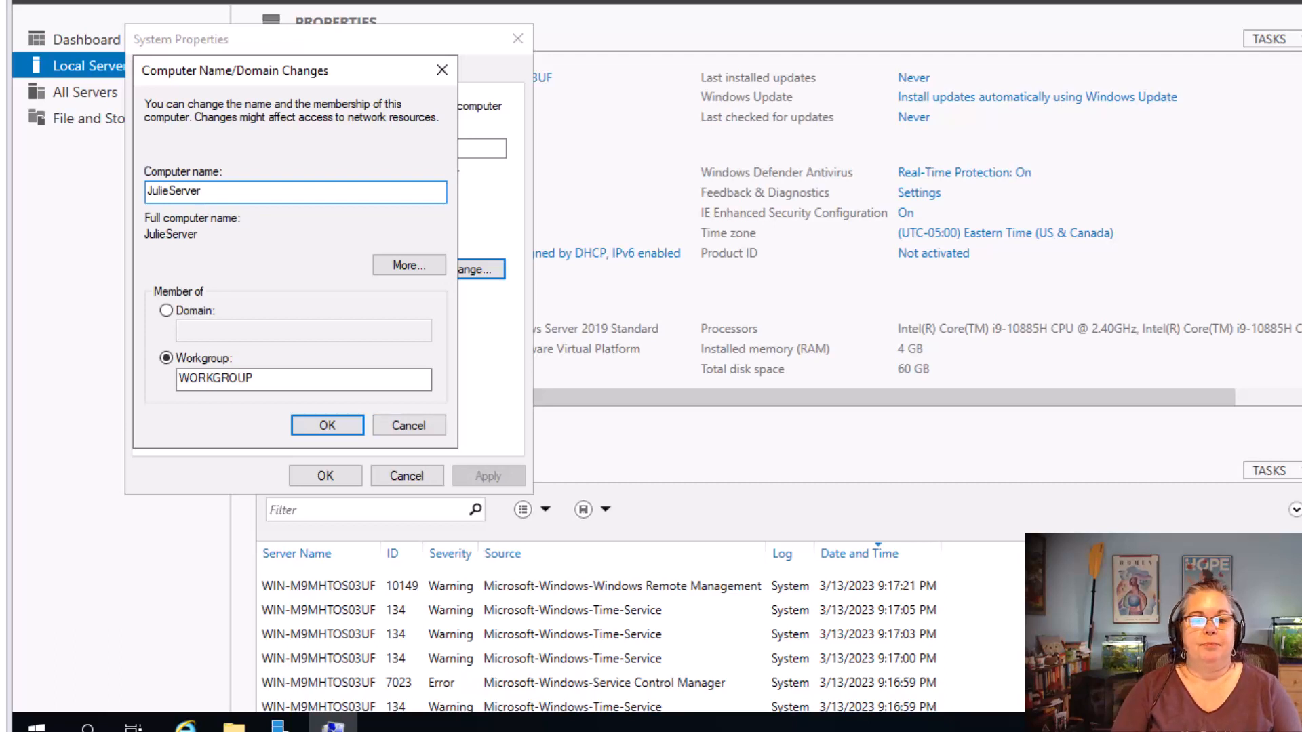
# Replace the workgroup name with a shortened form of the owner's last name in capitals, and submit the computer name and workgroup changes
pyautogui.click(263, 379)
pyautogui.press('BackSpace')
pyautogui.press('BackSpace')
pyautogui.press('BackSpace')
pyautogui.press('BackSpace')
pyautogui.press('BackSpace')
pyautogui.press('BackSpace')
pyautogui.press('BackSpace')
pyautogui.press('BackSpace')
pyautogui.press('BackSpace')
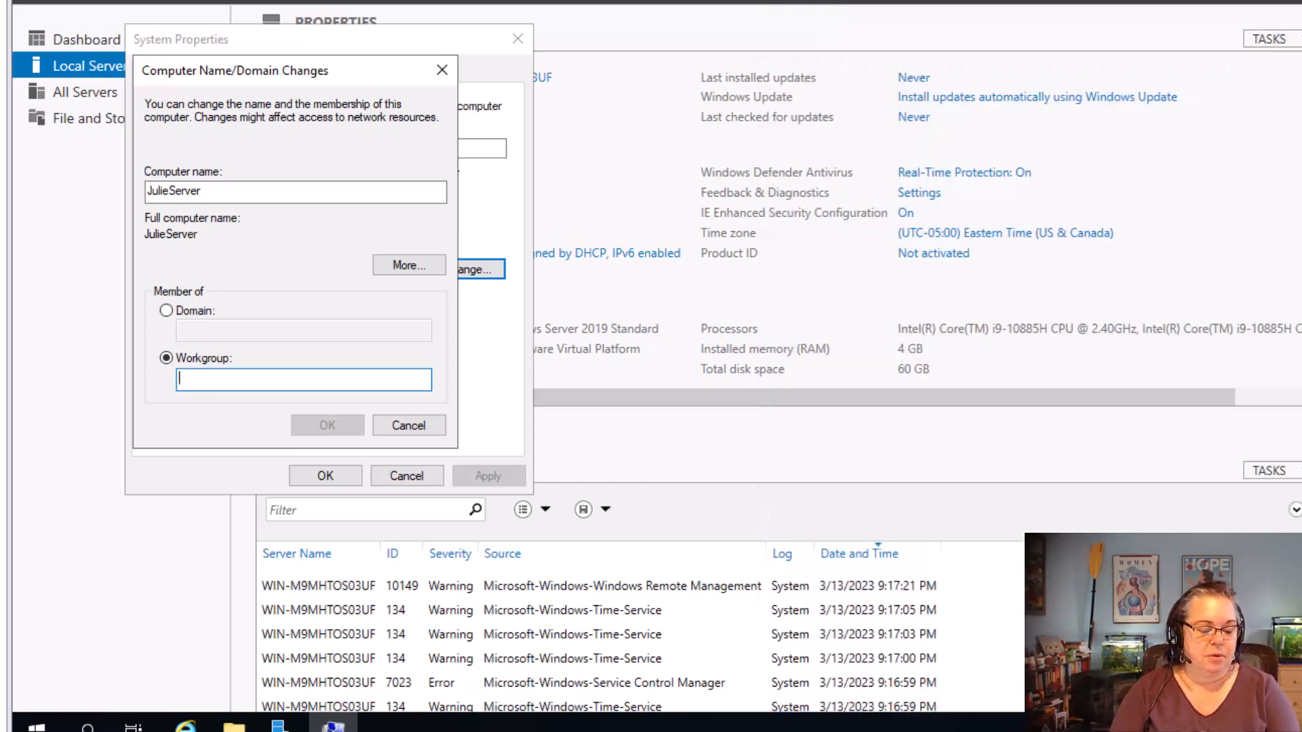
pyautogui.write('MA')
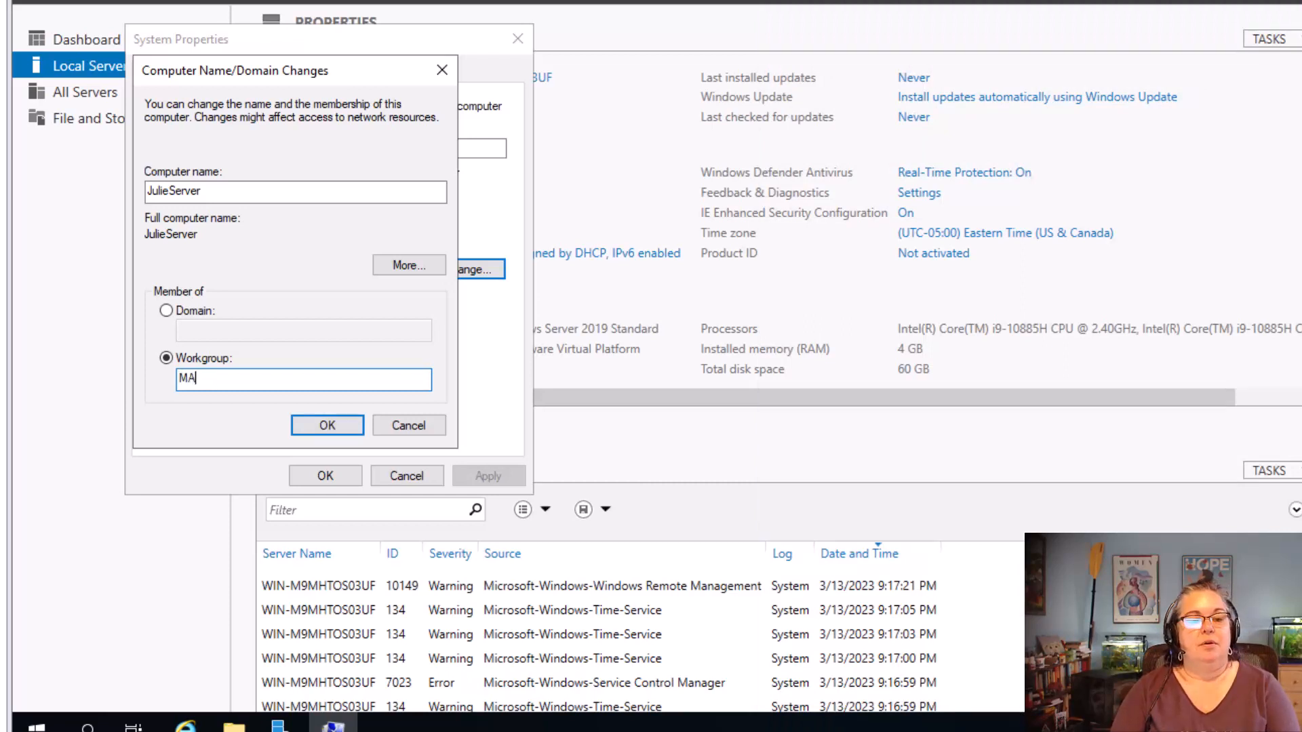
pyautogui.write('RTHAYES')
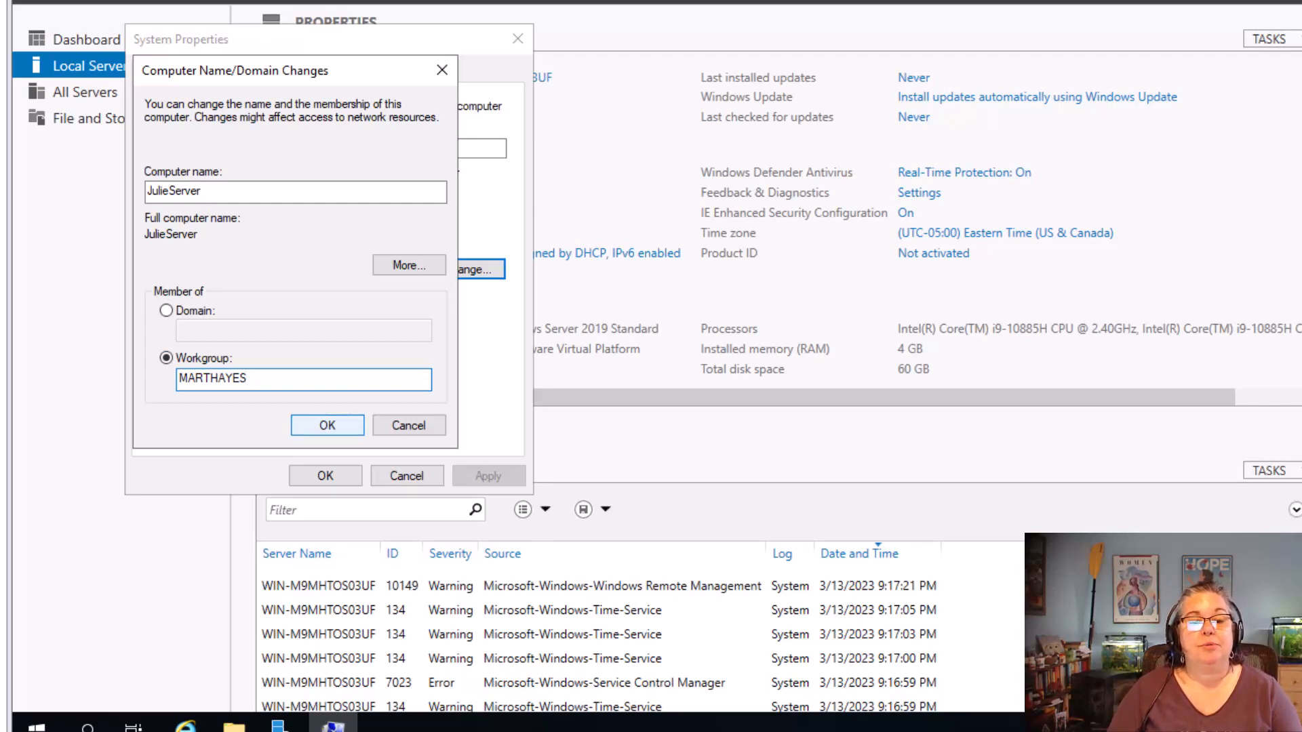
pyautogui.click(328, 425)
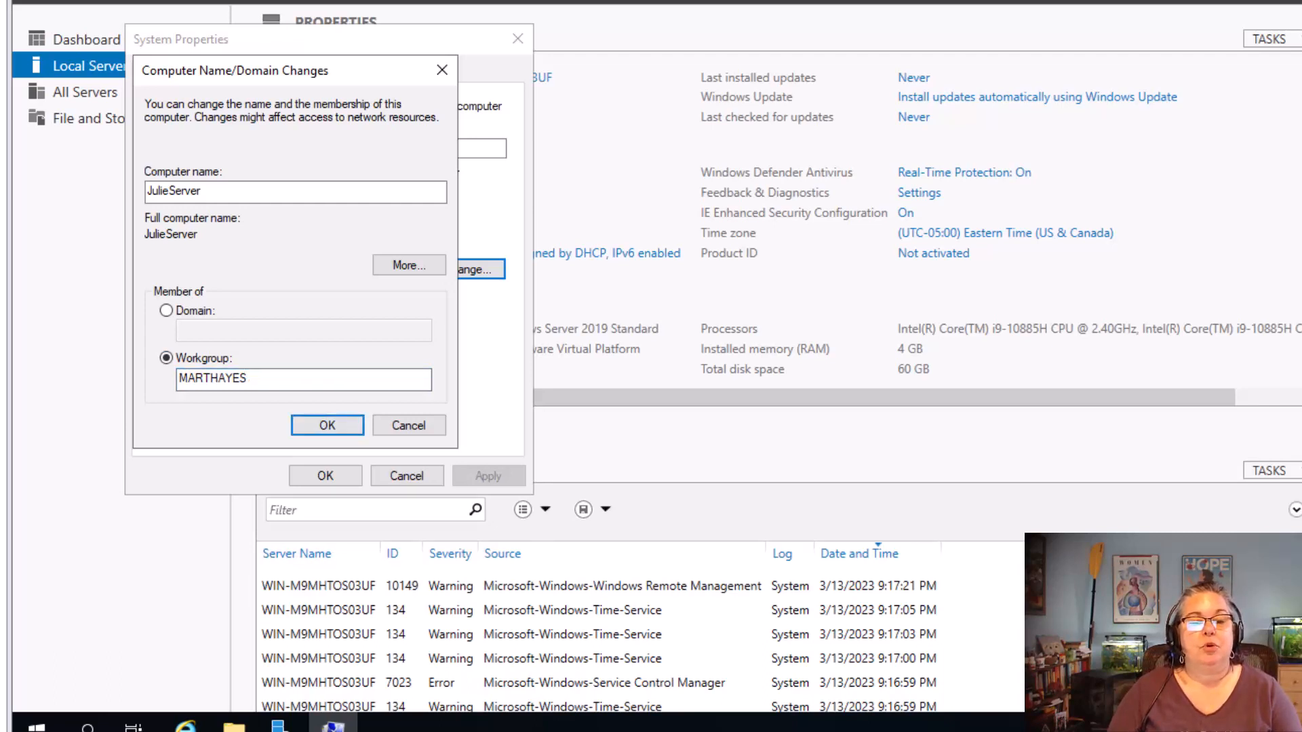
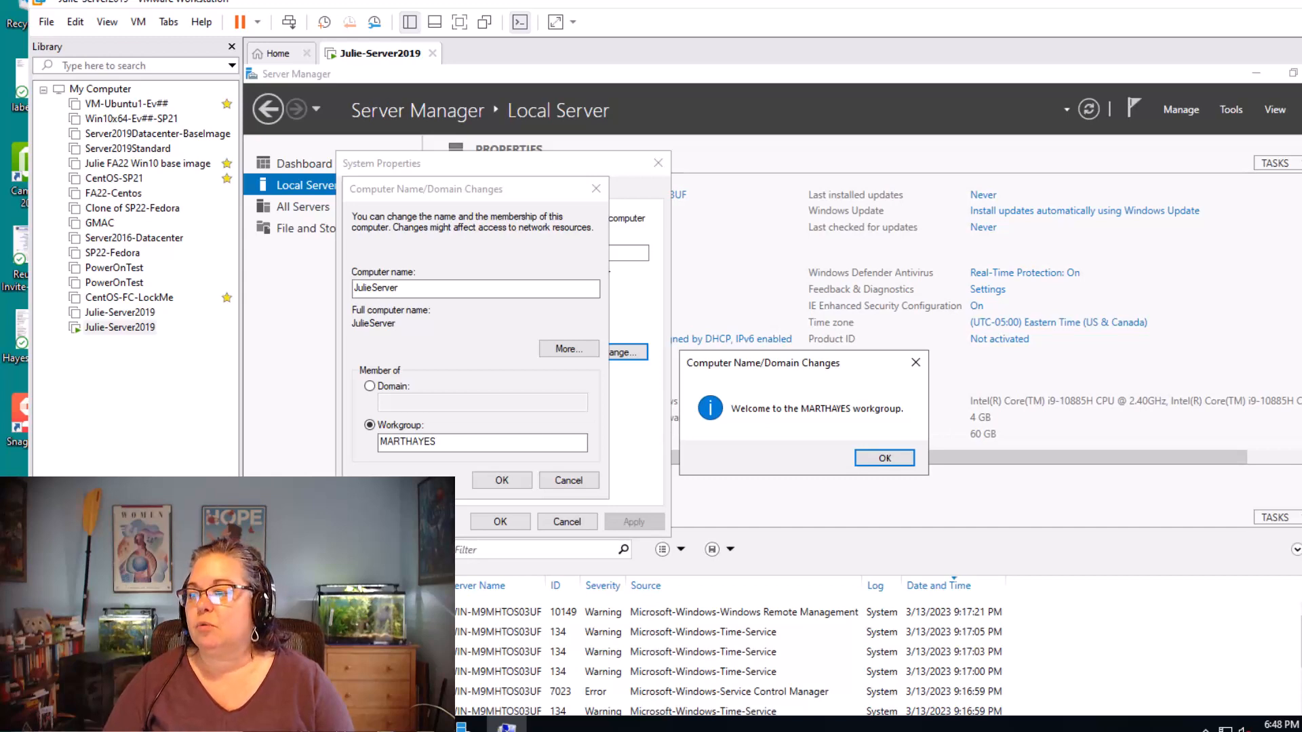
# Check the Snip 6 requirement in the Word answer sheet, and restart the server to apply the computer name and workgroup changes
pyautogui.moveTo(1301, 271); pyautogui.dragTo(1003, 76)
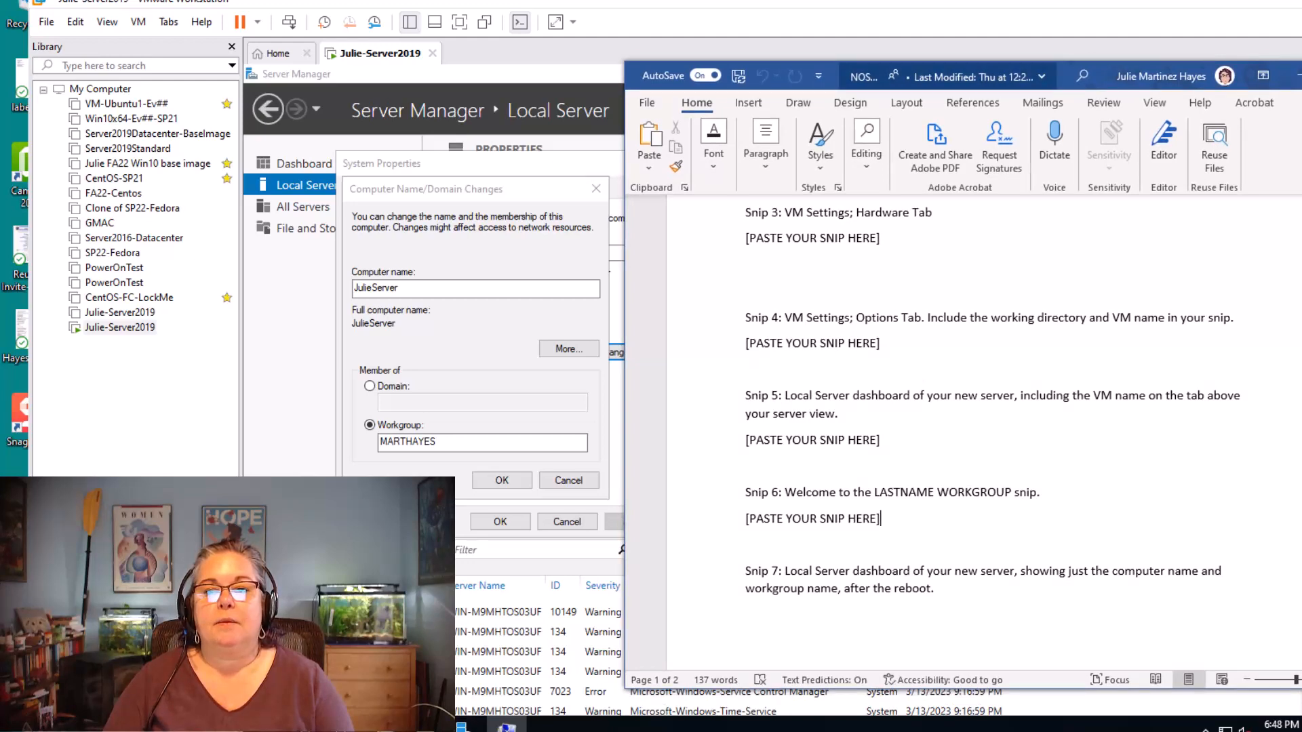
pyautogui.moveTo(1004, 75); pyautogui.dragTo(1301, 244)
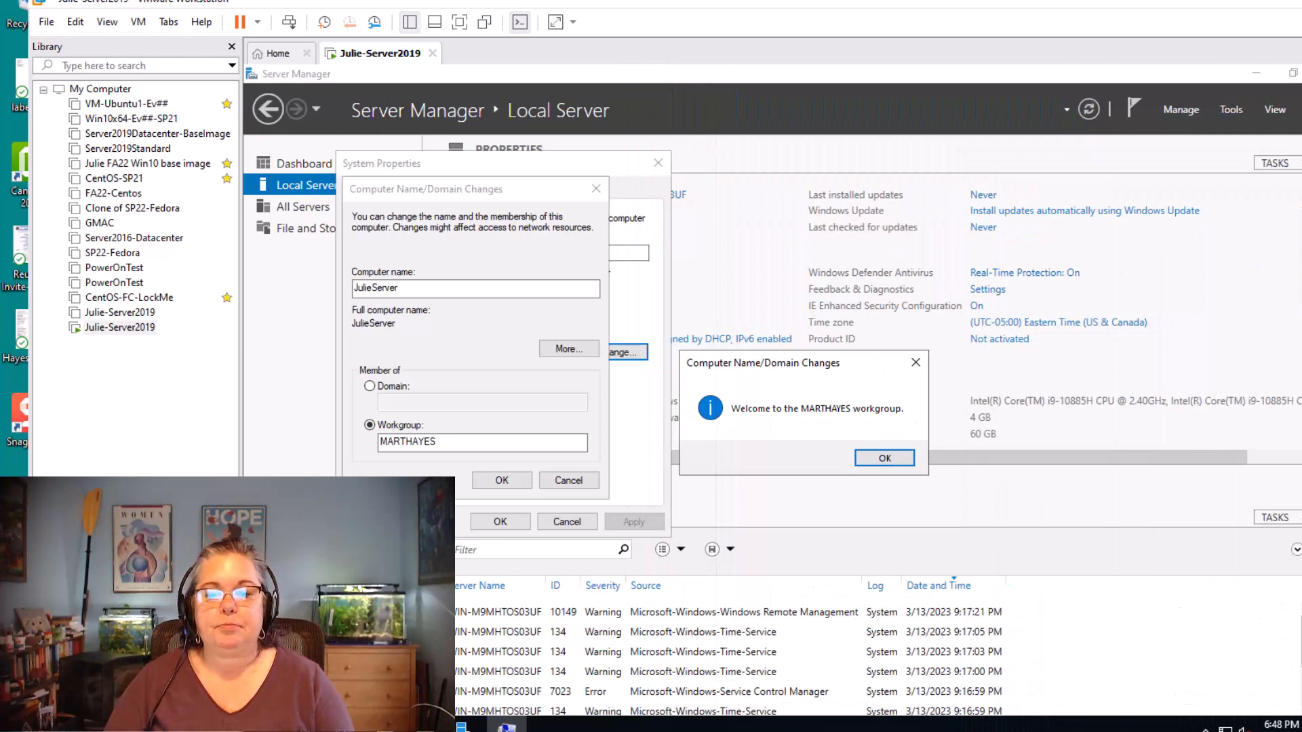
pyautogui.press('Return')
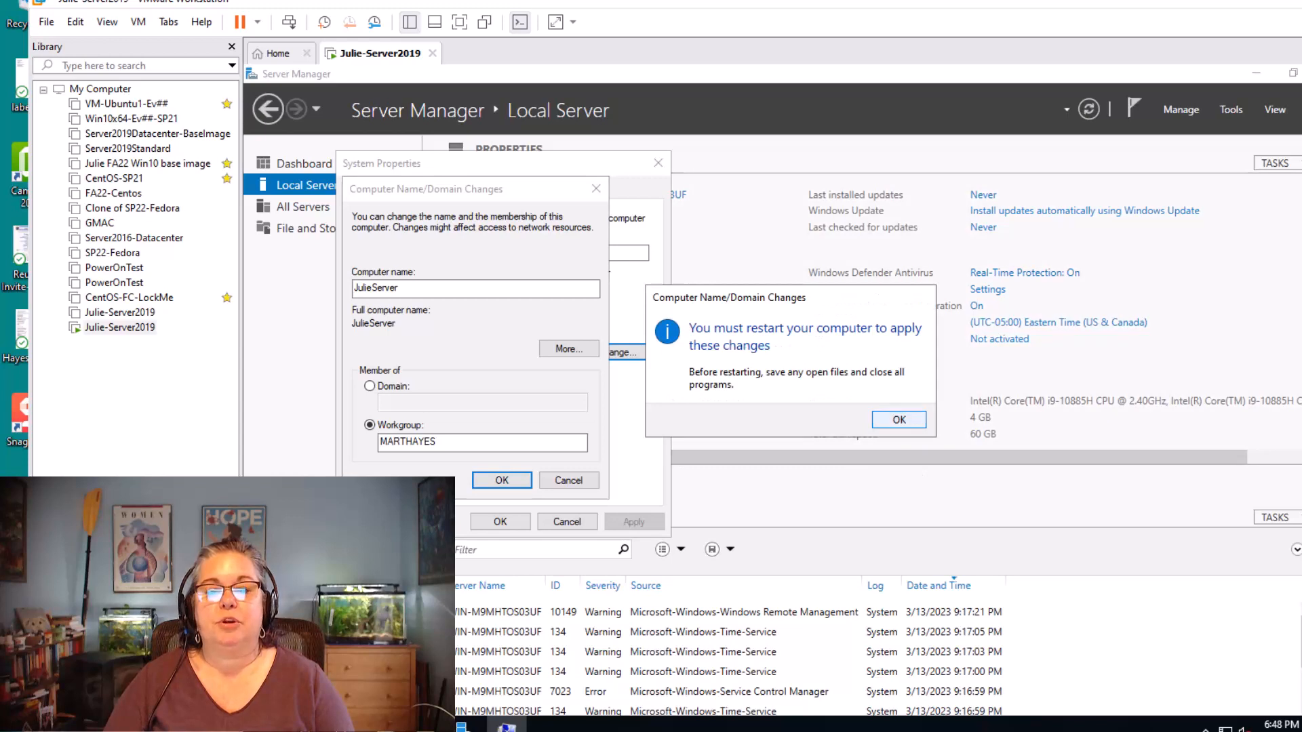
pyautogui.press('Return')
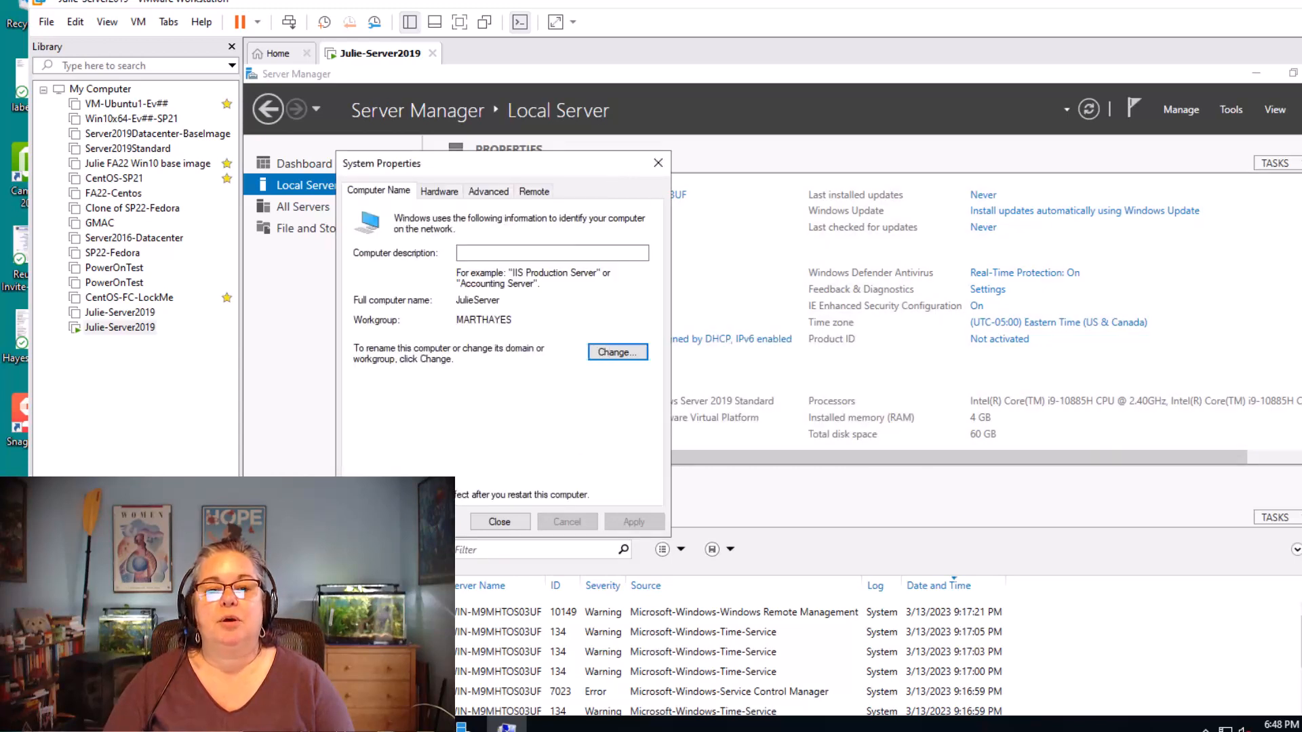
pyautogui.click(500, 522)
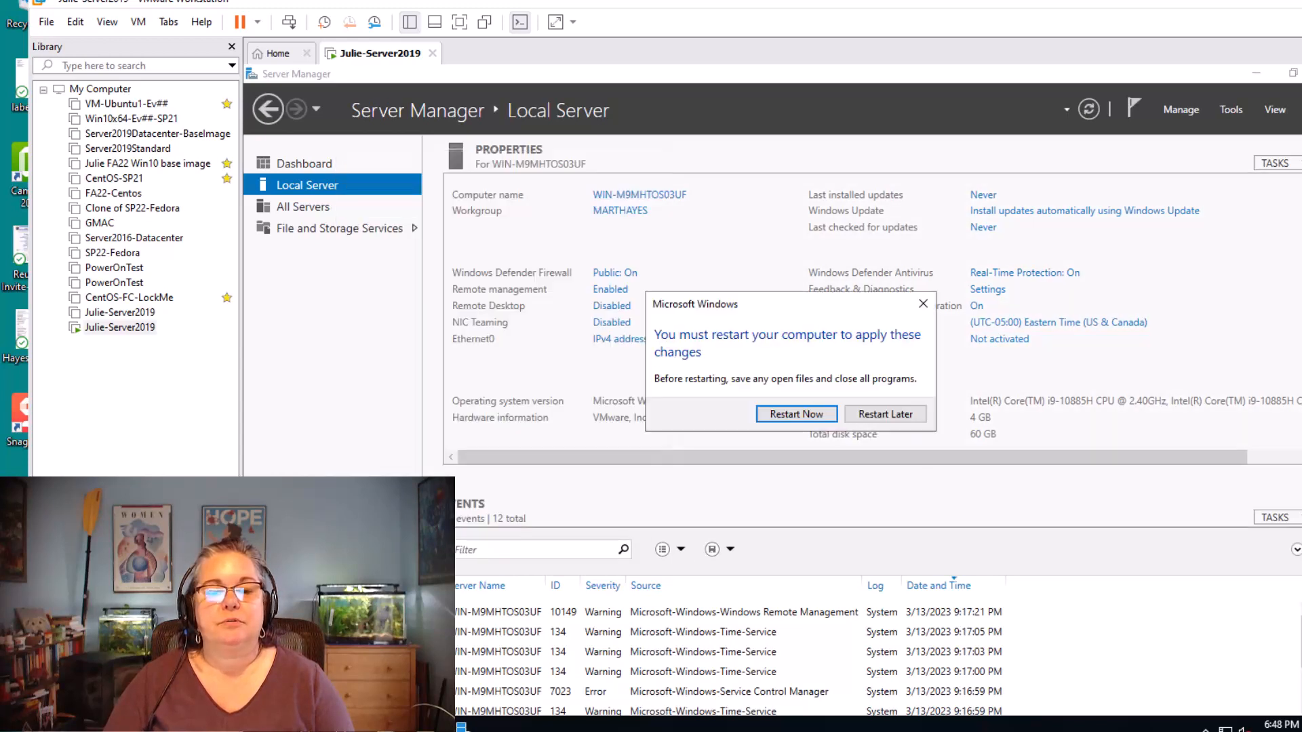
pyautogui.press('Return')
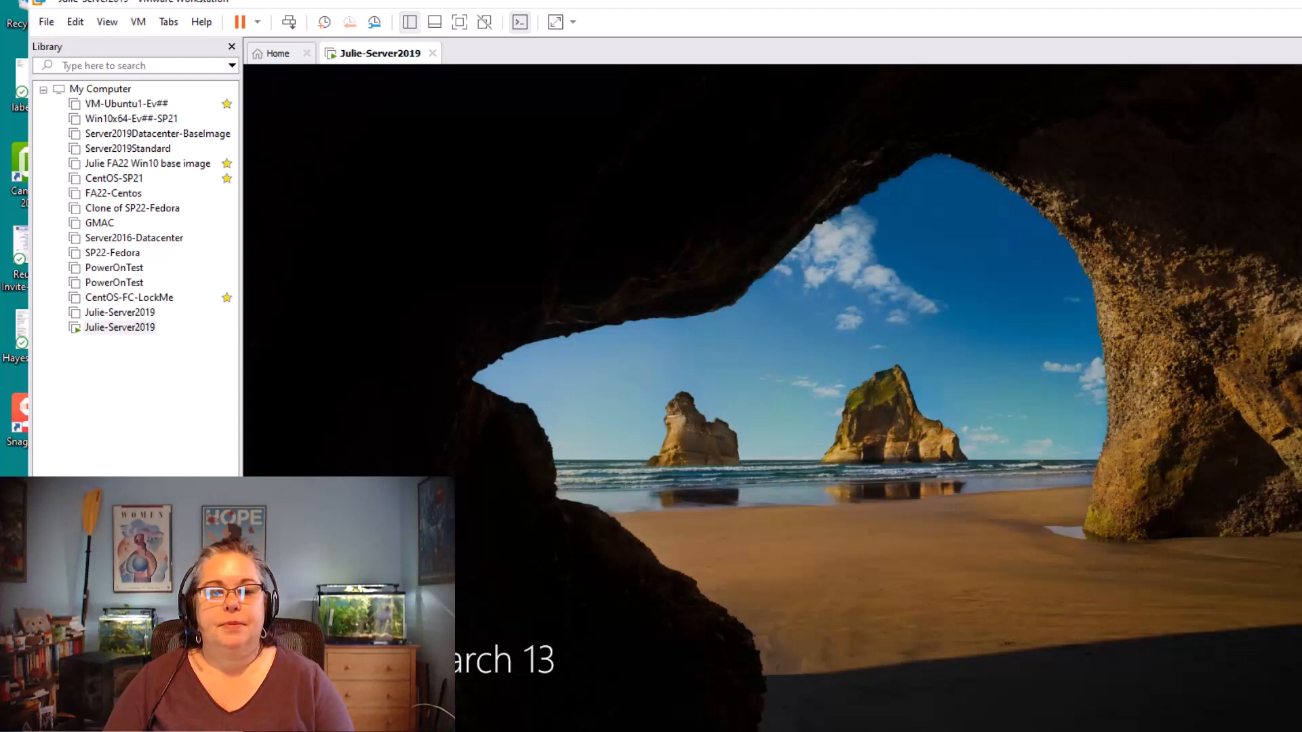
# Unlock the restarted server, sign in with the account password, and dismiss the Windows Admin Center message
pyautogui.click(289, 22)
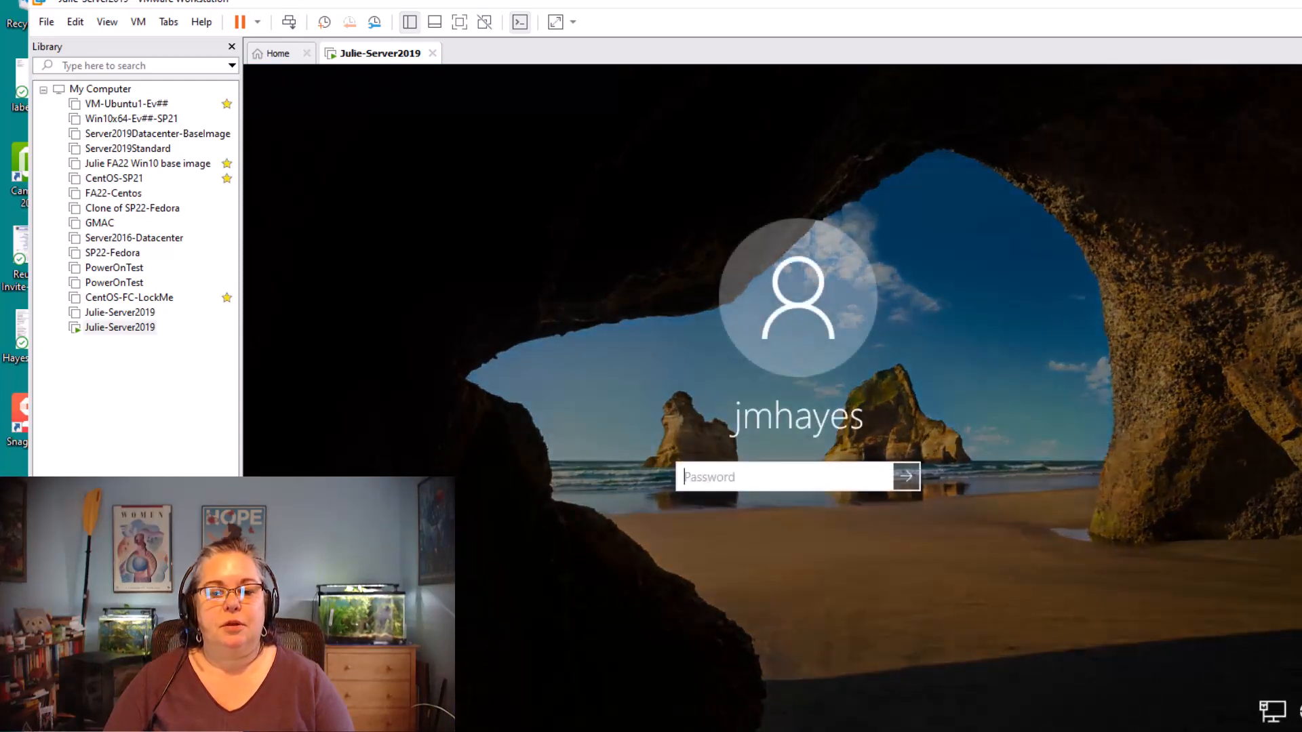
pyautogui.write('•••••')
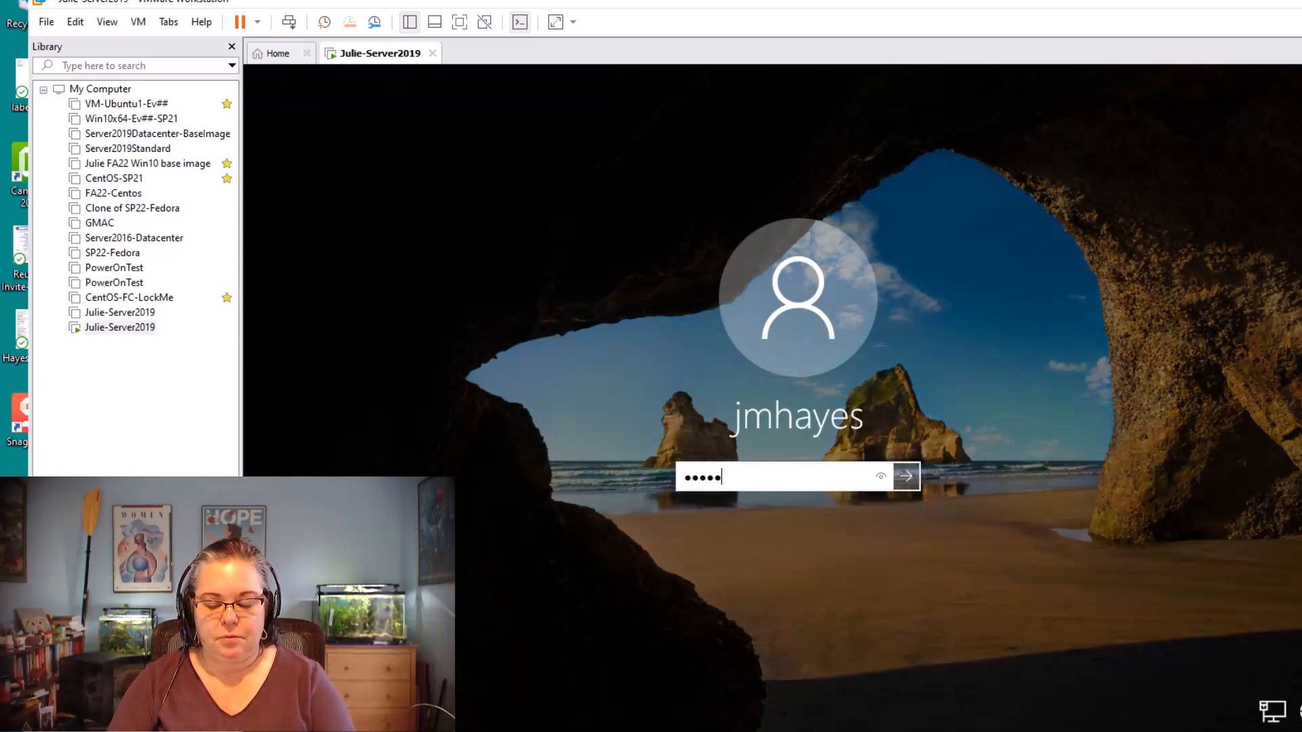
pyautogui.write('••••••')
pyautogui.press('Return')
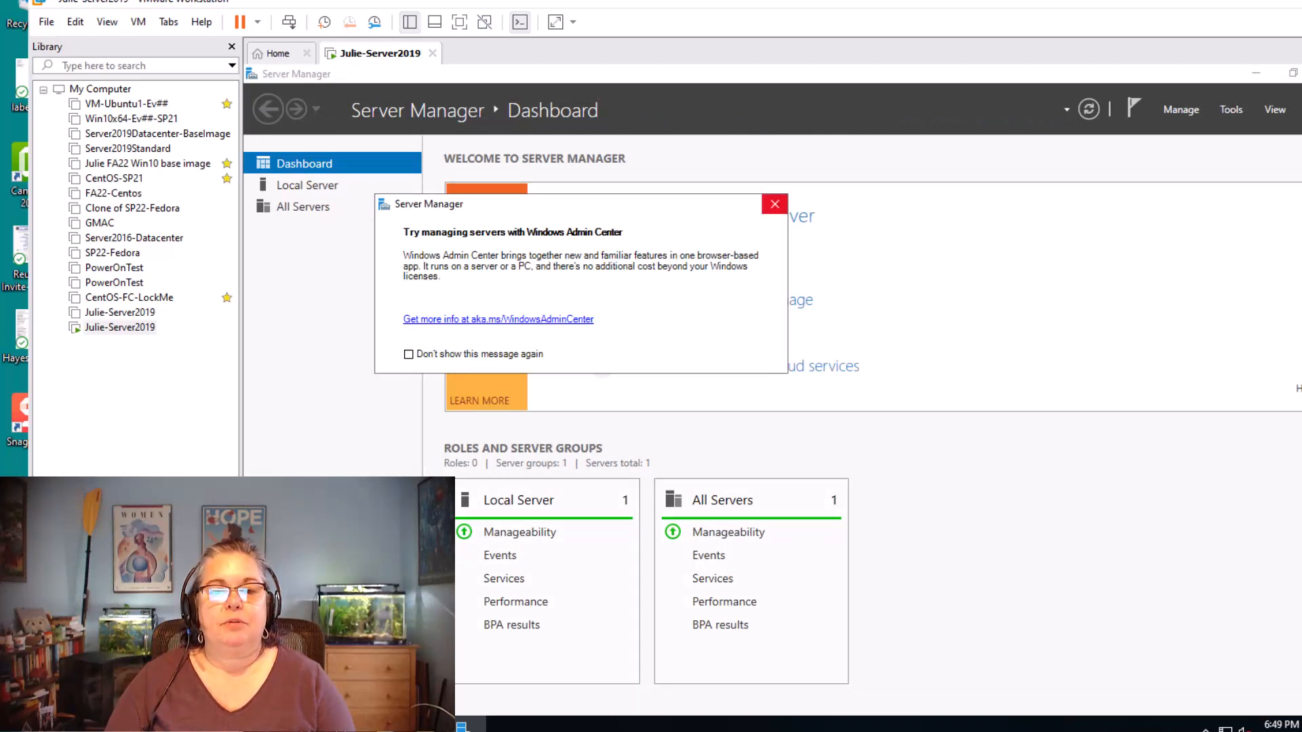
pyautogui.click(774, 204)
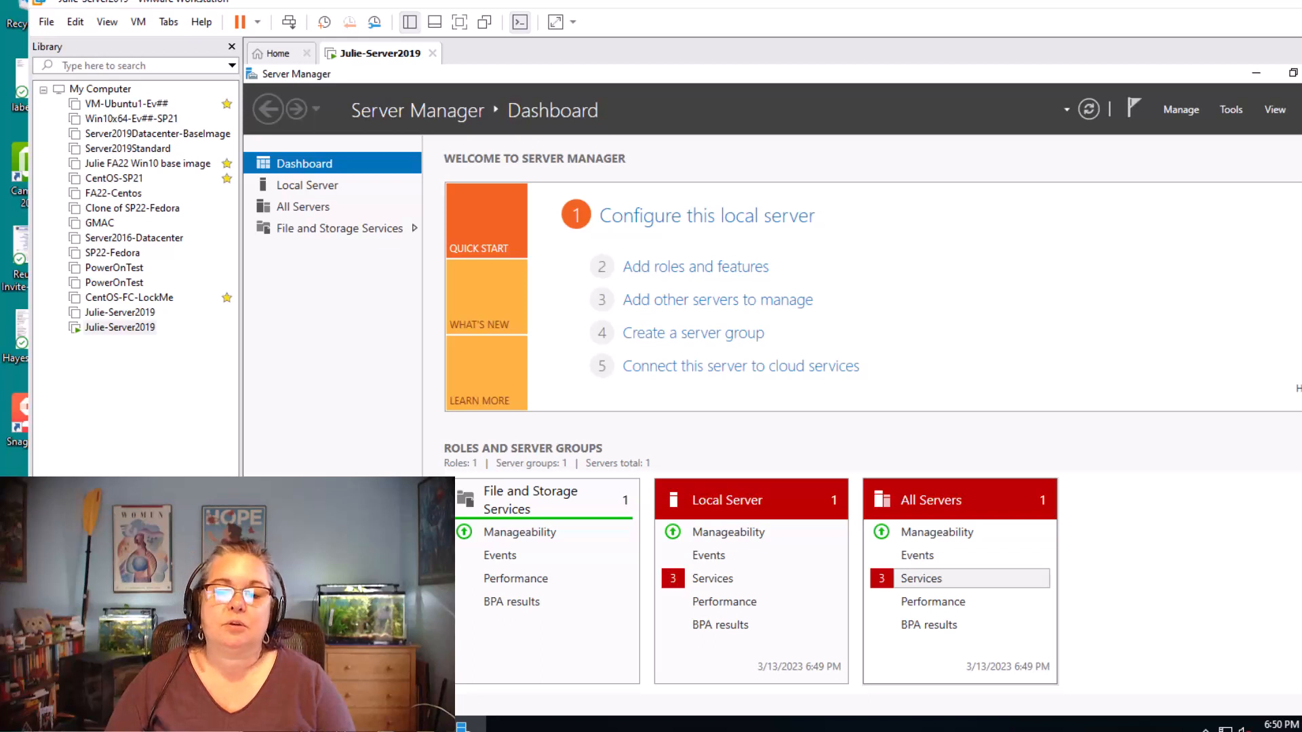
# Start the User Access Logging Service from the refreshed All Servers services details, and clear the Start Services task notification
pyautogui.click(1088, 109)
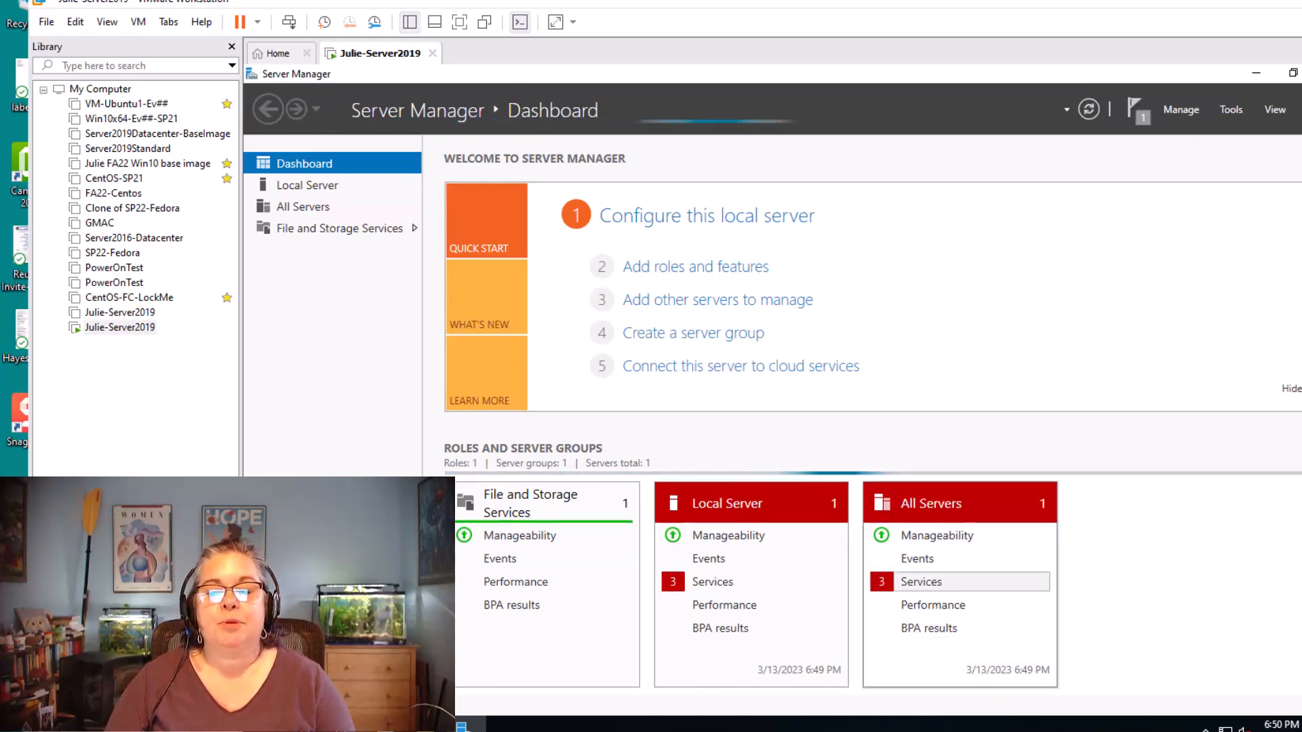
pyautogui.click(920, 581)
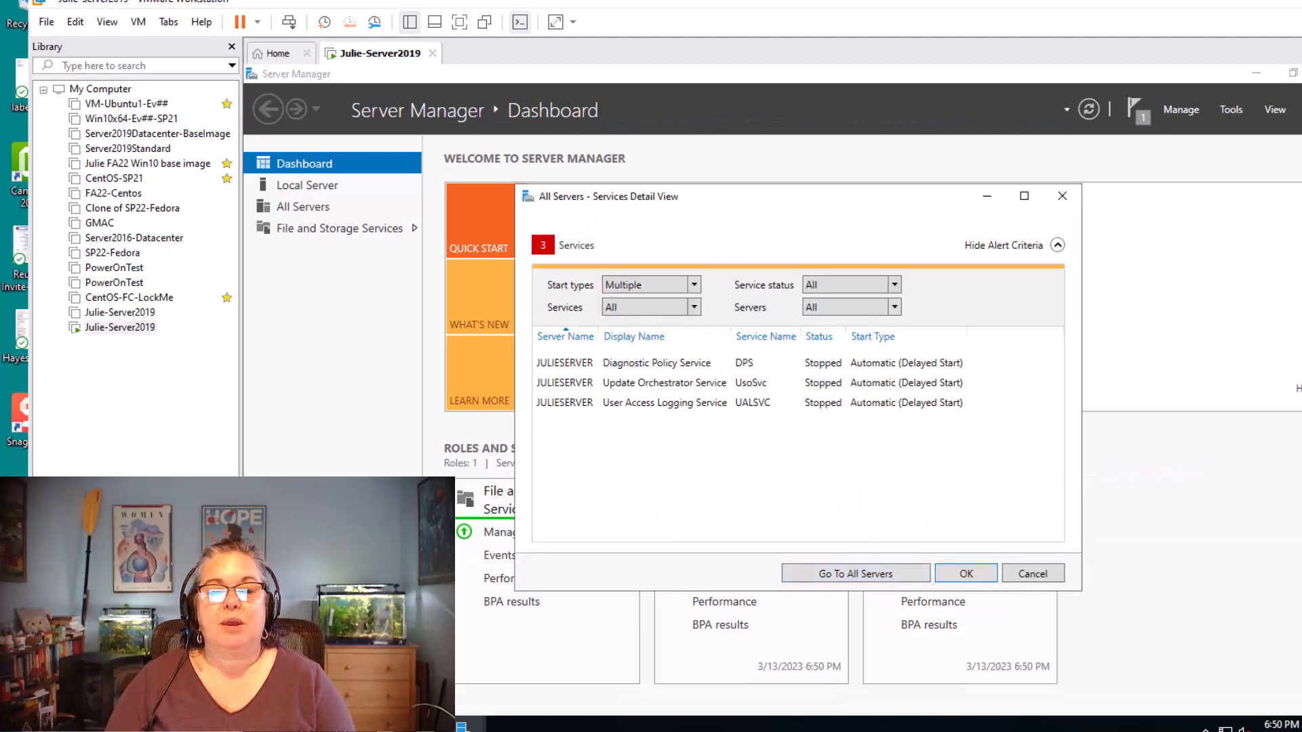
pyautogui.click(753, 402)
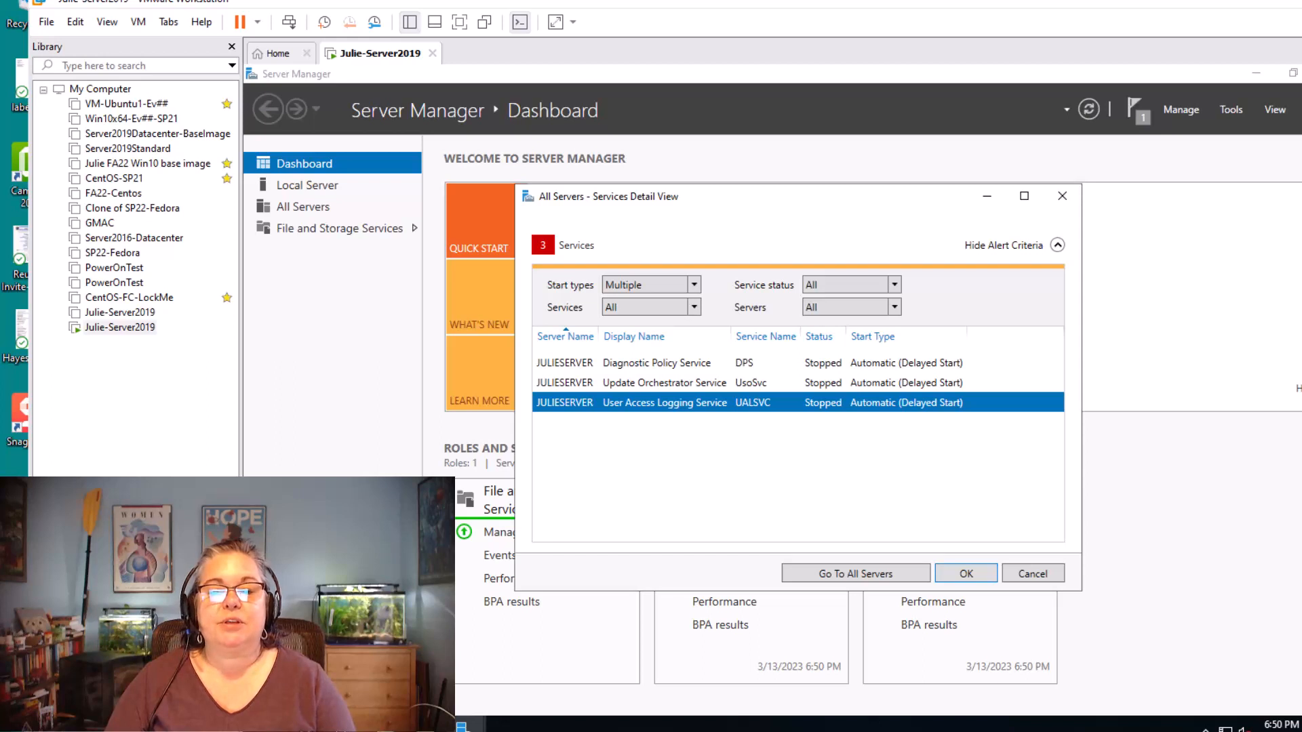
pyautogui.rightClick(813, 403)
pyautogui.click(847, 413)
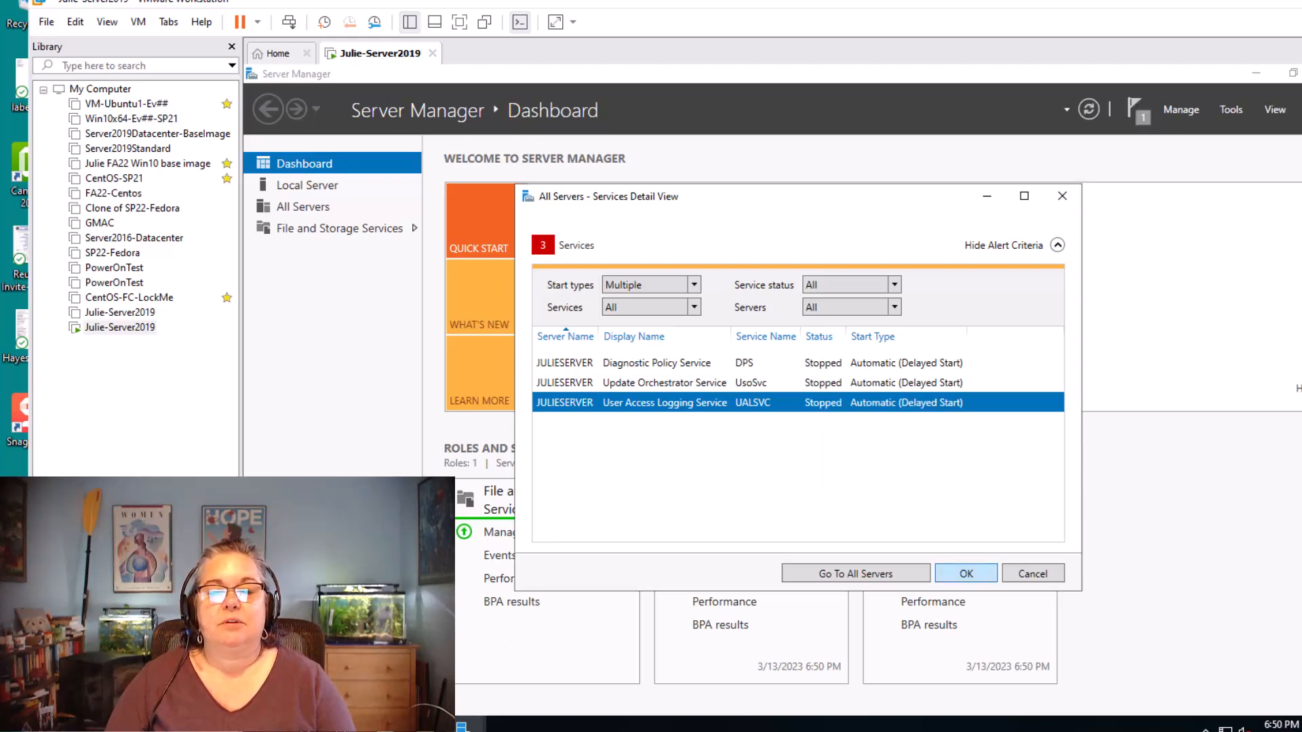
pyautogui.click(965, 573)
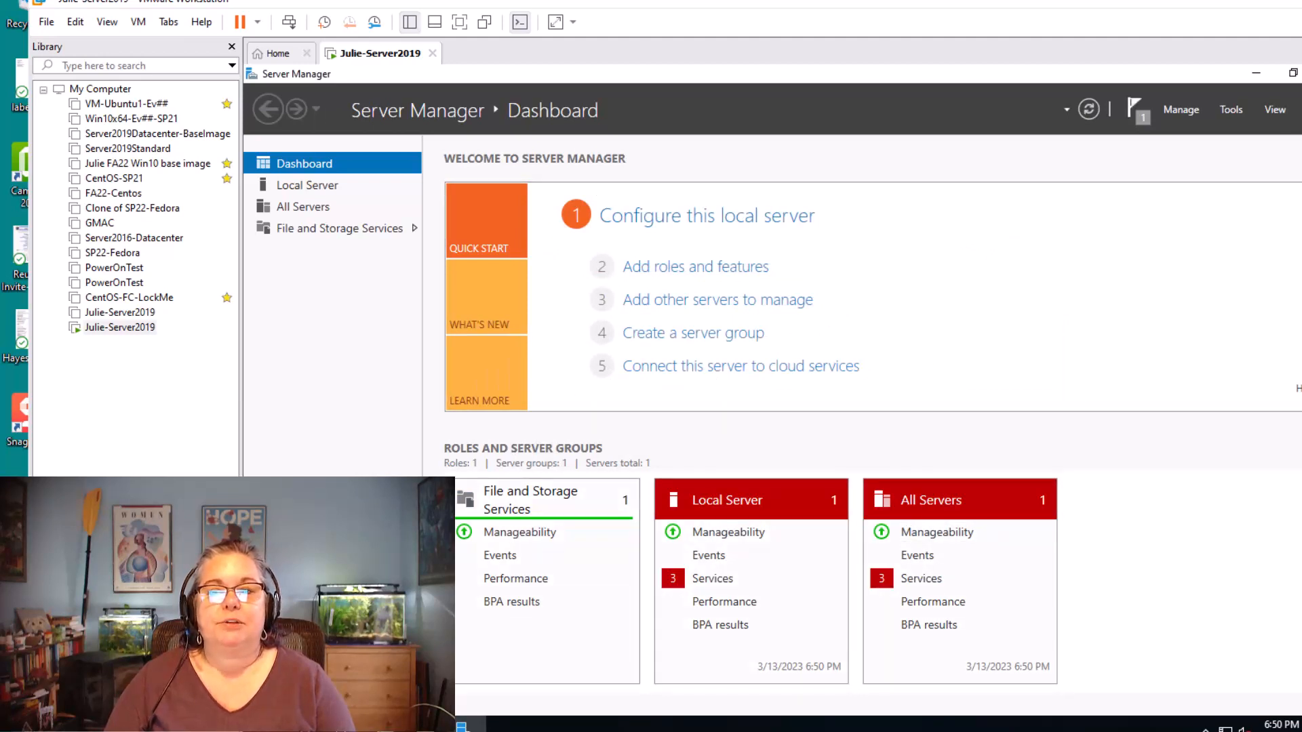
pyautogui.click(1135, 108)
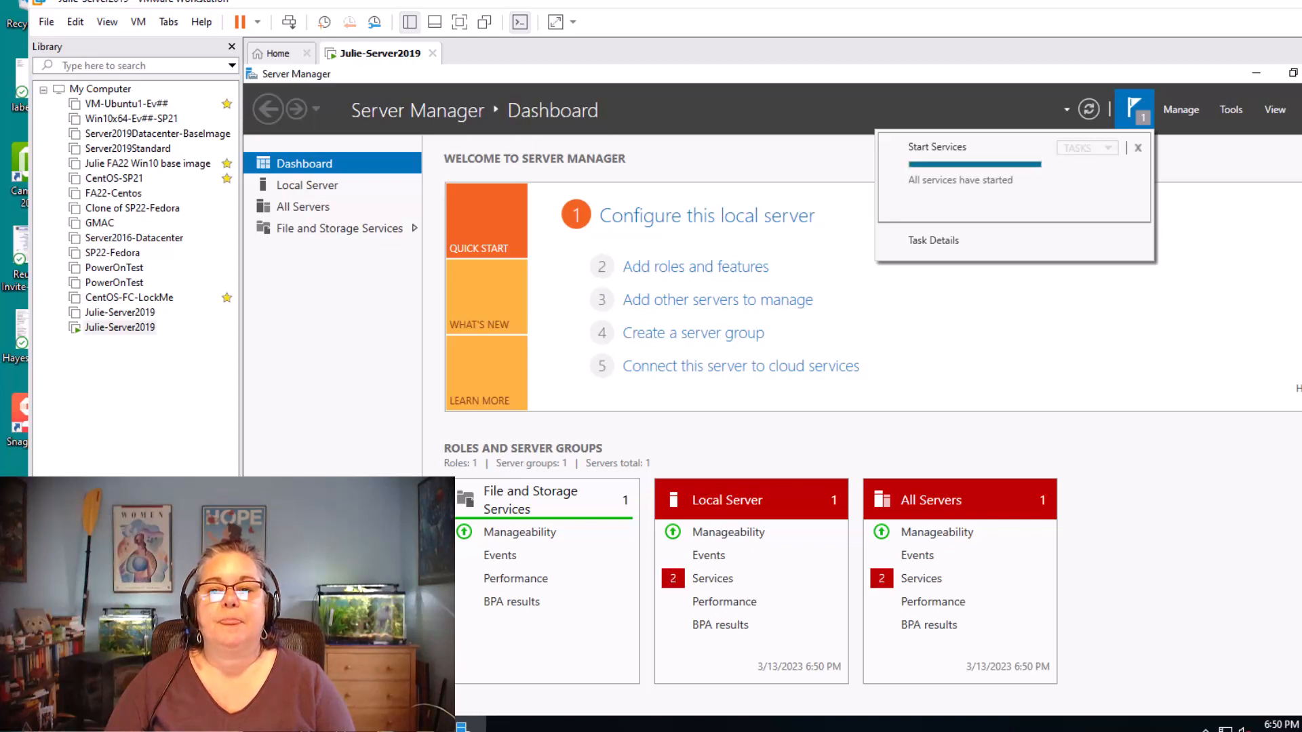
pyautogui.click(1138, 148)
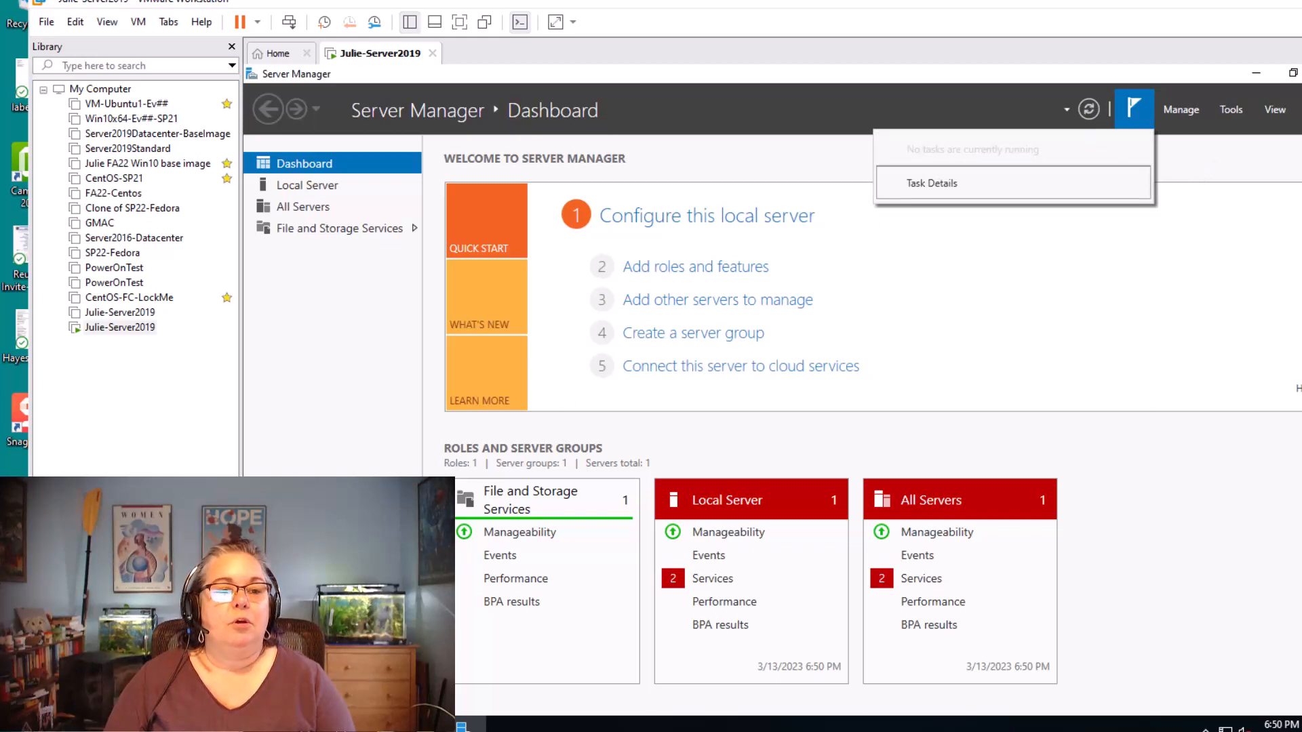
# Display the Local Server page, and compare its computer name and workgroup with the Snip 7 requirement in the Word answer sheet
pyautogui.click(307, 185)
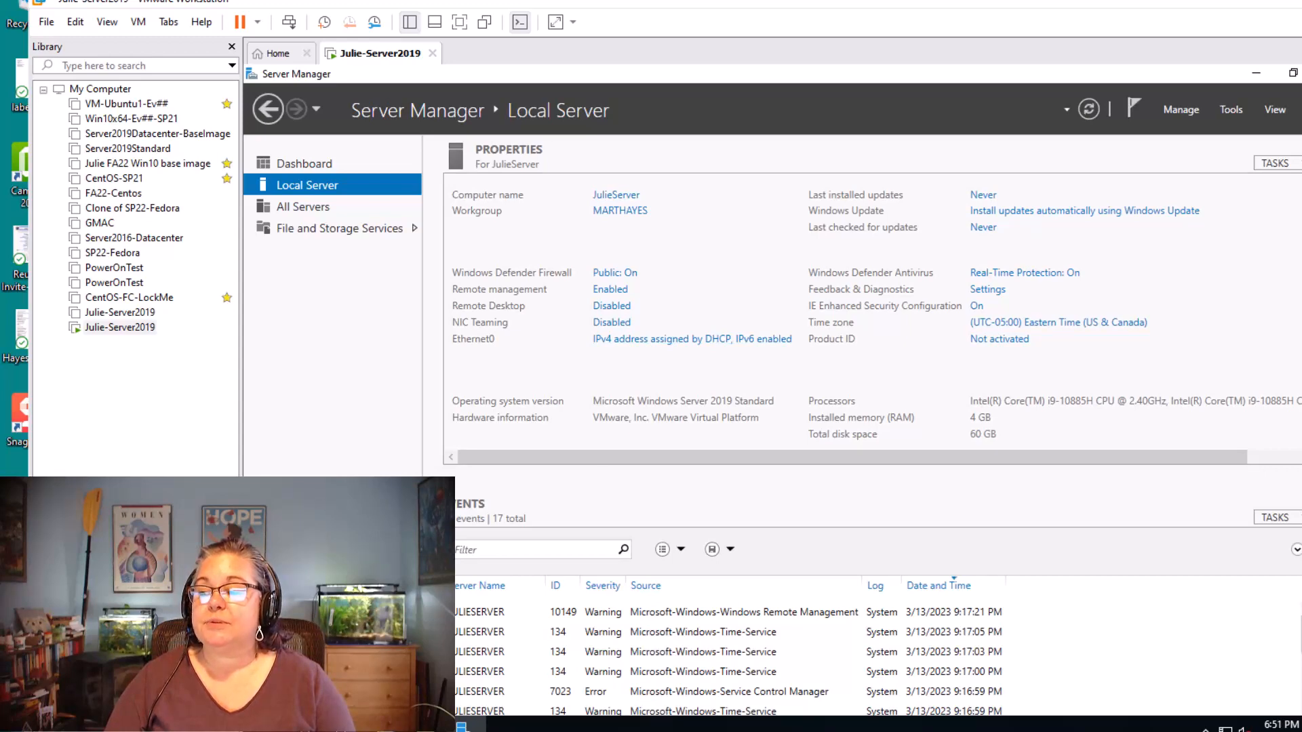
pyautogui.moveTo(1300, 380)
pyautogui.mouseDown()
pyautogui.moveTo(1261, 233)
pyautogui.moveTo(1069, 85)
pyautogui.moveTo(1111, 71)
pyautogui.mouseUp()
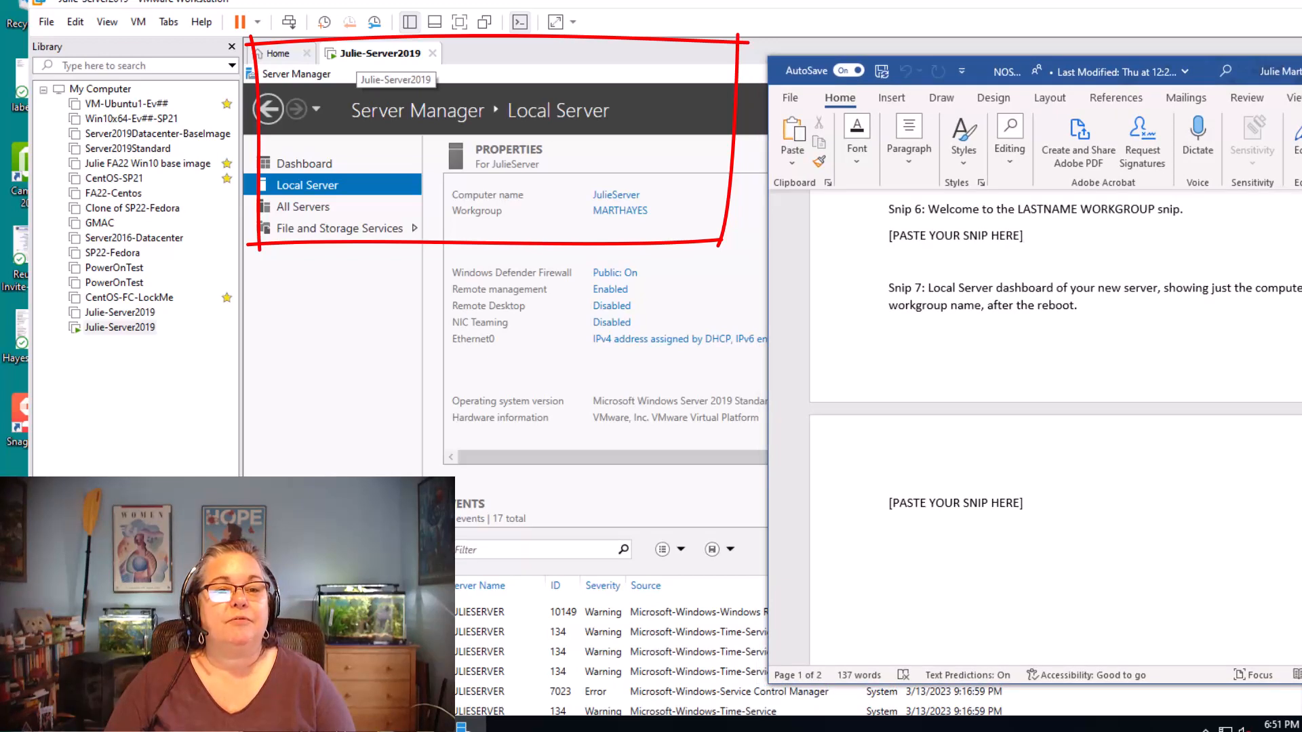
pyautogui.moveTo(1047, 71); pyautogui.dragTo(1206, 87)
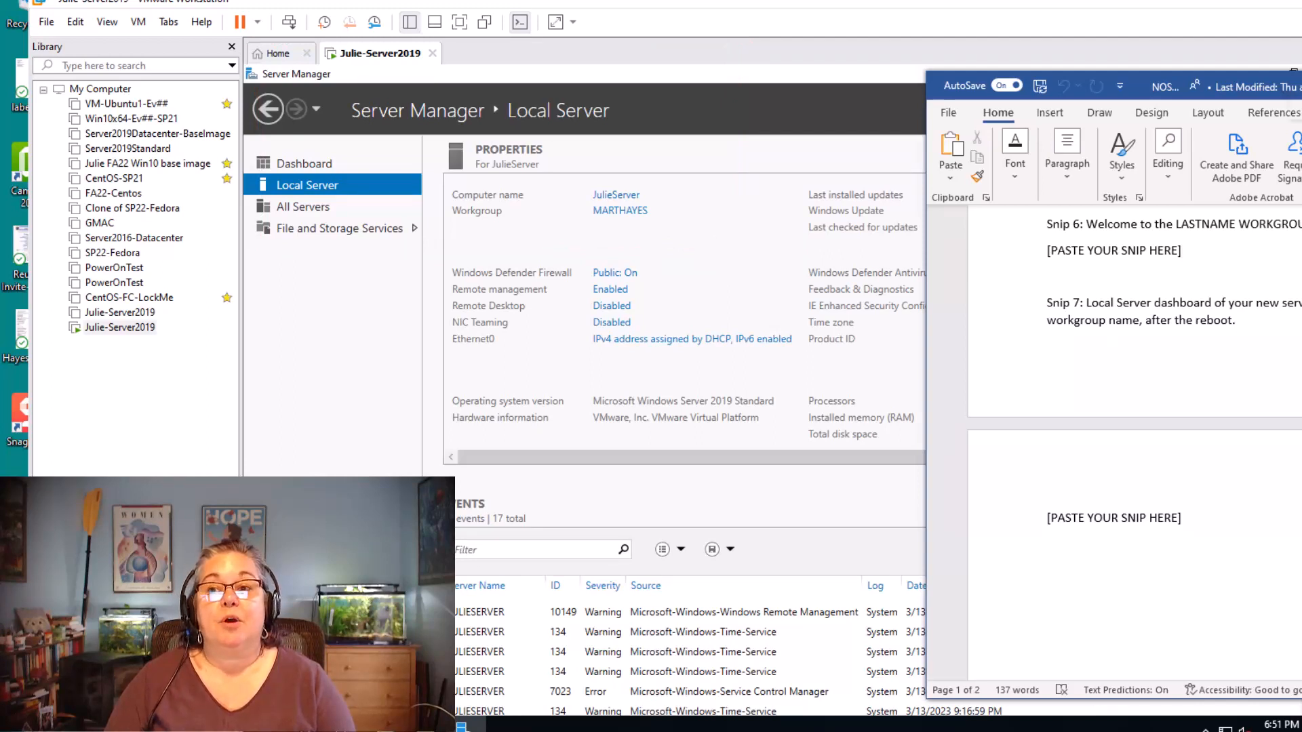
pyautogui.press('super+Down')
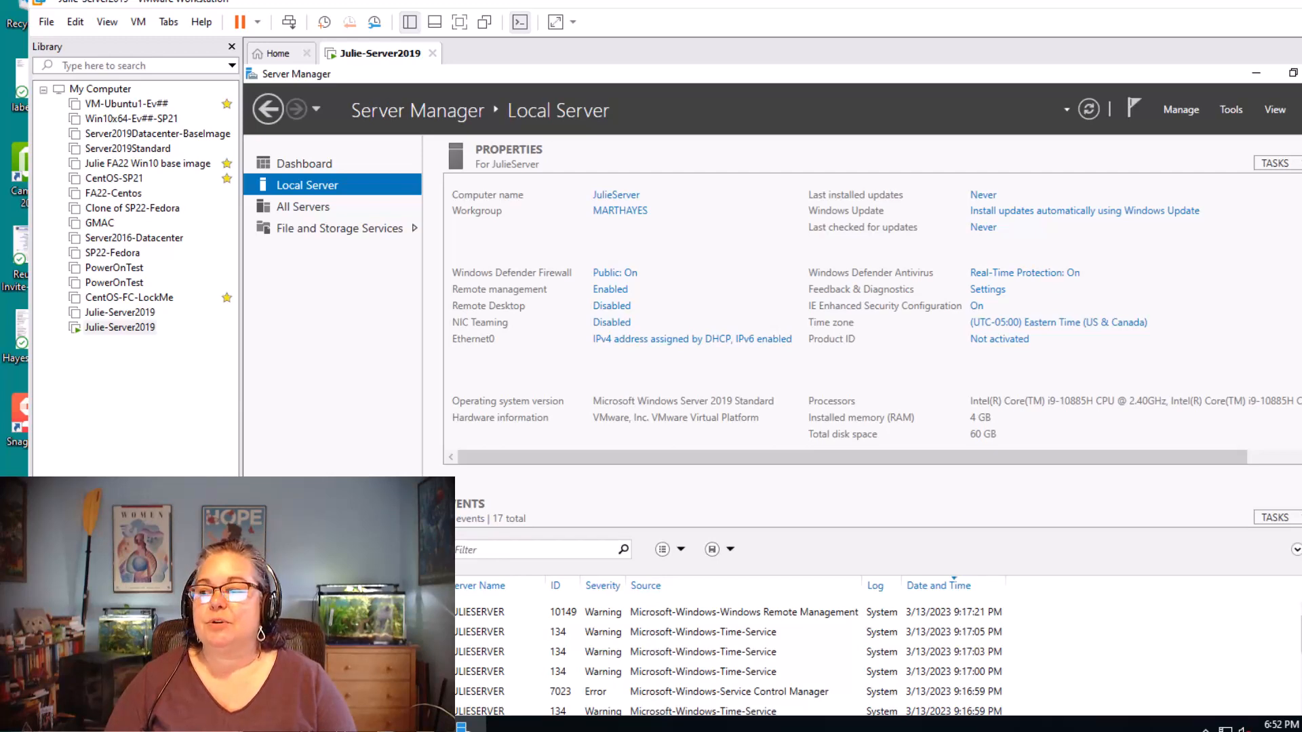
# Prepare a copy of the Word answer sheet for saving, replacing "NOS230" in its file name with the owner's first name
pyautogui.moveTo(1298, 162); pyautogui.dragTo(983, 92)
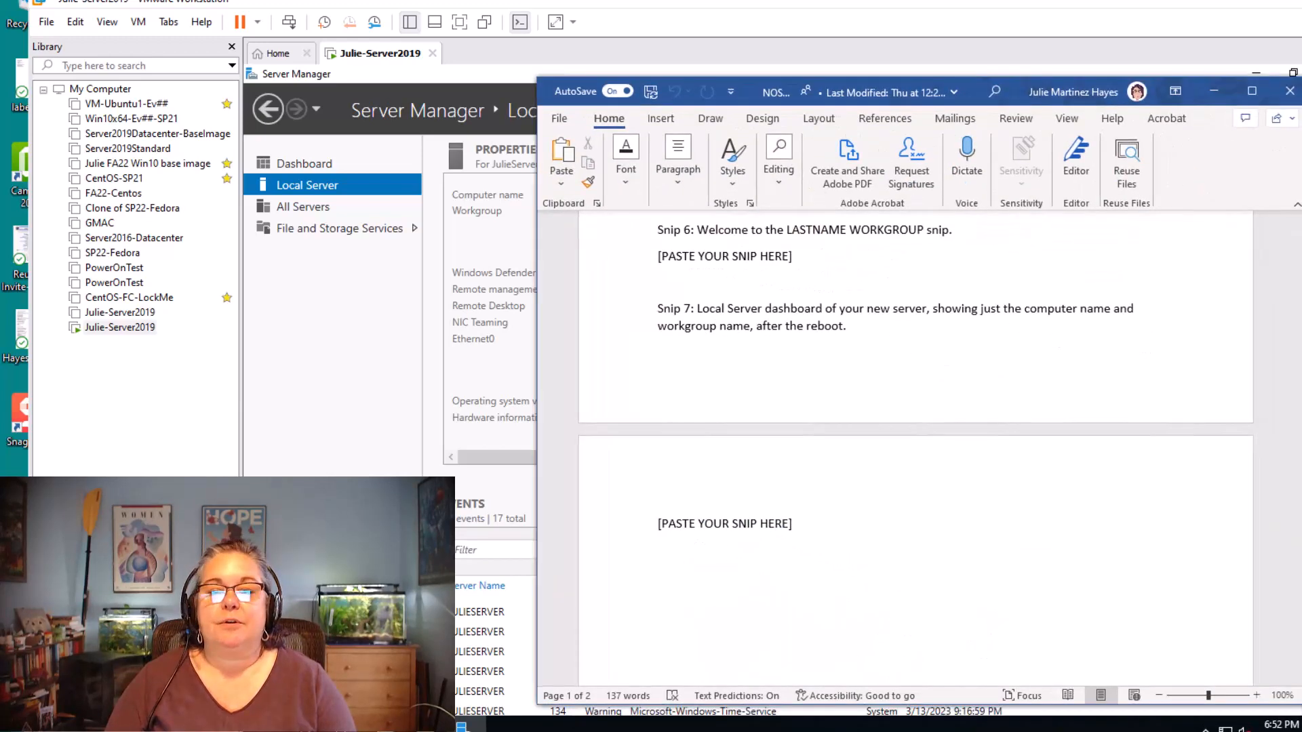
pyautogui.click(559, 118)
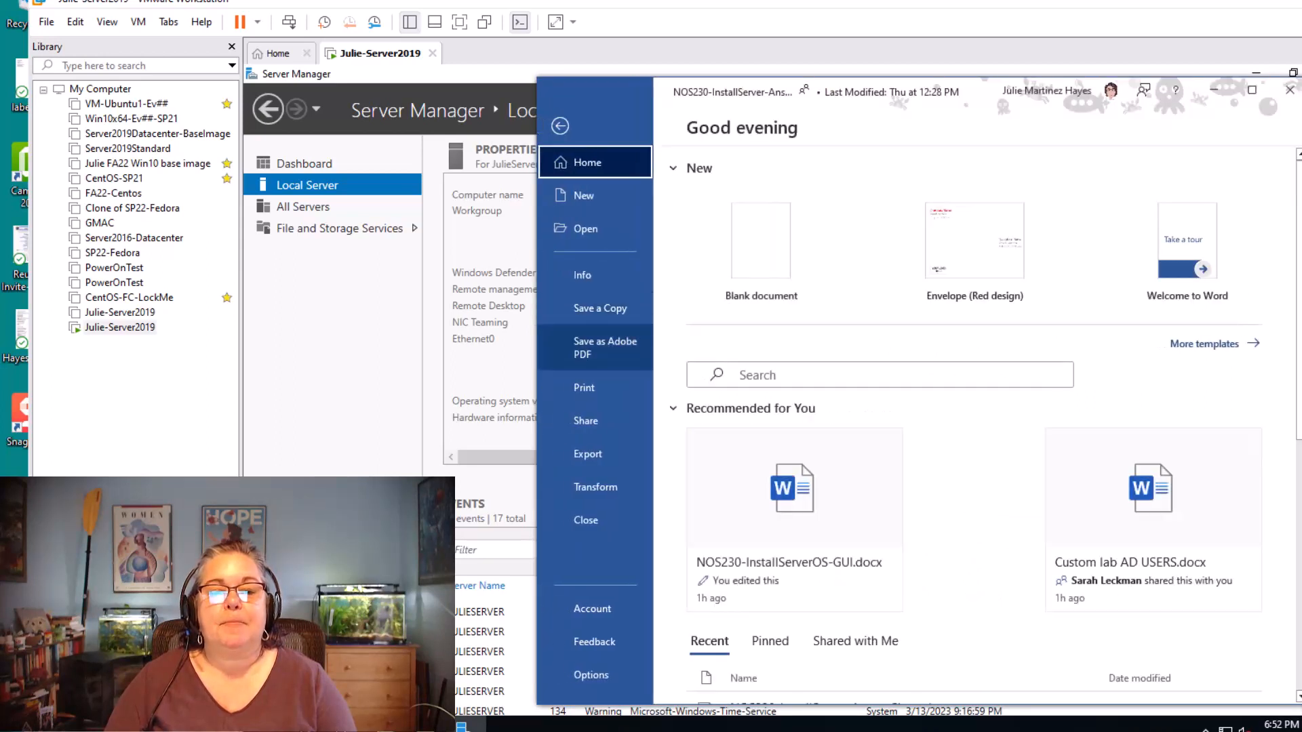
pyautogui.click(595, 308)
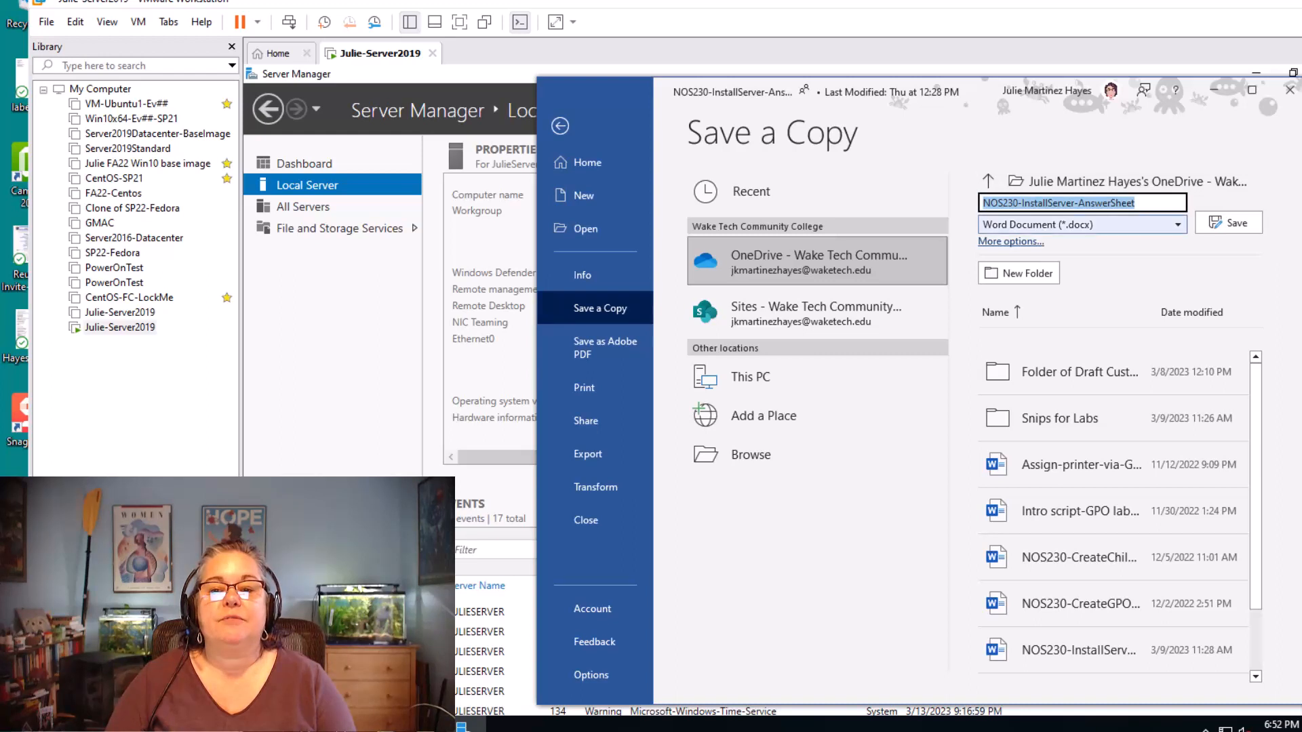
pyautogui.press('Home')
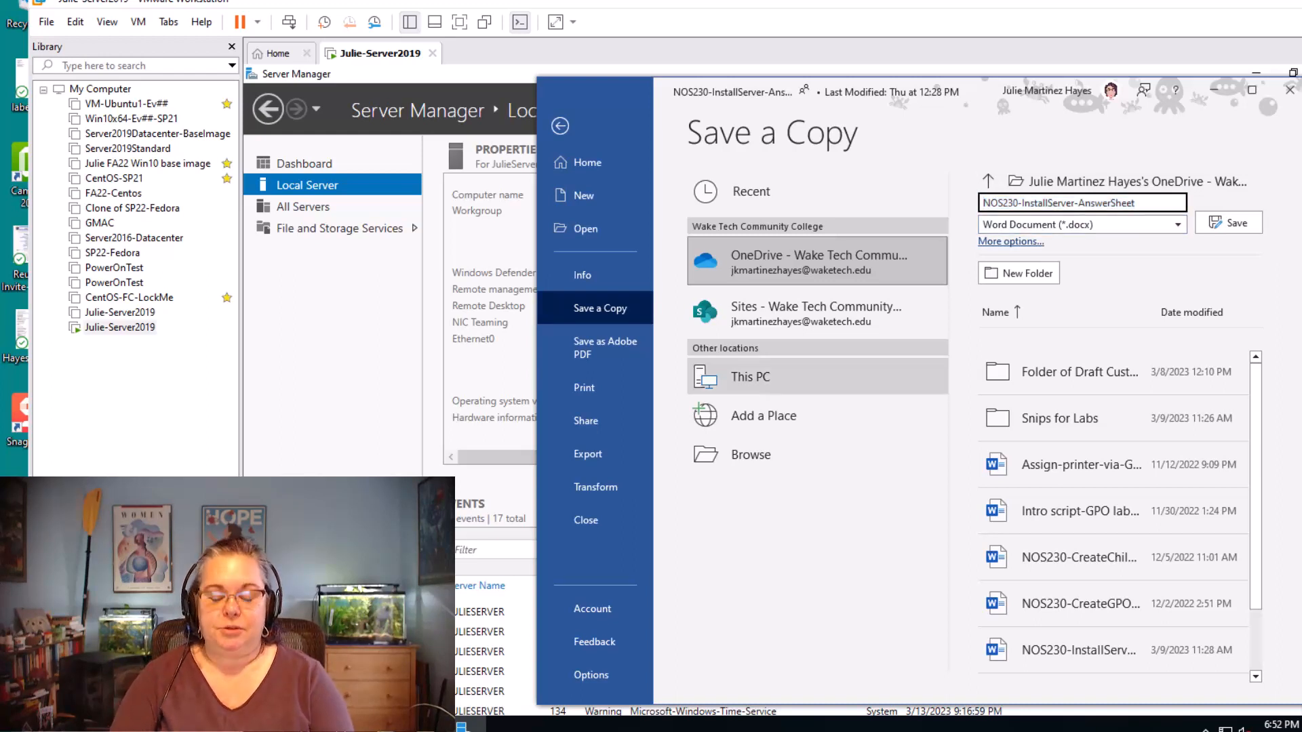
pyautogui.write('Julie')
pyautogui.press('Delete')
pyautogui.press('Delete')
pyautogui.press('Delete')
pyautogui.press('Delete')
pyautogui.press('Delete')
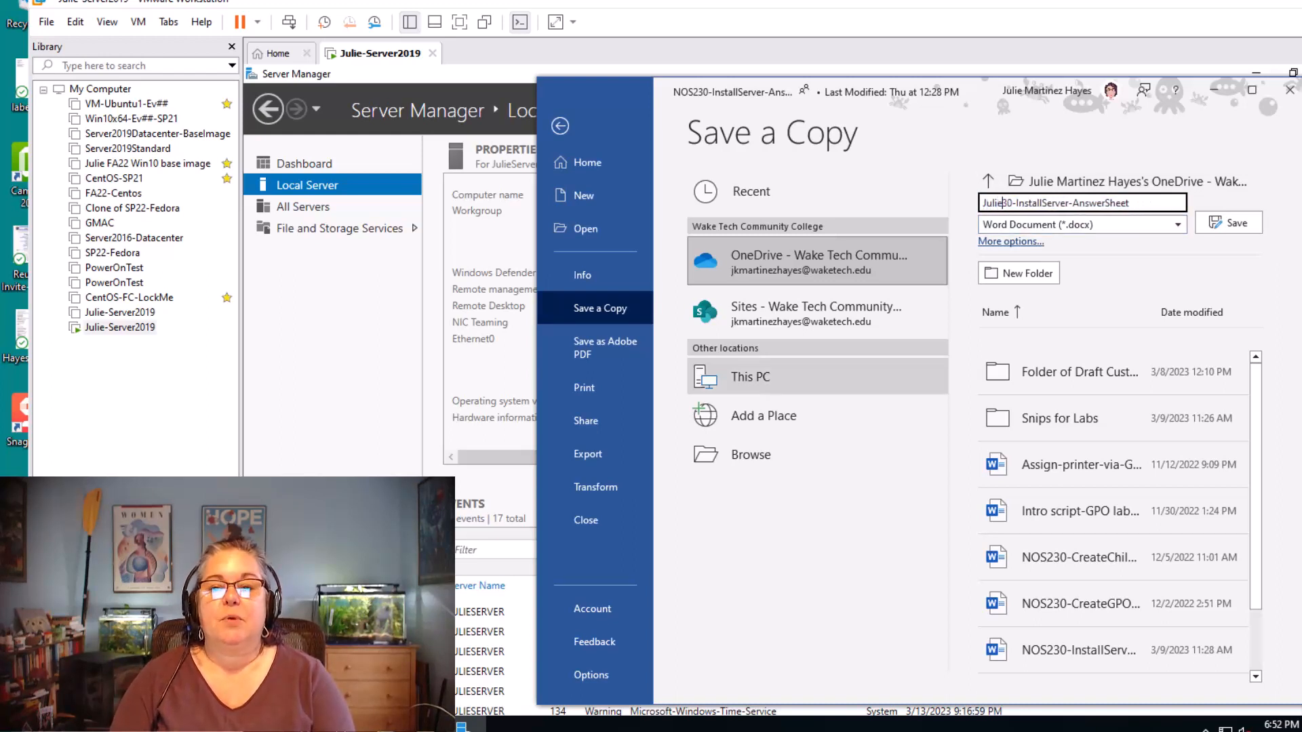
pyautogui.press('Delete')
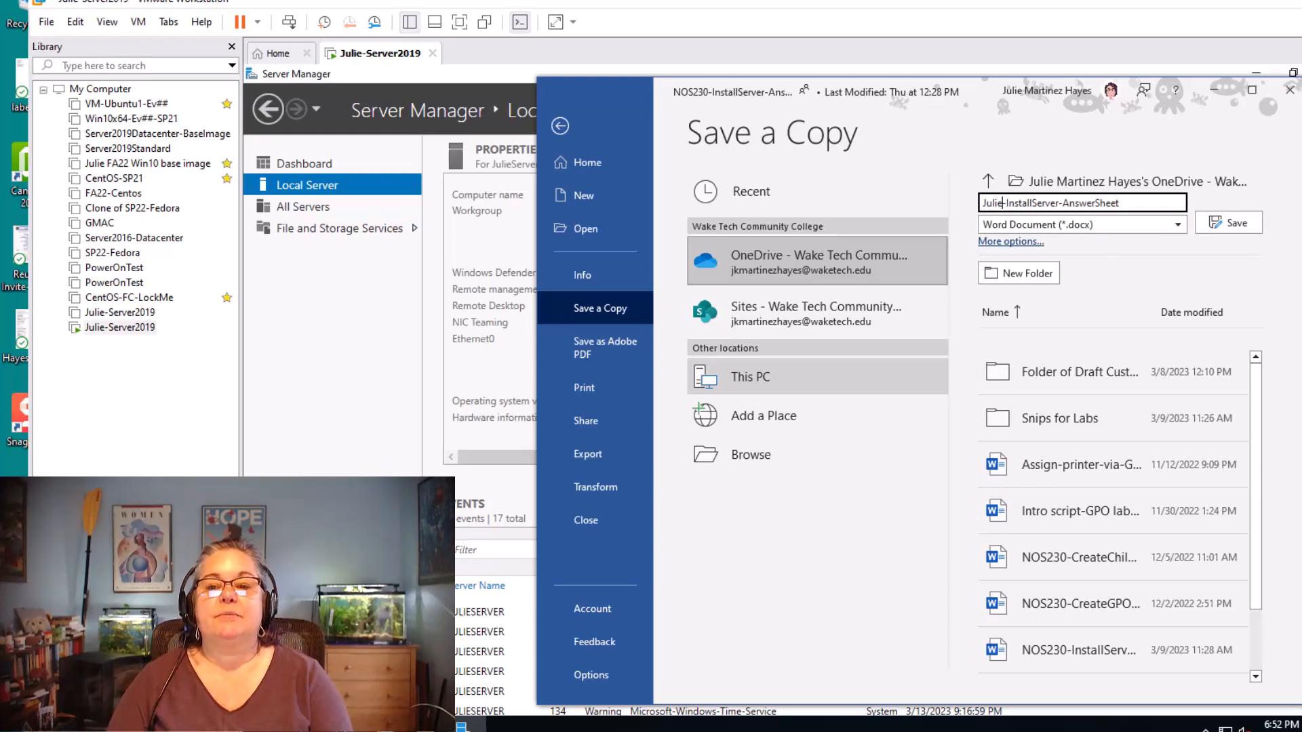